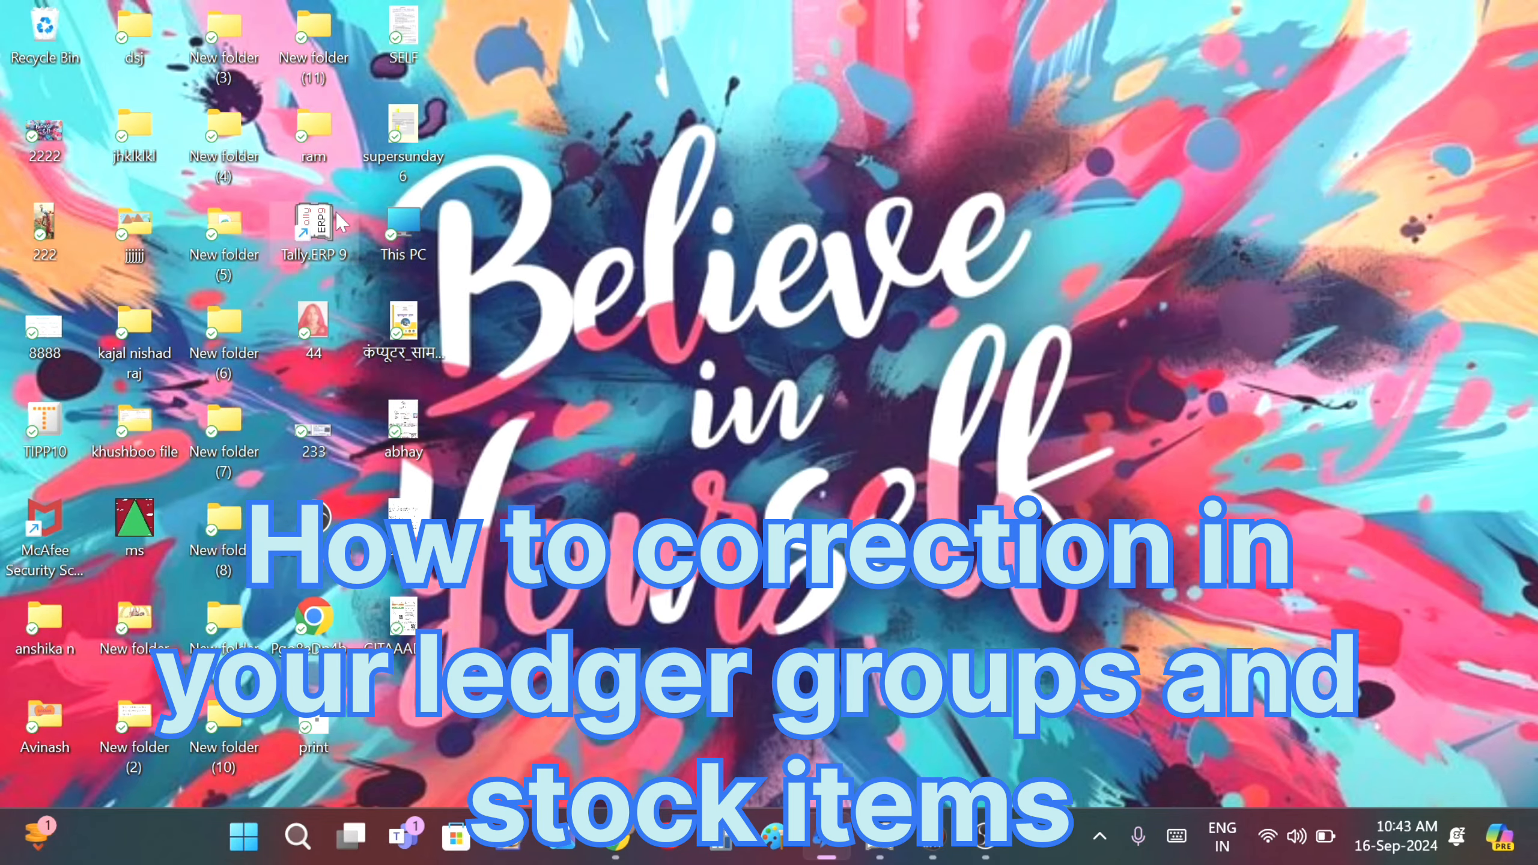
- Start Tally.ERP 9 in Educational Mode and open a new purchase voucher for Student's Cyber Points
{"action": "double_click", "coordinate": [315, 230]}
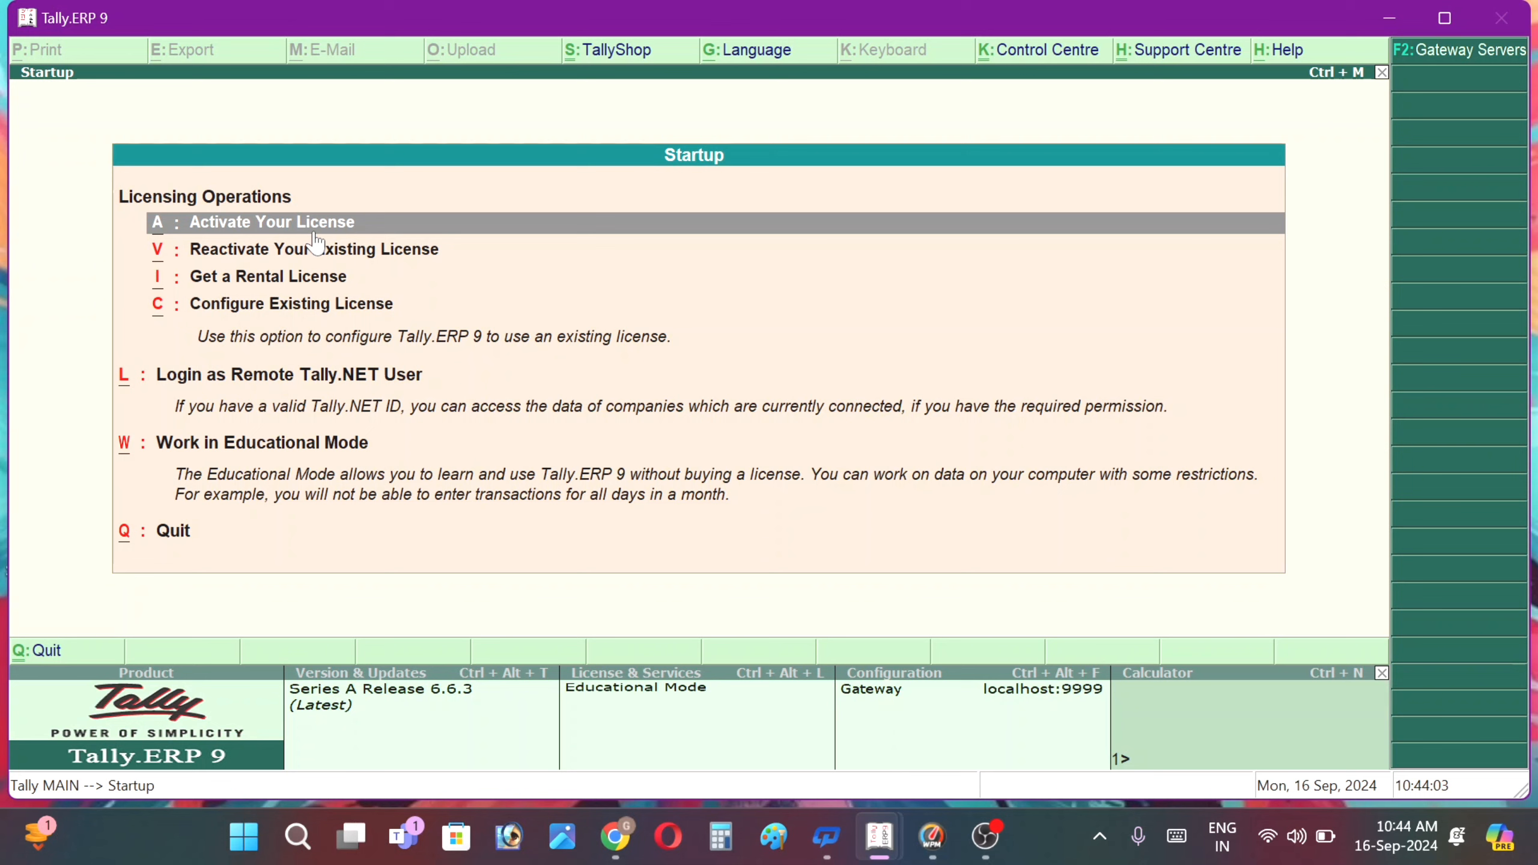
{"action": "key", "text": "Down"}
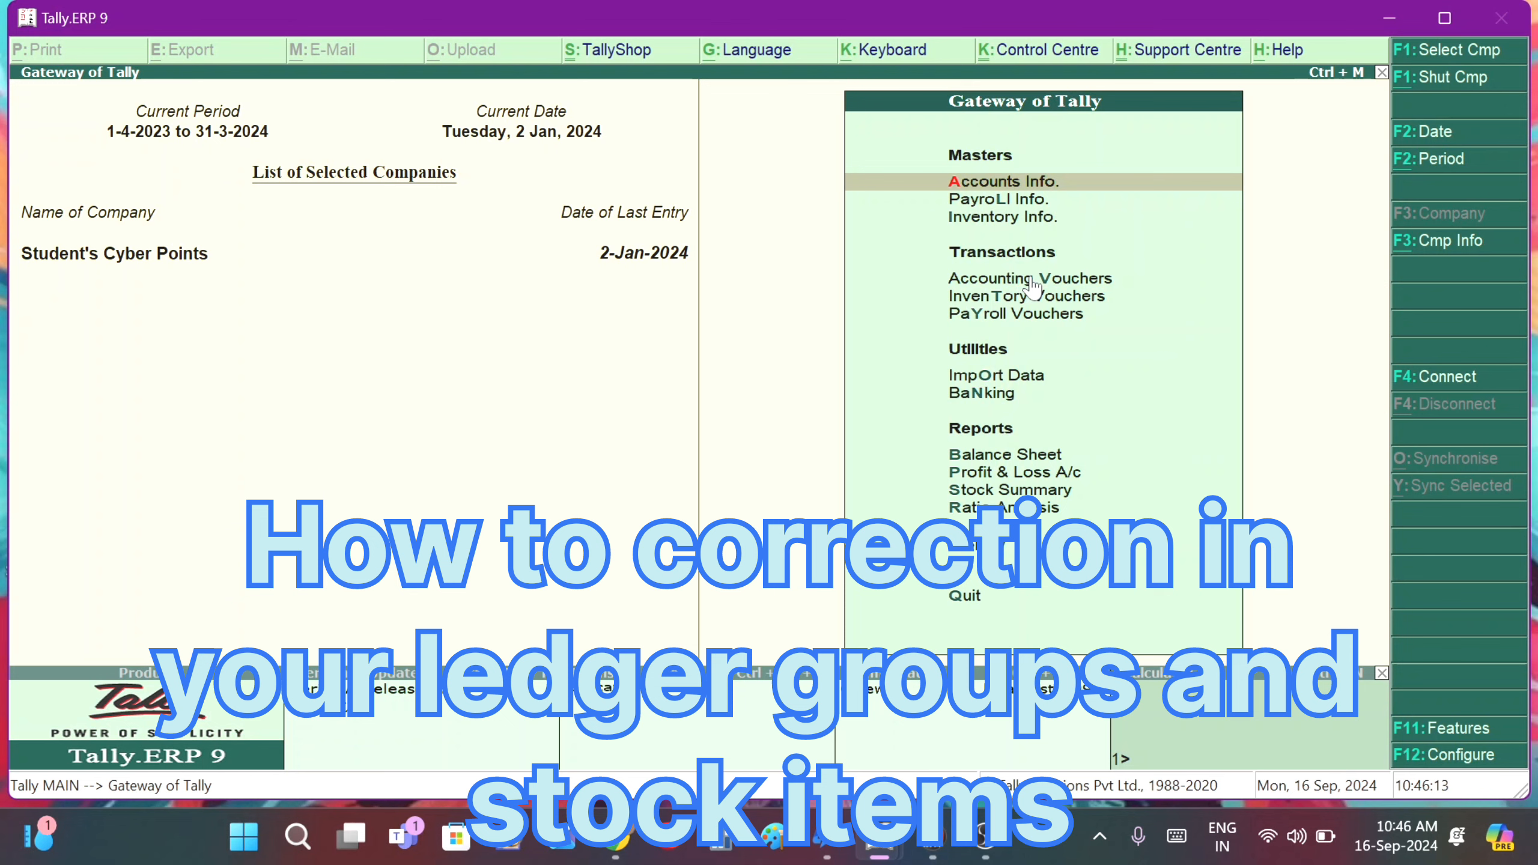
{"action": "left_click", "coordinate": [1032, 280]}
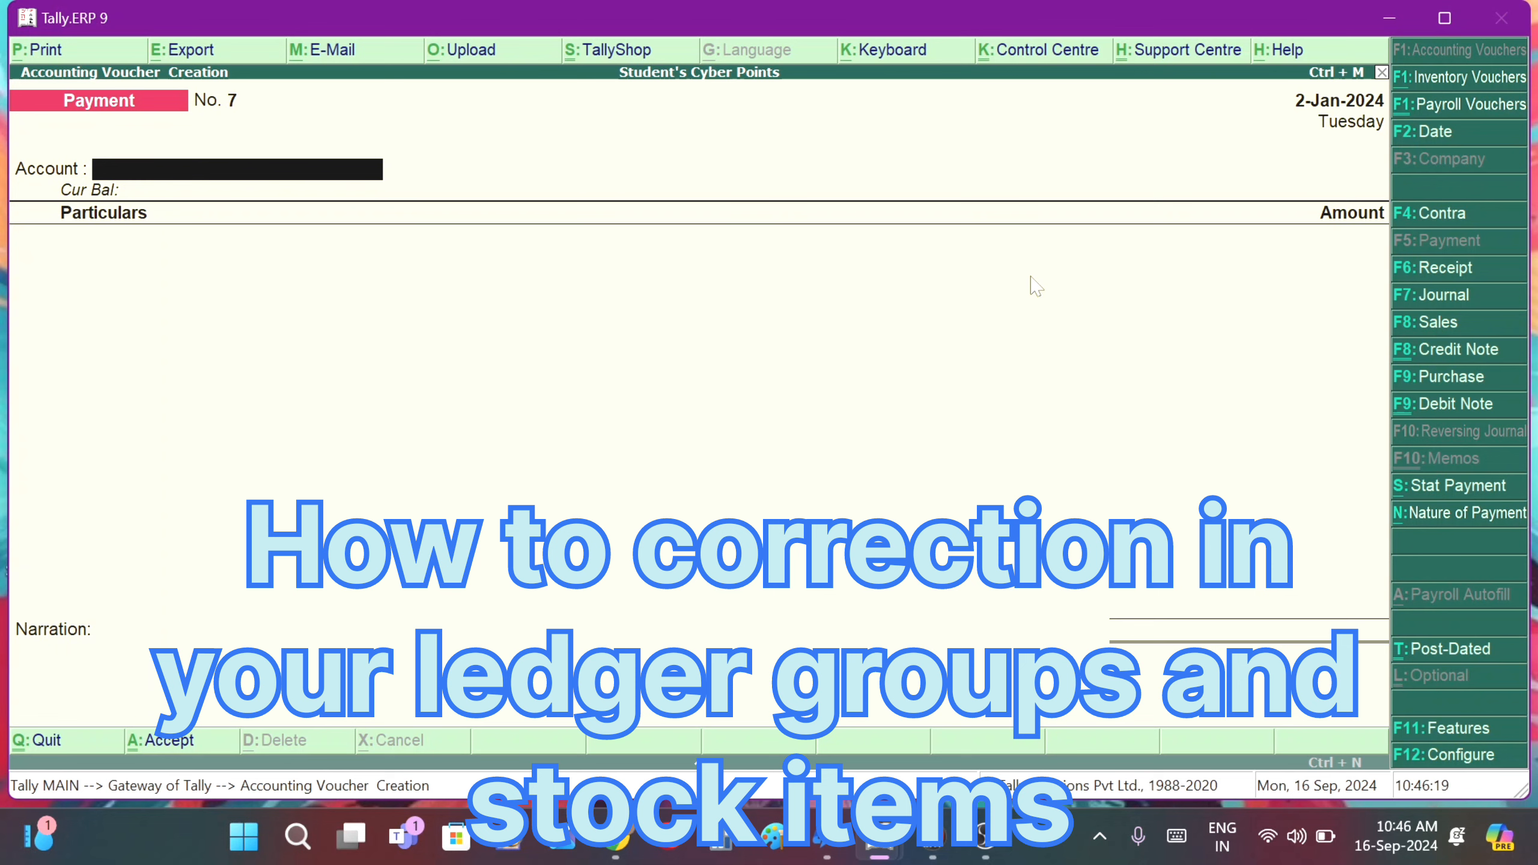
{"action": "key", "text": "F9"}
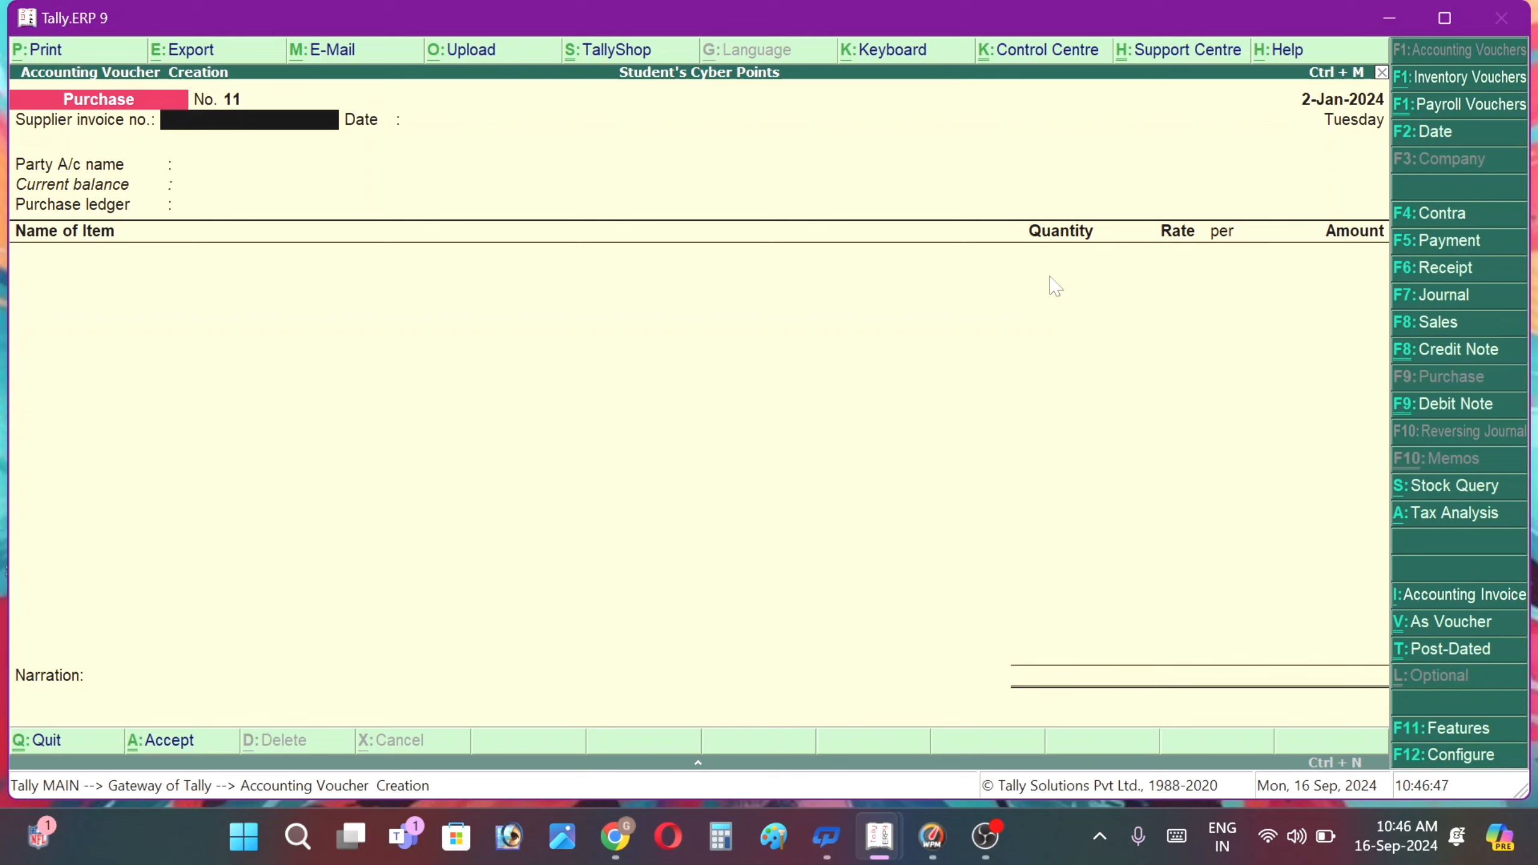
- Set the purchase voucher's supplier invoice number to 123 and accept 2-Jan-2024 as the date
{"action": "type", "text": "123"}
{"action": "key", "text": "Return"}
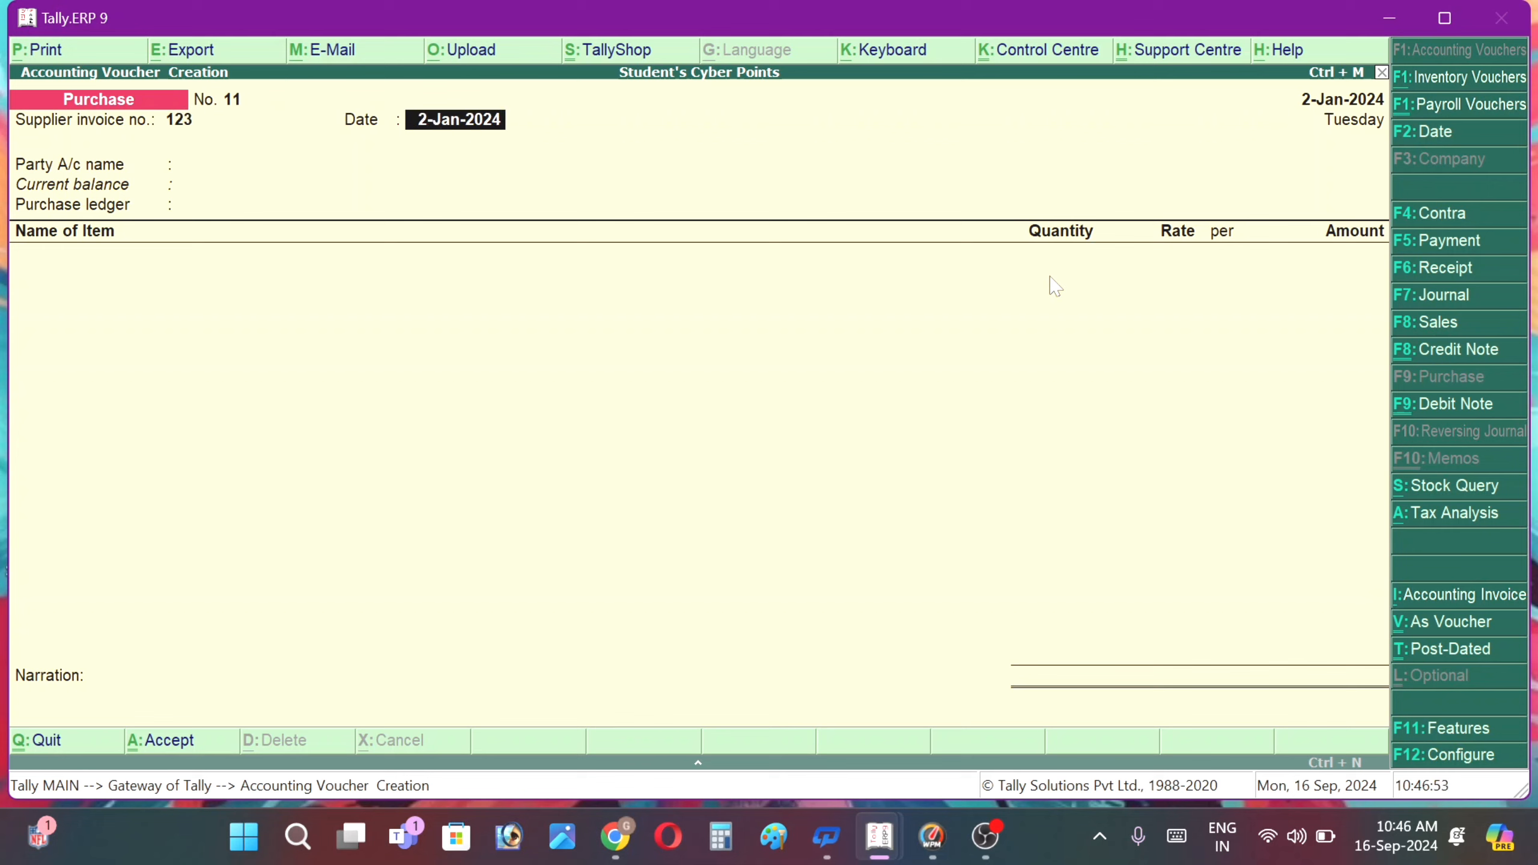
{"action": "key", "text": "Return"}
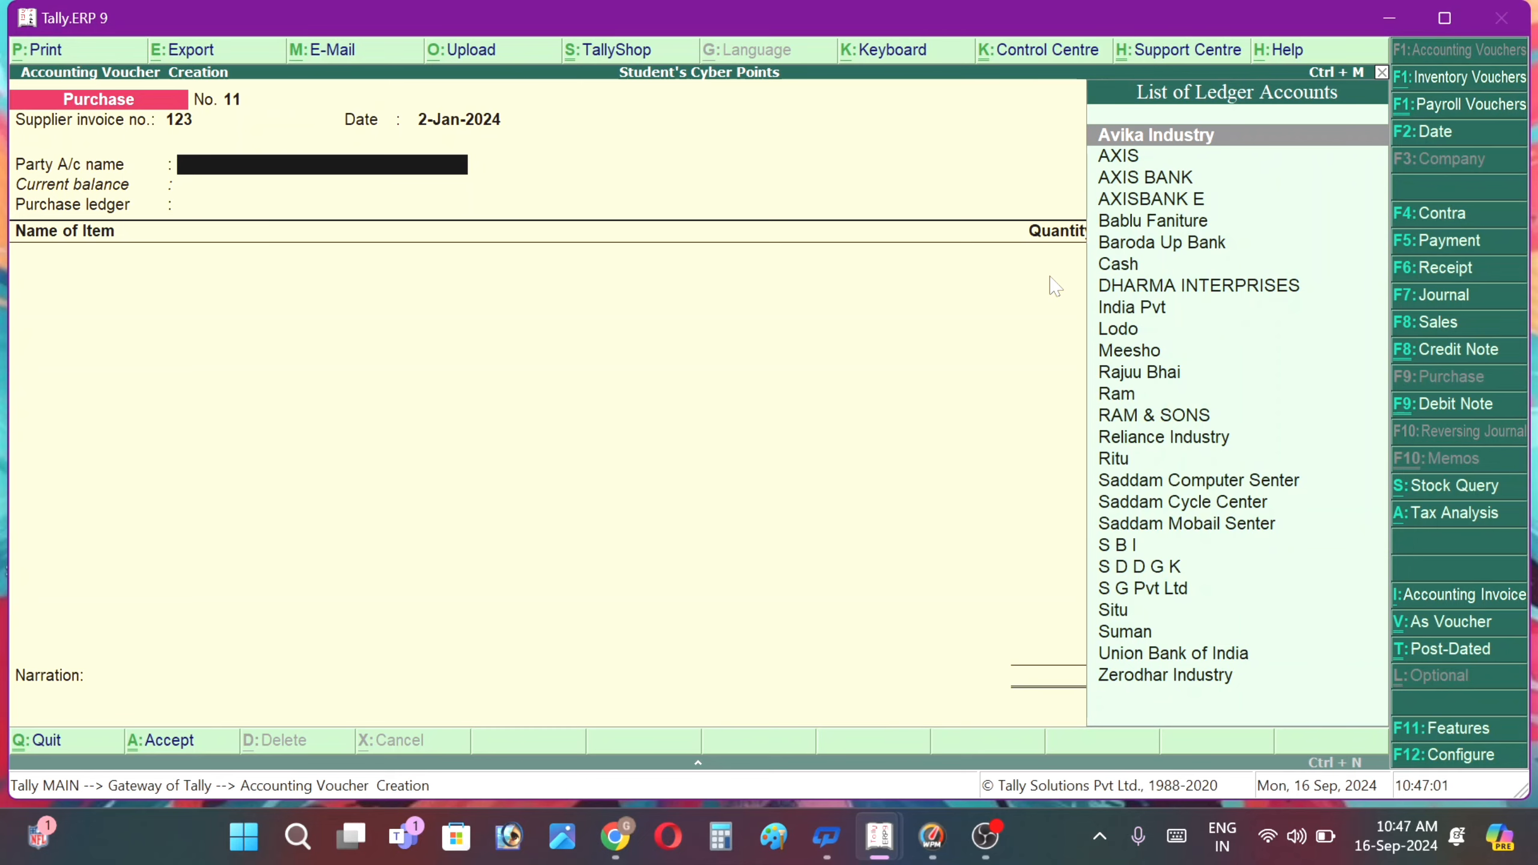
- Begin a new ledger from the party account field, entering the party's name and keeping the Capital Account group and No for inventory values affected
{"action": "key", "text": "alt+c"}
{"action": "type", "text": "S"}
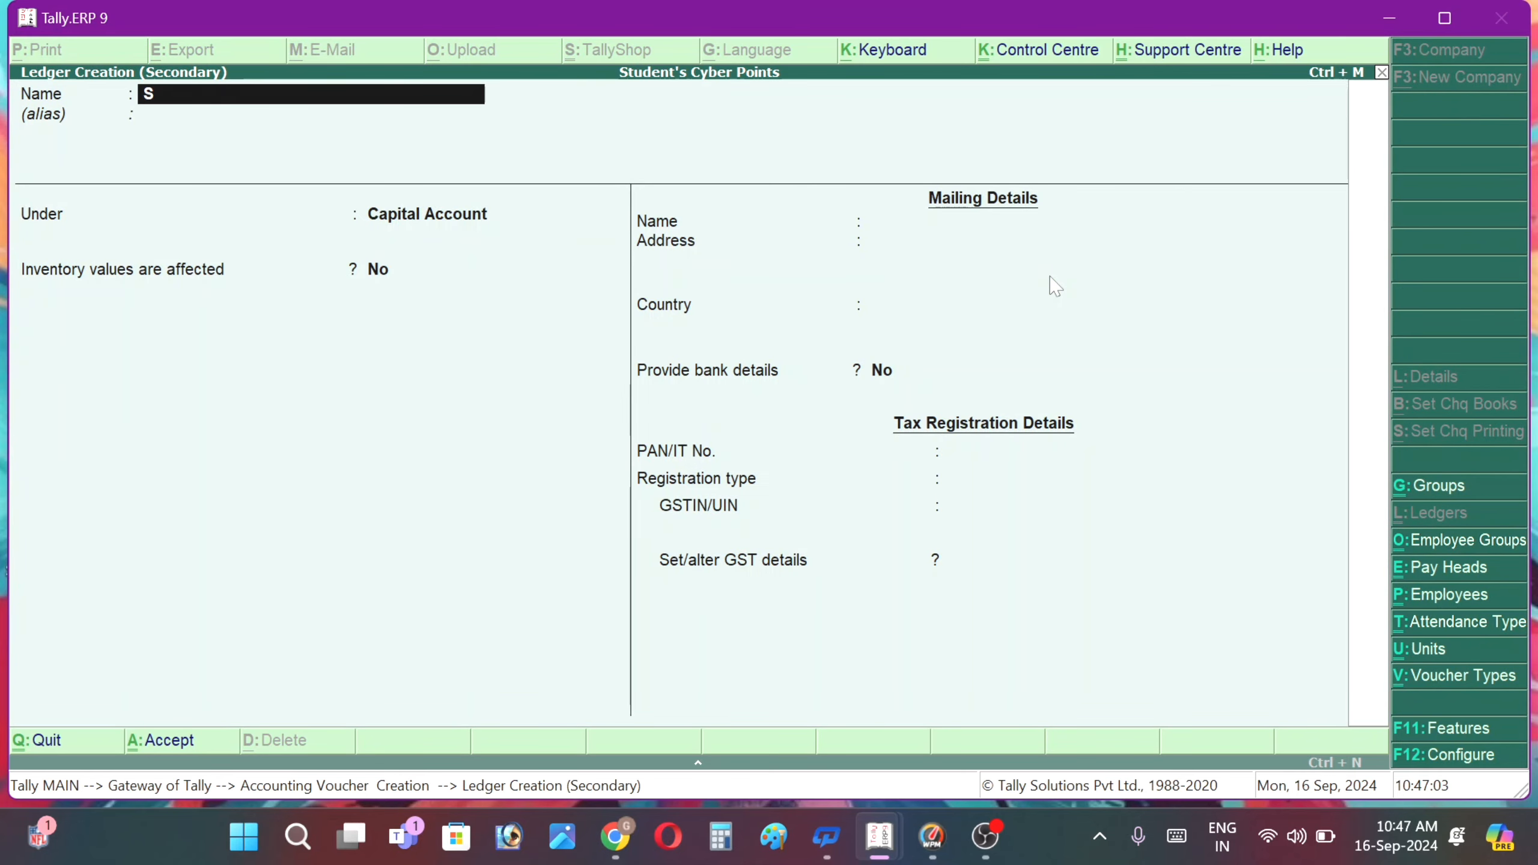
{"action": "type", "text": "hreedhar"}
{"action": "key", "text": "Return"}
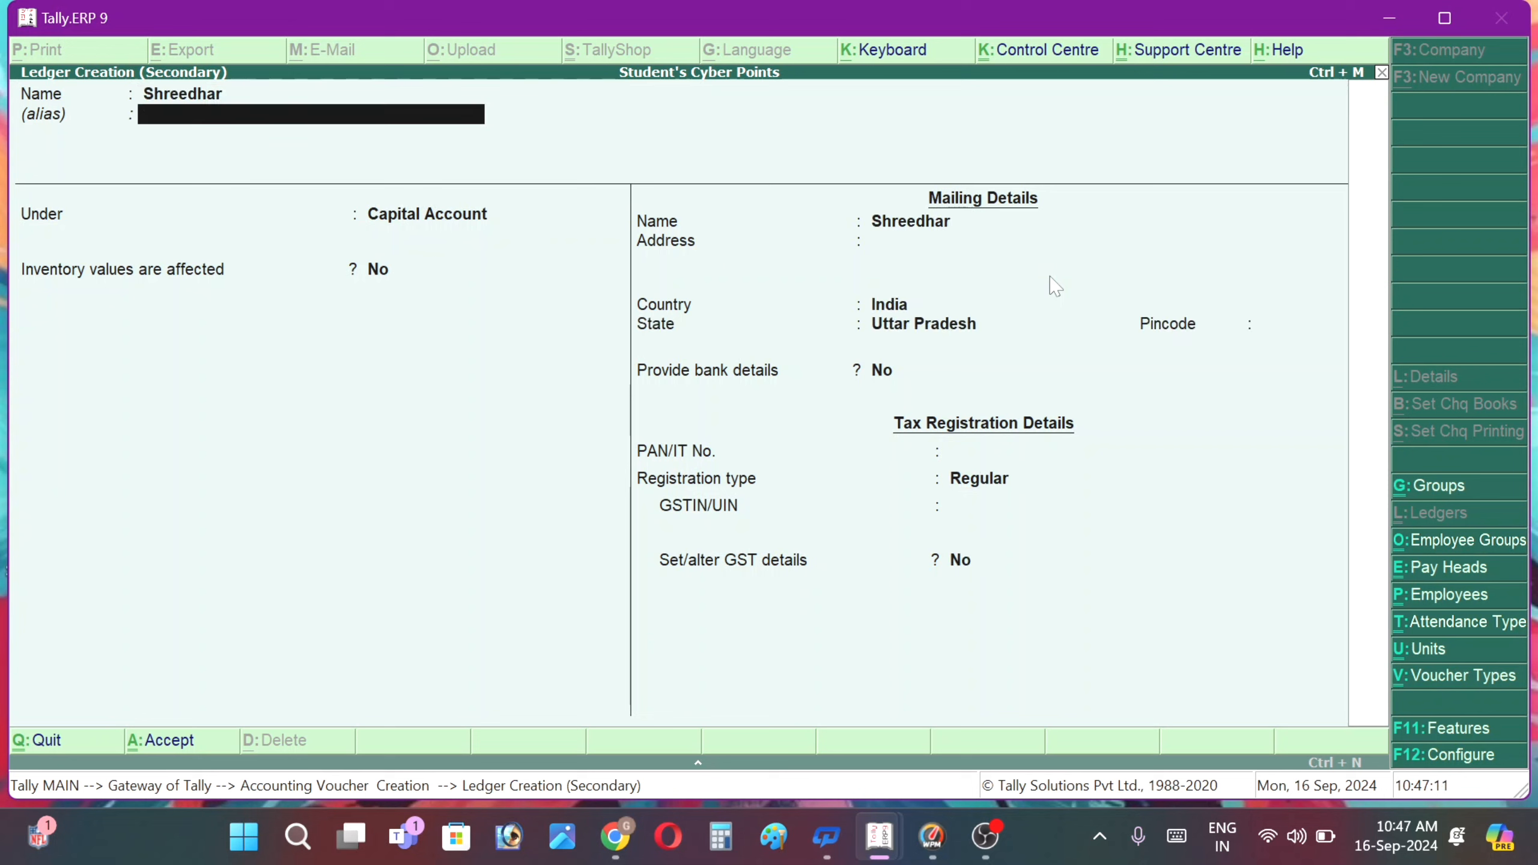
{"action": "key", "text": "Return"}
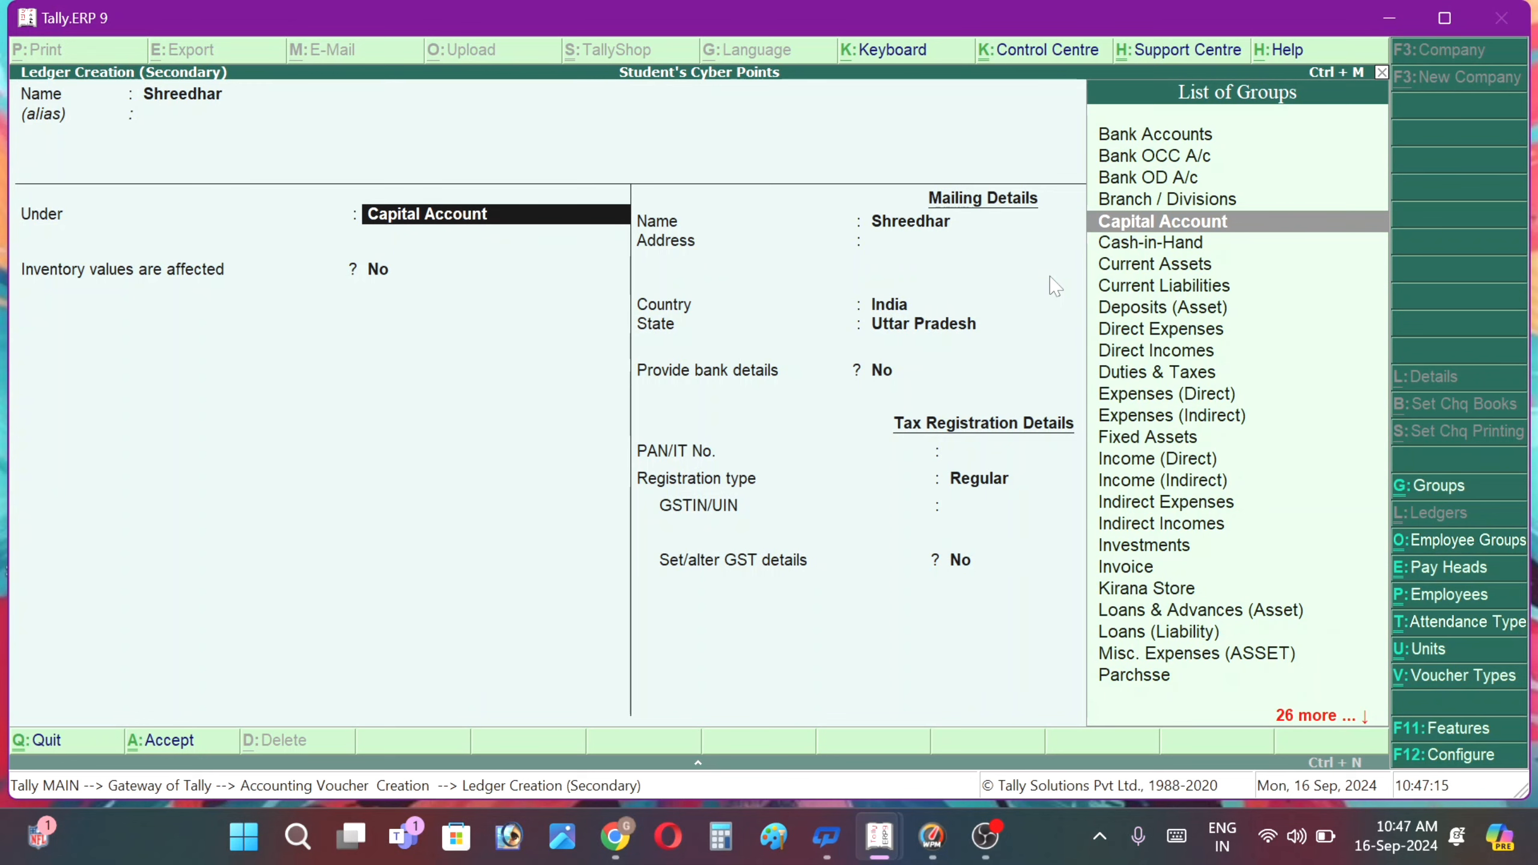
{"action": "key", "text": "Return"}
{"action": "key", "text": "Return"}
{"action": "key", "text": "Return"}
{"action": "key", "text": "Return"}
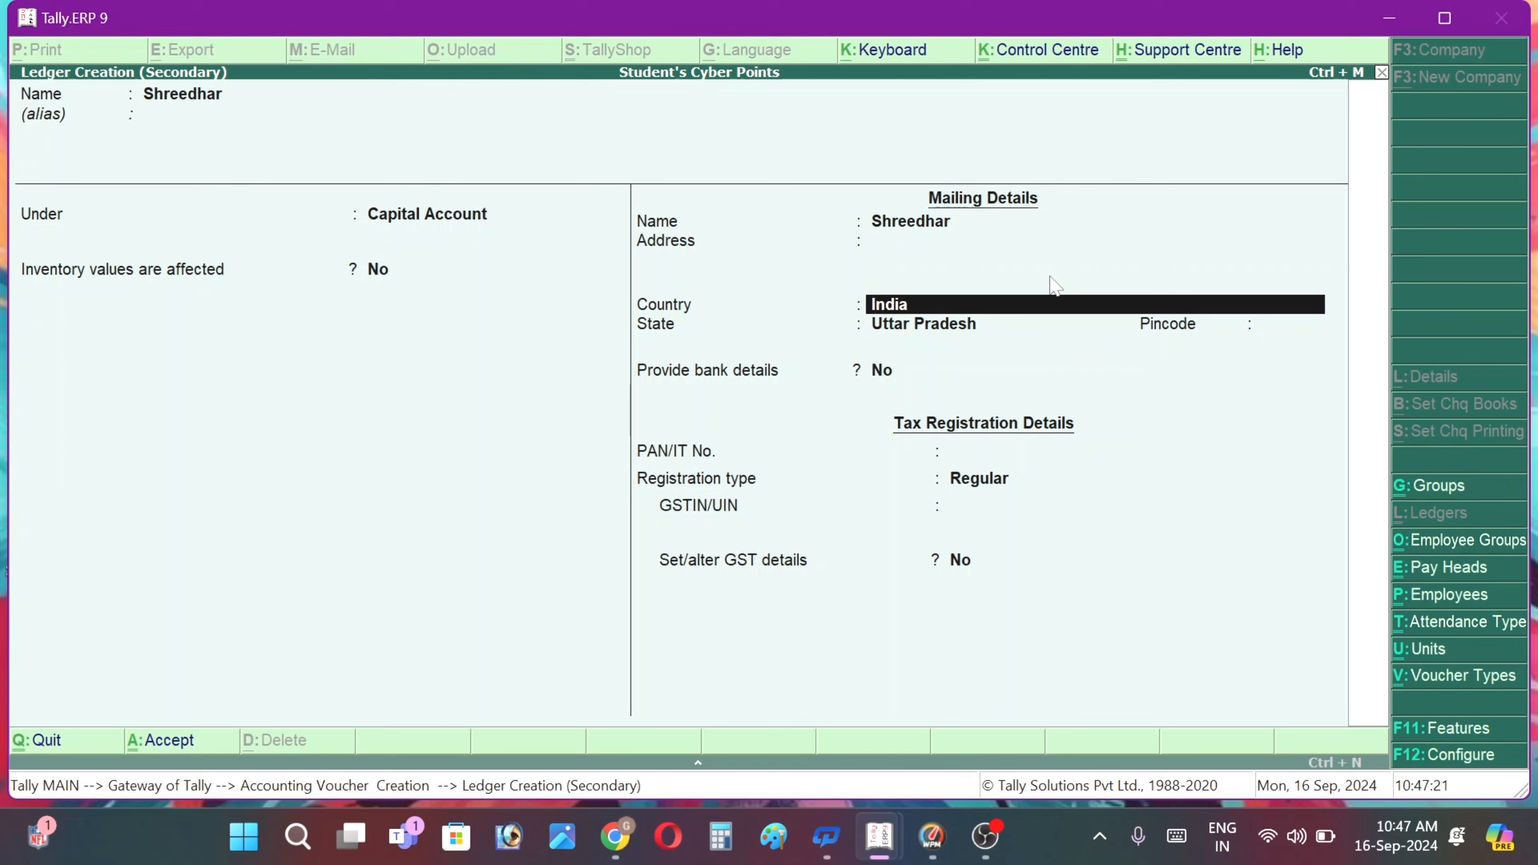
- Keep India and Uttar Pradesh in the ledger's mailing details and enter the postal pincode
{"action": "key", "text": "Return"}
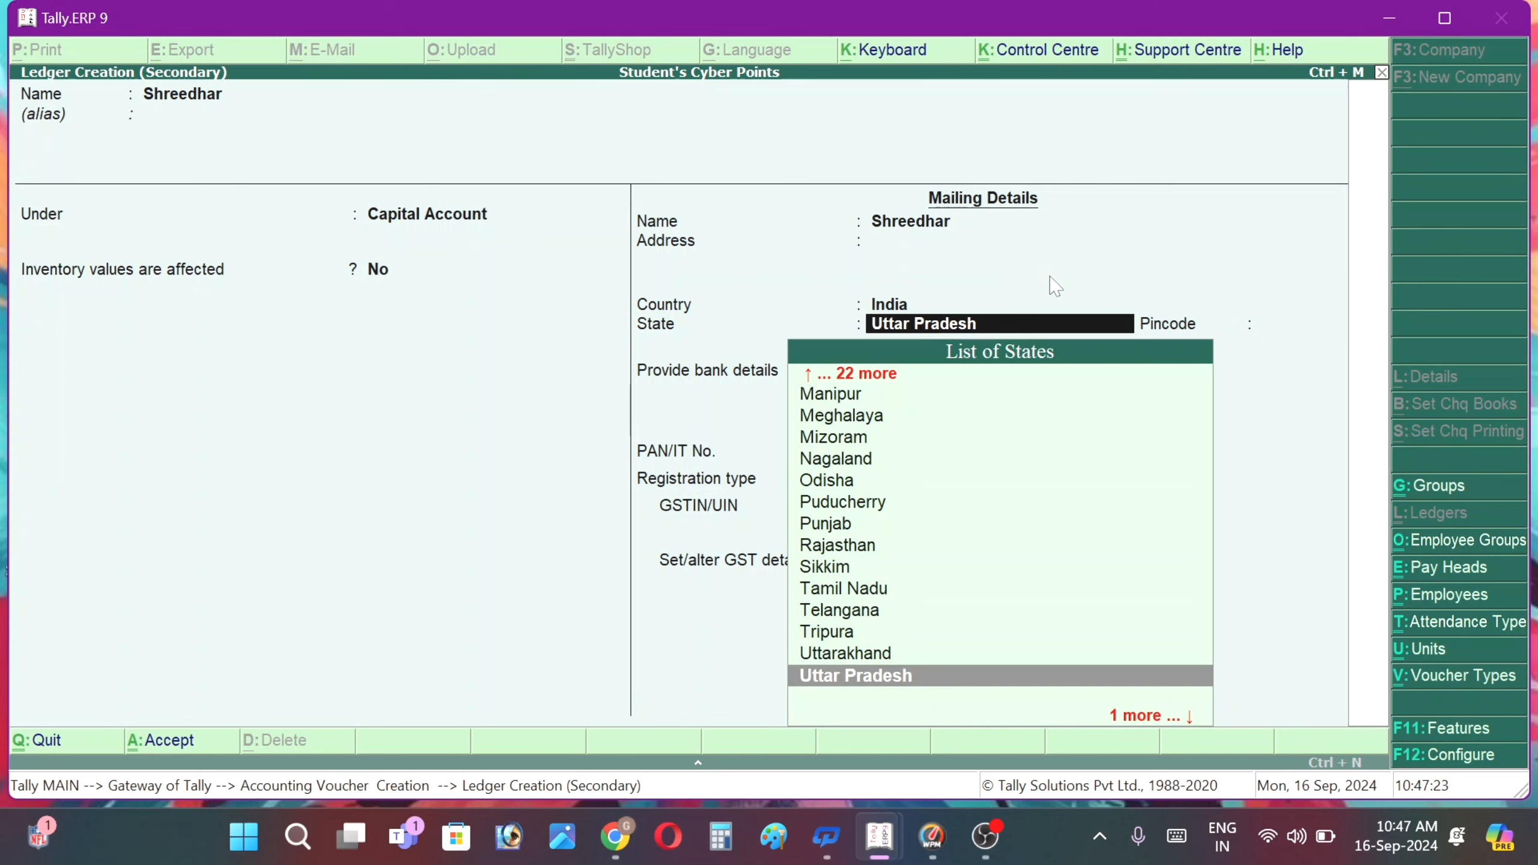
{"action": "key", "text": "Return"}
{"action": "type", "text": "2763"}
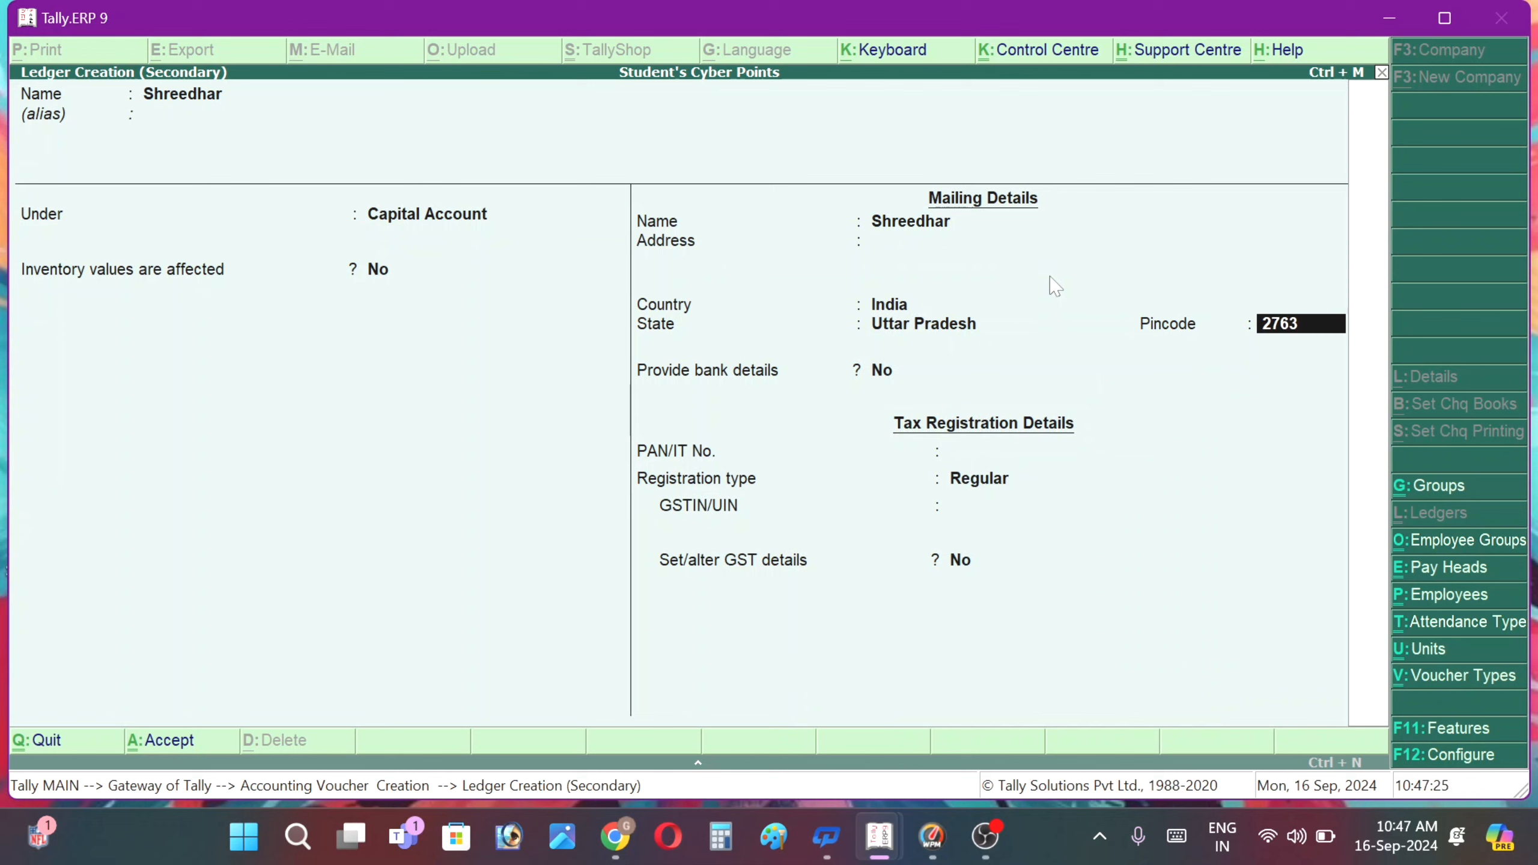
{"action": "type", "text": "03"}
{"action": "key", "text": "Return"}
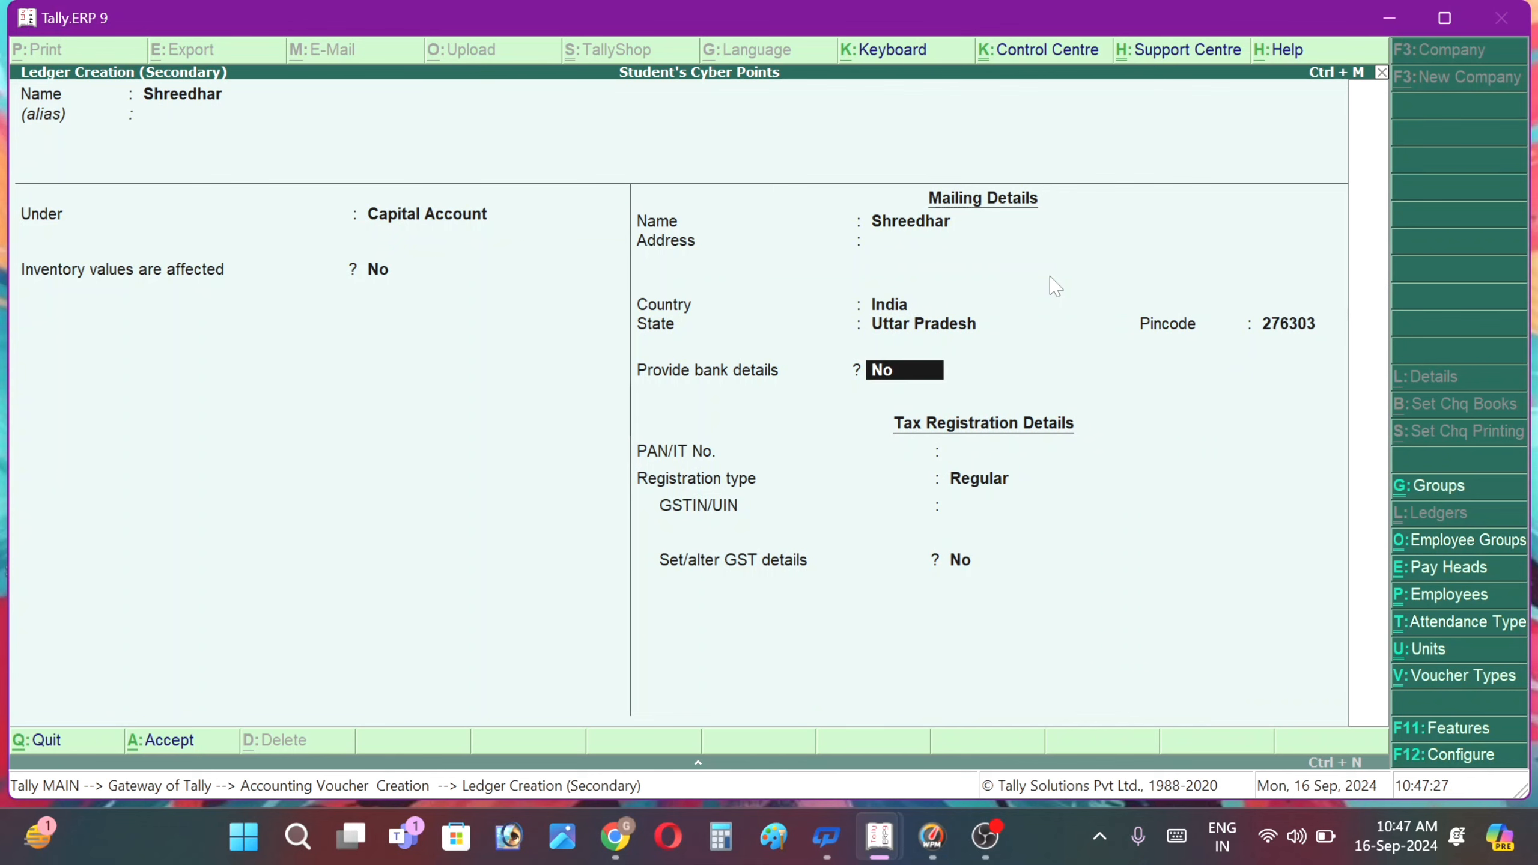
- Keep bank details off and registration type Regular, enter the party's GSTIN, and save the ledger
{"action": "key", "text": "Return"}
{"action": "key", "text": "Return"}
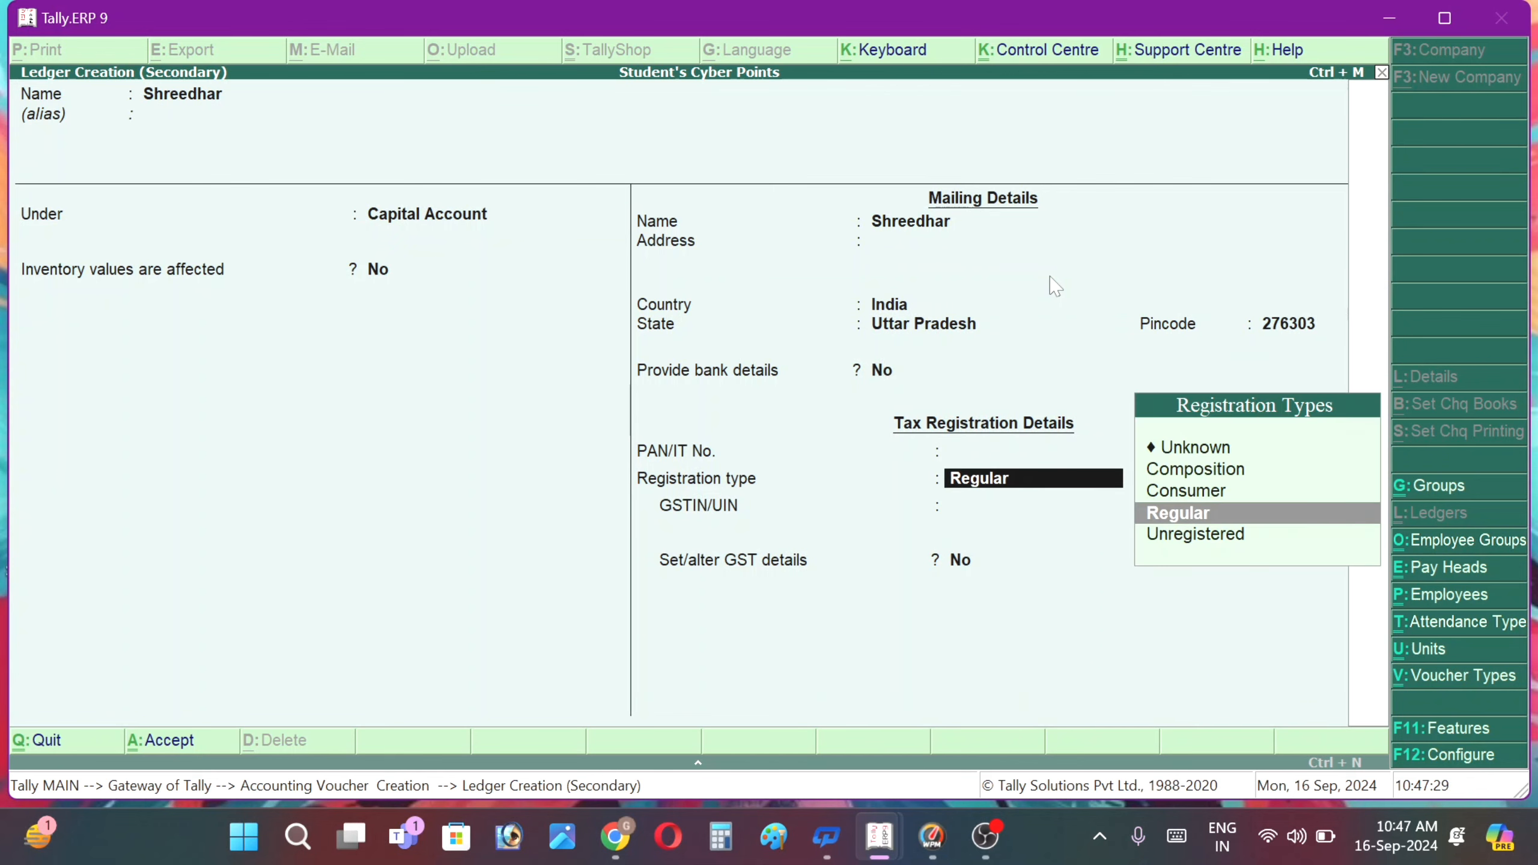
{"action": "key", "text": "space"}
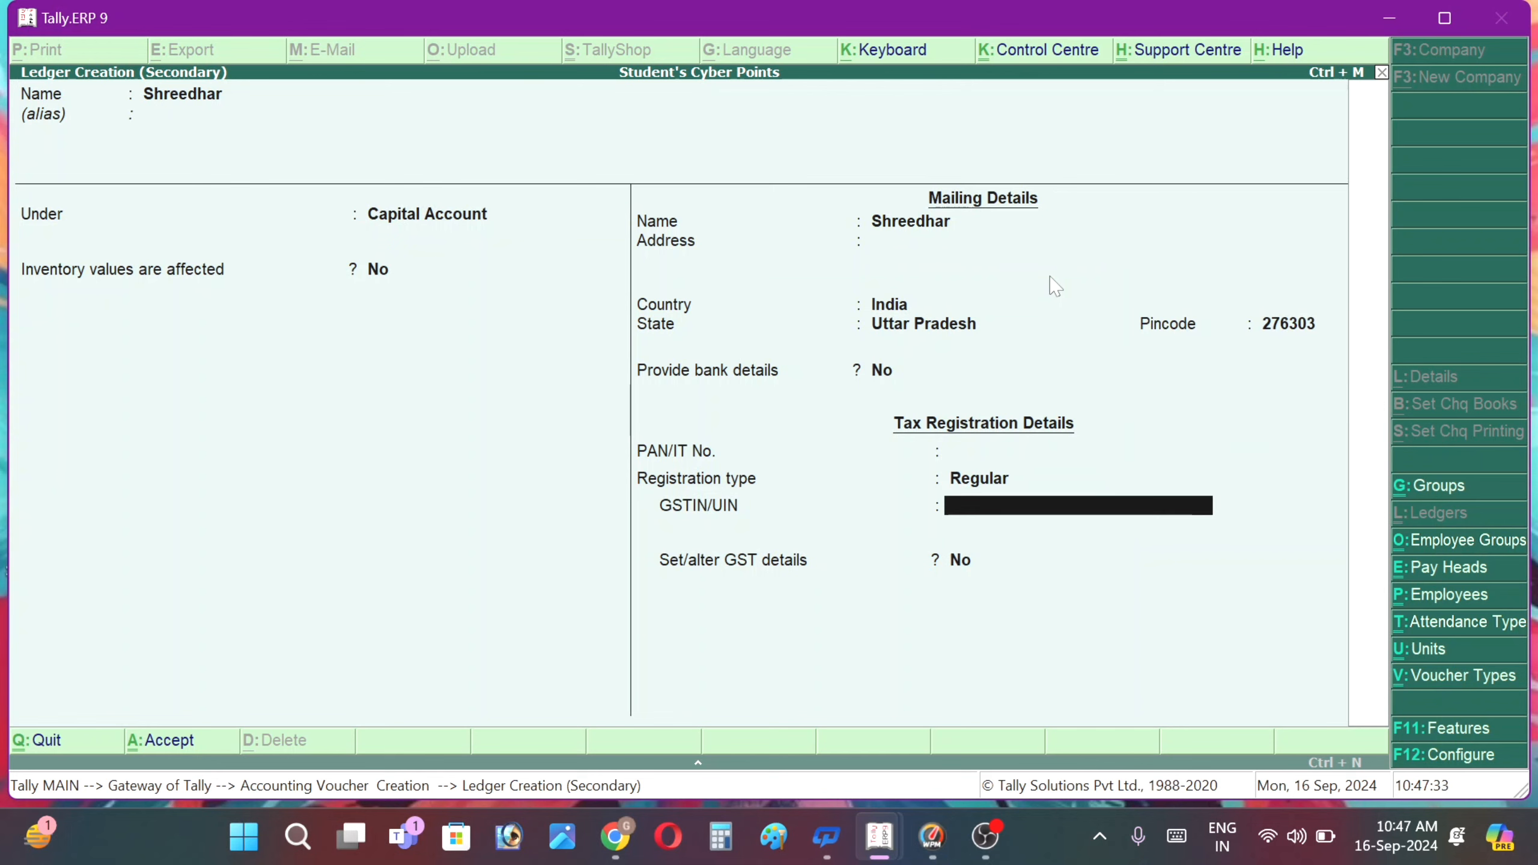
{"action": "type", "text": "JKJHKJJK4564564"}
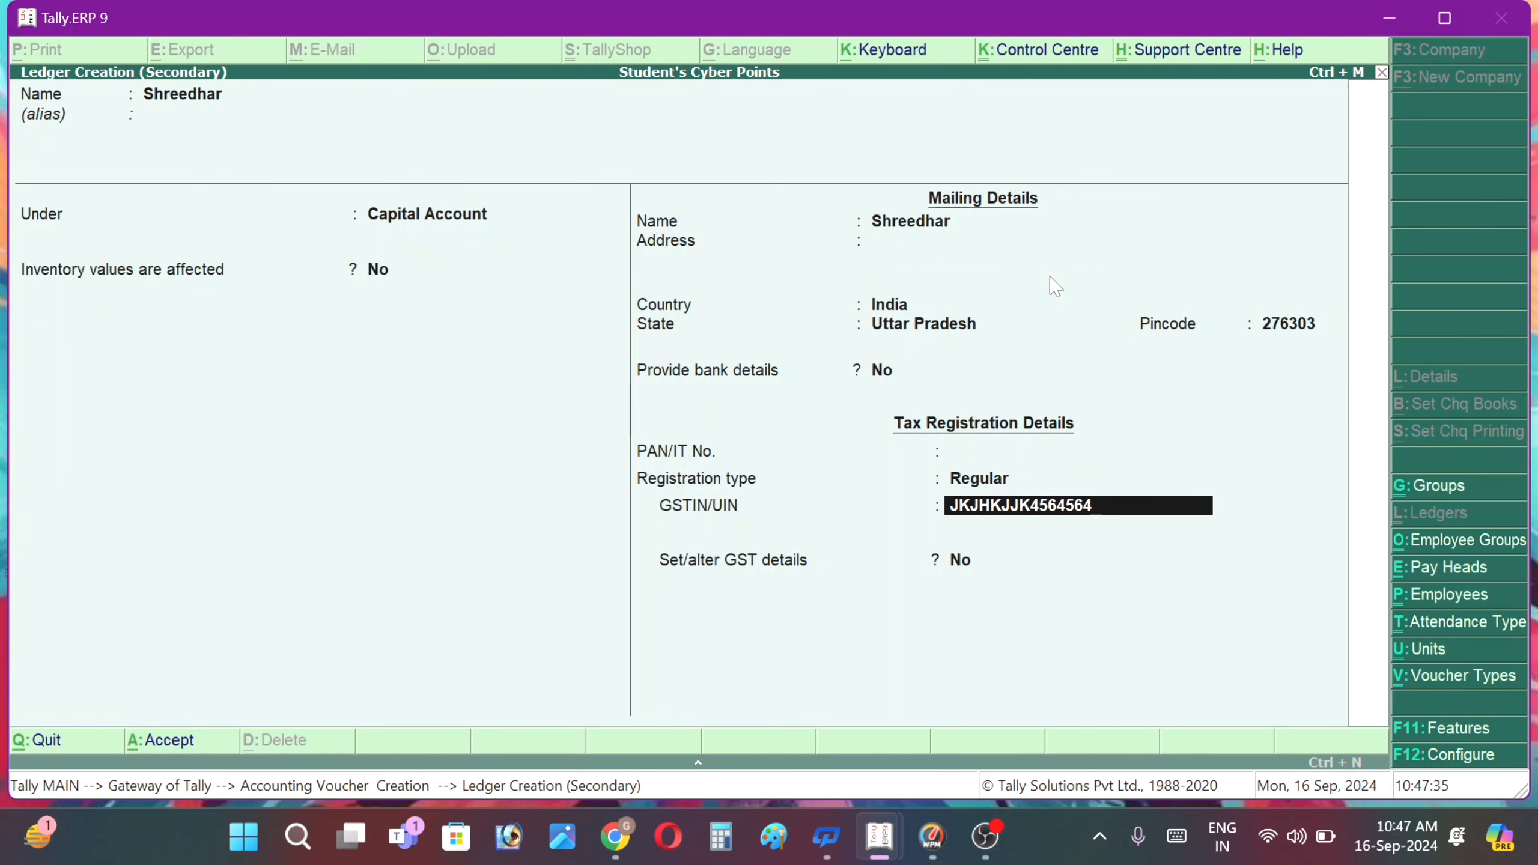
{"action": "key", "text": "Return"}
{"action": "key", "text": "Return"}
{"action": "key", "text": "Return"}
{"action": "key", "text": "Return"}
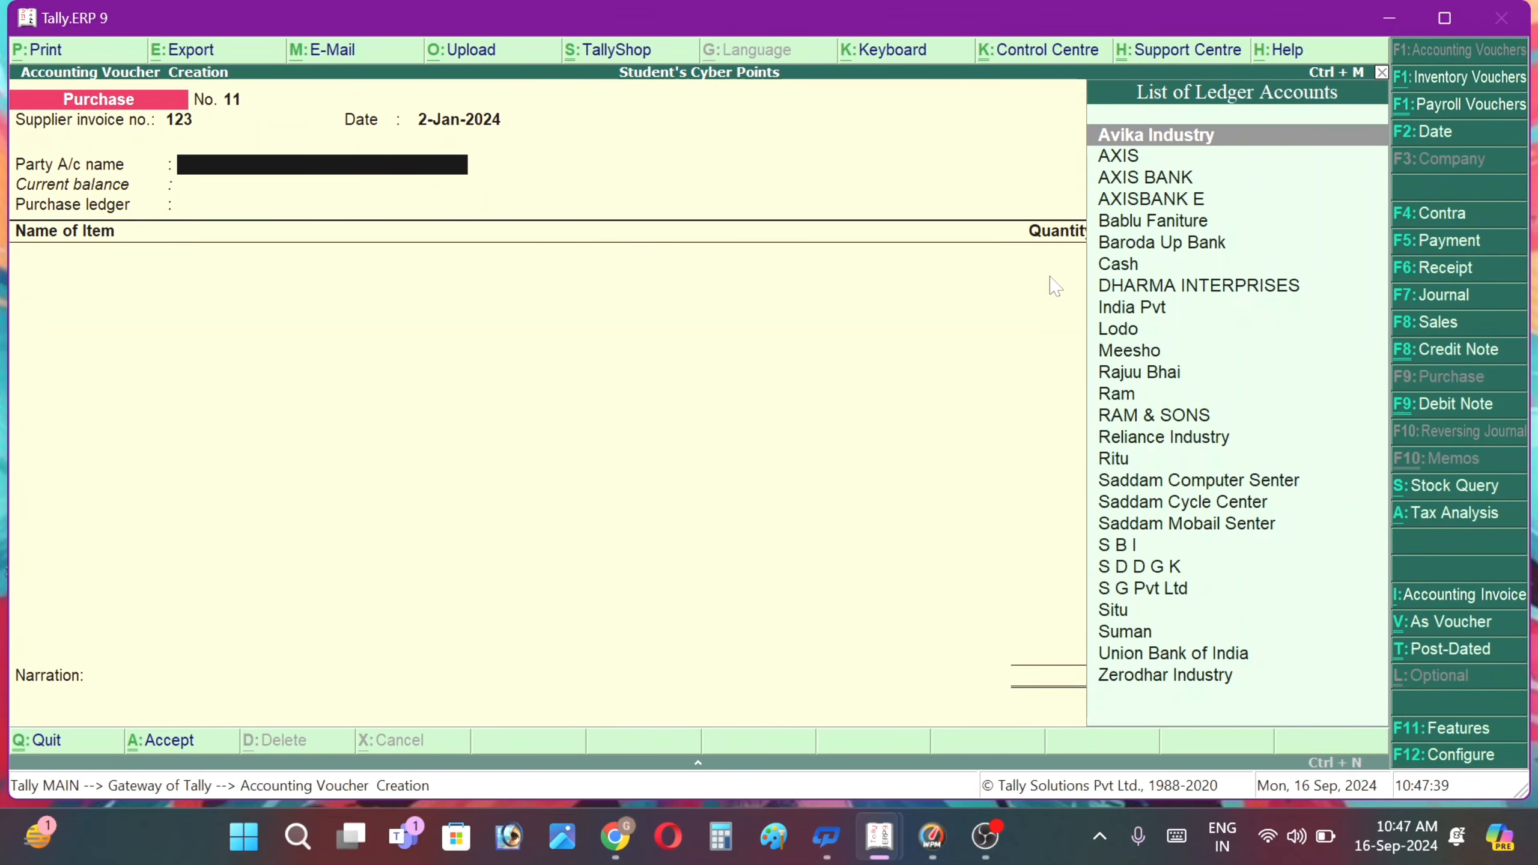
- Search the voucher's party account list for the new ledger by its first letters, and clear the search
{"action": "type", "text": "S"}
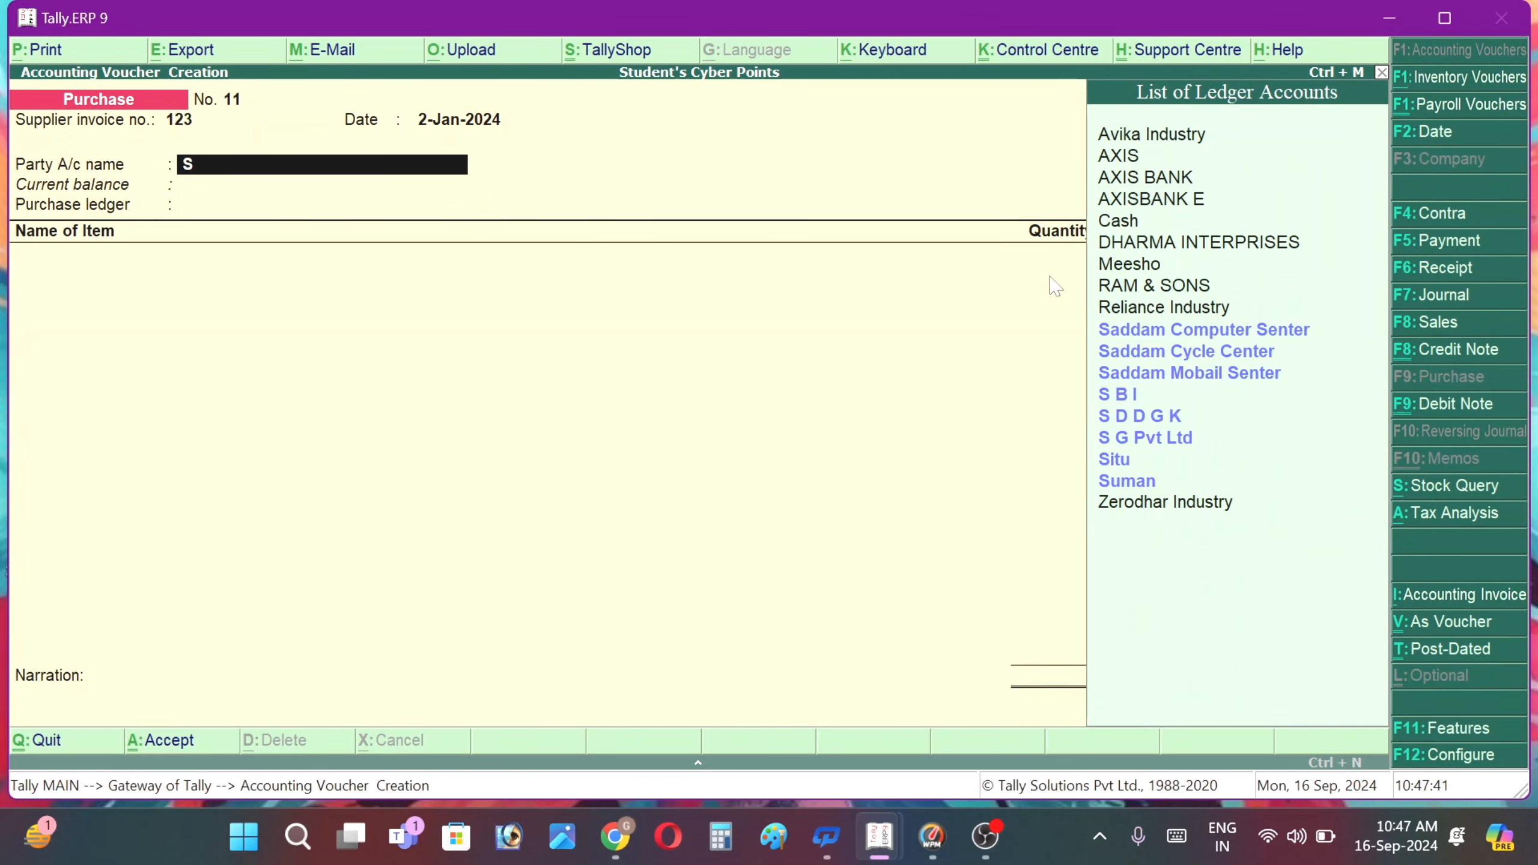
{"action": "type", "text": "h"}
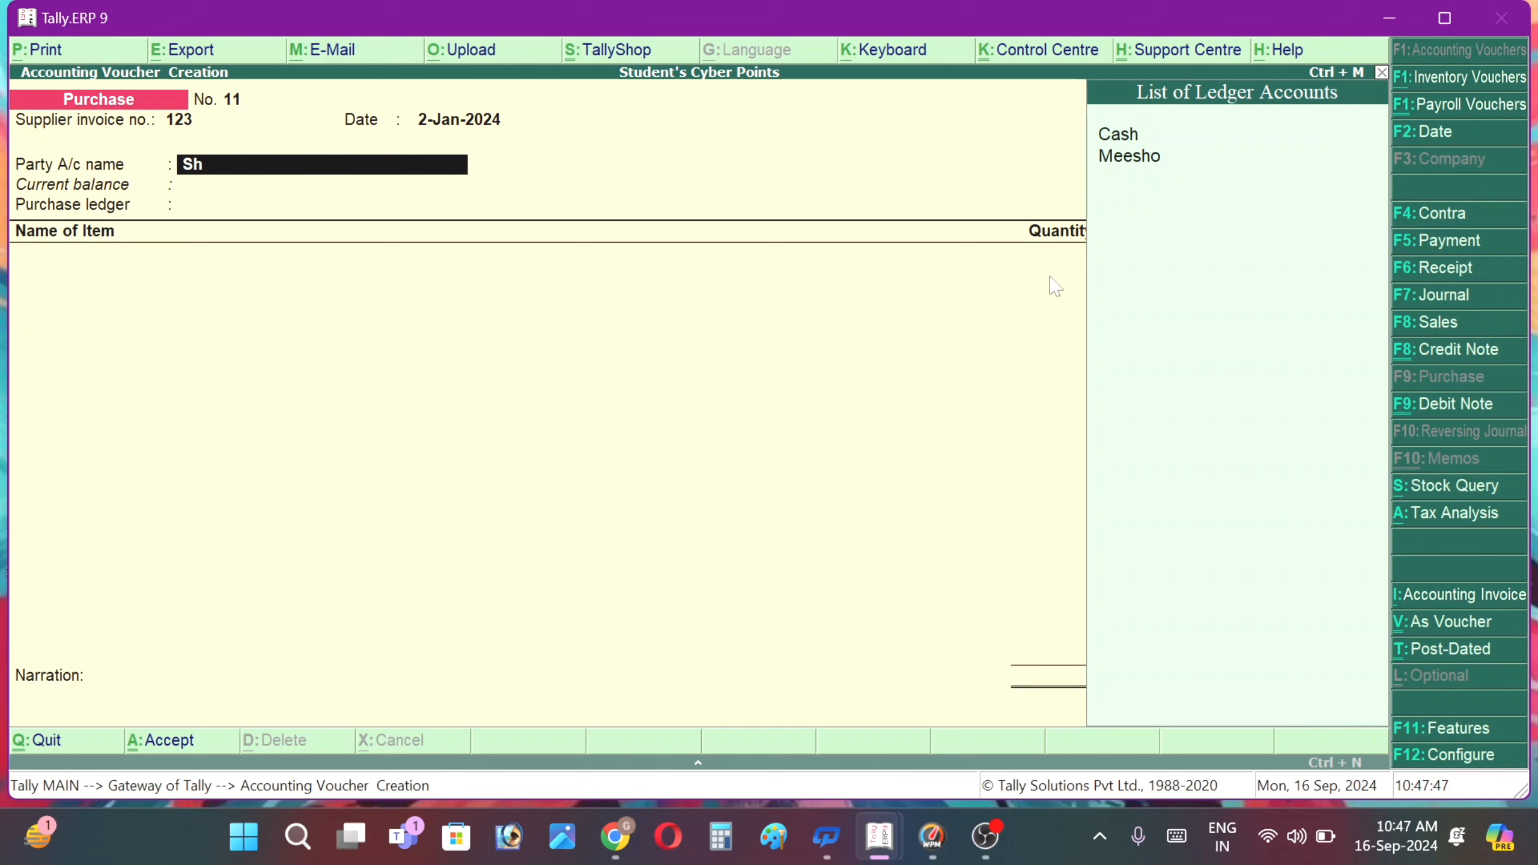
{"action": "key", "text": "BackSpace"}
{"action": "key", "text": "BackSpace"}
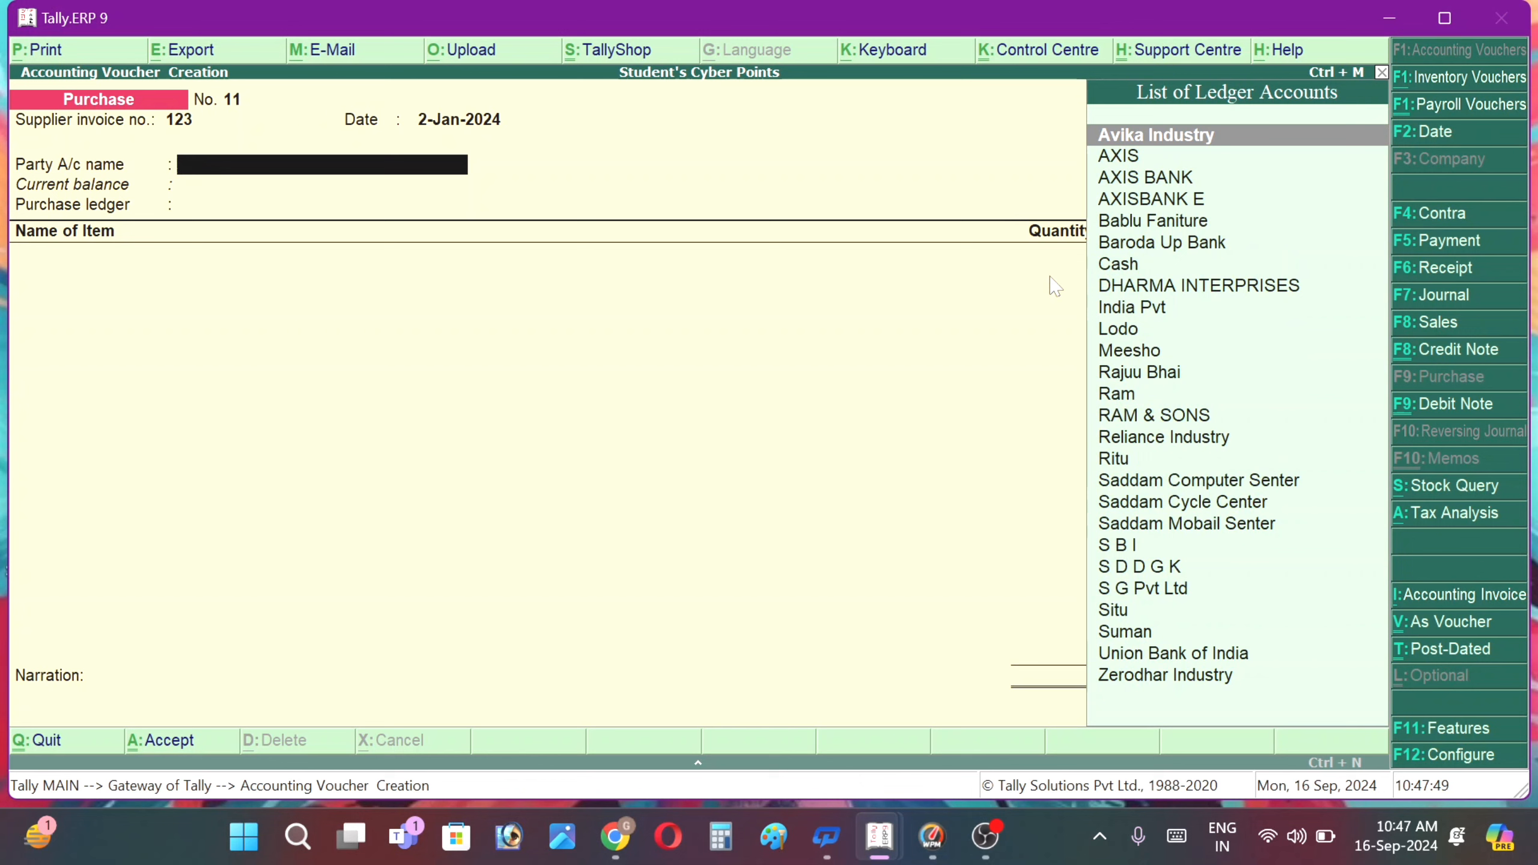
- Try to create another ledger with the same party name and quit the ledger creation form
{"action": "key", "text": "alt+c"}
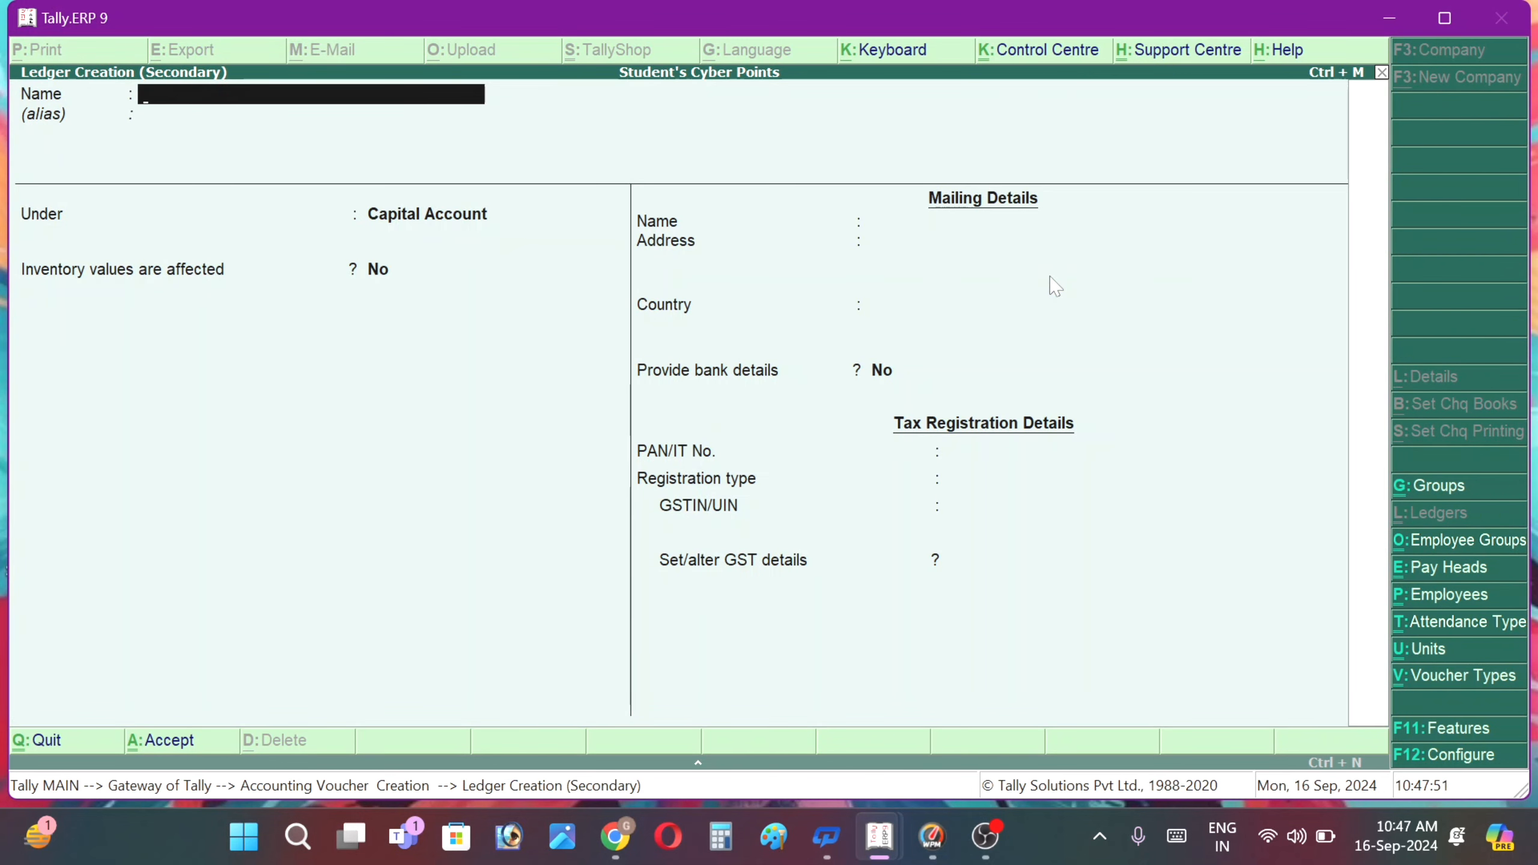
{"action": "type", "text": "Shreedhar"}
{"action": "key", "text": "Return"}
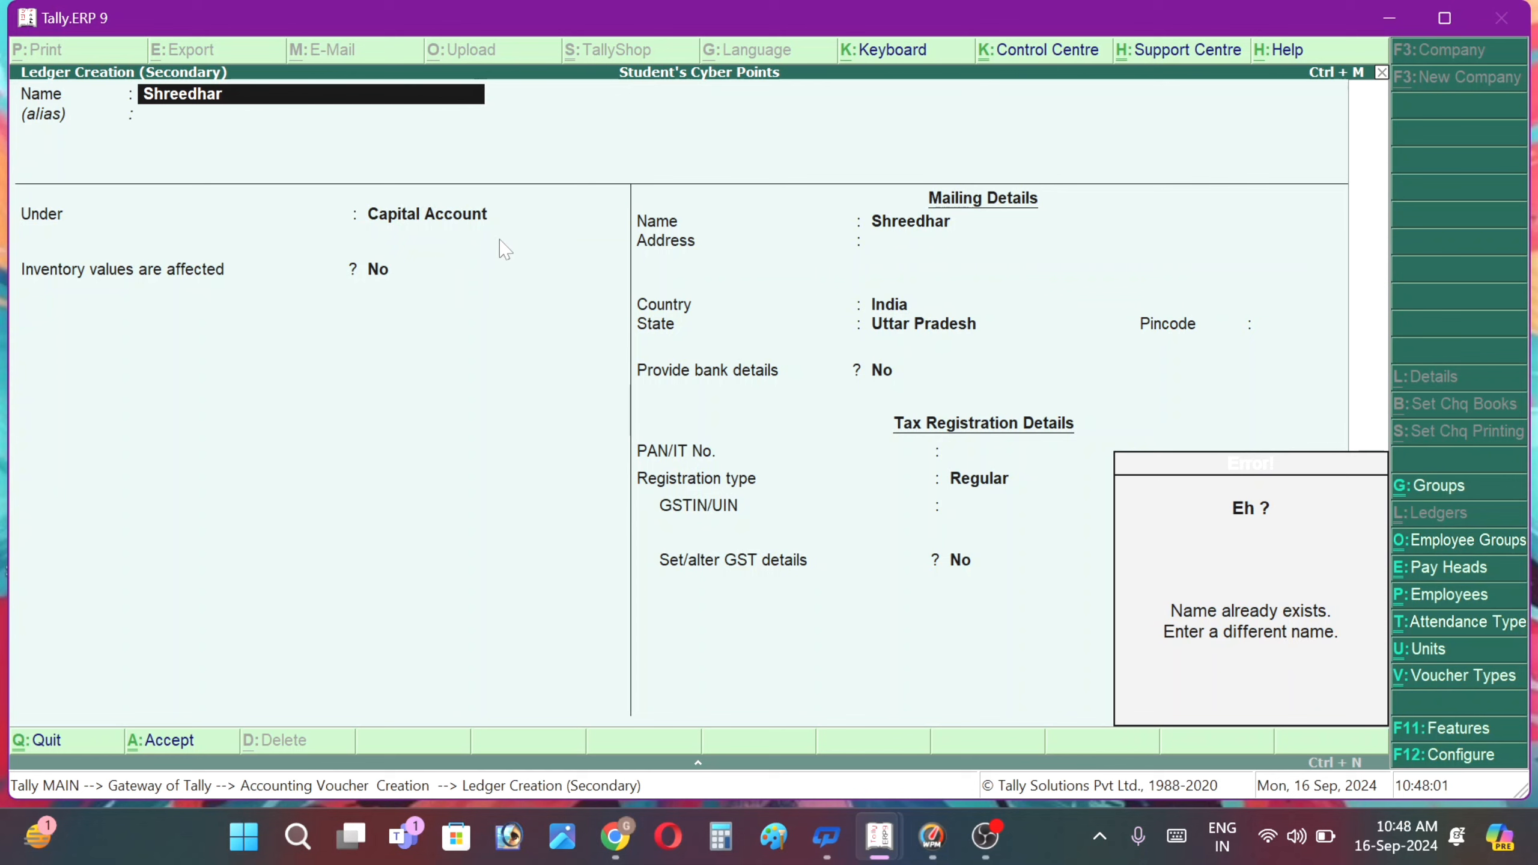
{"action": "key", "text": "Escape"}
{"action": "key", "text": "Escape"}
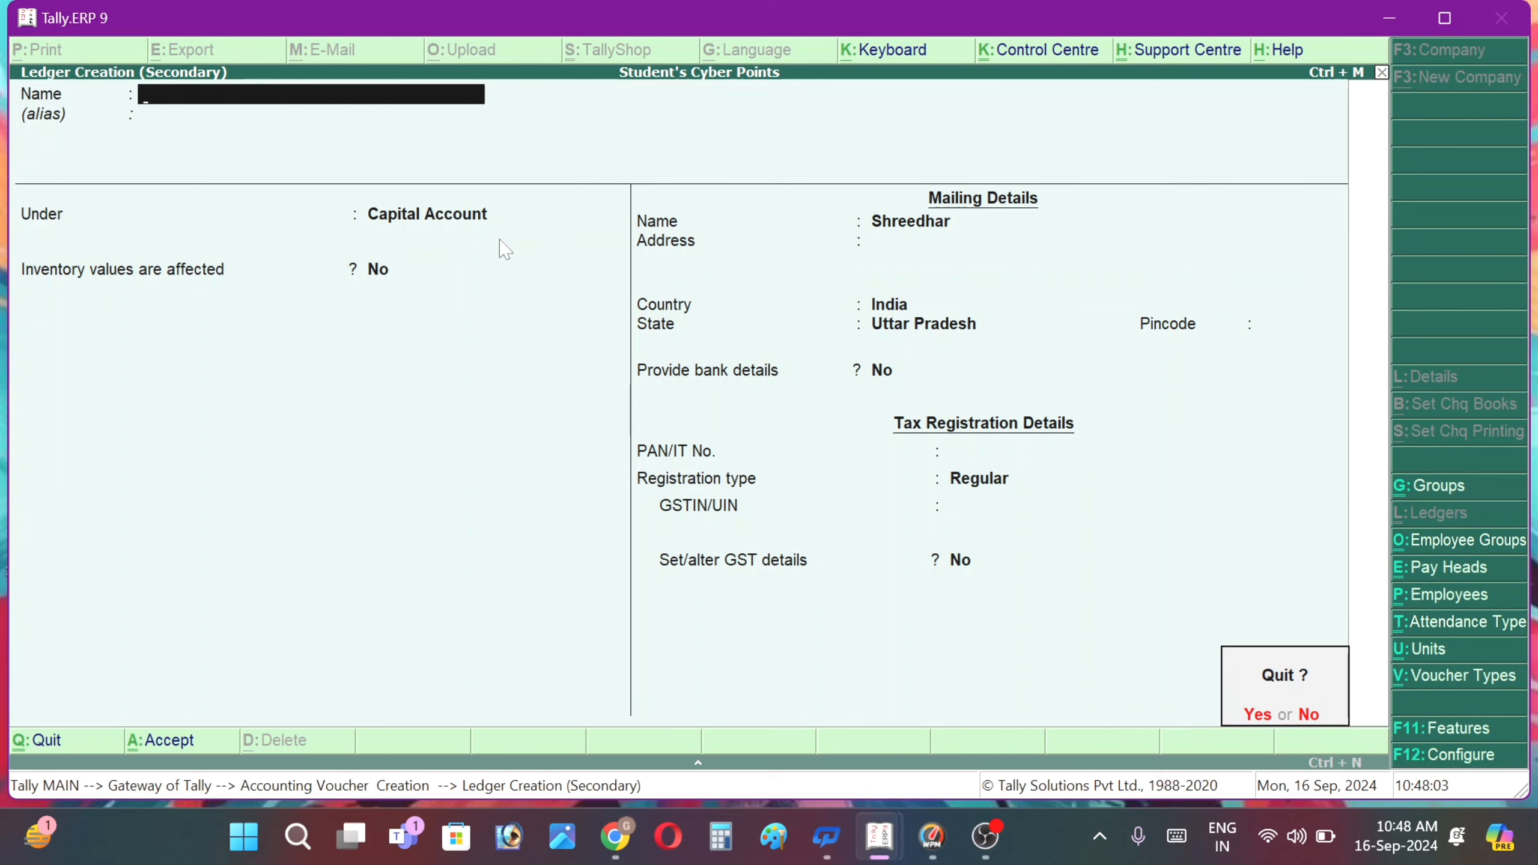
{"action": "key", "text": "y"}
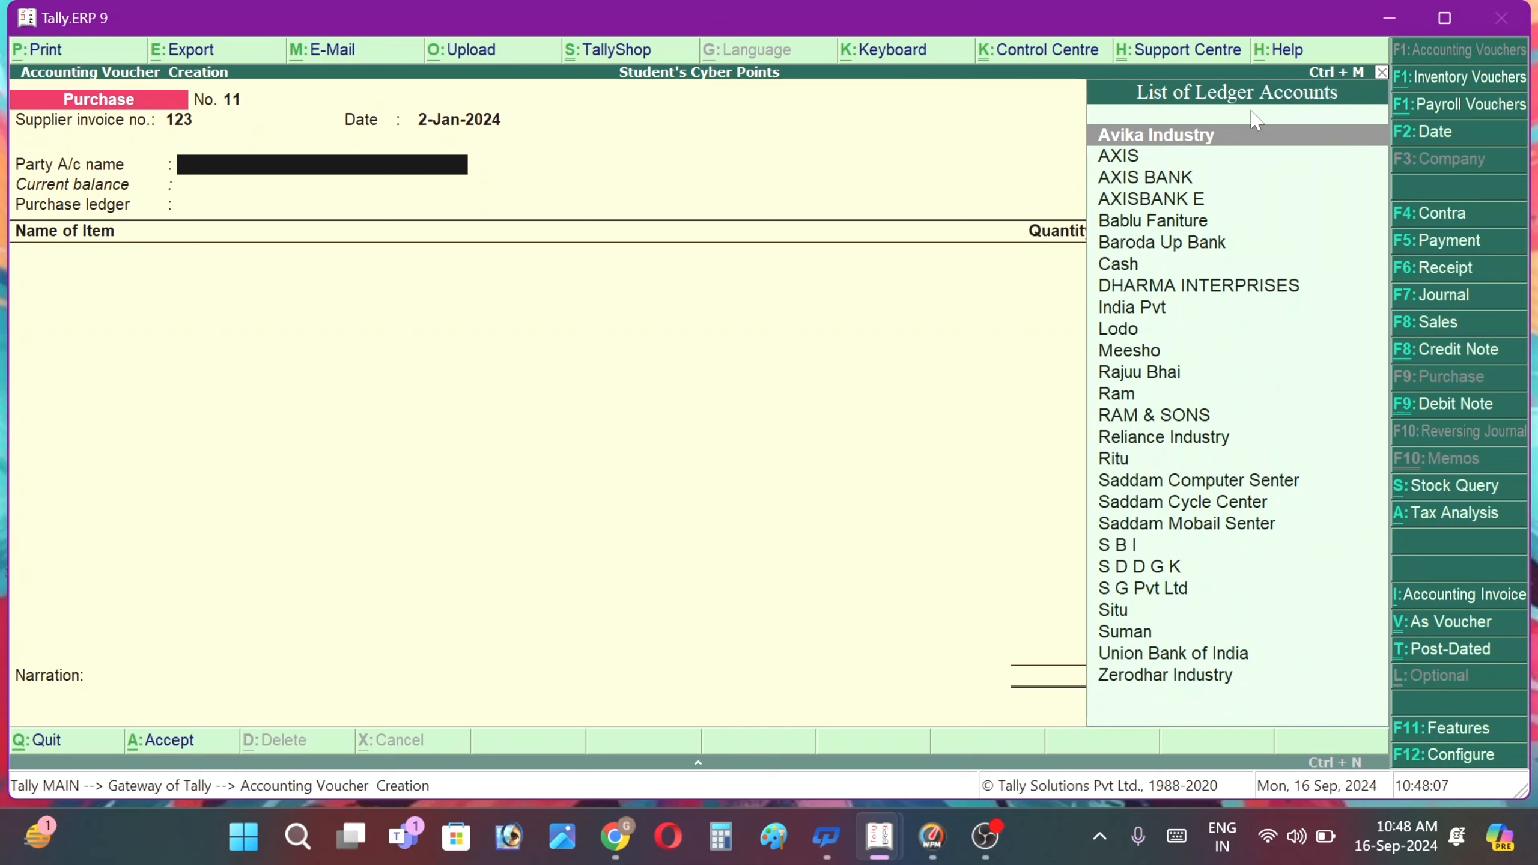
- Look through the list of ledger accounts for the newly created party ledger
{"action": "key", "text": "Down"}
{"action": "key", "text": "Down"}
{"action": "key", "text": "Down"}
{"action": "key", "text": "Down"}
{"action": "key", "text": "Down"}
{"action": "key", "text": "Down"}
{"action": "key", "text": "Down"}
{"action": "key", "text": "Down"}
{"action": "key", "text": "Down"}
{"action": "key", "text": "Down"}
{"action": "key", "text": "Down"}
{"action": "key", "text": "Down"}
{"action": "key", "text": "Down"}
{"action": "key", "text": "Down"}
{"action": "key", "text": "Down"}
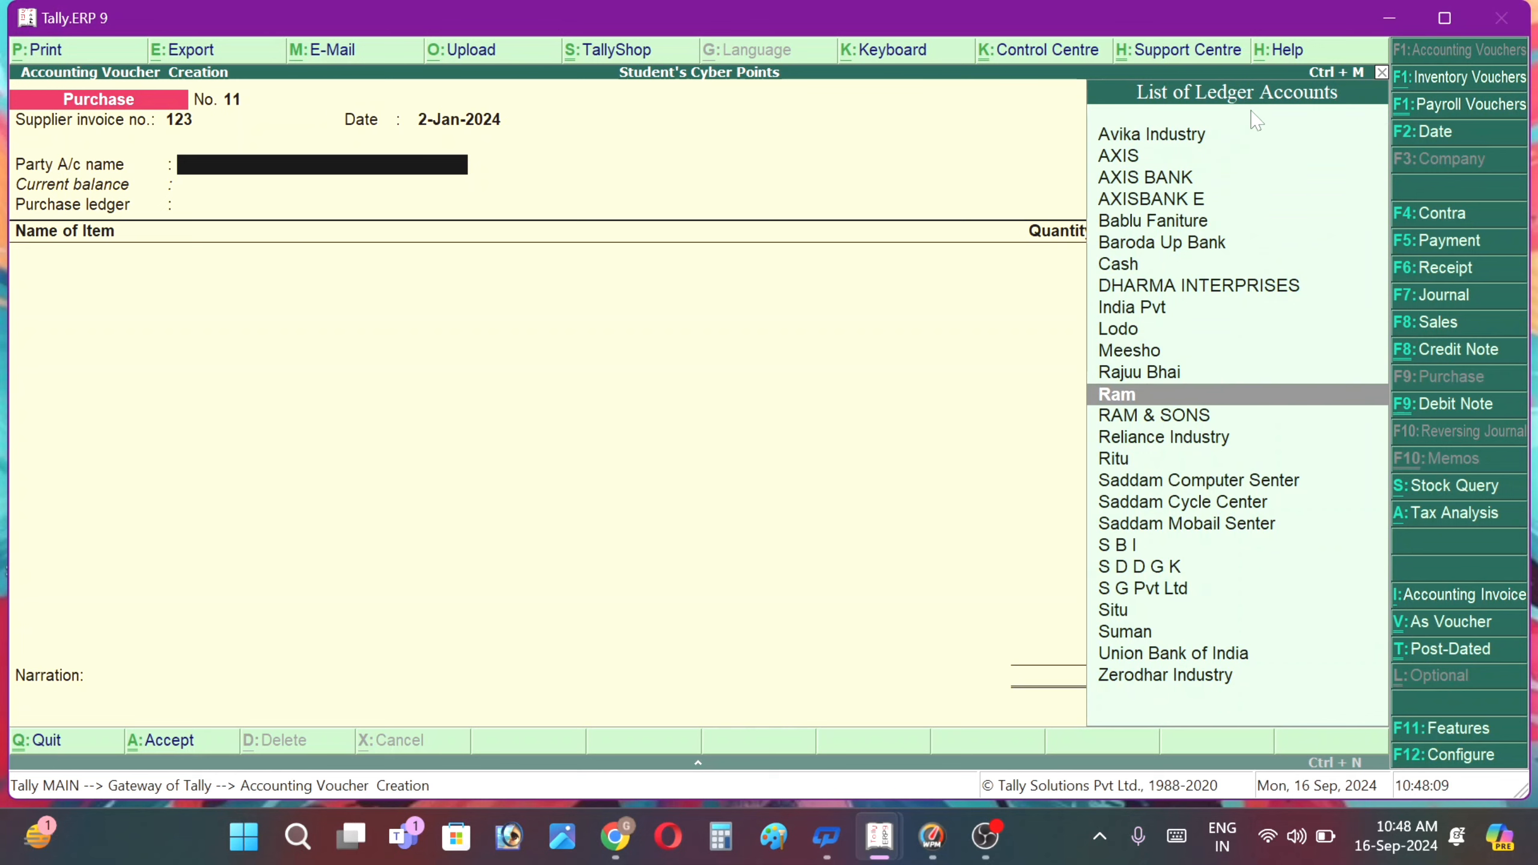
{"action": "key", "text": "Down"}
{"action": "key", "text": "Down"}
{"action": "key", "text": "Down"}
{"action": "key", "text": "Down"}
{"action": "key", "text": "Down"}
{"action": "key", "text": "Down"}
{"action": "key", "text": "Down"}
{"action": "key", "text": "Down"}
{"action": "key", "text": "Down"}
{"action": "key", "text": "Down"}
{"action": "key", "text": "Down"}
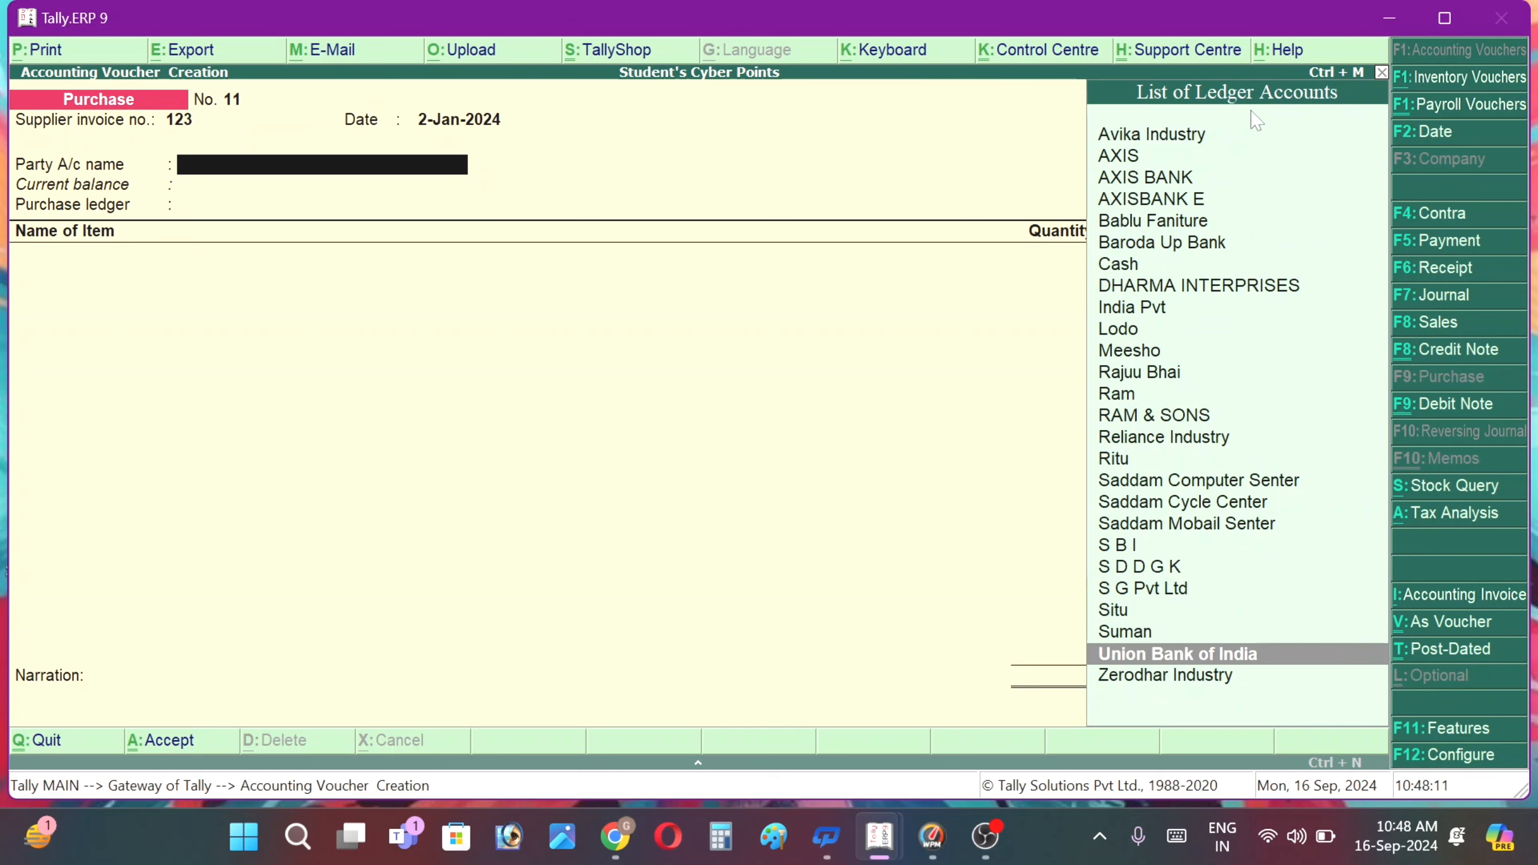
{"action": "key", "text": "Up"}
{"action": "key", "text": "Up"}
{"action": "key", "text": "Up"}
{"action": "key", "text": "Up"}
{"action": "key", "text": "Up"}
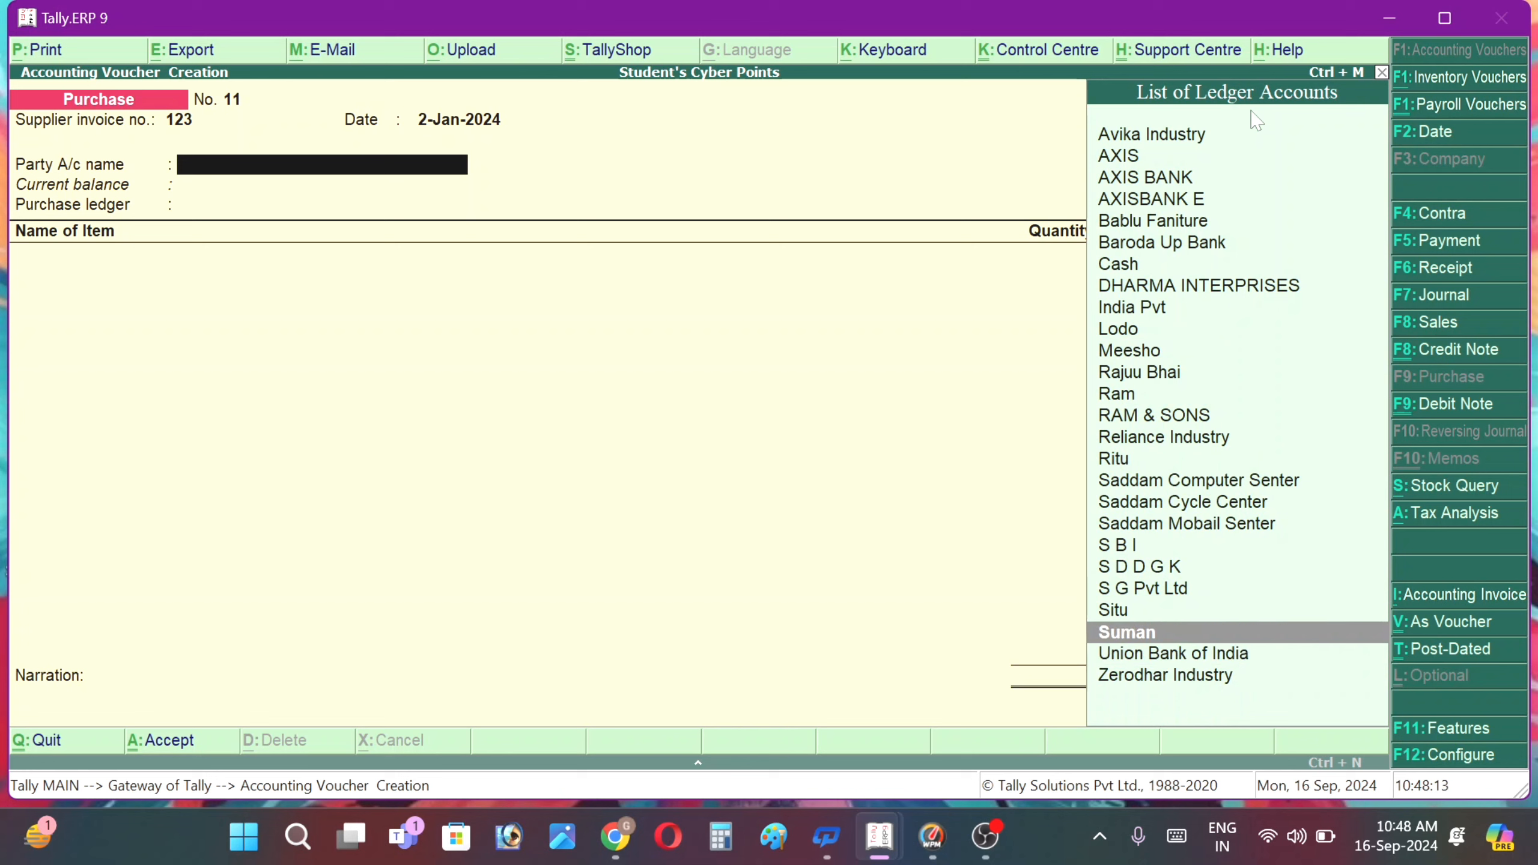
{"action": "key", "text": "Up"}
{"action": "key", "text": "Up"}
{"action": "key", "text": "Up"}
{"action": "key", "text": "Up"}
{"action": "key", "text": "Up"}
{"action": "key", "text": "Up"}
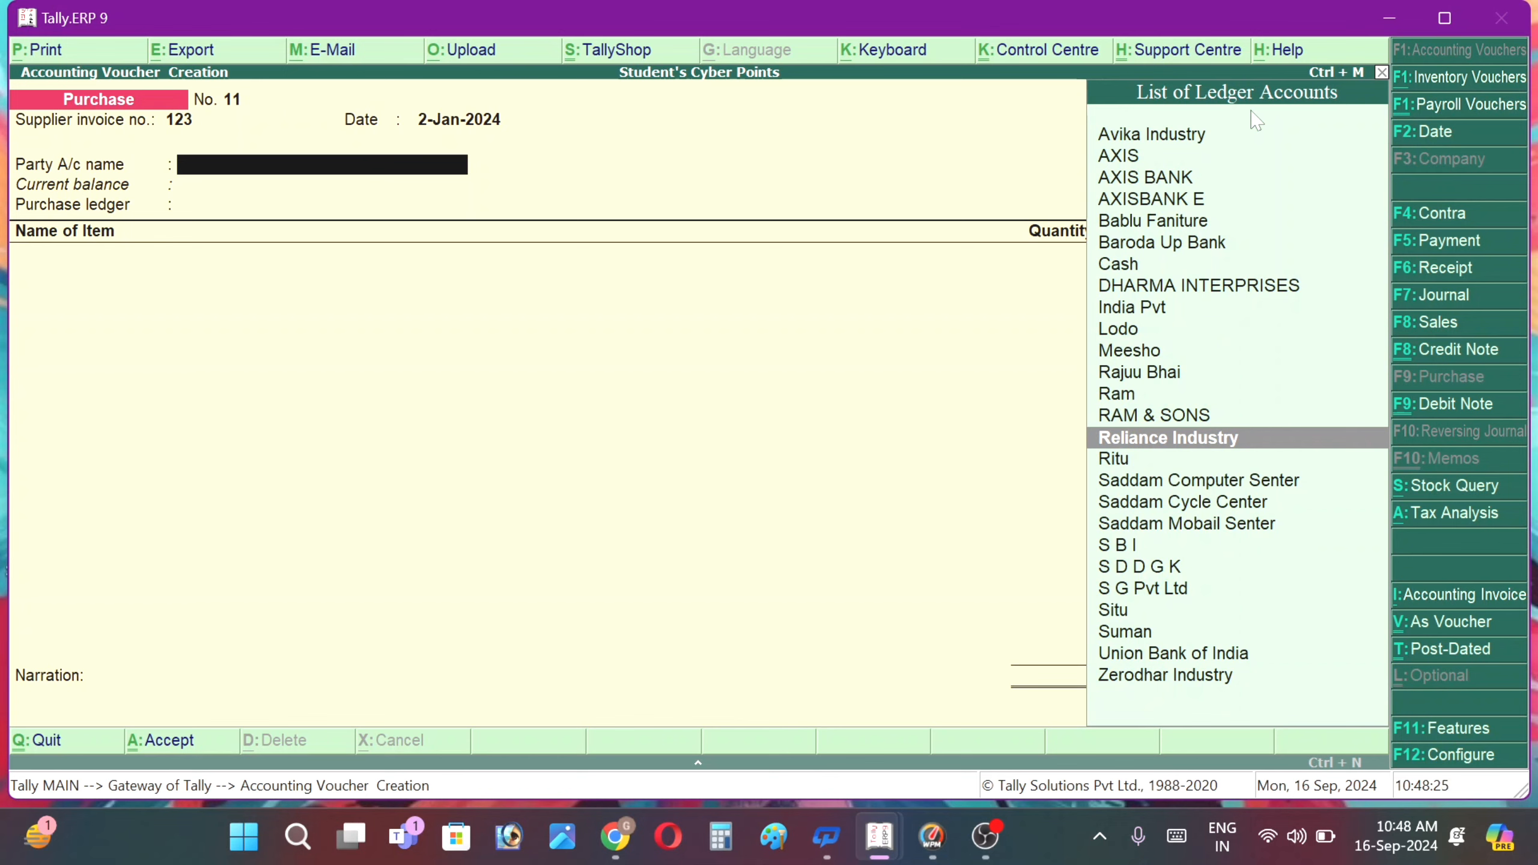
- Begin another party ledger from the voucher, entering the supplier's name and placing it under Sundry Creditors
{"action": "key", "text": "alt+c"}
{"action": "type", "text": "Re"}
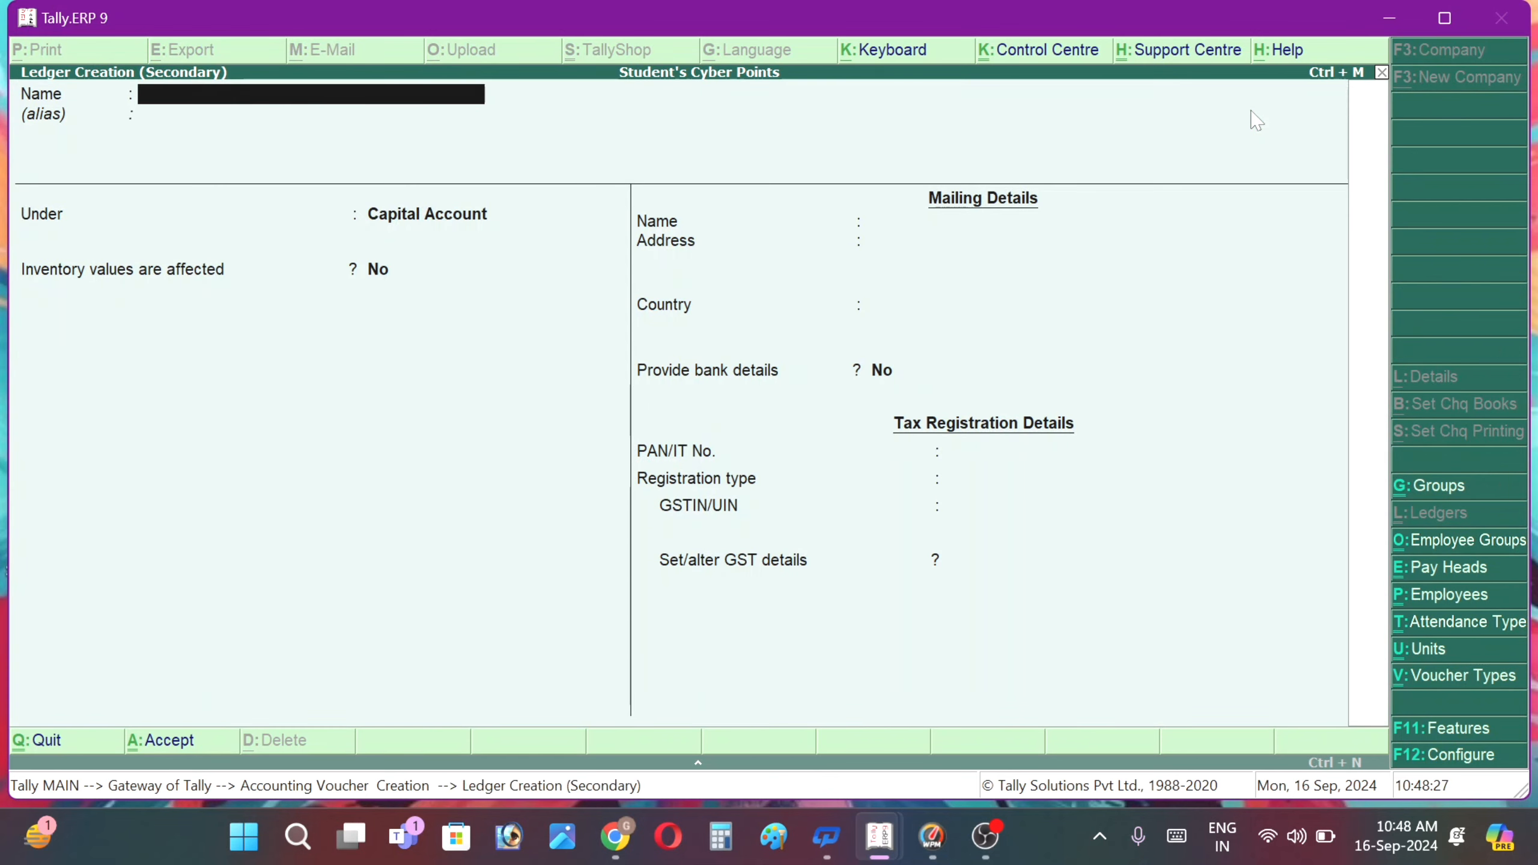
{"action": "type", "text": "kha"}
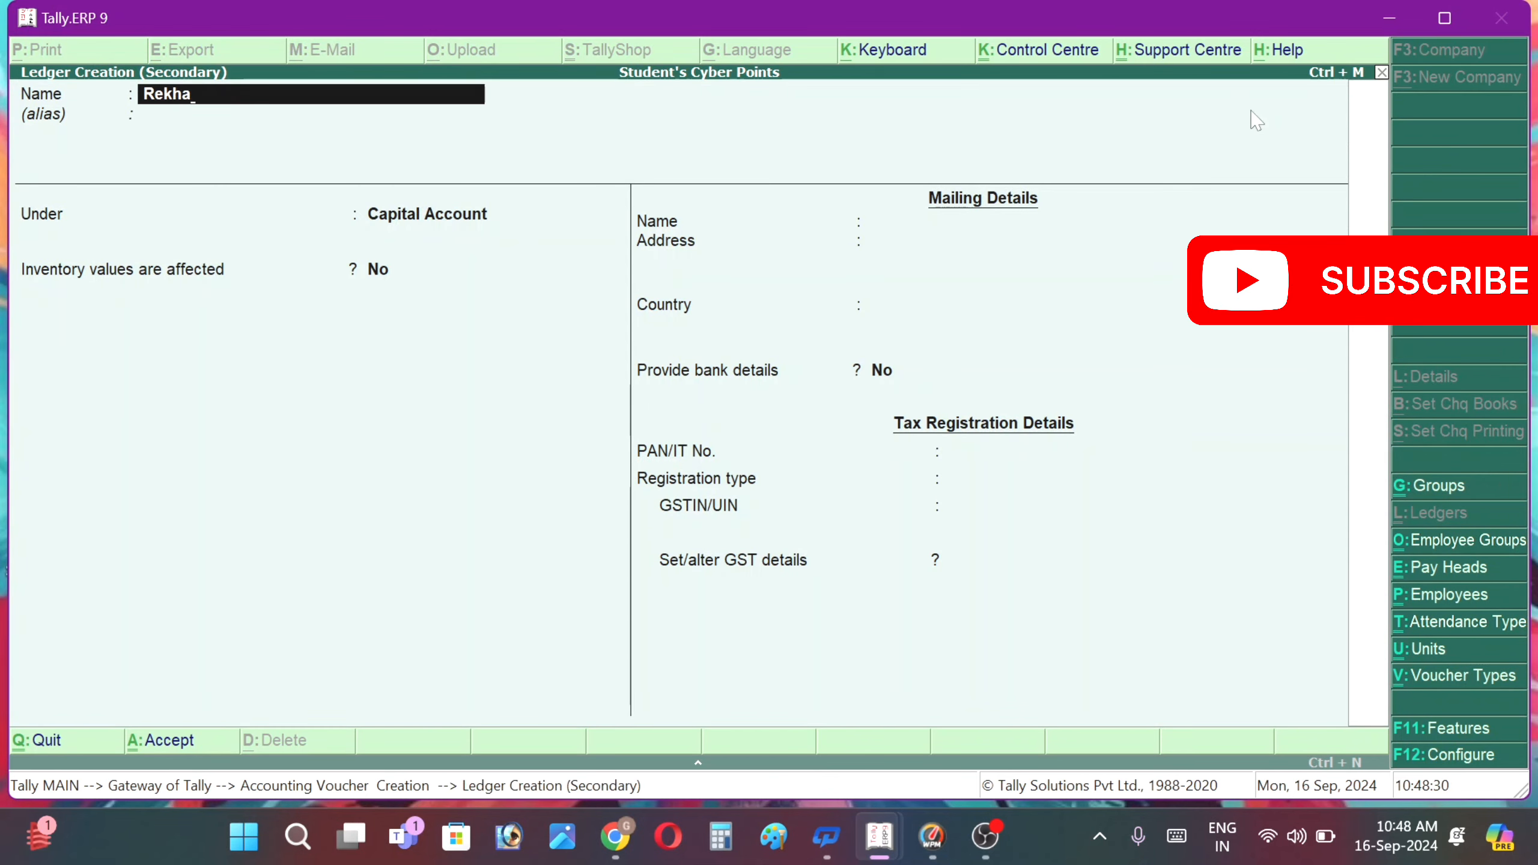
{"action": "key", "text": "Return"}
{"action": "key", "text": "Return"}
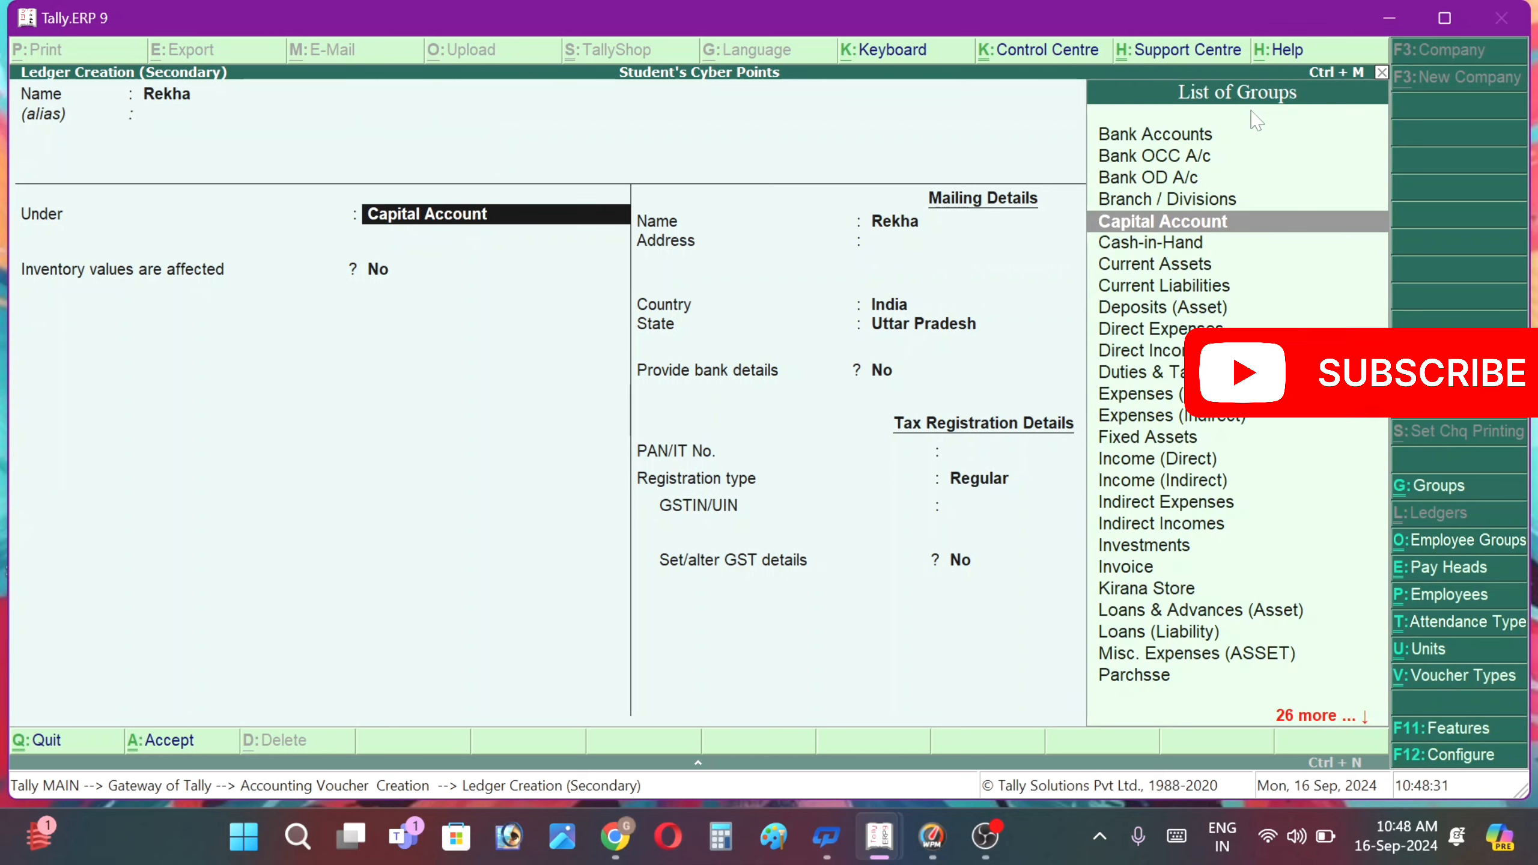
{"action": "type", "text": "Su"}
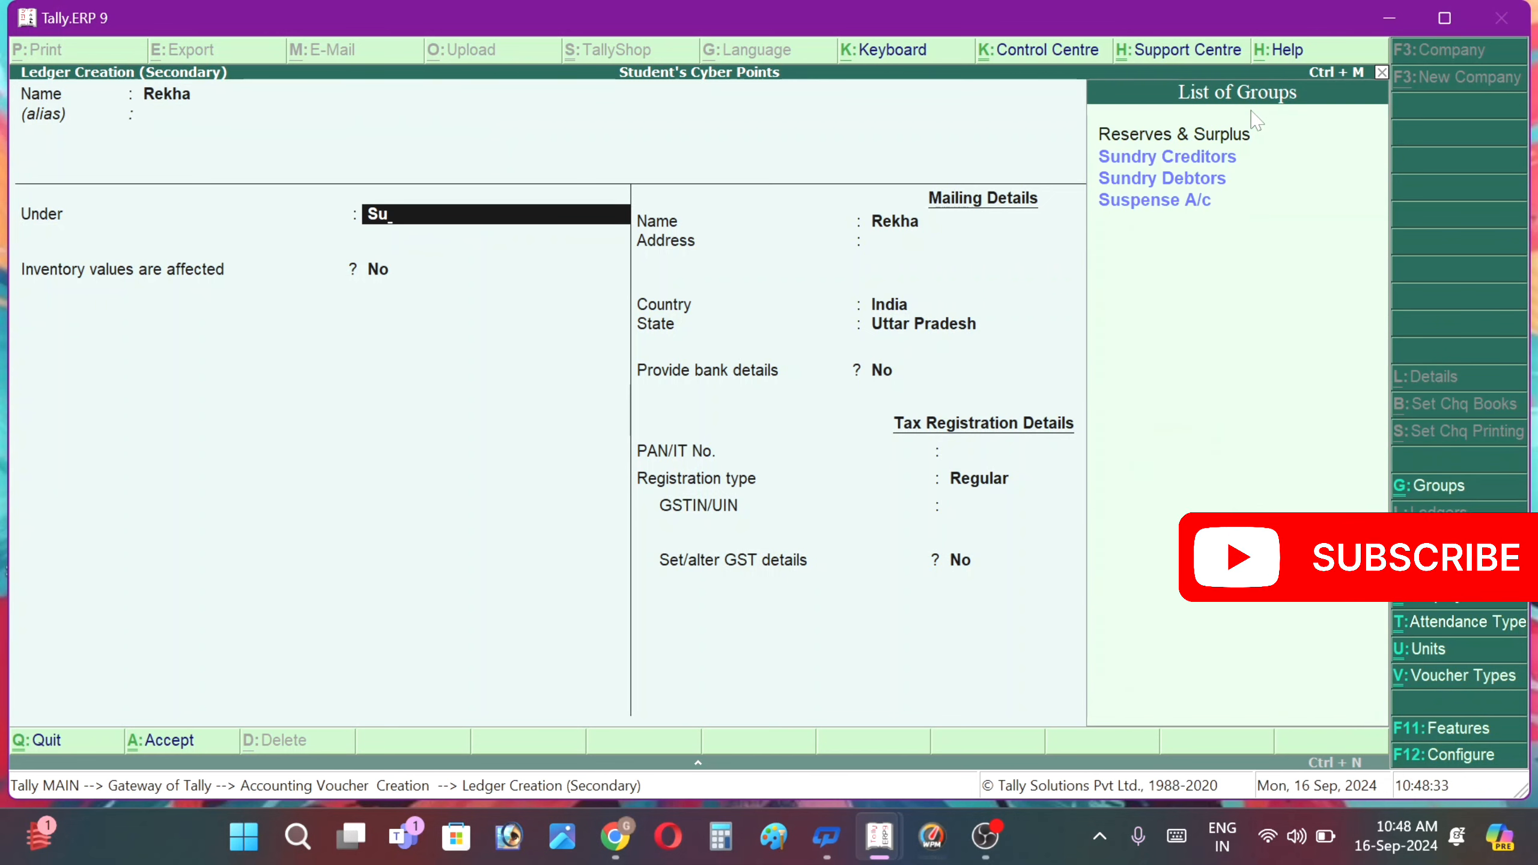
{"action": "key", "text": "Down"}
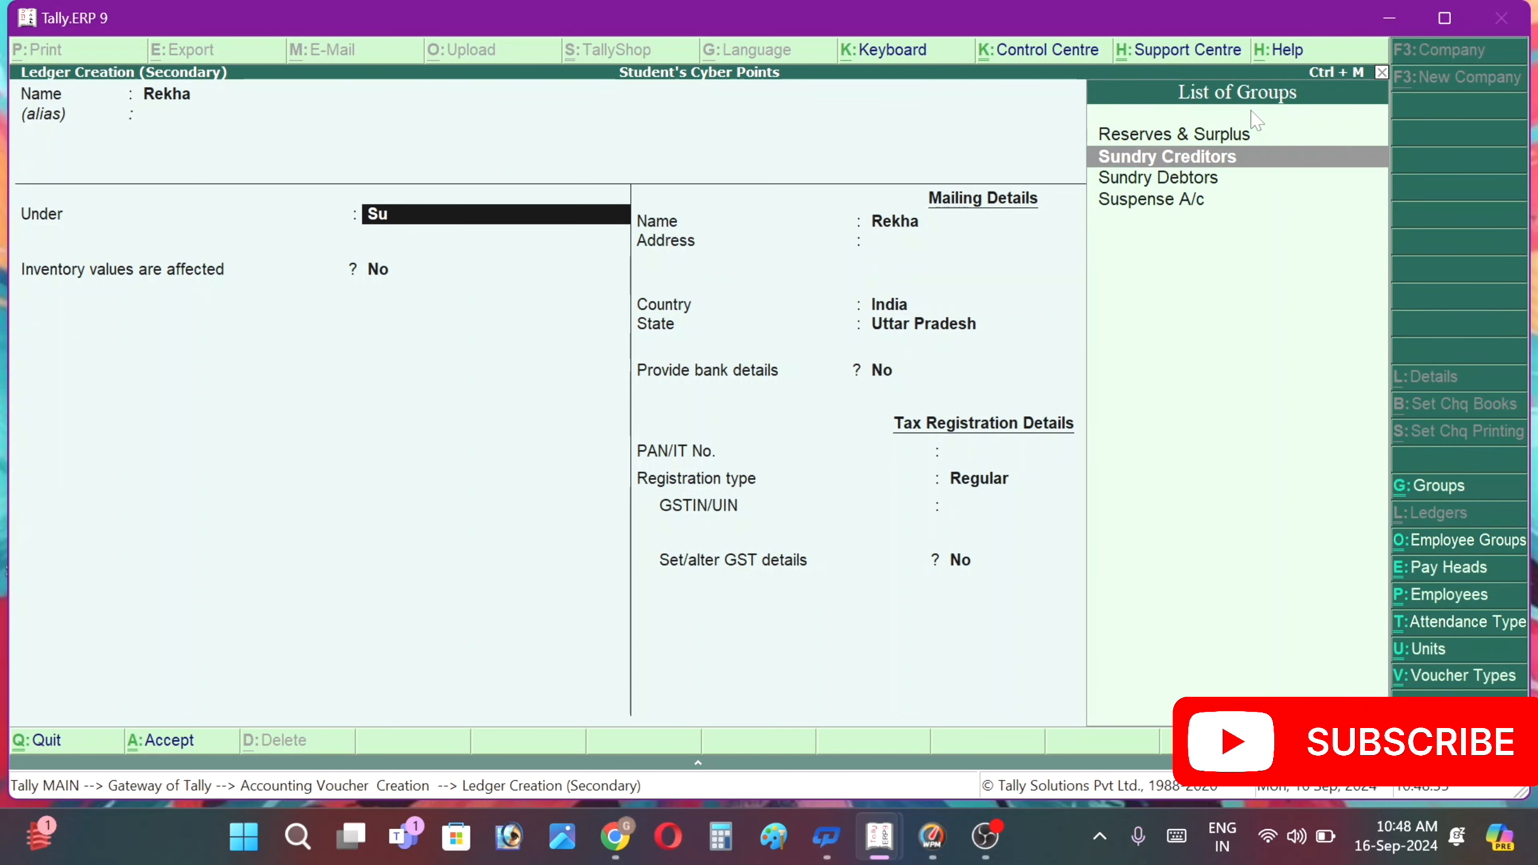
{"action": "key", "text": "Return"}
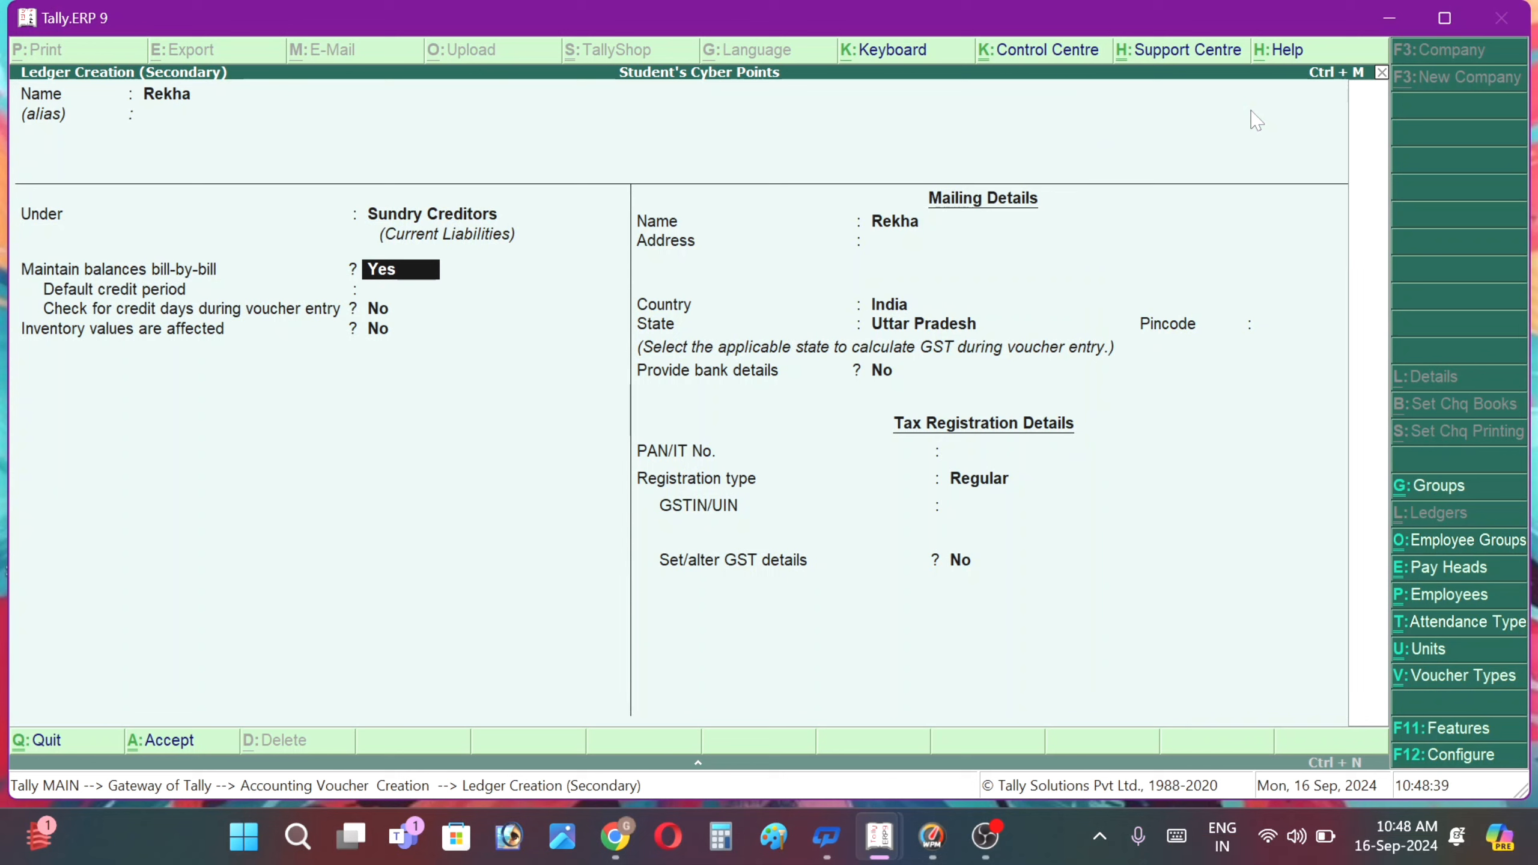
- Set the supplier ledger's bill-by-bill balances to No and keep inventory values affected at No
{"action": "type", "text": "n"}
{"action": "key", "text": "Return"}
{"action": "key", "text": "Return"}
{"action": "key", "text": "Return"}
{"action": "key", "text": "Return"}
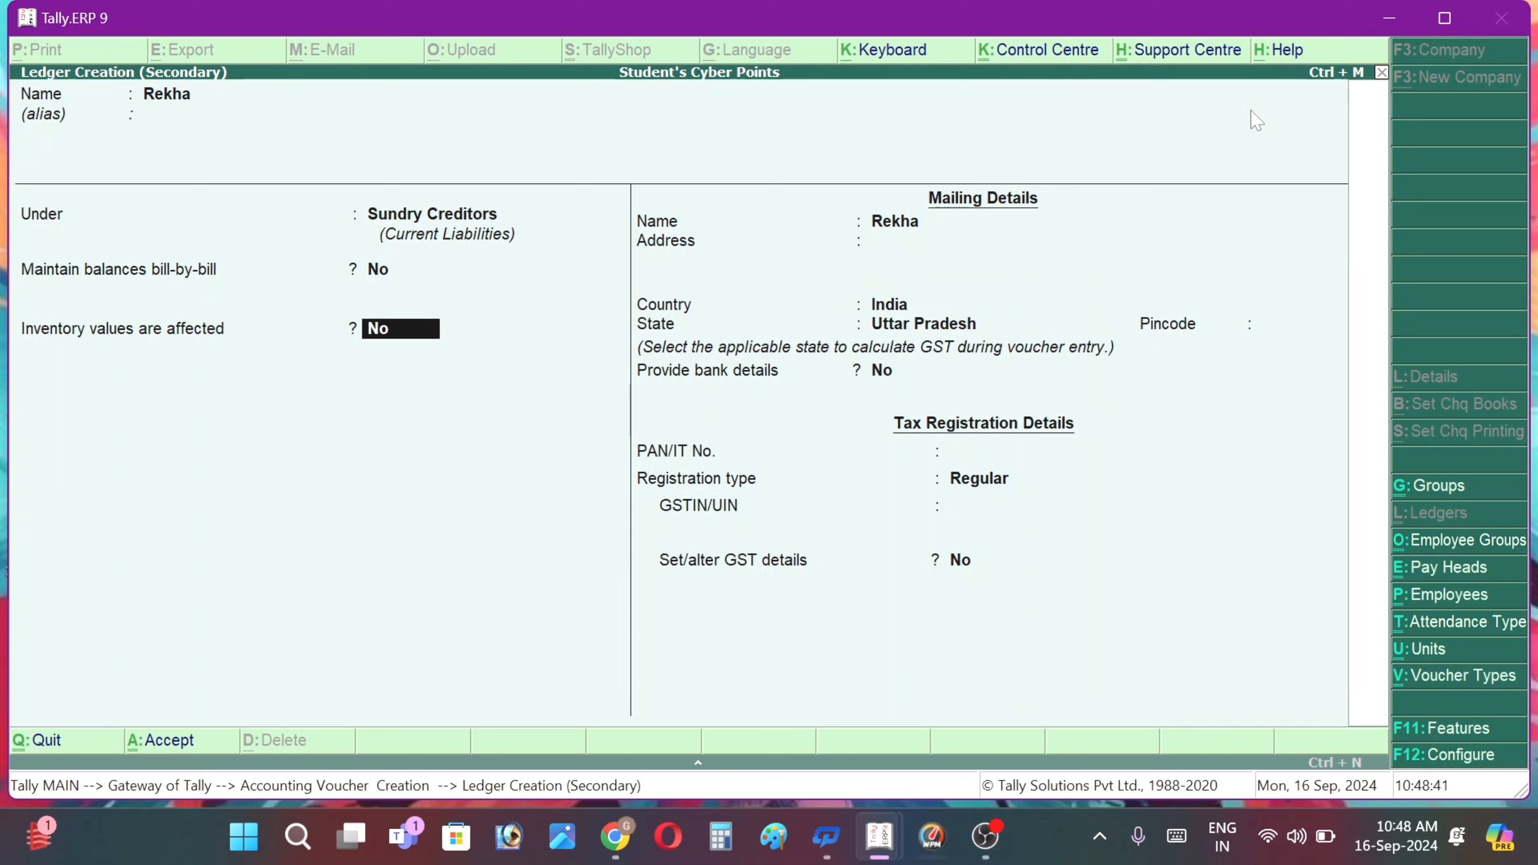
- Keep the supplier's state as Uttar Pradesh, enter the pincode, and leave bank details at No and the PAN blank
{"action": "key", "text": "Return"}
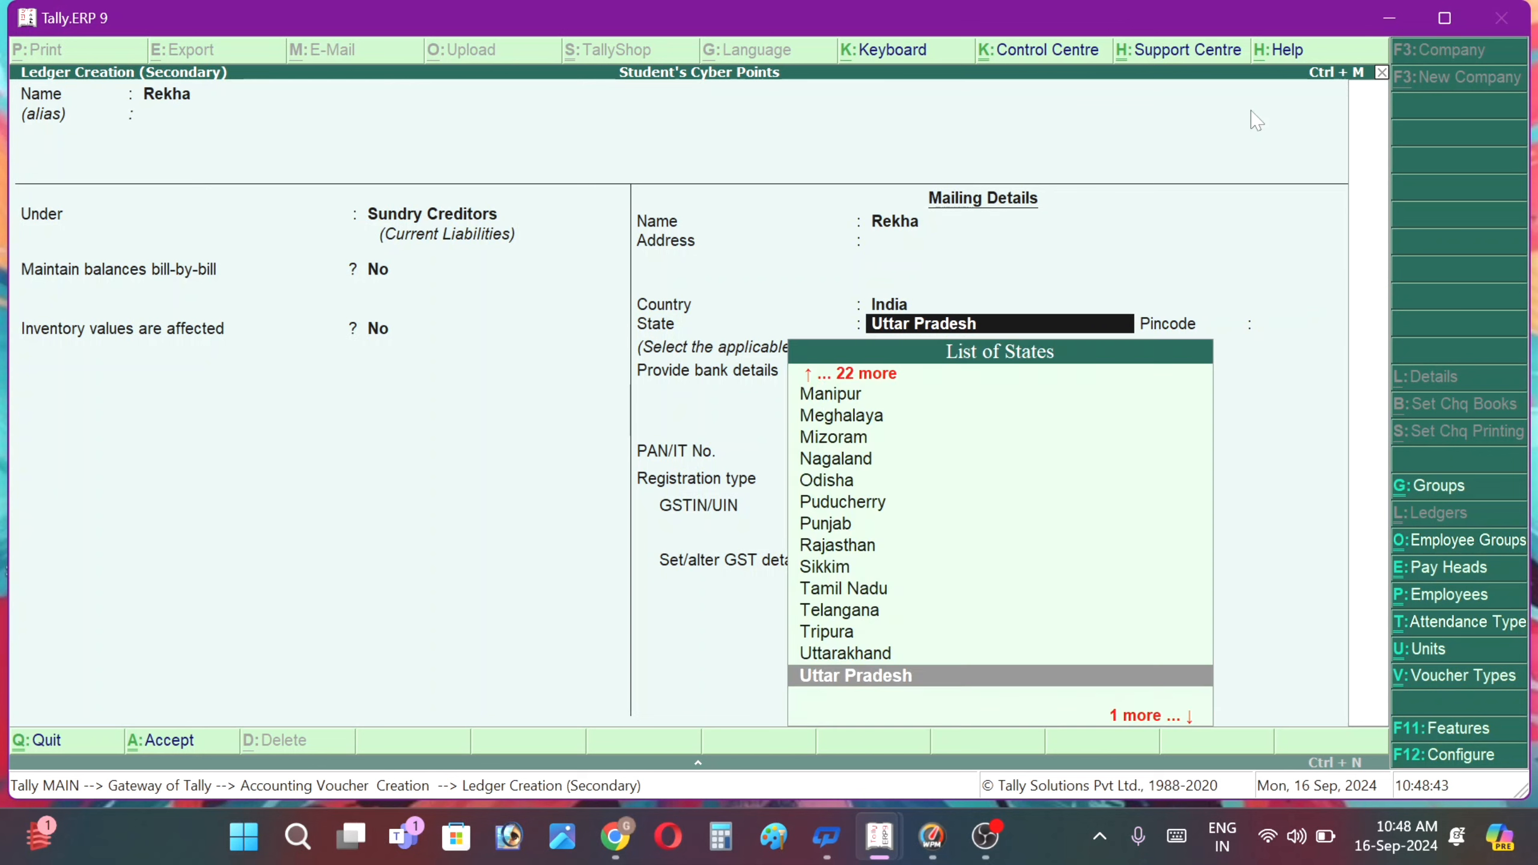
{"action": "key", "text": "Return"}
{"action": "type", "text": "276303"}
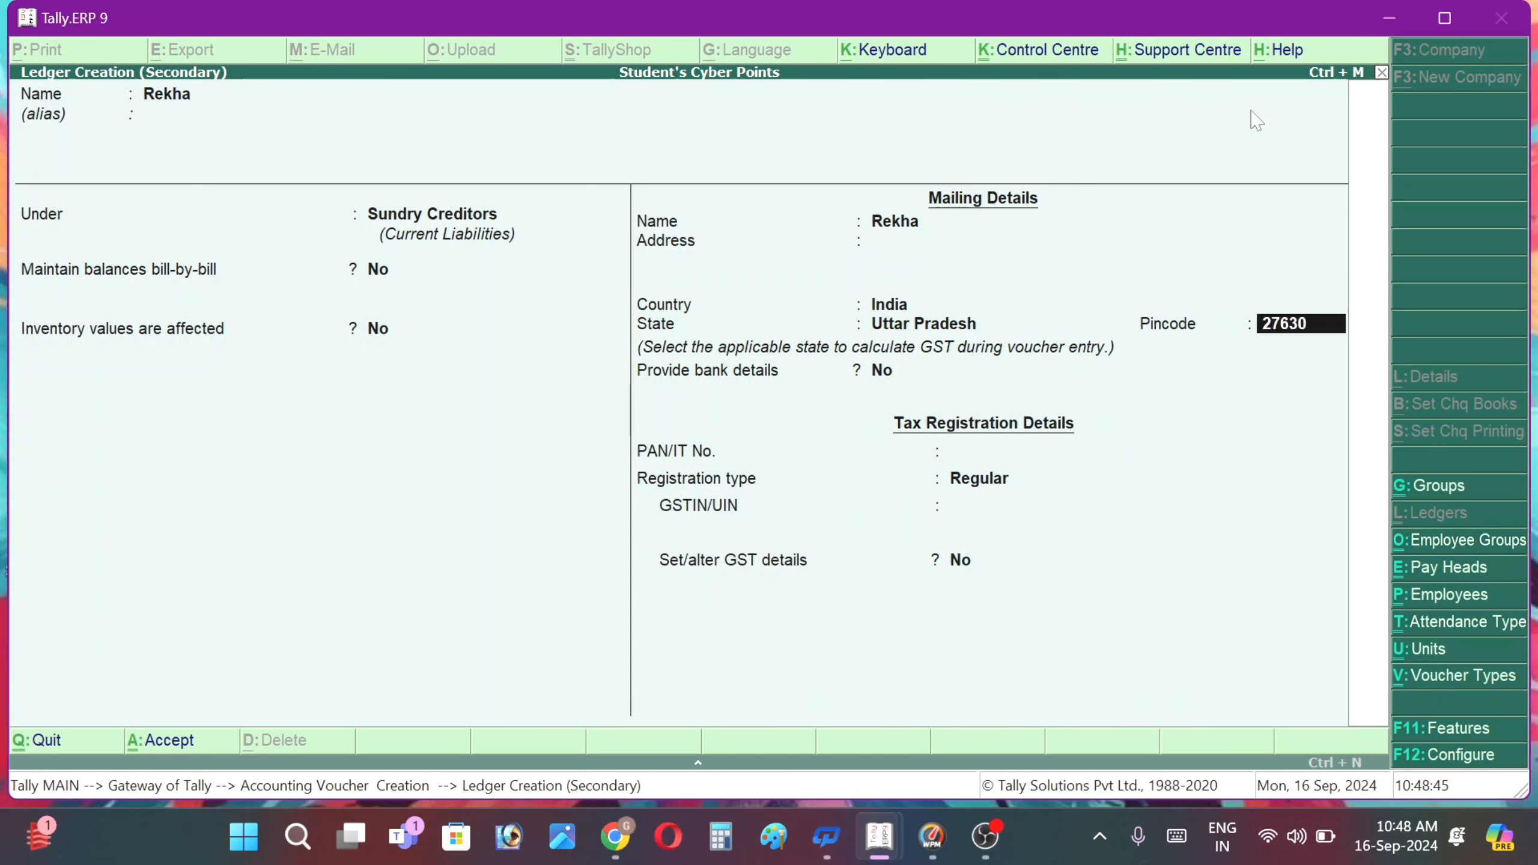
{"action": "key", "text": "Return"}
{"action": "key", "text": "Return"}
{"action": "key", "text": "Return"}
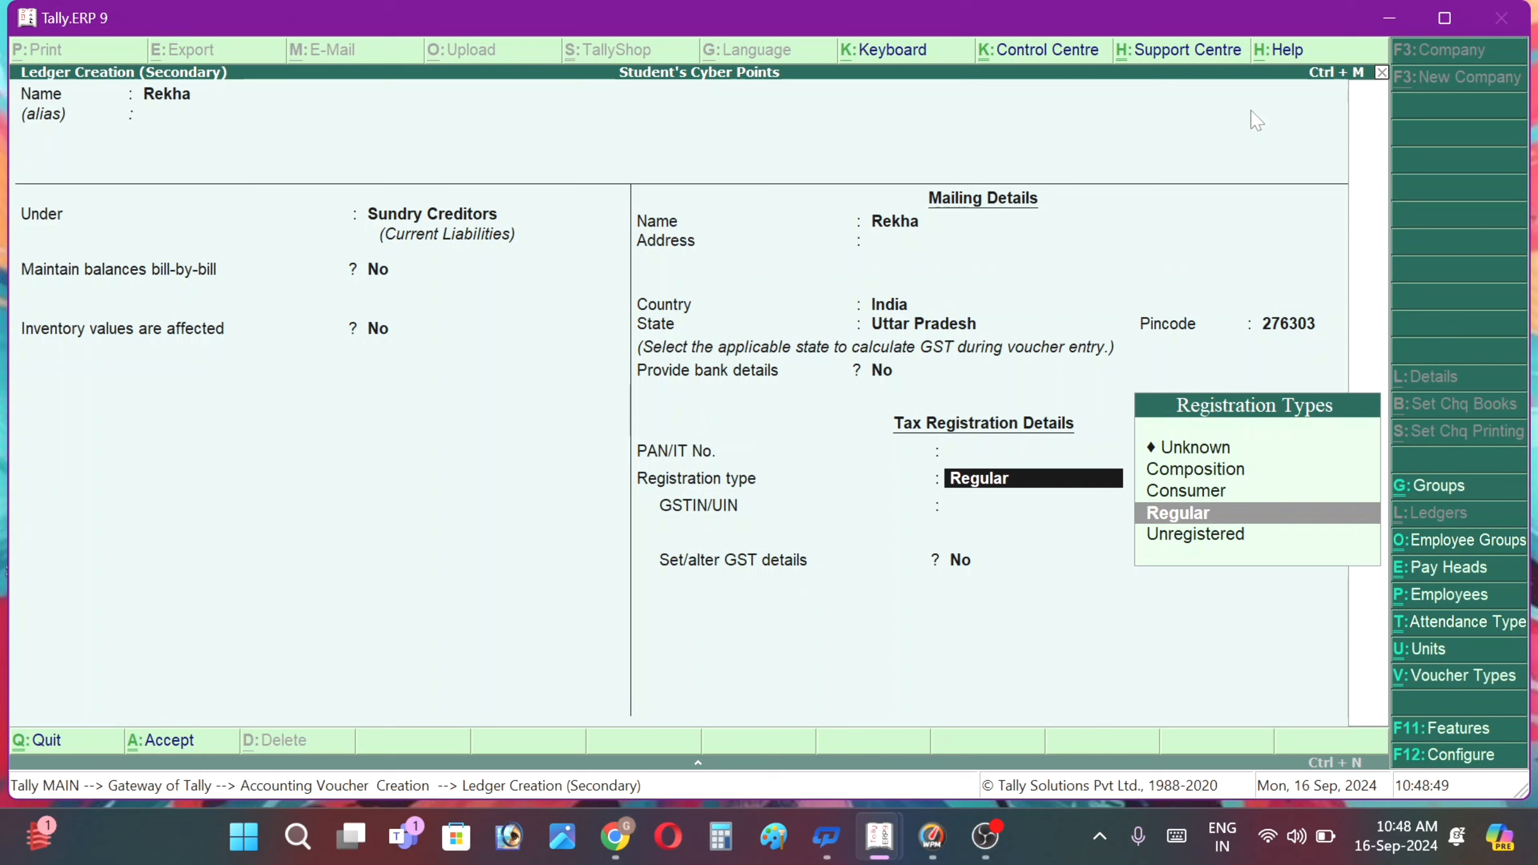
- Keep the registration type Regular with no GSTIN and GST details at No, and save the supplier ledger
{"action": "key", "text": "Return"}
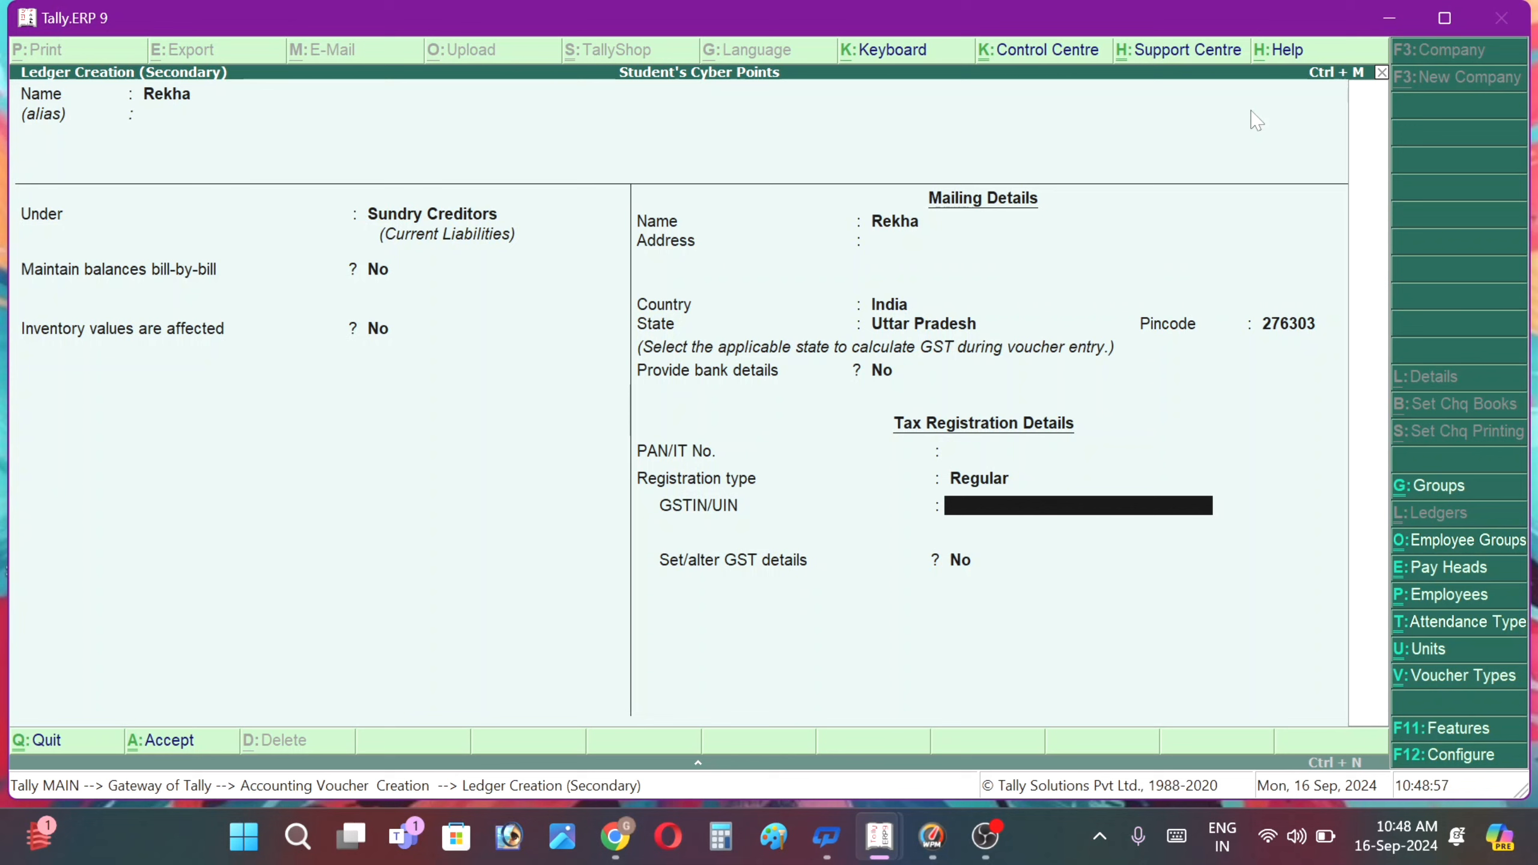
{"action": "key", "text": "Return"}
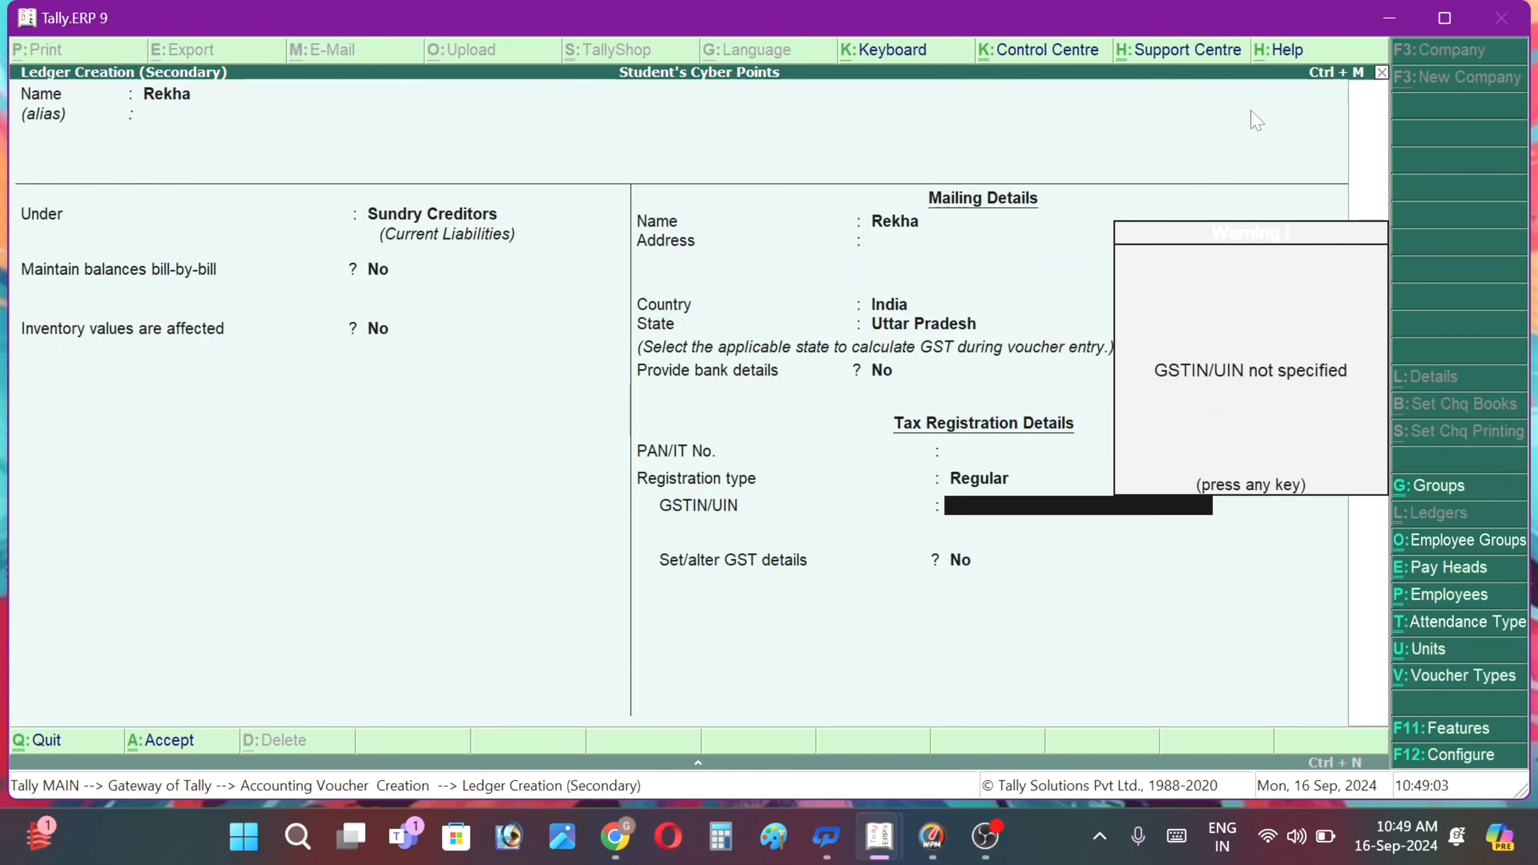
{"action": "key", "text": "Return"}
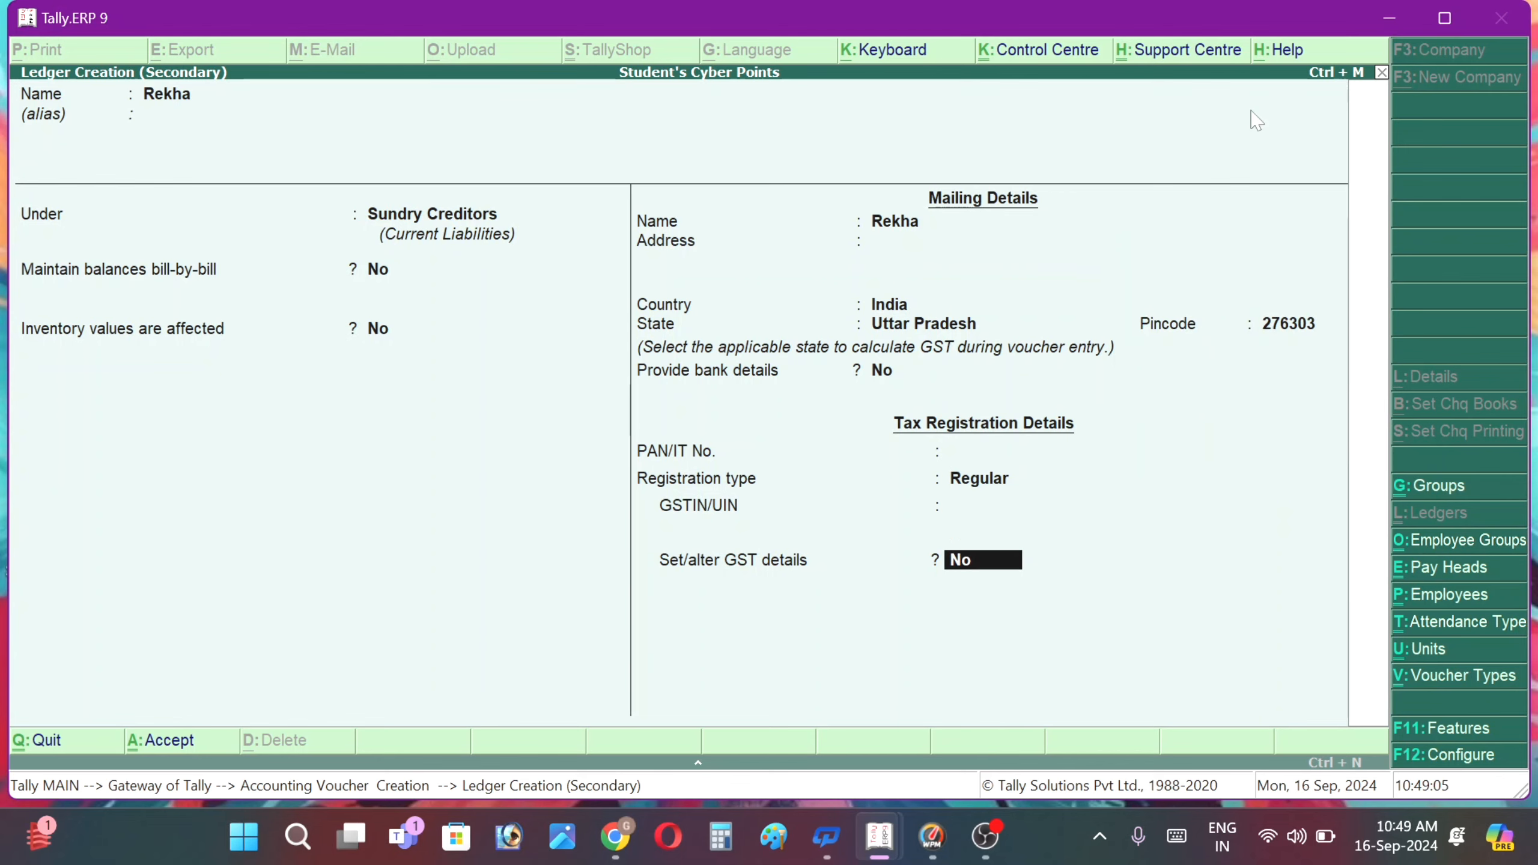
{"action": "key", "text": "Return"}
{"action": "key", "text": "Return"}
{"action": "key", "text": "Return"}
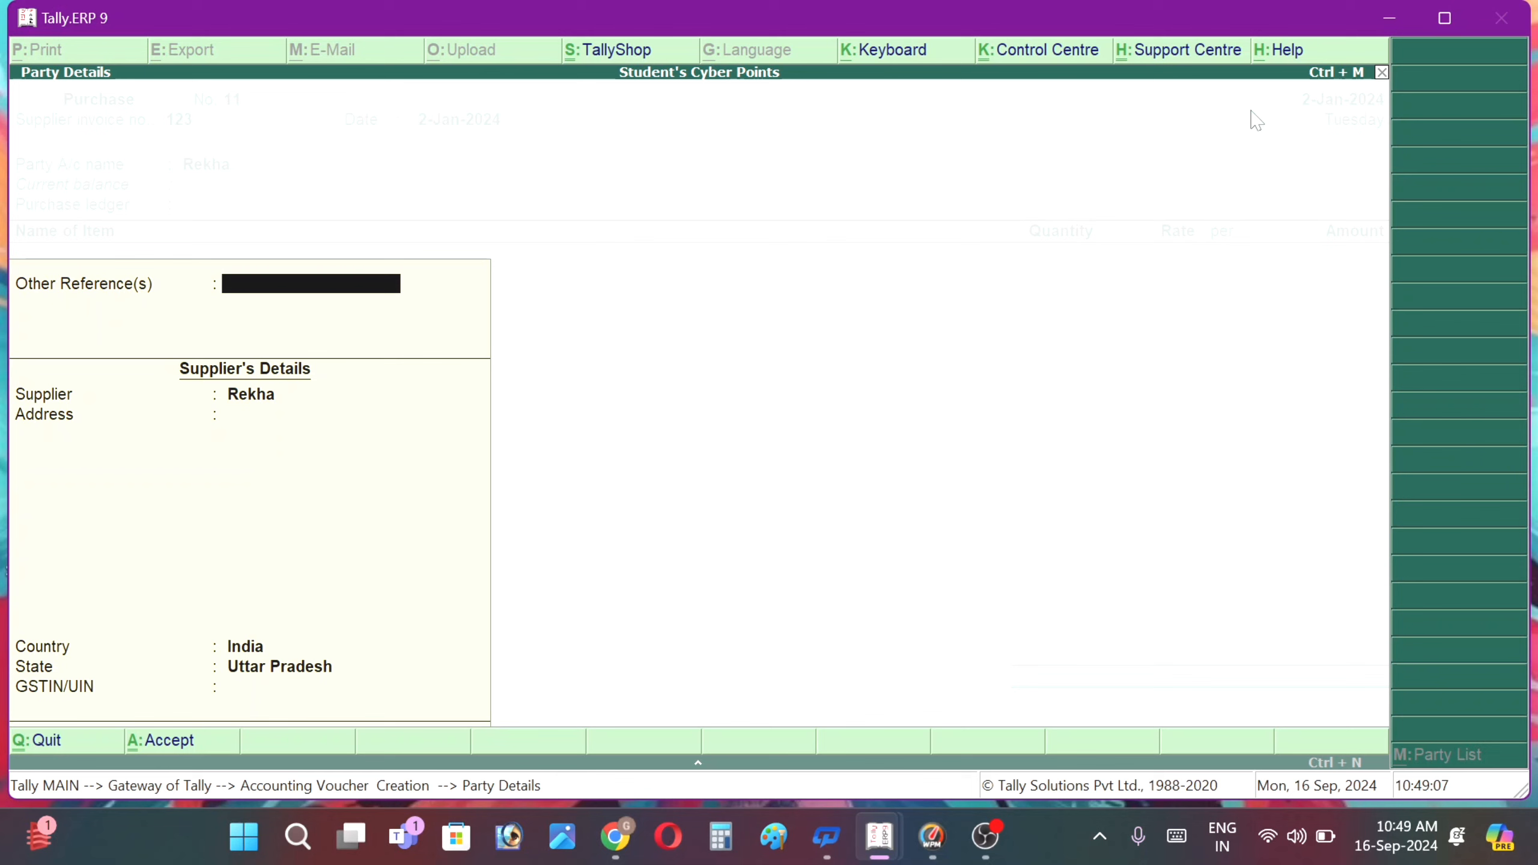
- Accept the voucher's supplier details unchanged and choose Purchase GST as the purchase ledger
{"action": "key", "text": "Return"}
{"action": "key", "text": "Return"}
{"action": "key", "text": "Return"}
{"action": "key", "text": "Return"}
{"action": "key", "text": "Return"}
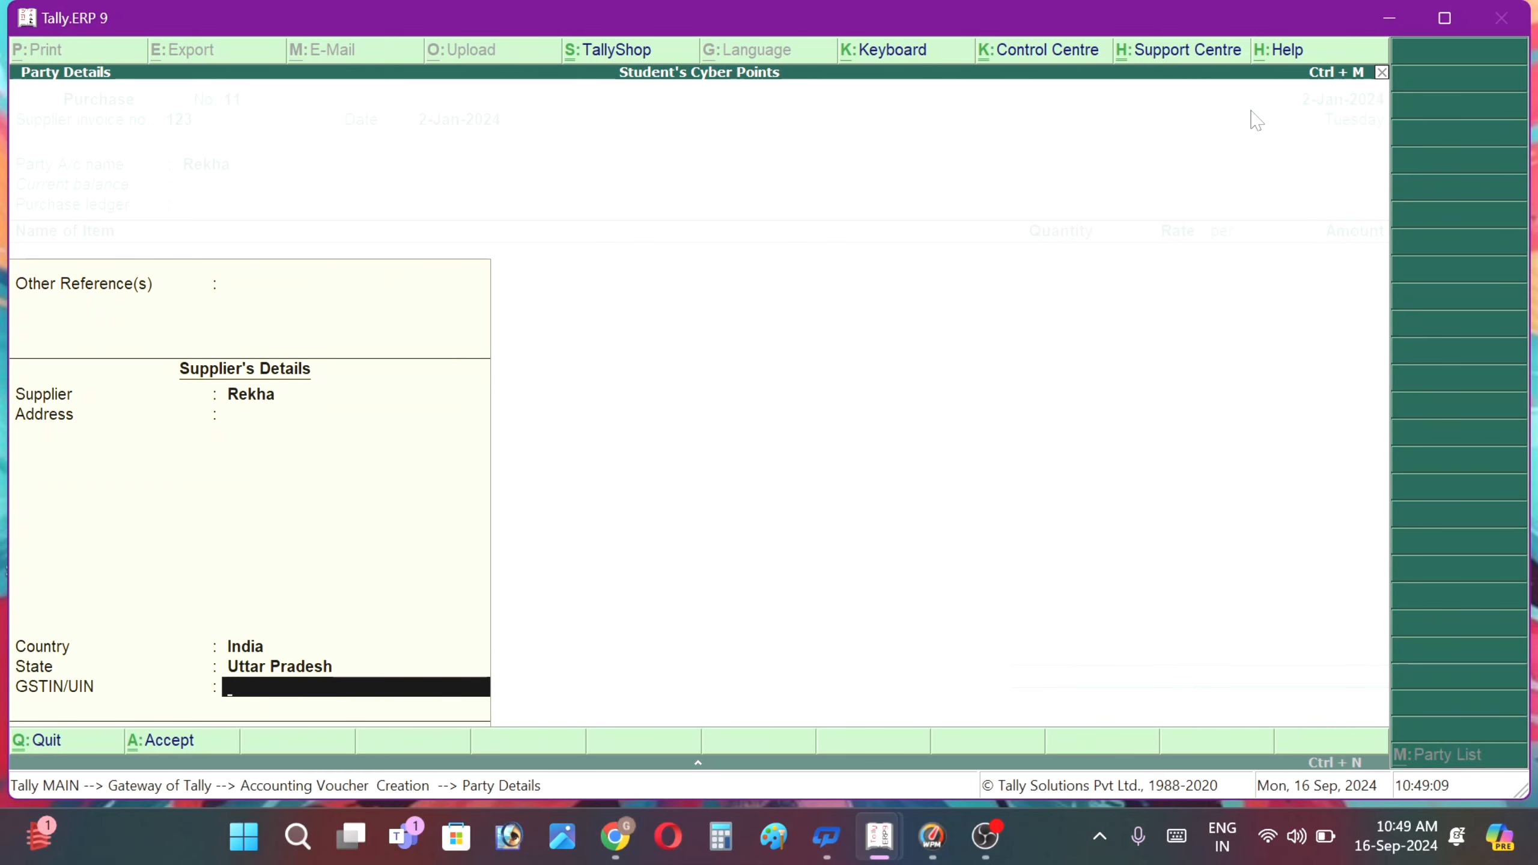
{"action": "key", "text": "Return"}
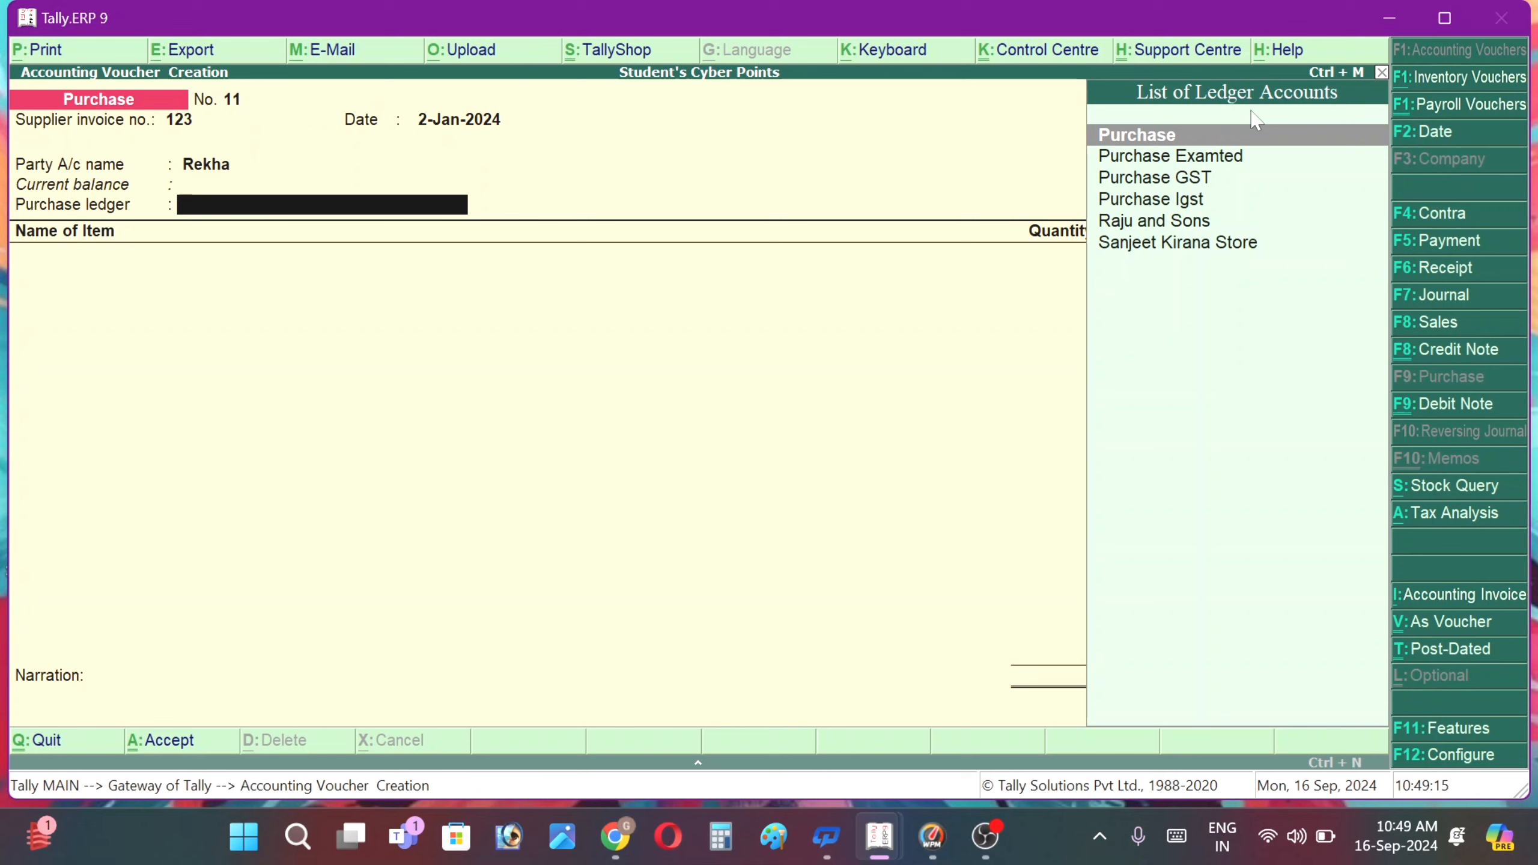
{"action": "left_click", "coordinate": [1170, 182]}
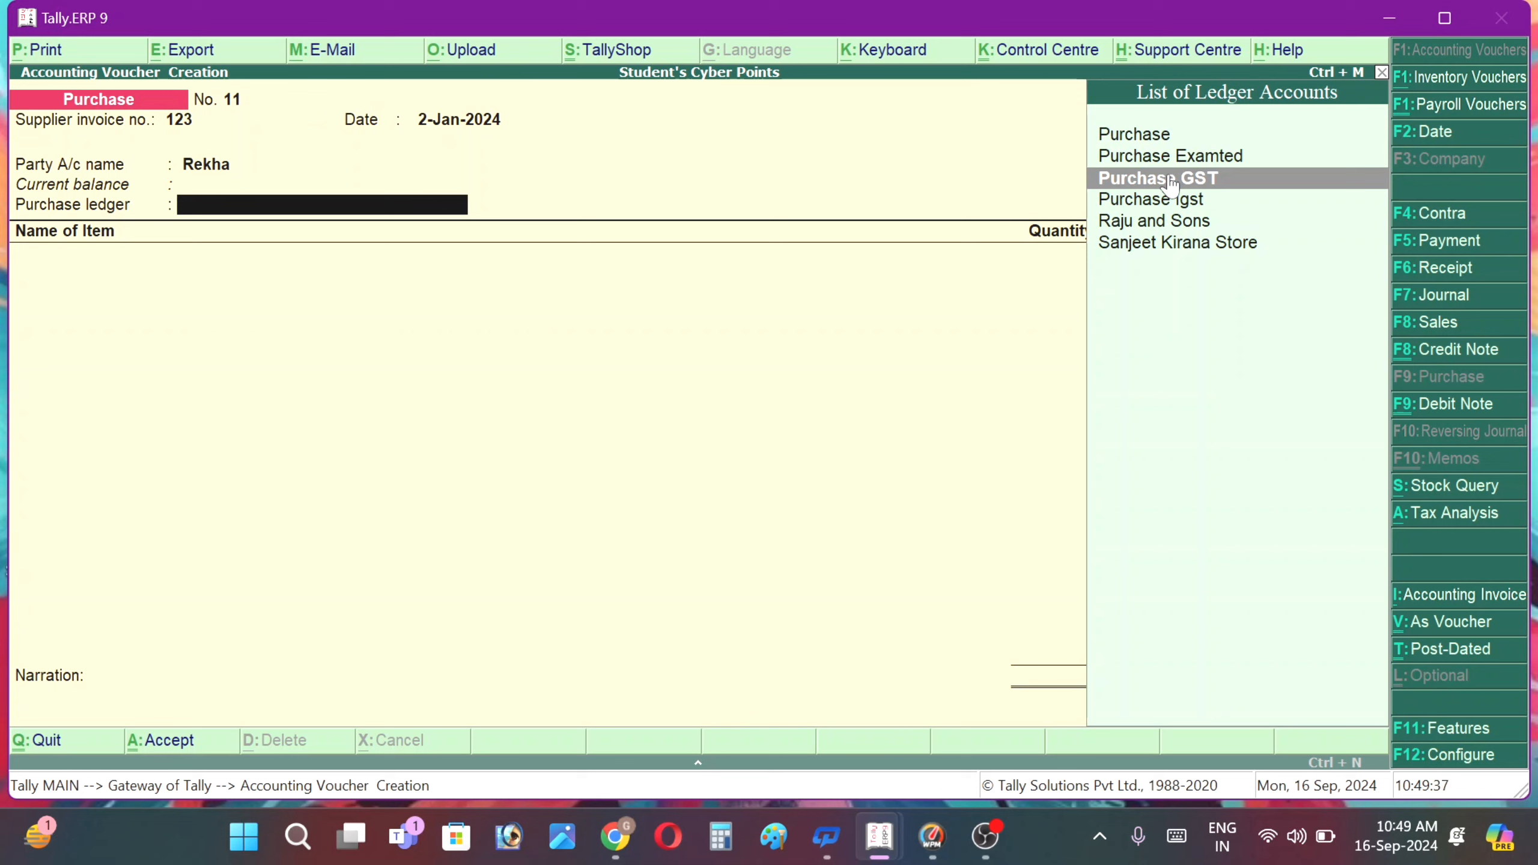
{"action": "left_click", "coordinate": [1171, 182]}
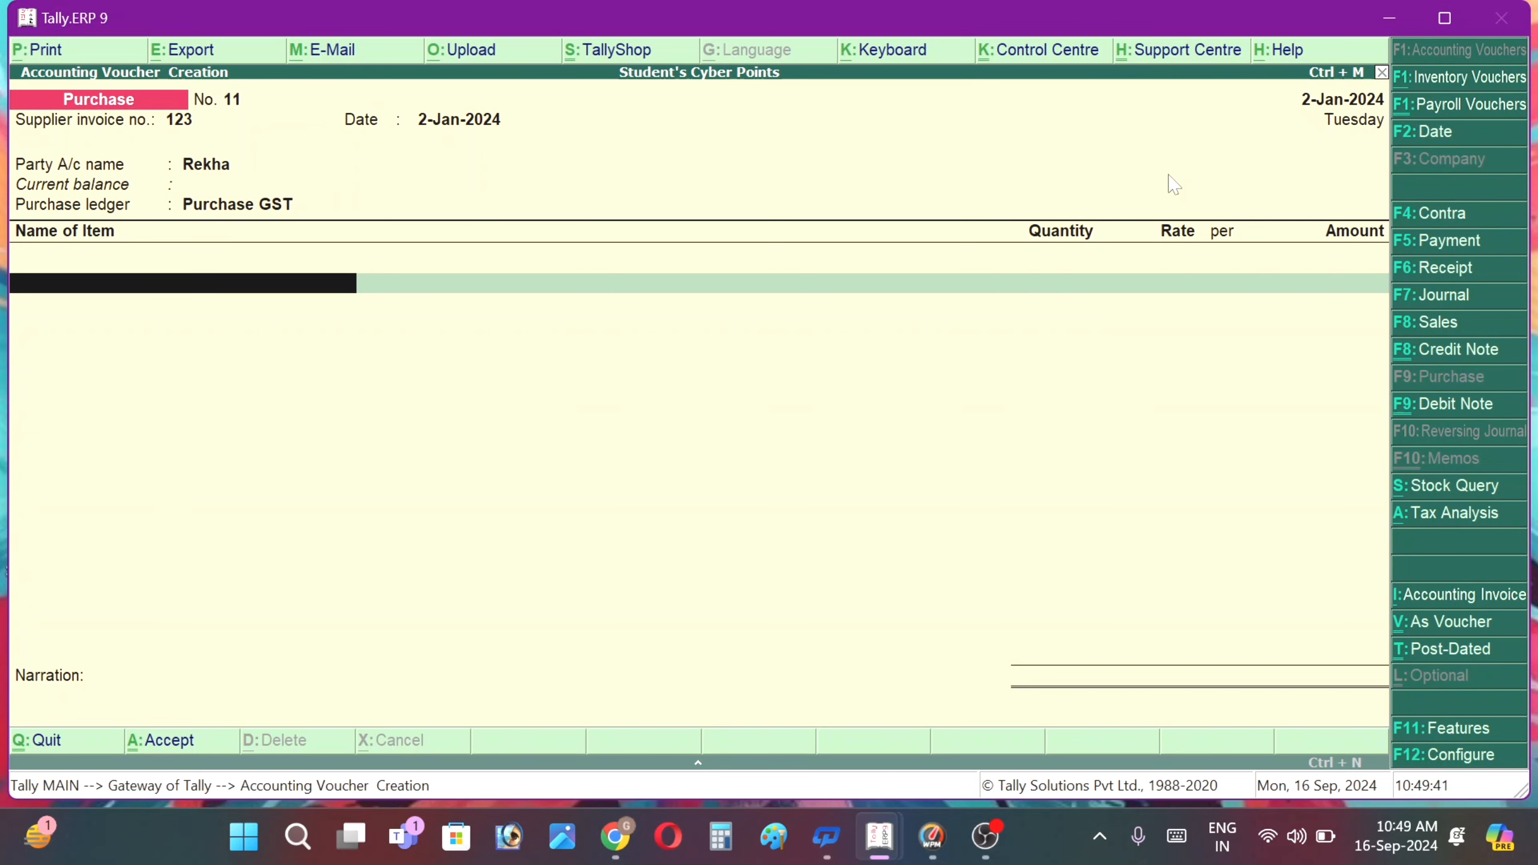
- Start creating a stock item named Micka from the voucher's item line, leaving its alias blank
{"action": "type", "text": "L"}
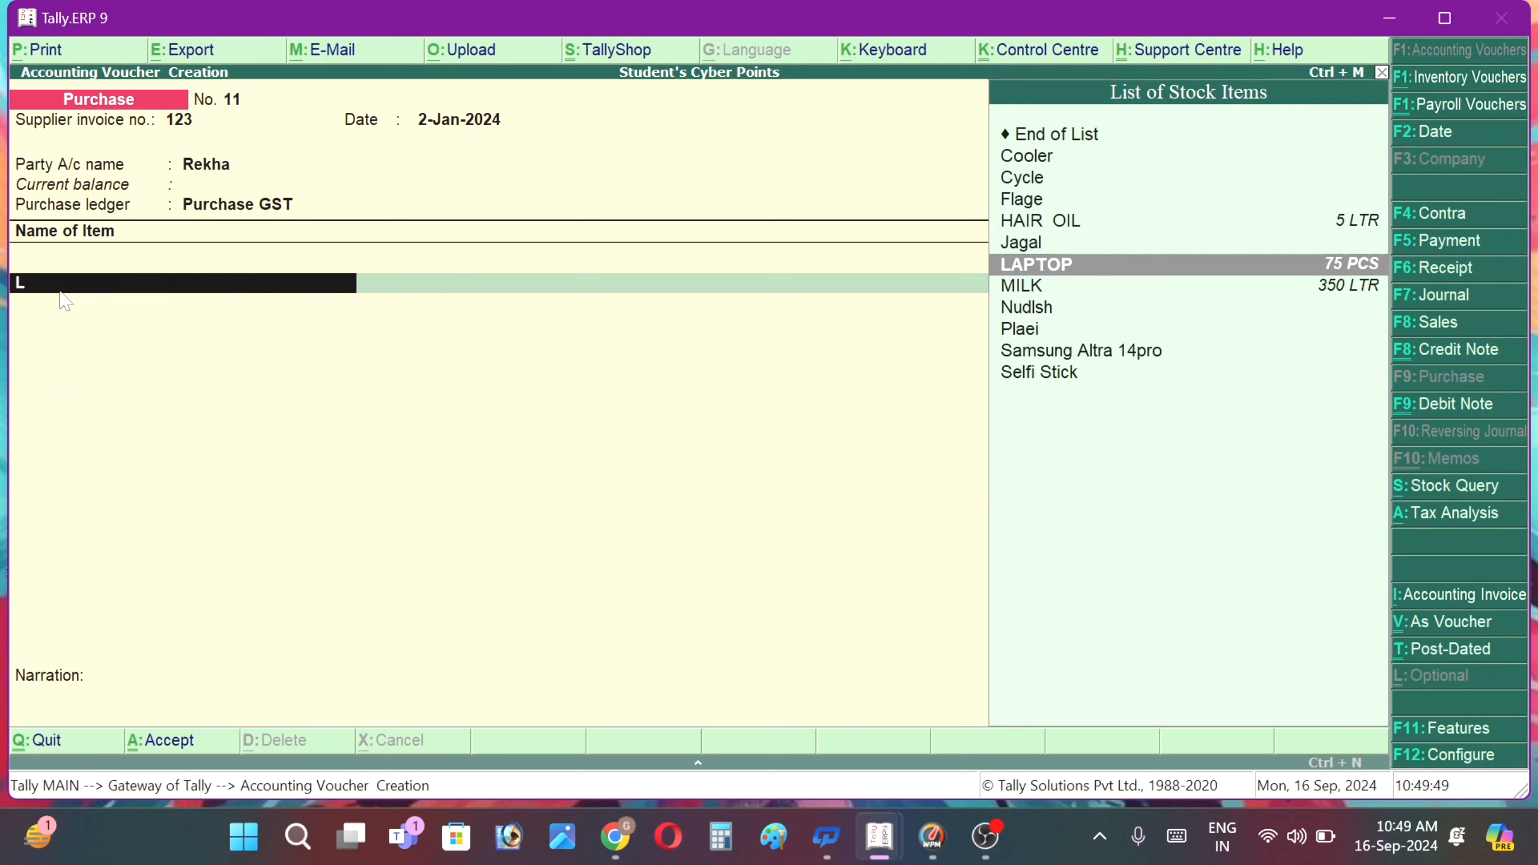
{"action": "key", "text": "BackSpace"}
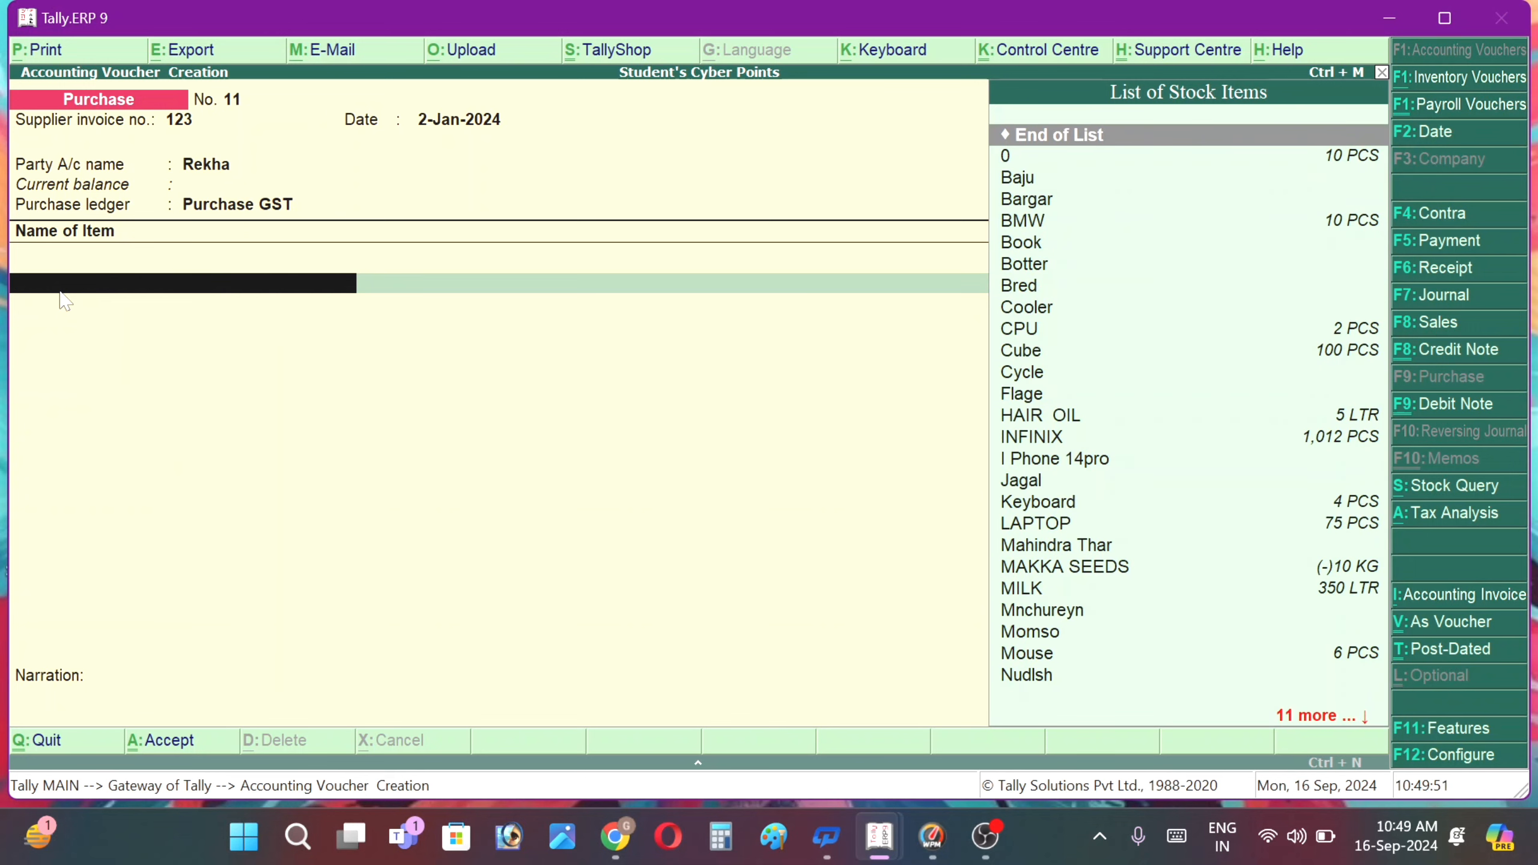
{"action": "key", "text": "BackSpace"}
{"action": "key", "text": "Return"}
{"action": "key", "text": "alt+c"}
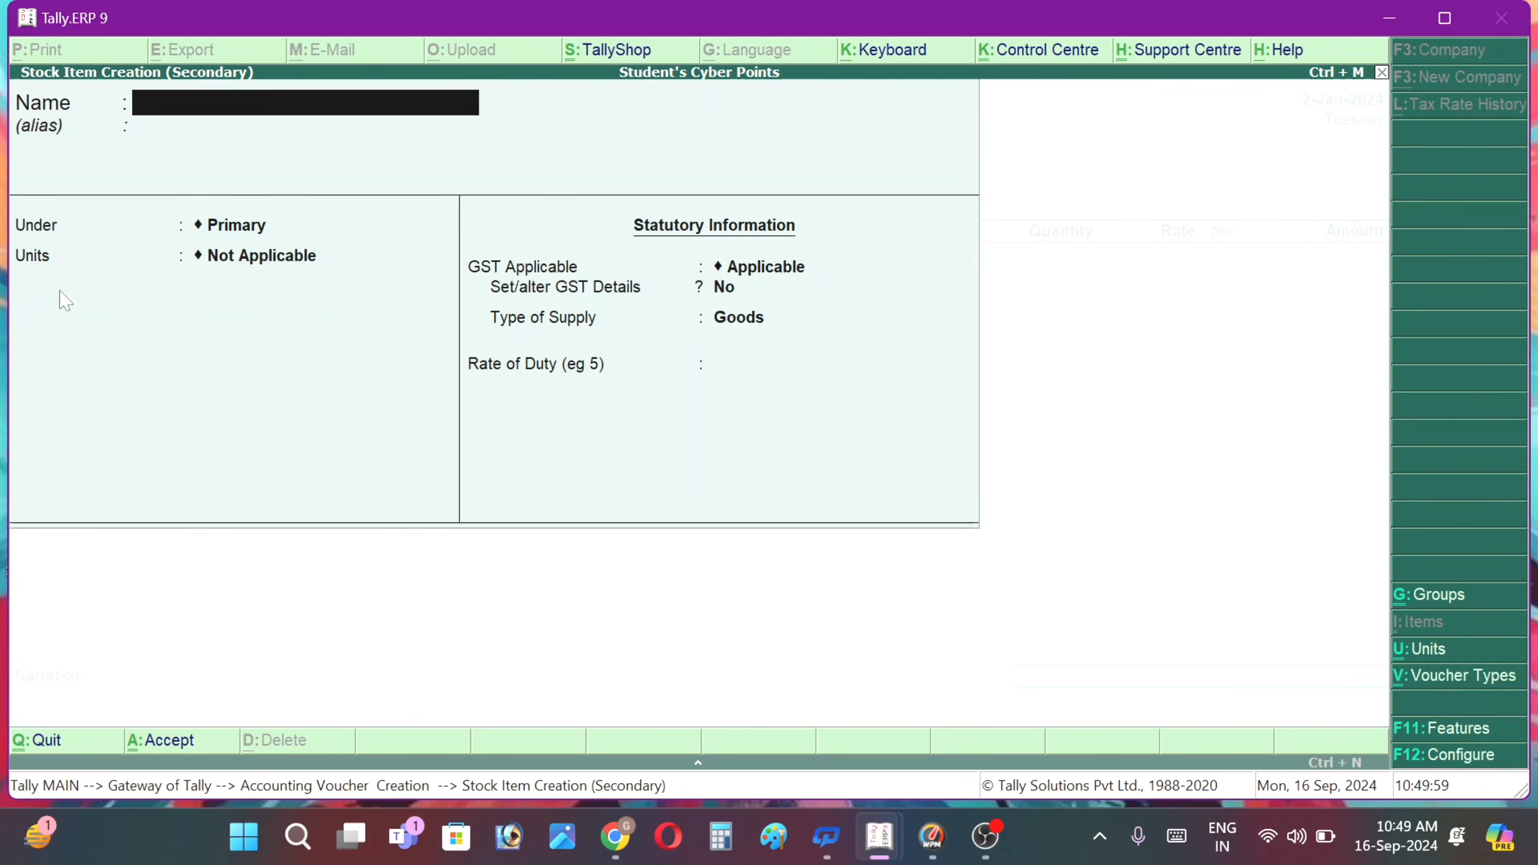
{"action": "type", "text": "Micka"}
{"action": "key", "text": "Return"}
{"action": "key", "text": "Return"}
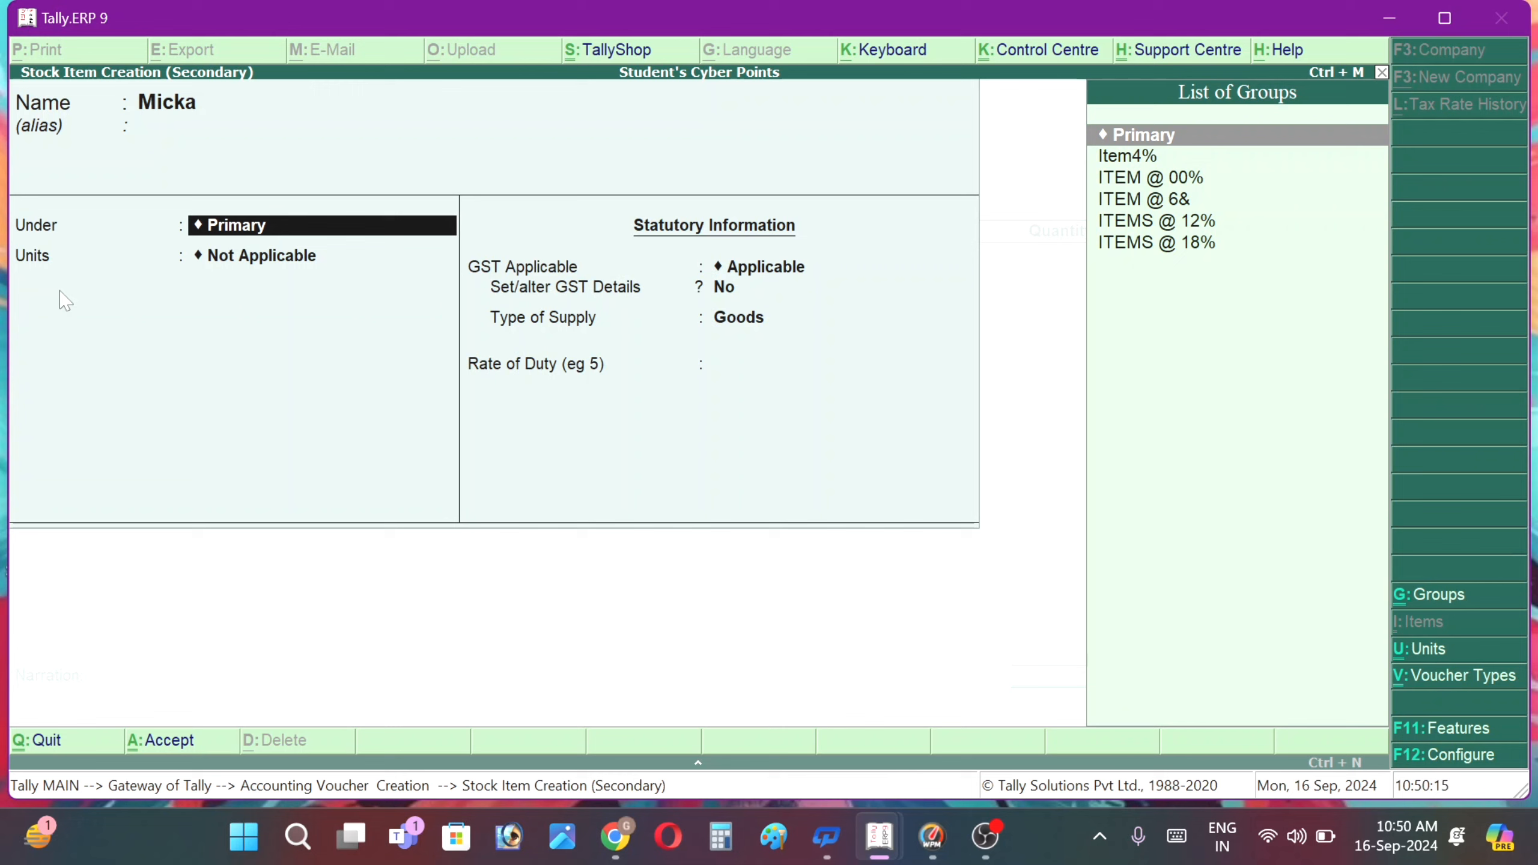
- Place the Micka stock item under ITEMS @ 12% with unit LTR, and quit the creation form without saving
{"action": "key", "text": "Down"}
{"action": "key", "text": "Down"}
{"action": "key", "text": "Down"}
{"action": "key", "text": "Down"}
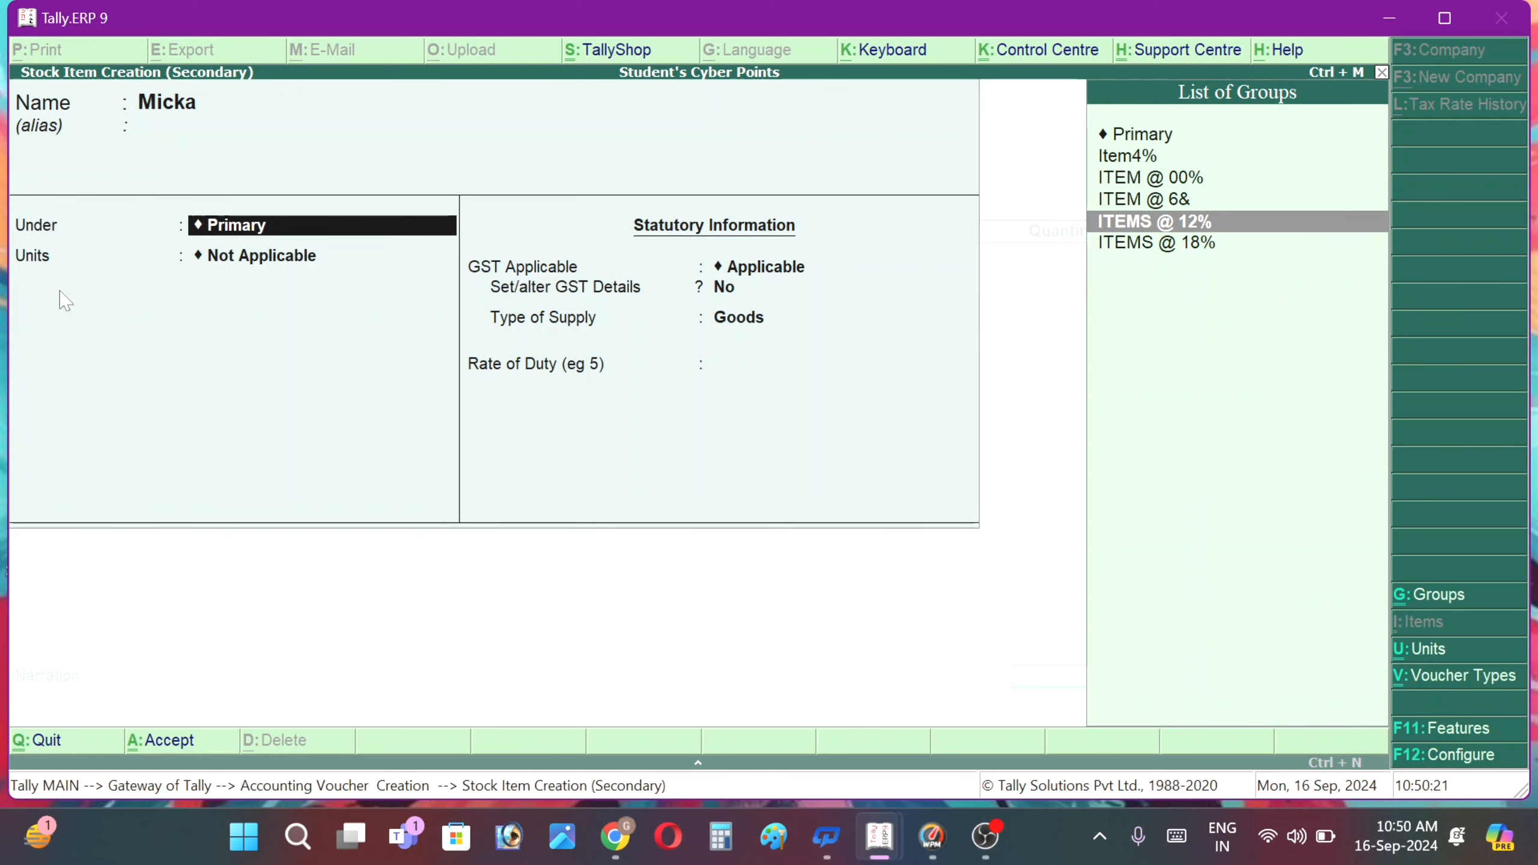
{"action": "key", "text": "Return"}
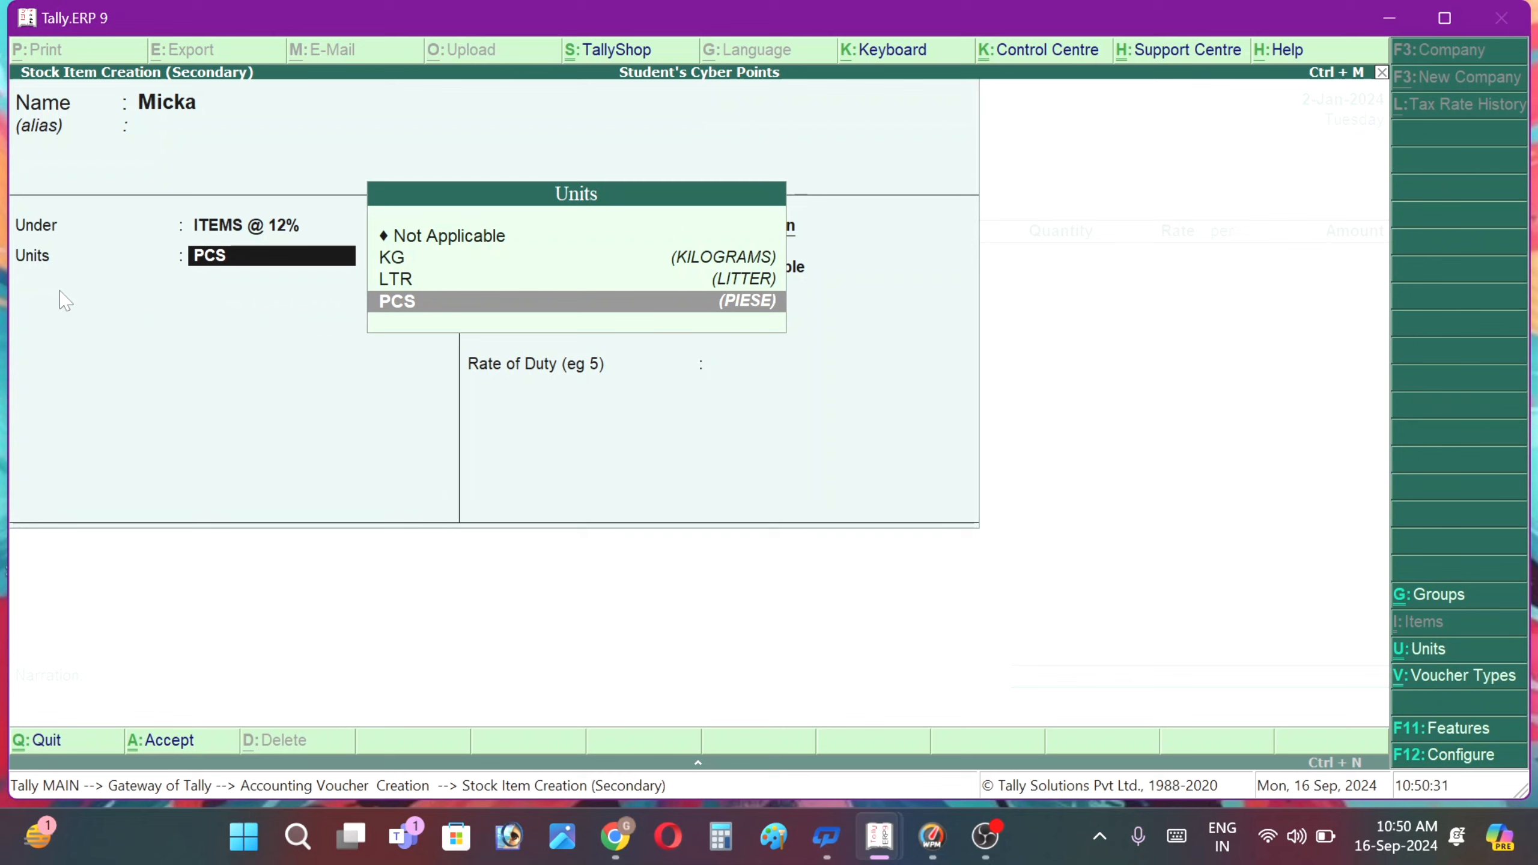
{"action": "key", "text": "Up"}
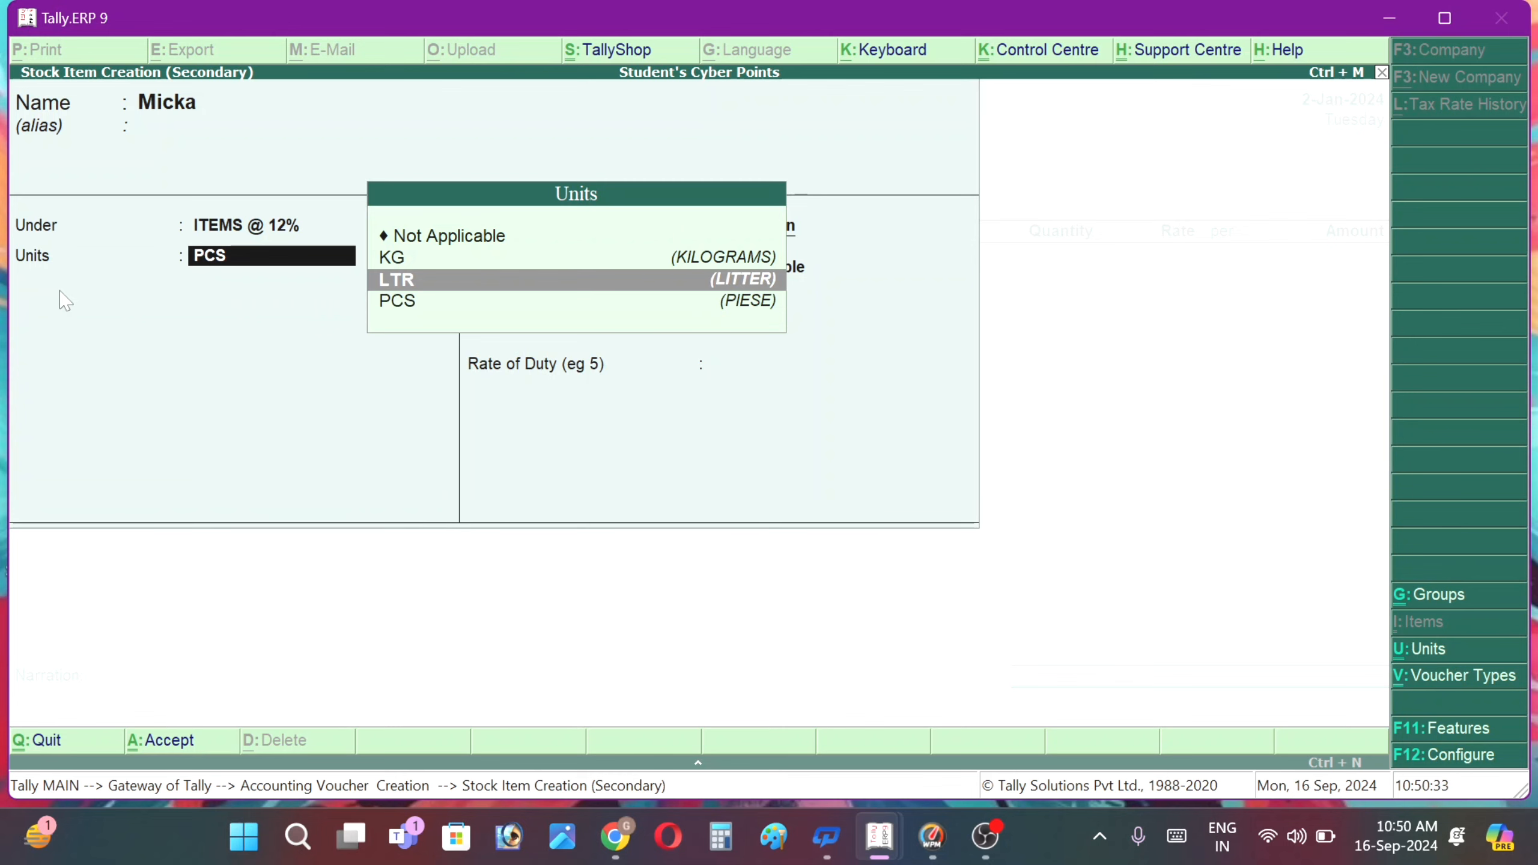
{"action": "key", "text": "Return"}
{"action": "key", "text": "Return"}
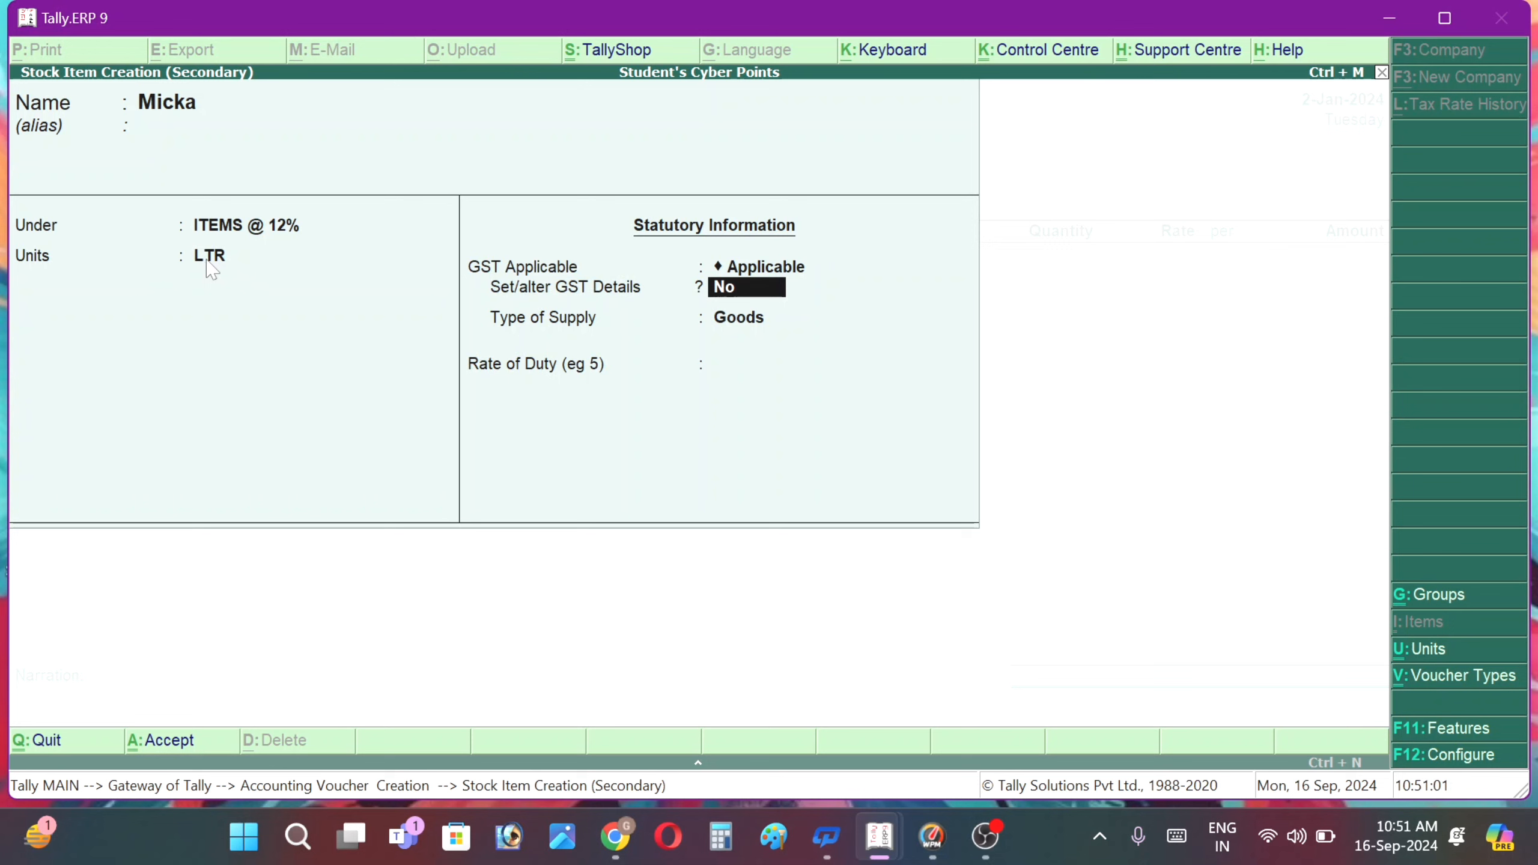
{"action": "key", "text": "Escape"}
{"action": "key", "text": "Escape"}
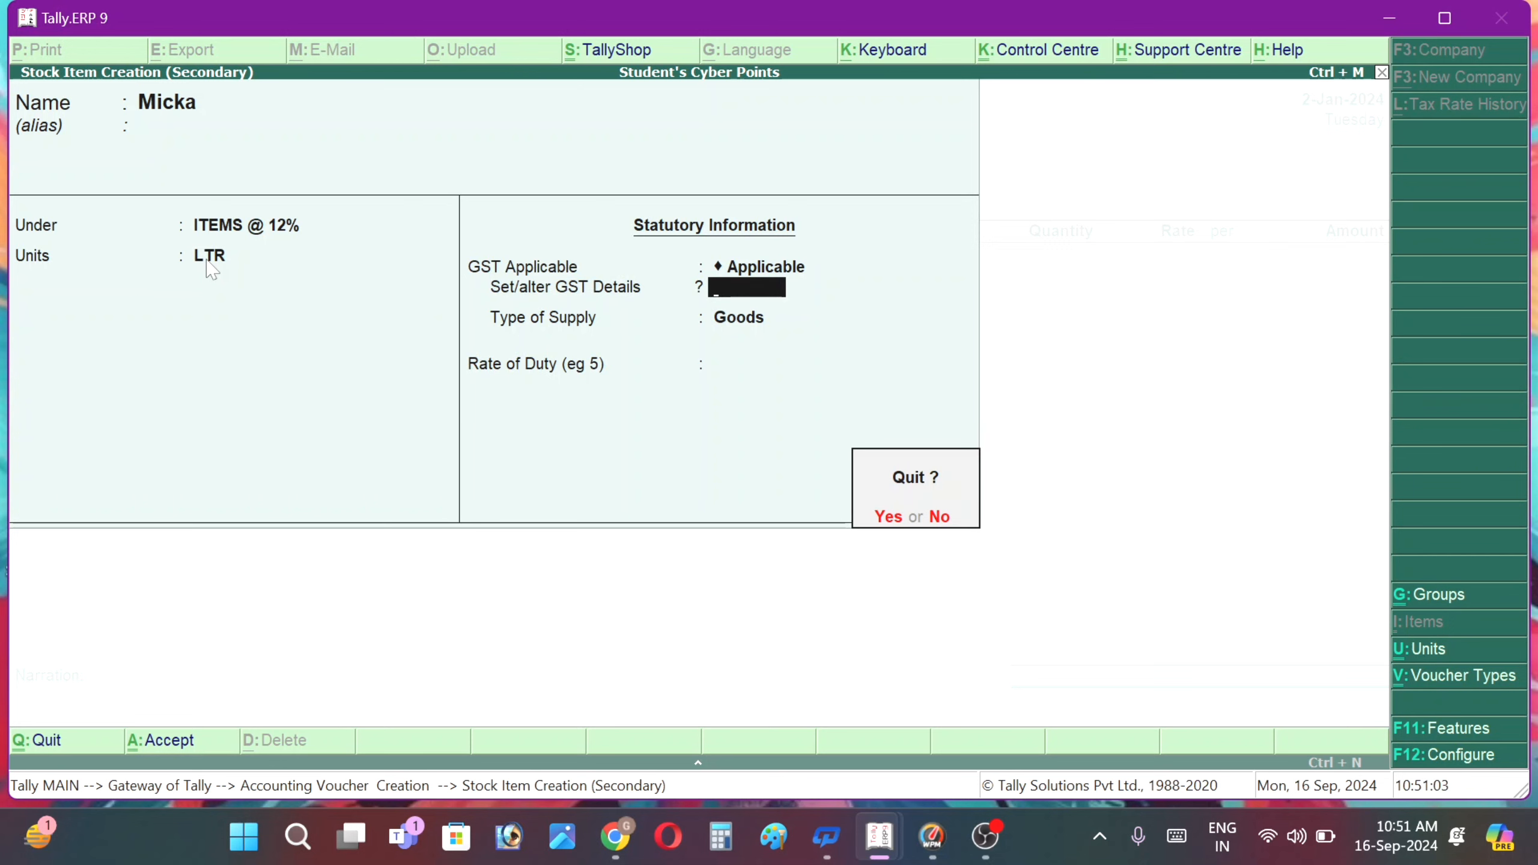
{"action": "key", "text": "y"}
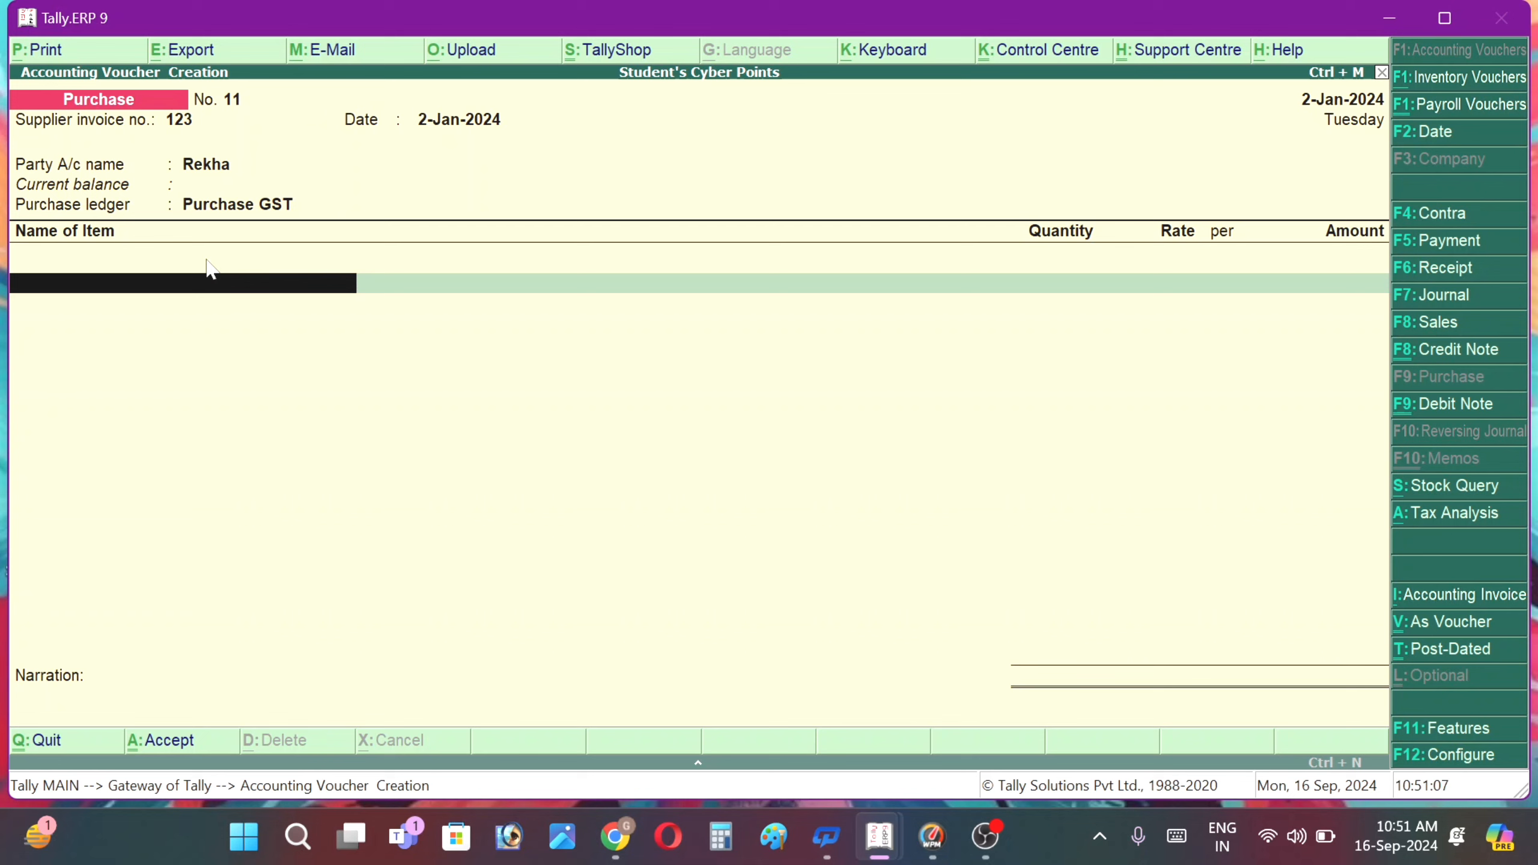
- Add MILK to the purchase voucher with quantity 10 LTR at rate 20, and quit the voucher without saving
{"action": "type", "text": "Mi"}
{"action": "key", "text": "Return"}
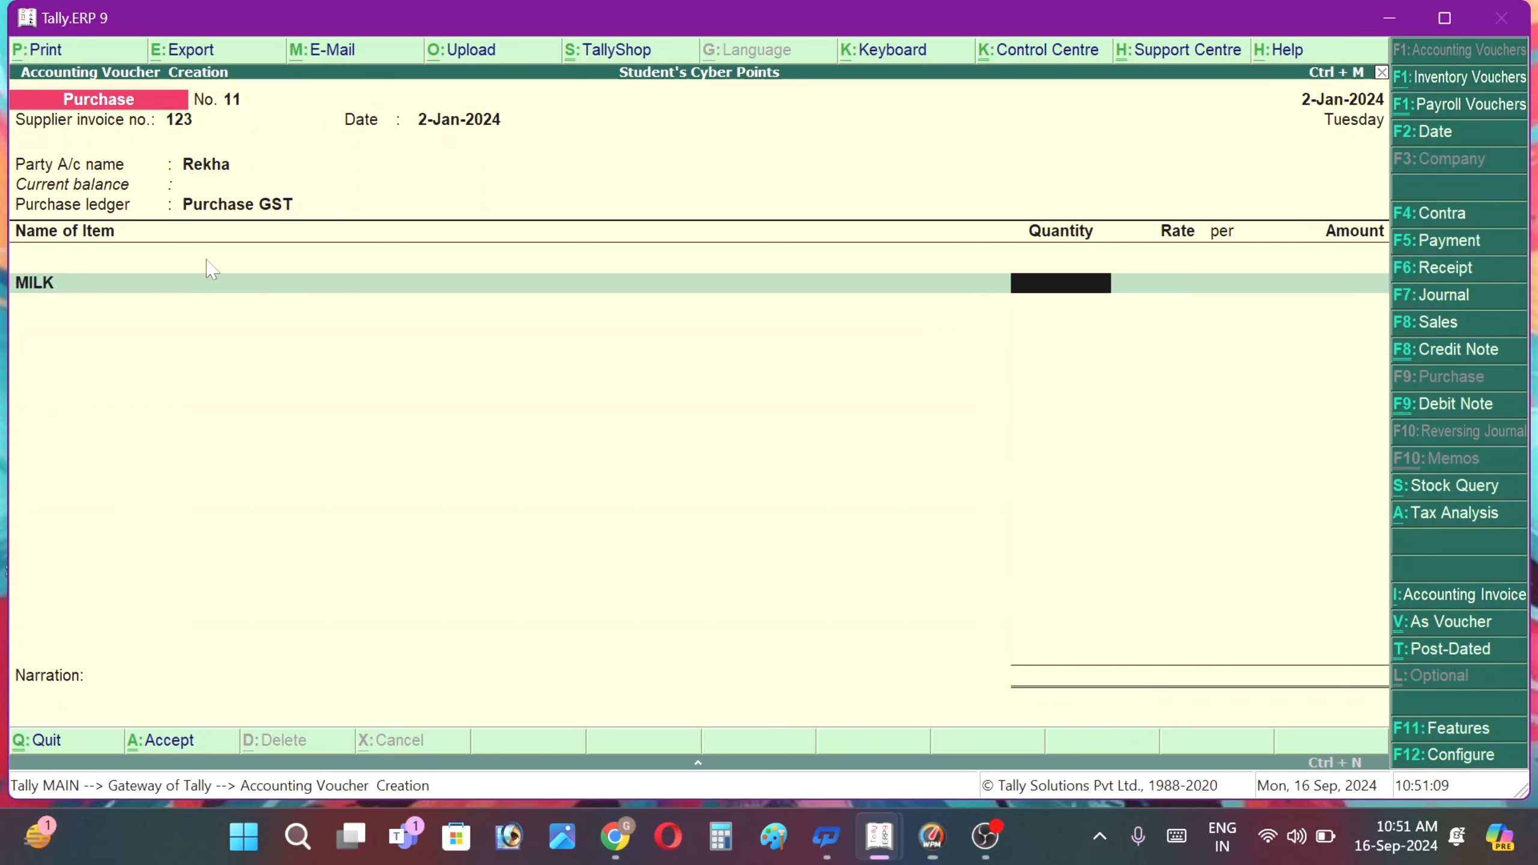
{"action": "type", "text": "10"}
{"action": "key", "text": "Return"}
{"action": "type", "text": "20"}
{"action": "key", "text": "Return"}
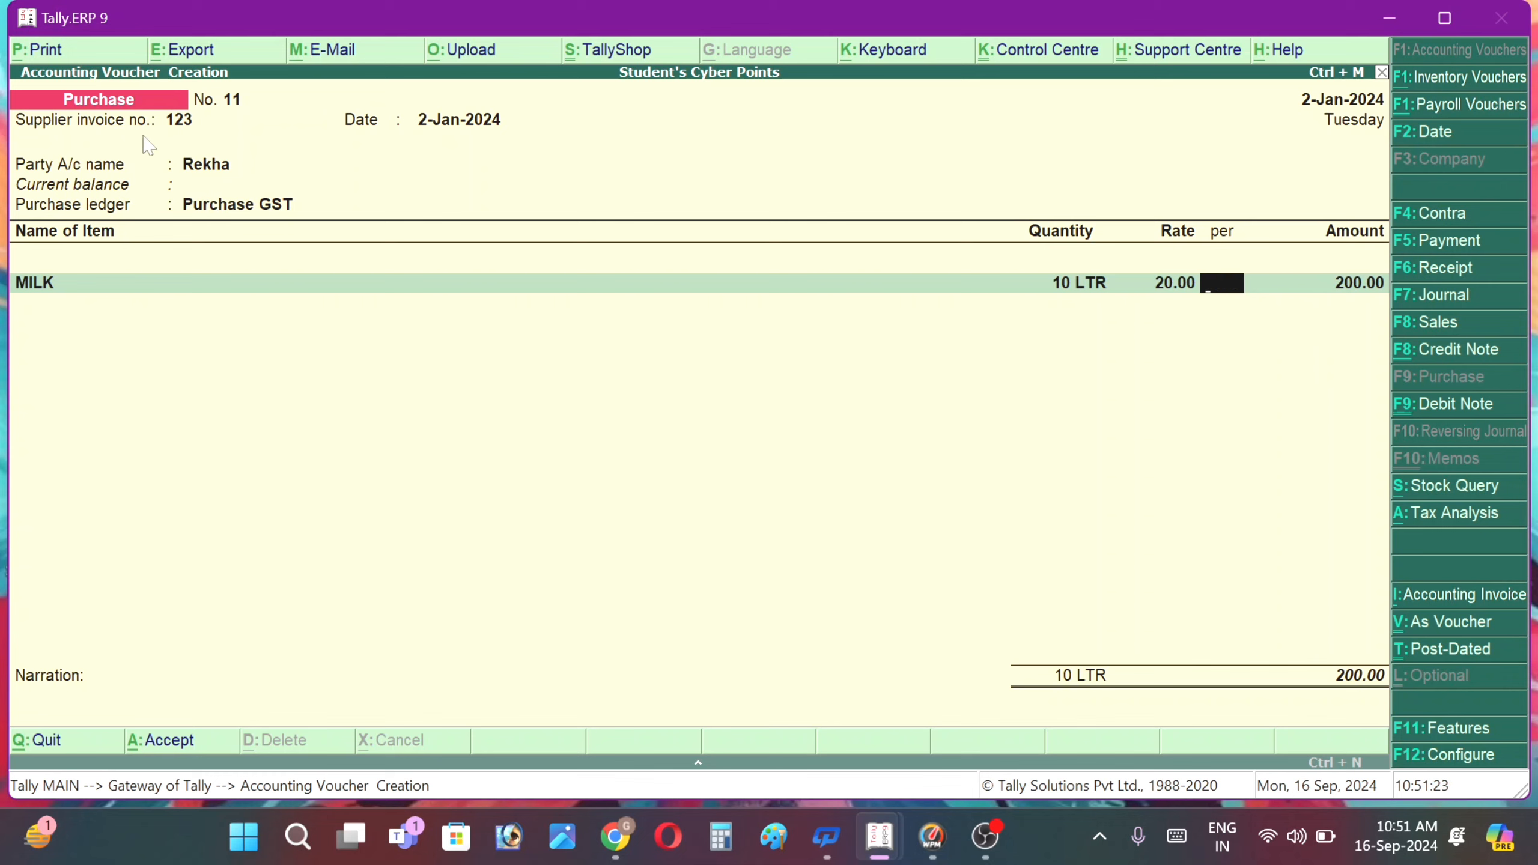
{"action": "key", "text": "Escape"}
{"action": "key", "text": "y"}
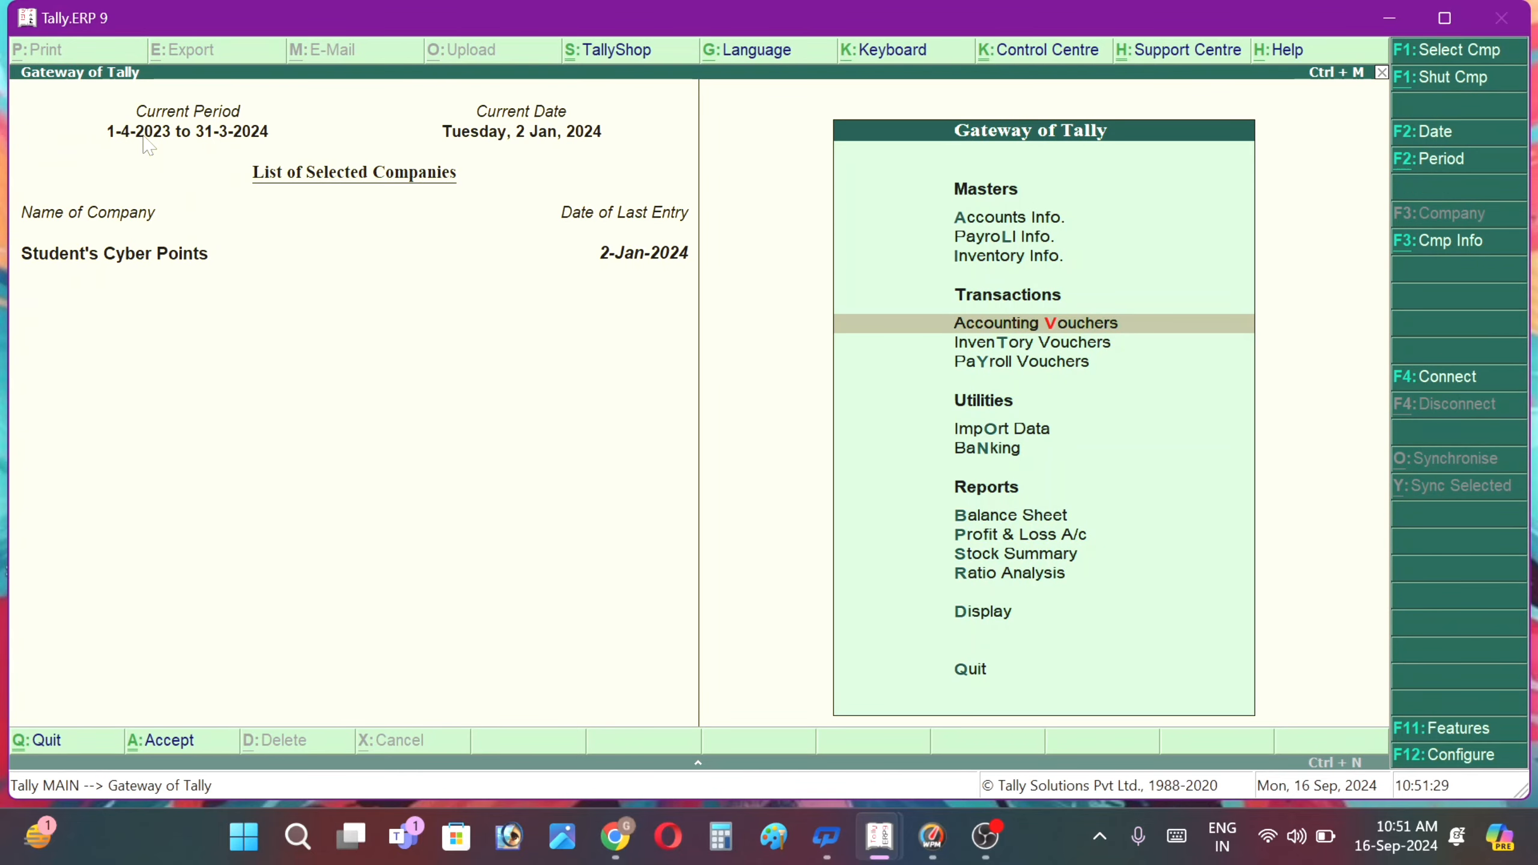
- Open the ledger management options under Accounts Info
{"action": "left_click", "coordinate": [996, 220]}
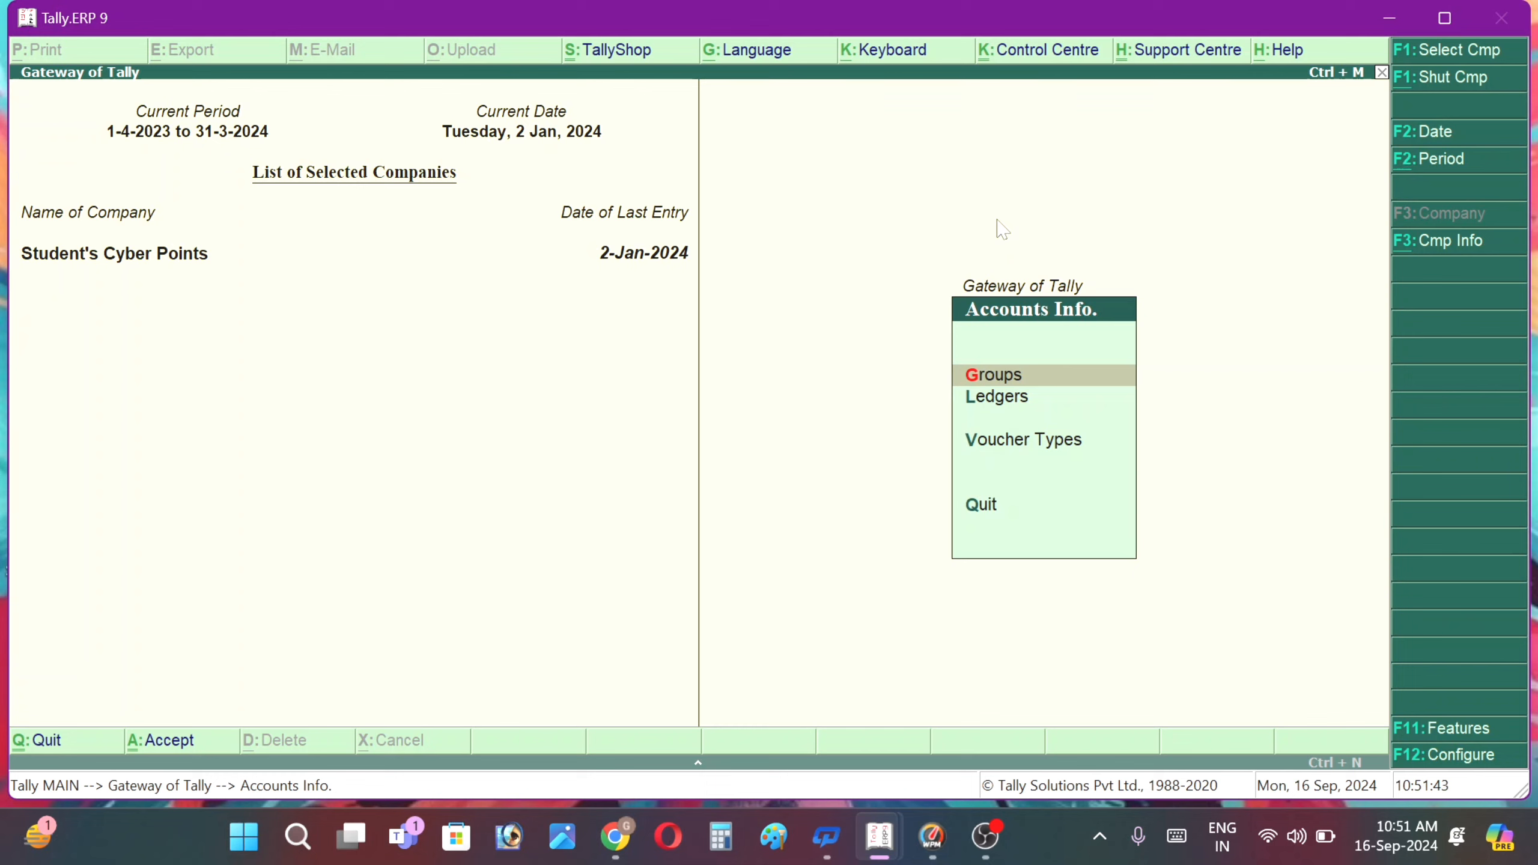
{"action": "key", "text": "Down"}
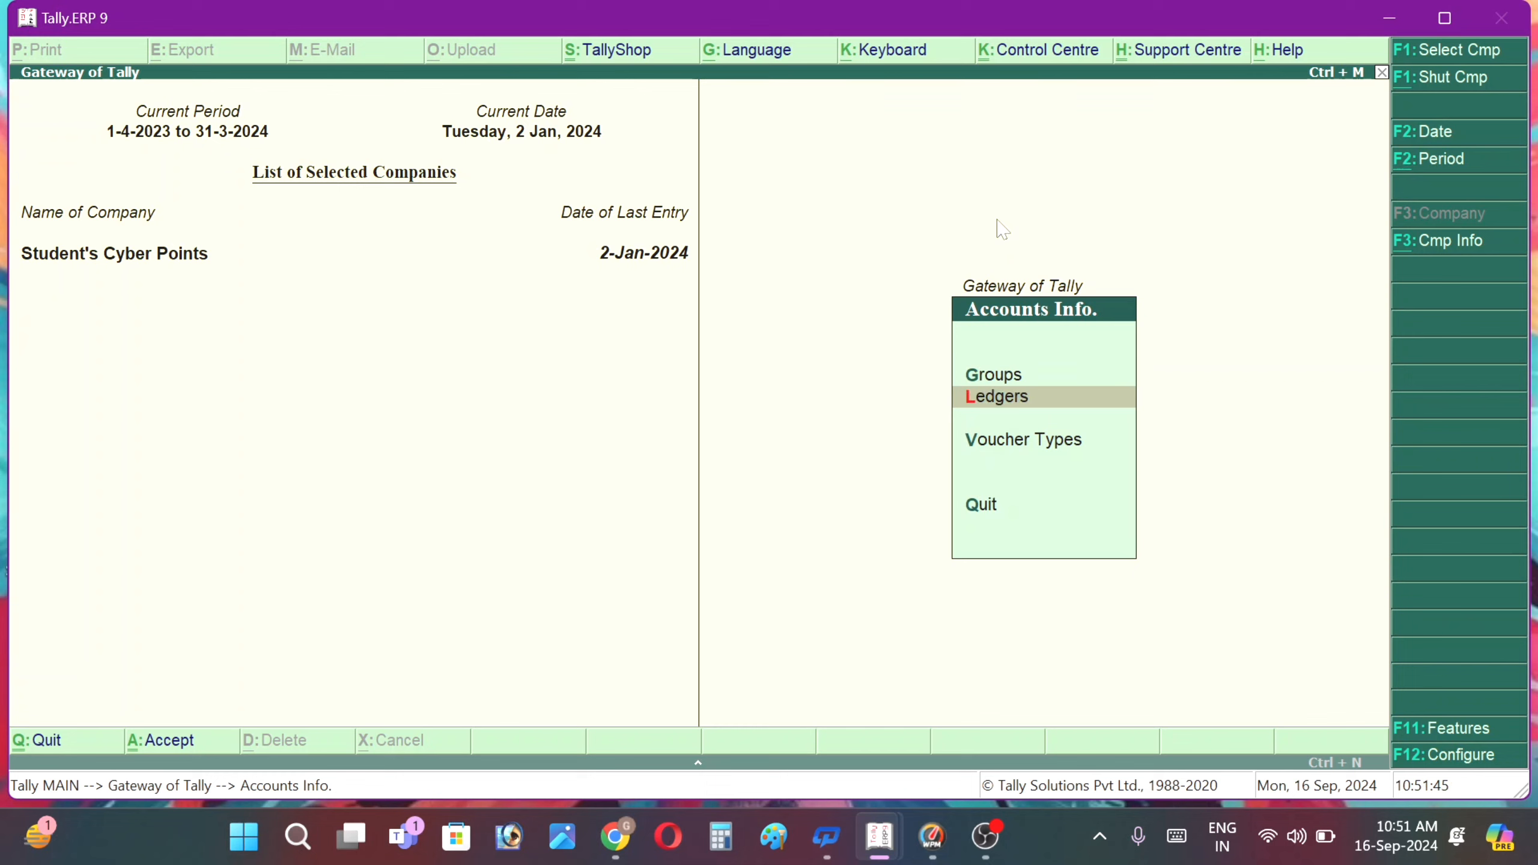
{"action": "key", "text": "Return"}
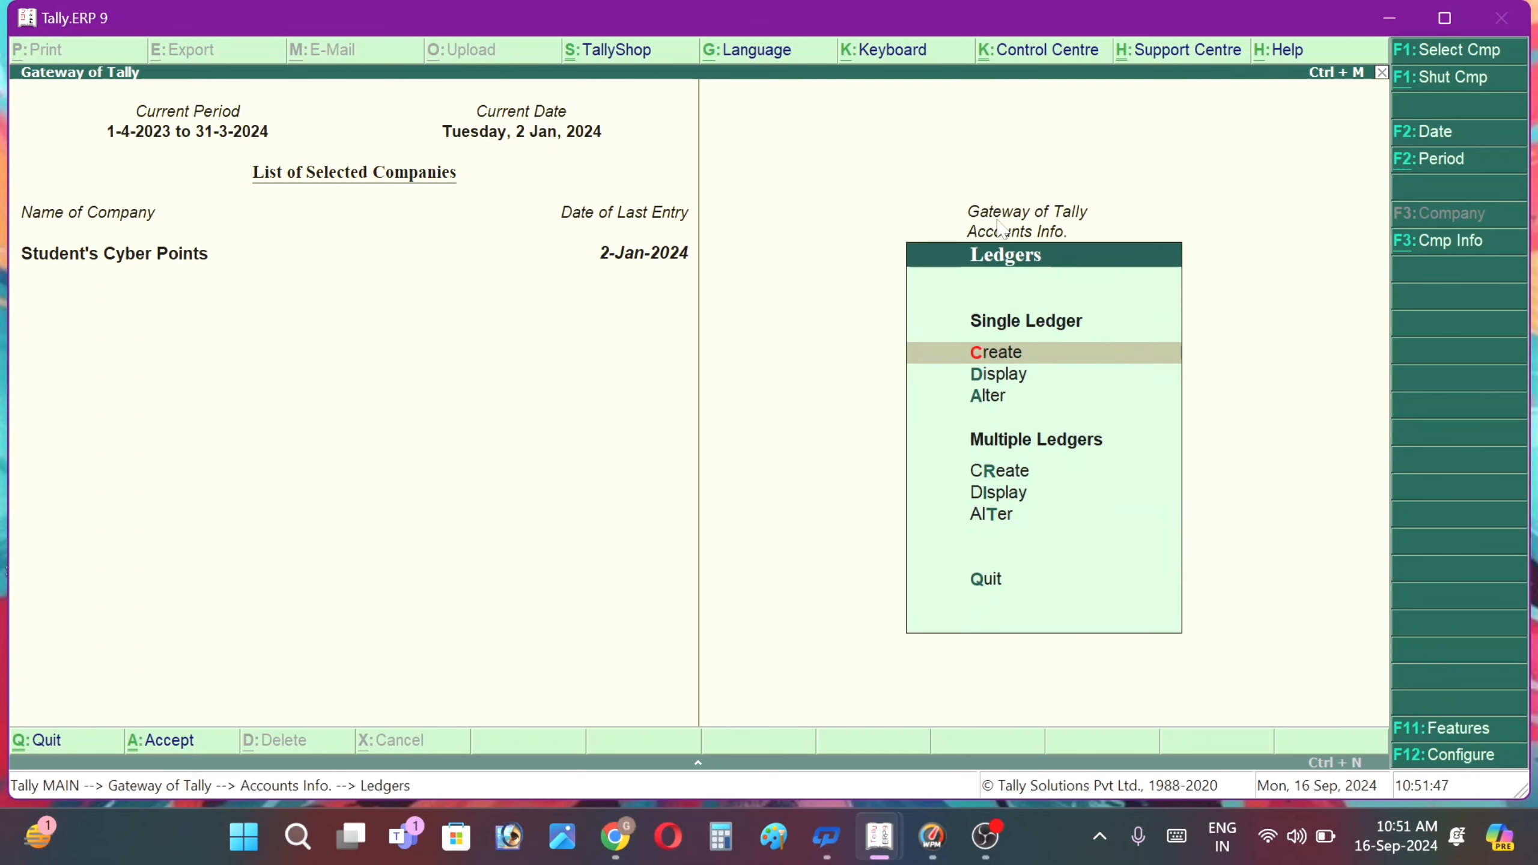
{"action": "key", "text": "Down"}
{"action": "key", "text": "Down"}
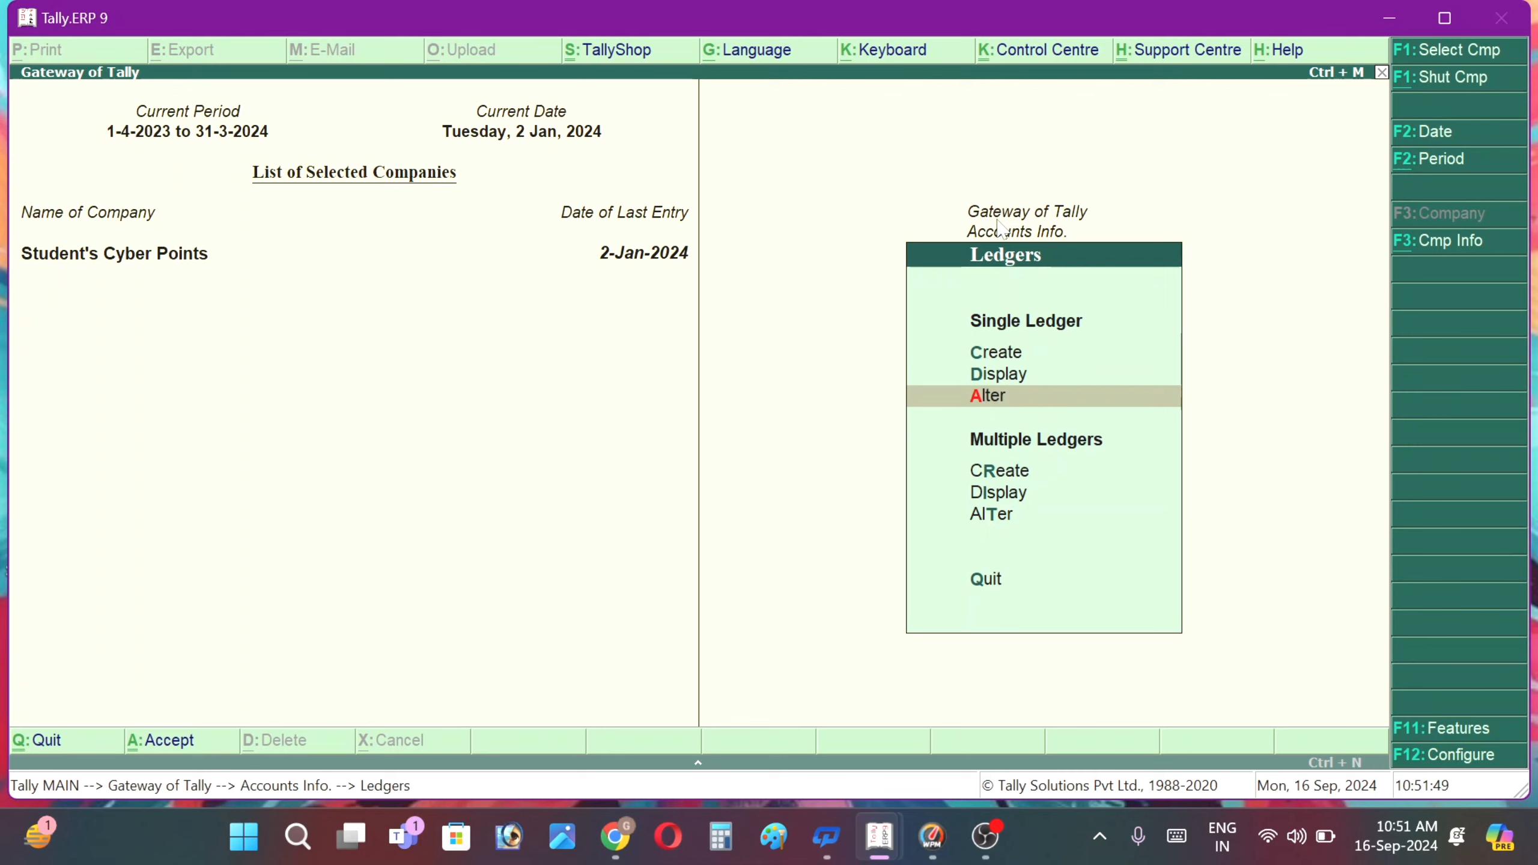
{"action": "key", "text": "Up"}
{"action": "key", "text": "Up"}
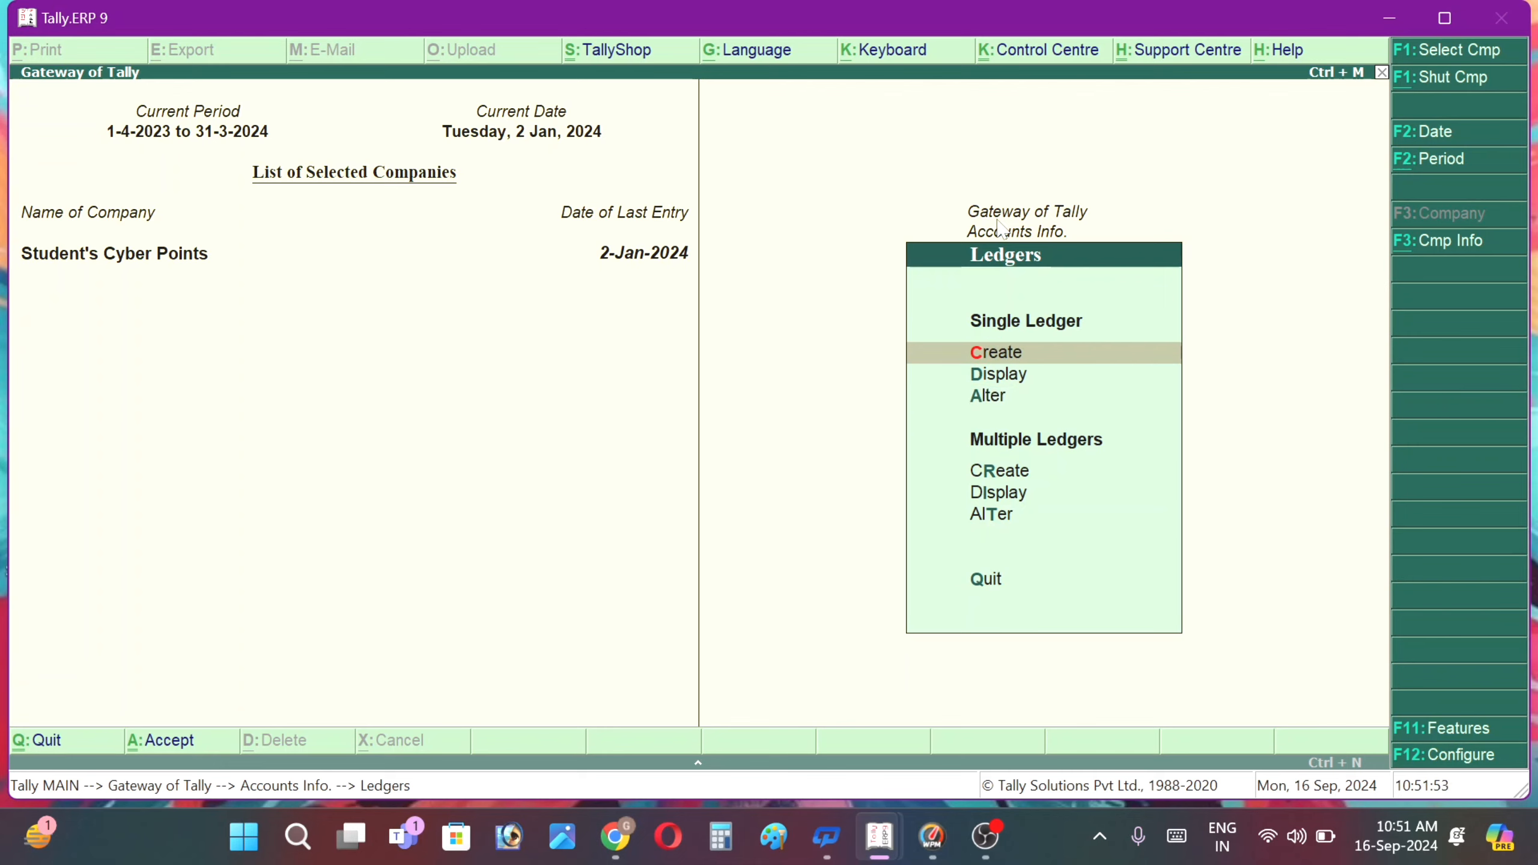
{"action": "key", "text": "Down"}
{"action": "key", "text": "Down"}
{"action": "key", "text": "Up"}
{"action": "key", "text": "Up"}
{"action": "key", "text": "Down"}
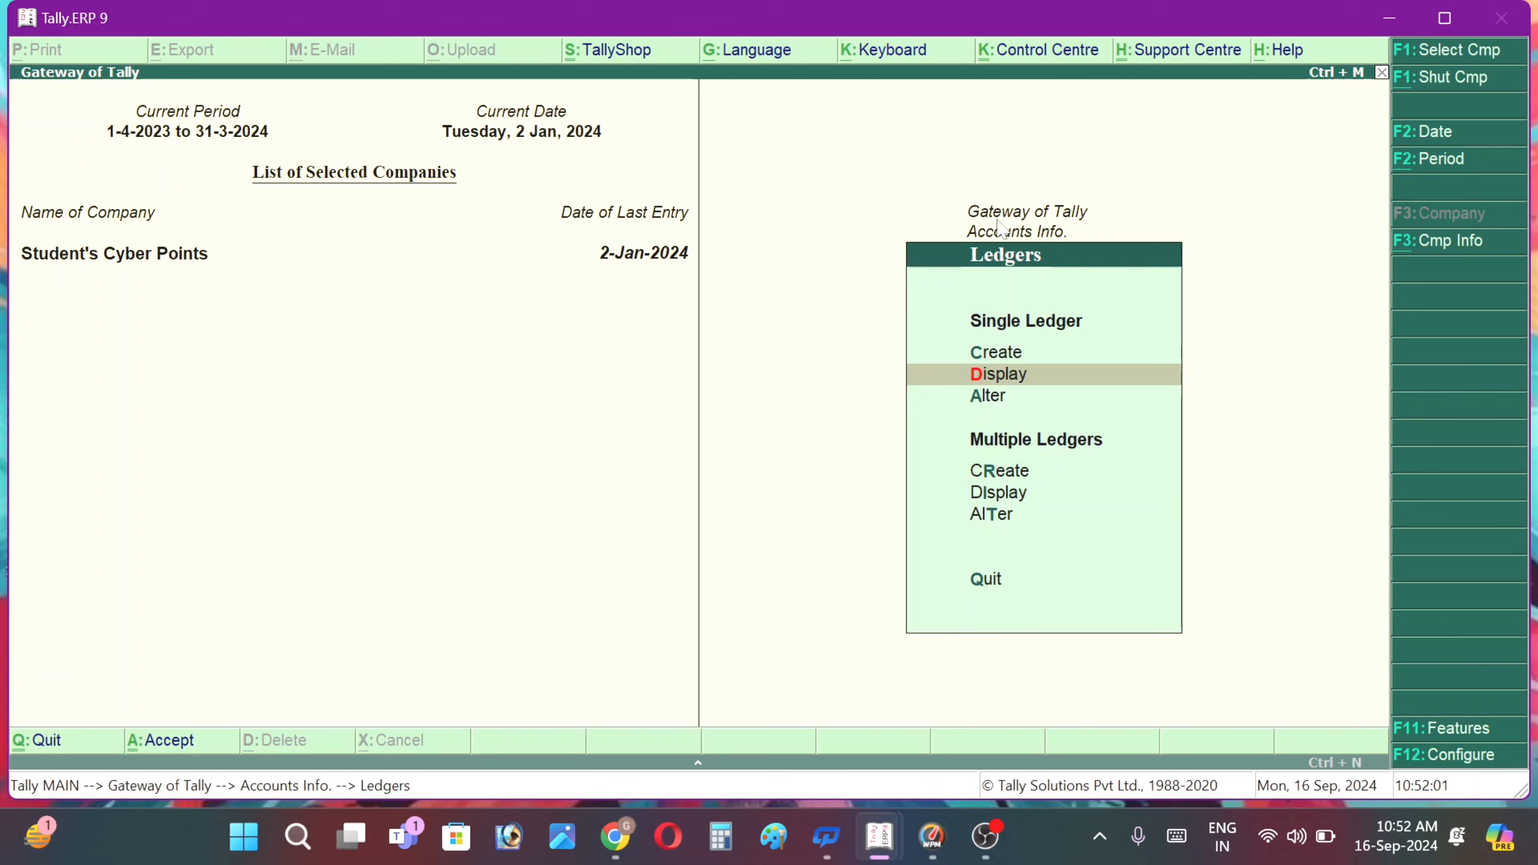
{"action": "key", "text": "Down"}
{"action": "key", "text": "Up"}
- Display the single ledger Avika Industry to check which group it is under, and return to the ledger options
{"action": "key", "text": "Return"}
{"action": "key", "text": "Down"}
{"action": "key", "text": "Down"}
{"action": "key", "text": "Down"}
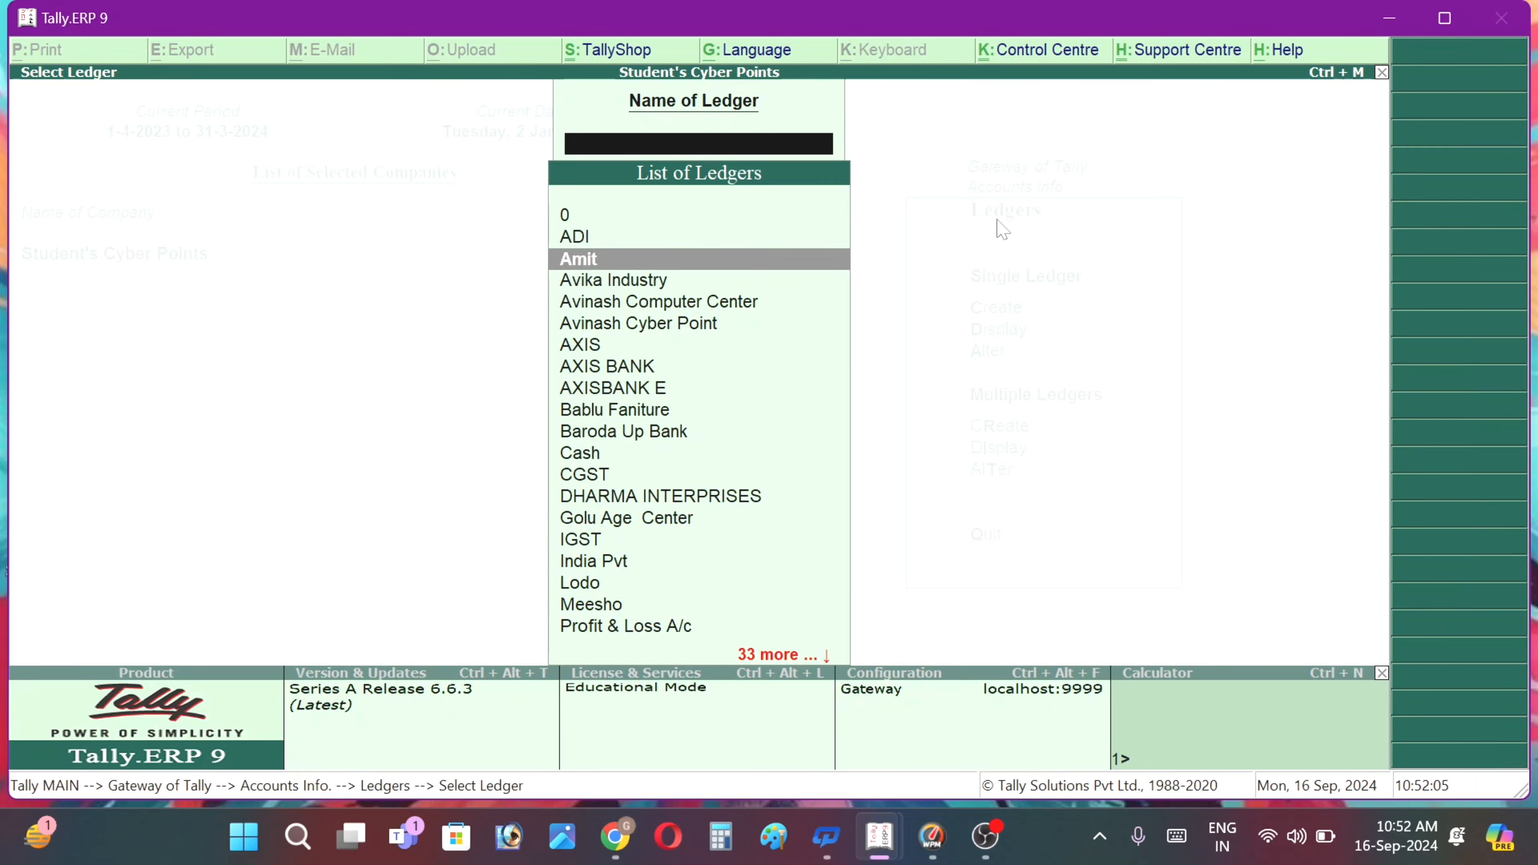
{"action": "key", "text": "Return"}
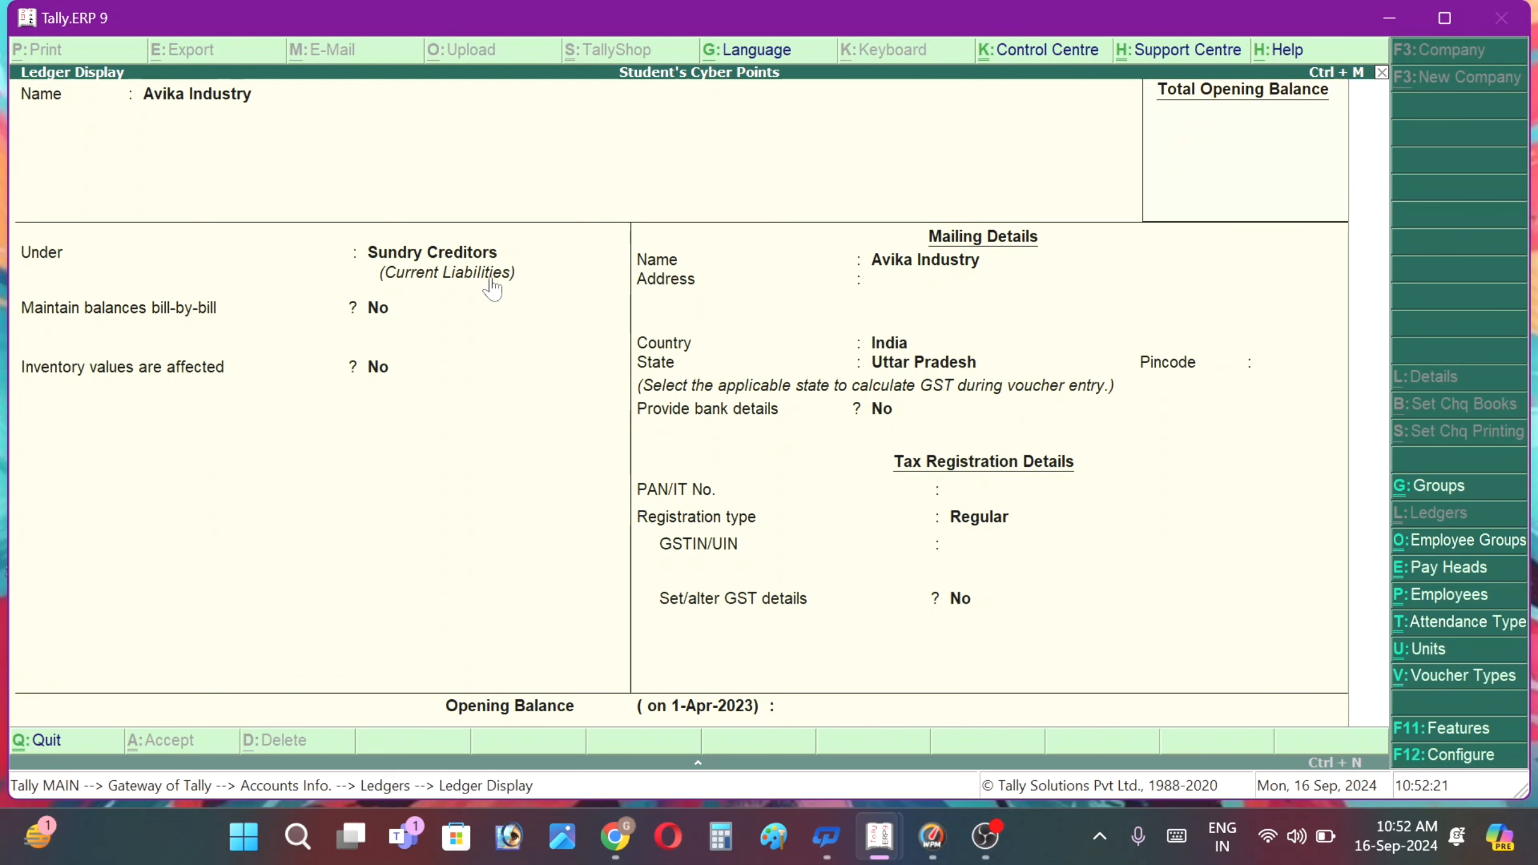
{"action": "key", "text": "Escape"}
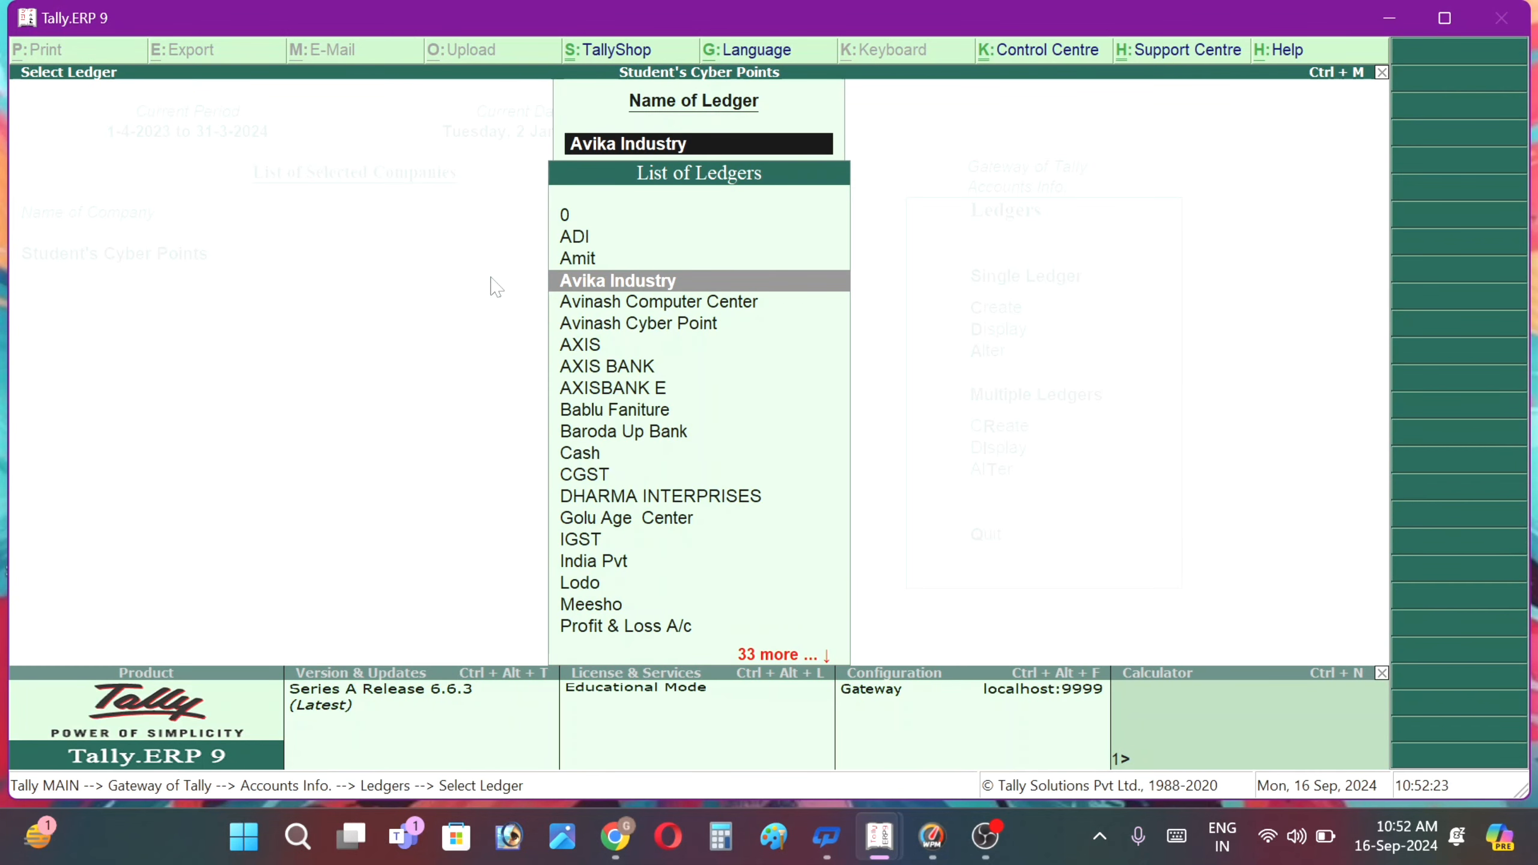
{"action": "key", "text": "BackSpace"}
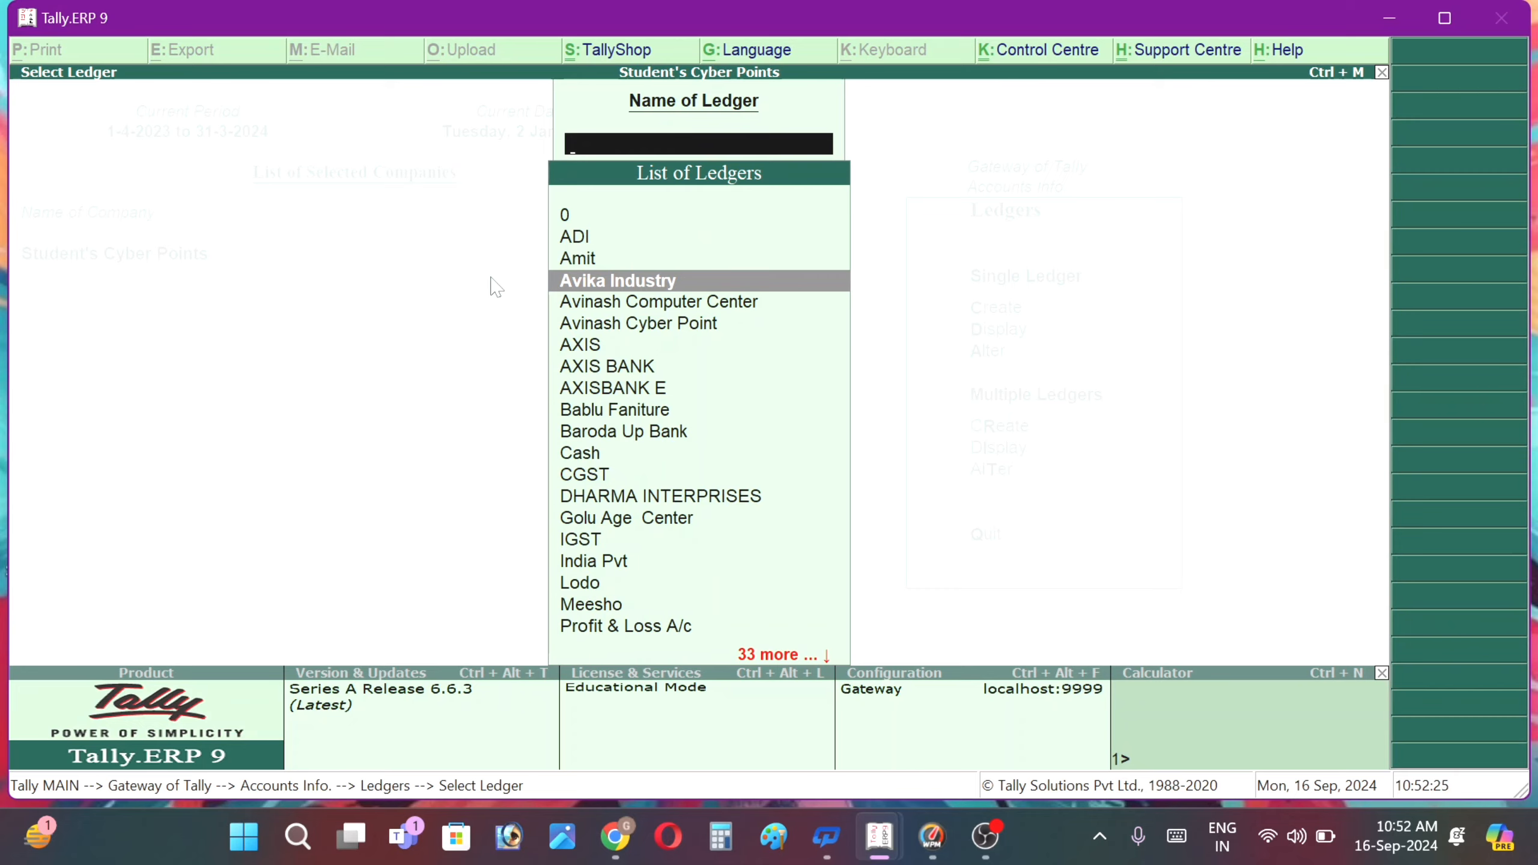
{"action": "key", "text": "Escape"}
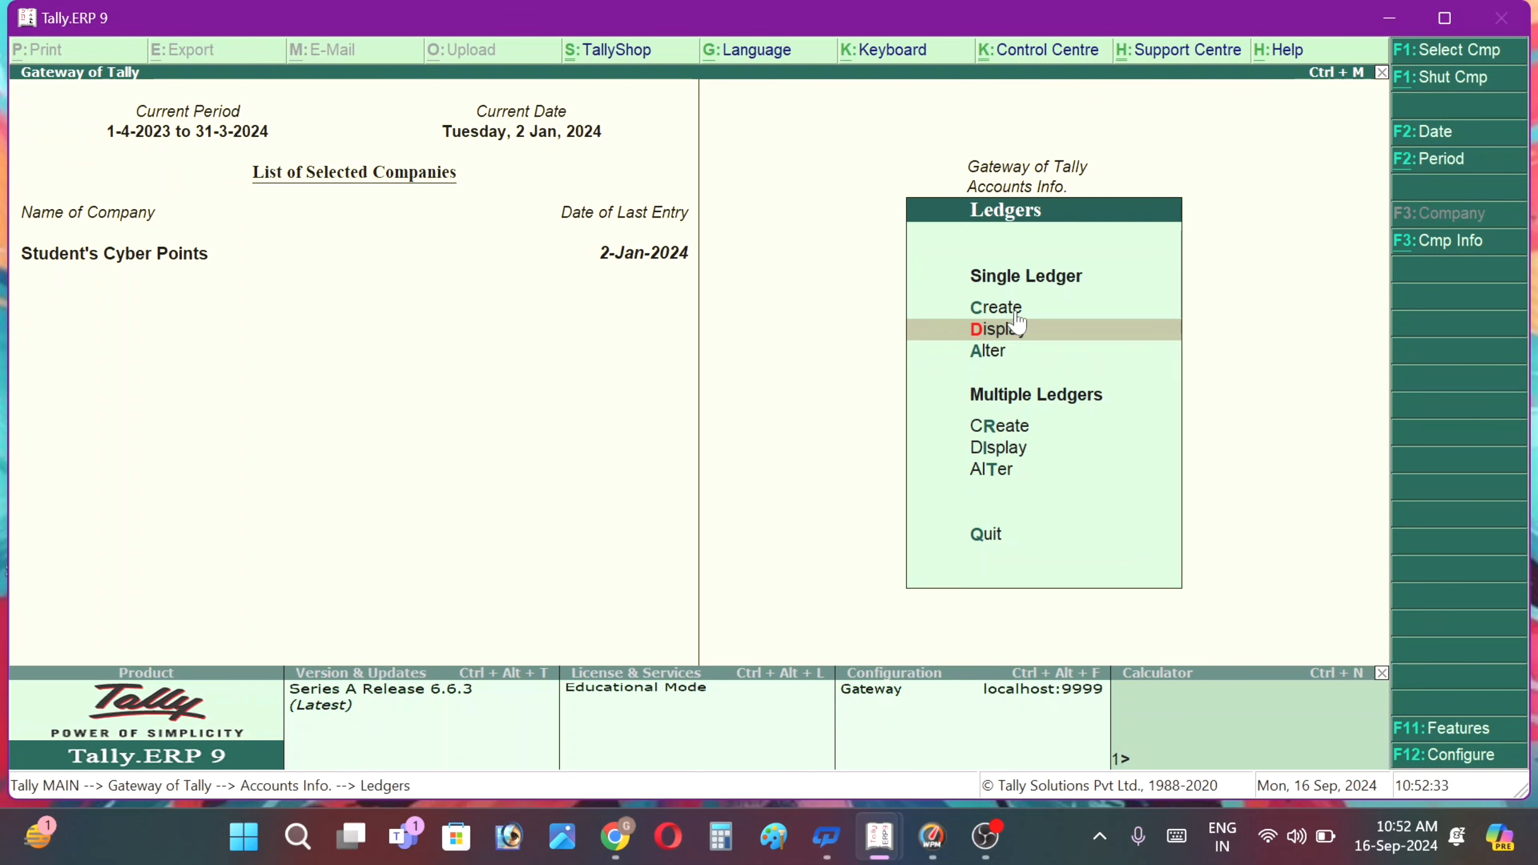
- Open the single ledger listed between RAM & SONS and Reliance Industry for alteration
{"action": "left_click", "coordinate": [996, 355]}
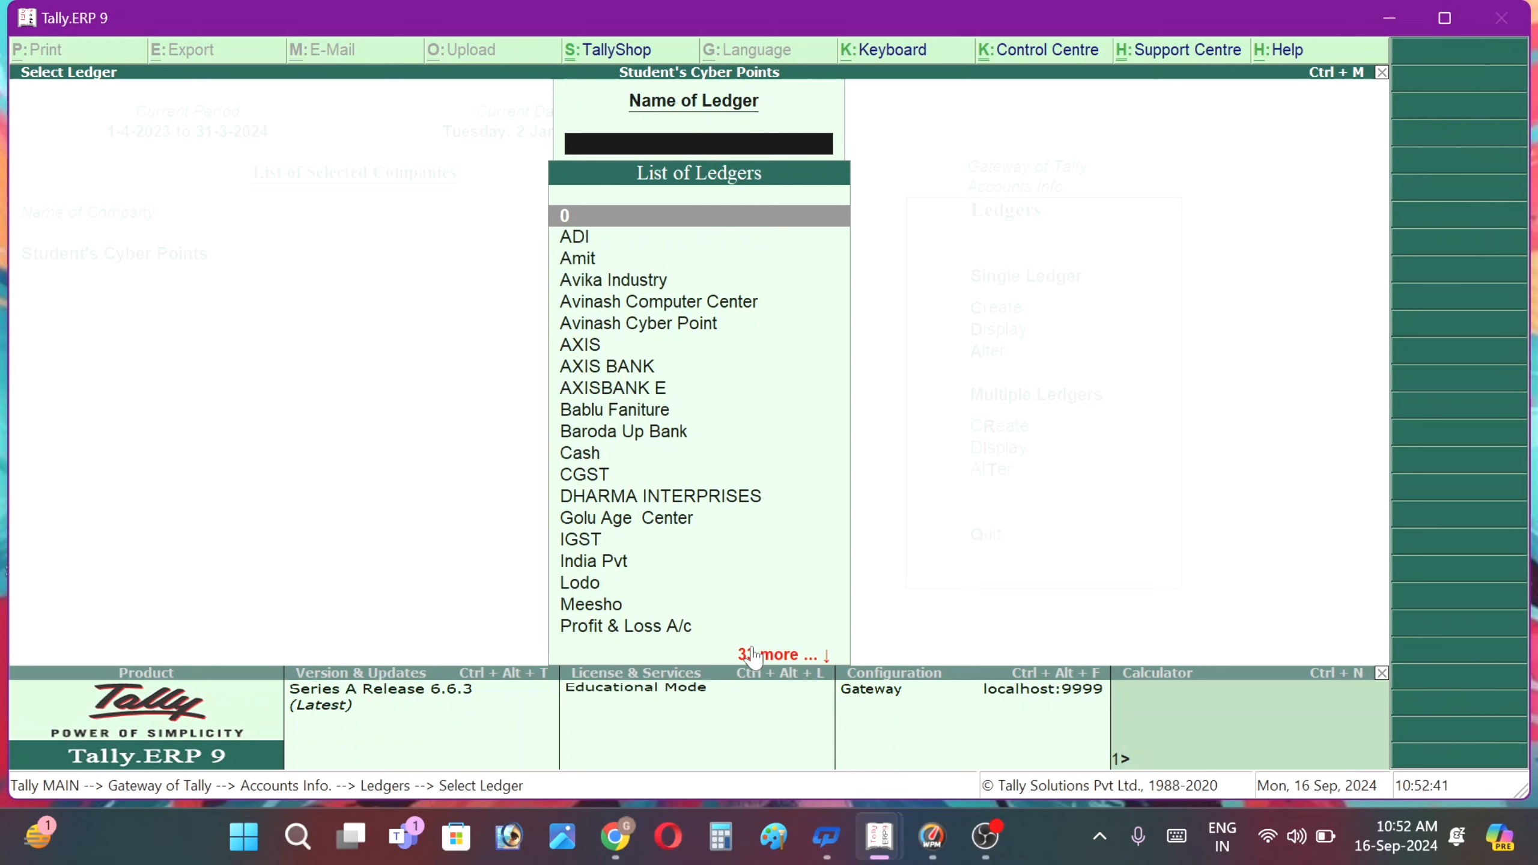
{"action": "key", "text": "Down"}
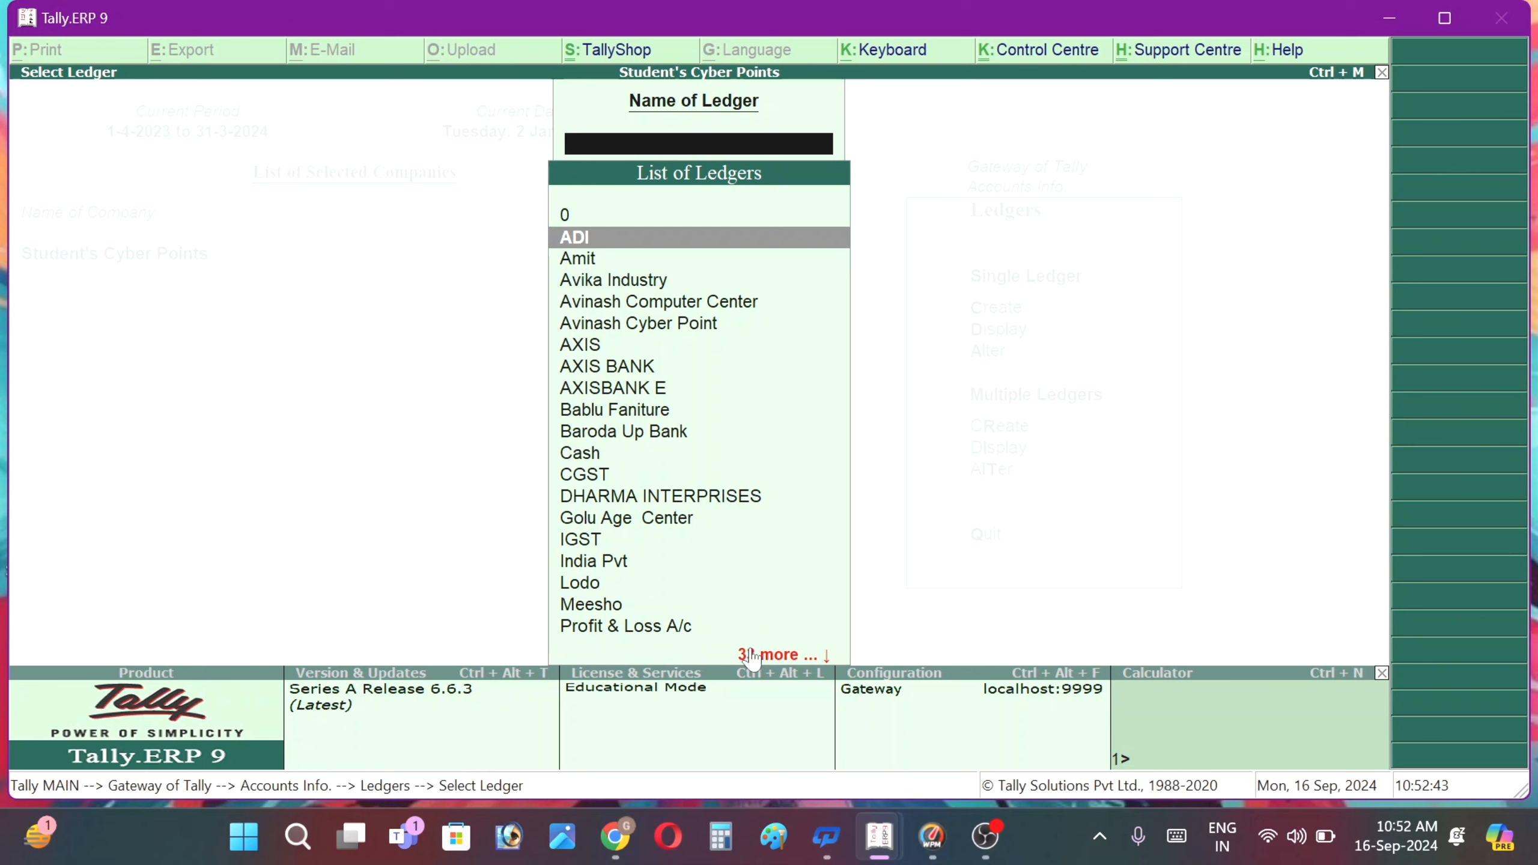
{"action": "key", "text": "Down"}
{"action": "key", "text": "Down"}
{"action": "key", "text": "Down"}
{"action": "key", "text": "Down"}
{"action": "key", "text": "Down"}
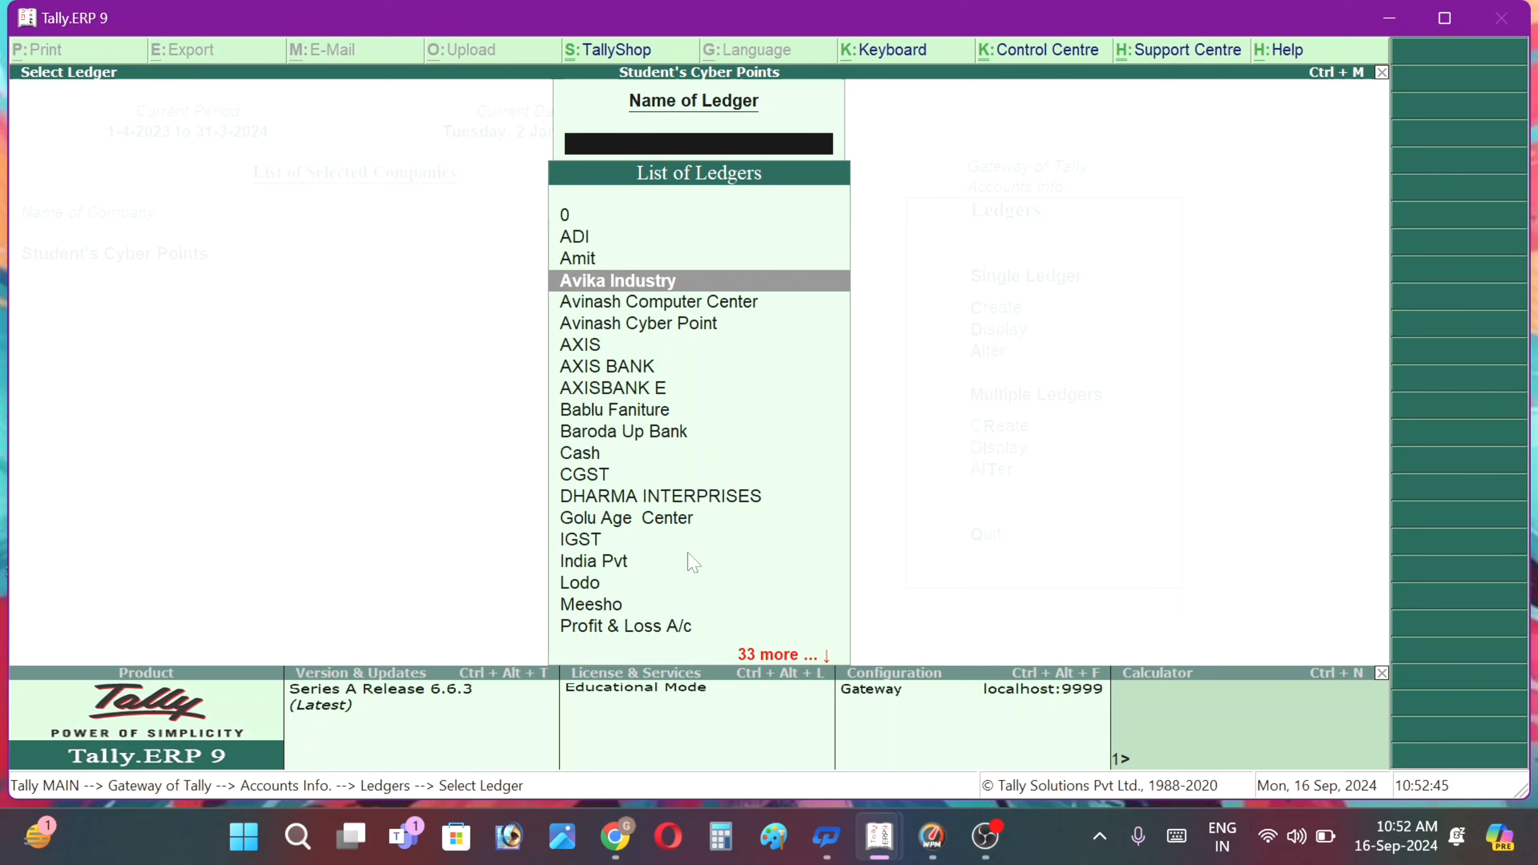
{"action": "key", "text": "Down"}
{"action": "key", "text": "Down"}
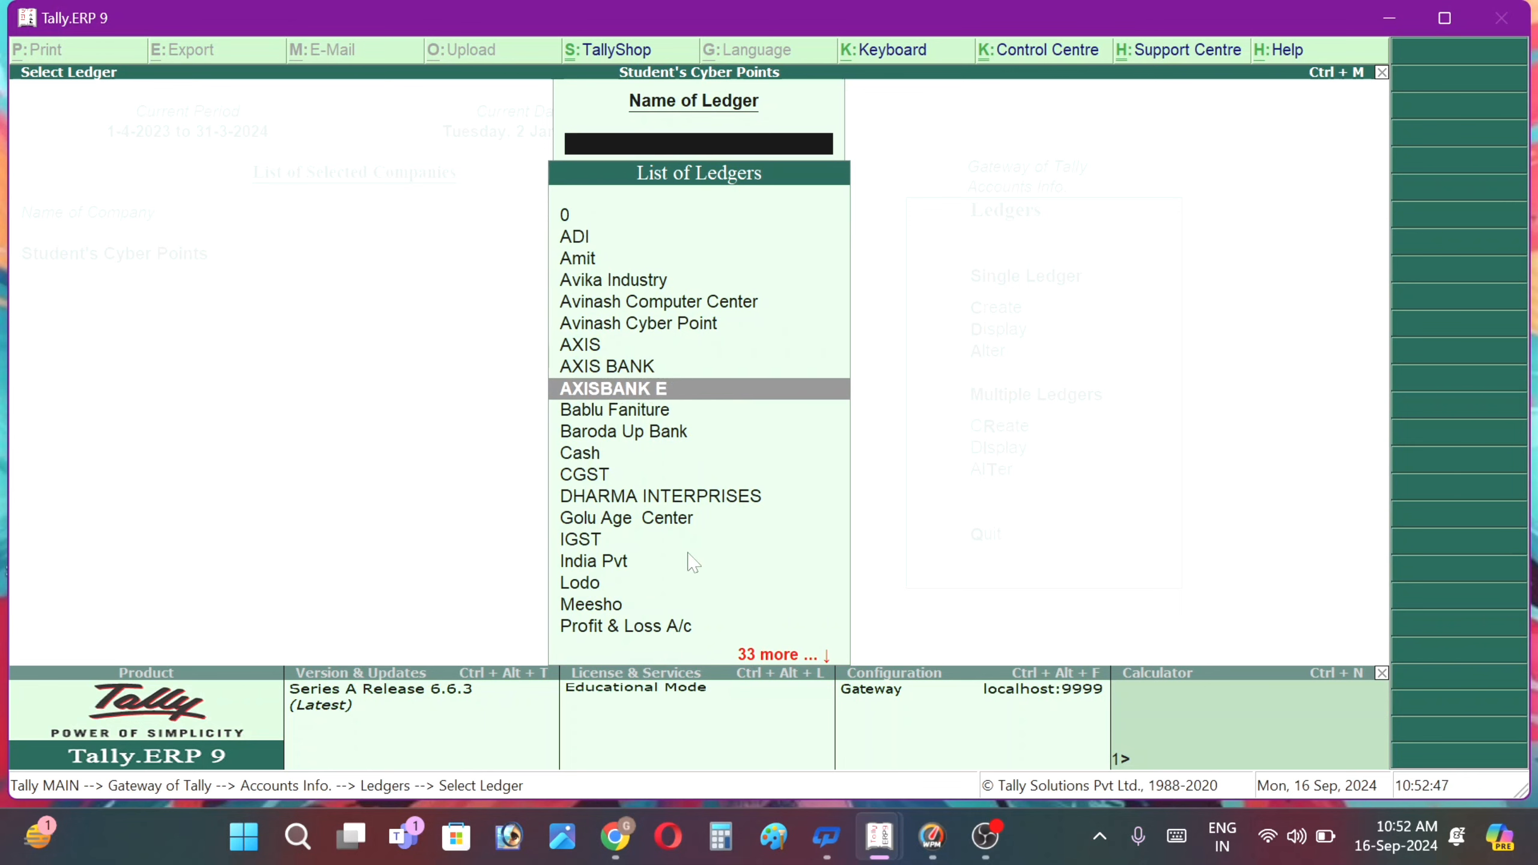
{"action": "key", "text": "Down"}
{"action": "key", "text": "Down"}
{"action": "key", "text": "Down"}
{"action": "key", "text": "Down"}
{"action": "key", "text": "Down"}
{"action": "key", "text": "Down"}
{"action": "key", "text": "Down"}
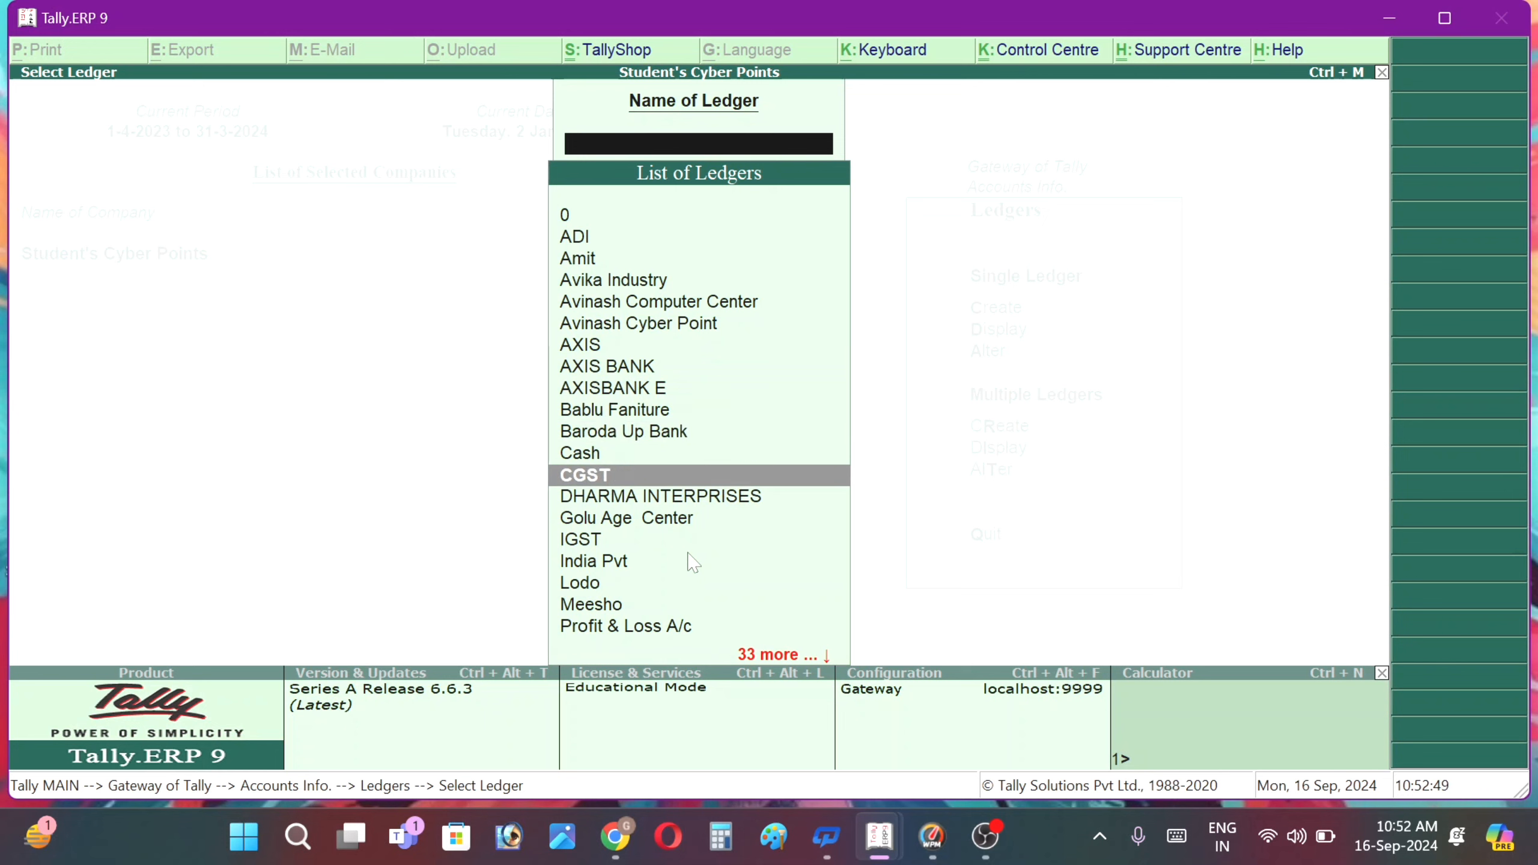
{"action": "key", "text": "Down"}
{"action": "key", "text": "Down"}
{"action": "key", "text": "Down"}
{"action": "key", "text": "Down"}
{"action": "key", "text": "Down"}
{"action": "key", "text": "Down"}
{"action": "key", "text": "Down"}
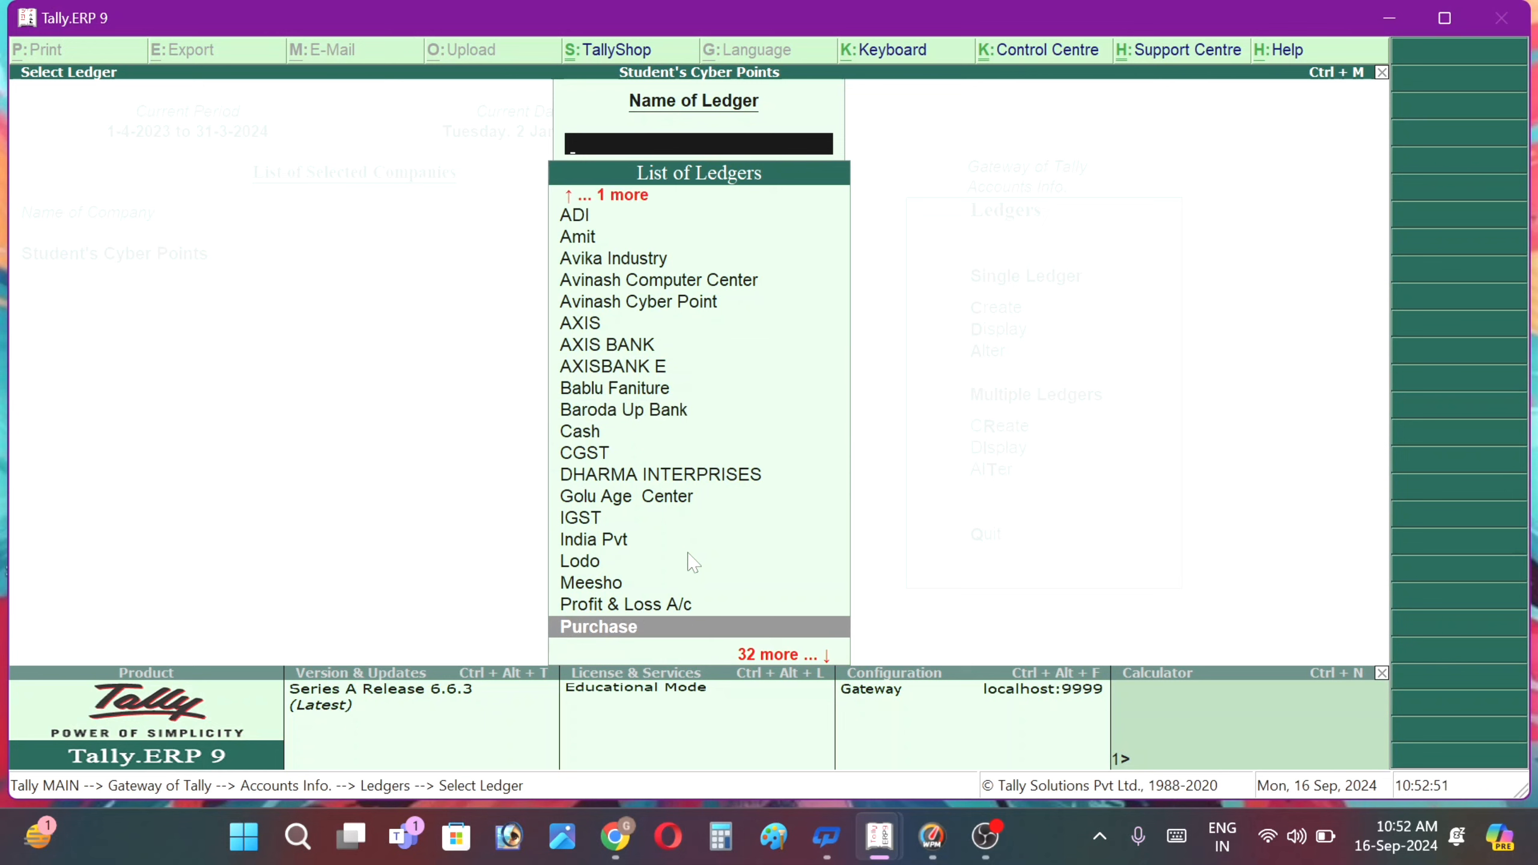
{"action": "key", "text": "Down"}
{"action": "key", "text": "Down"}
{"action": "key", "text": "Down"}
{"action": "key", "text": "Down"}
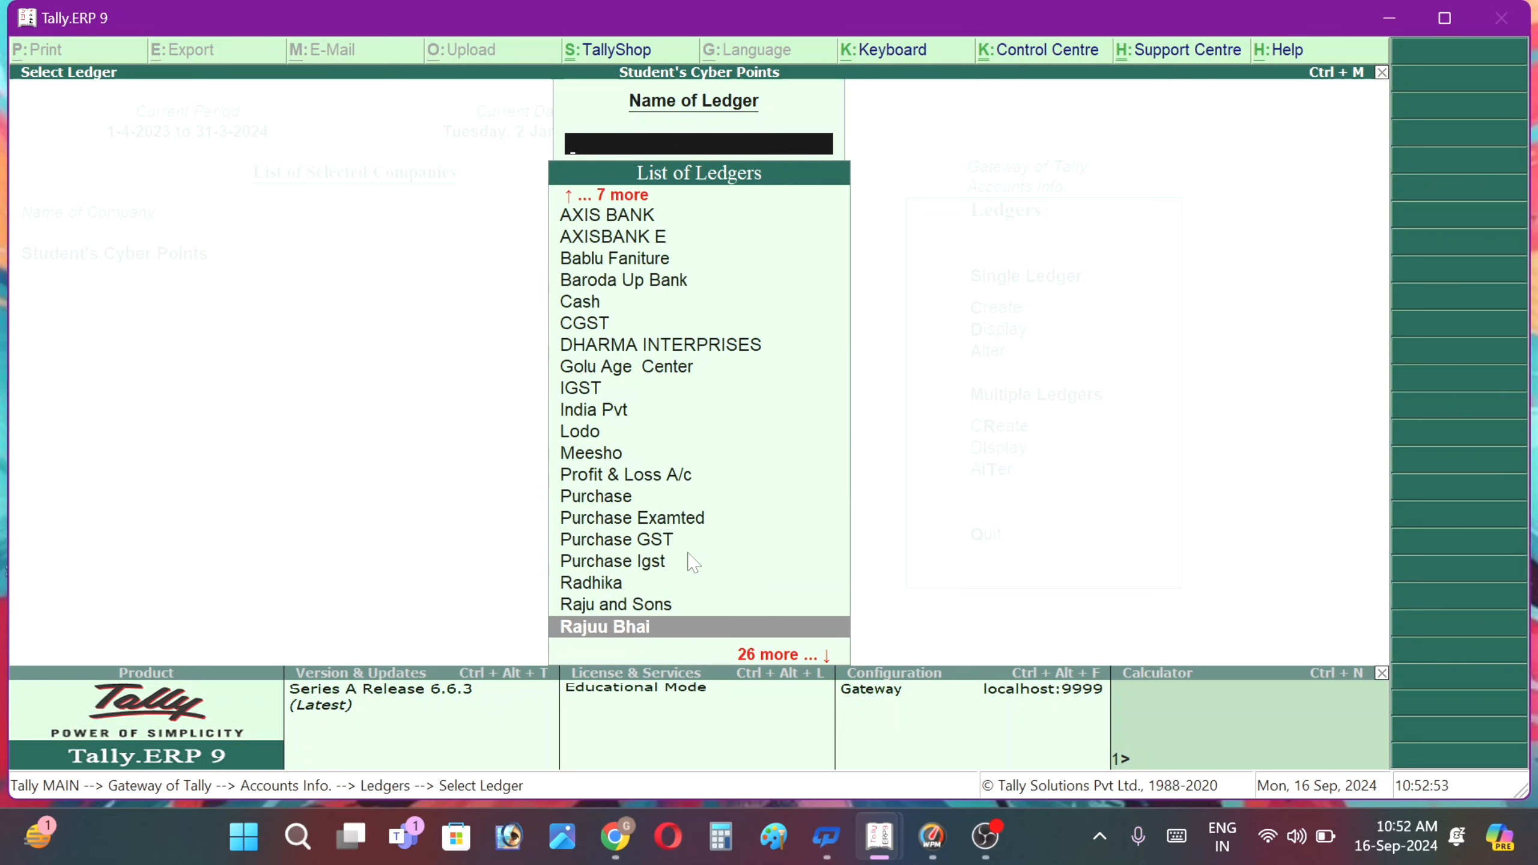
{"action": "key", "text": "Down"}
{"action": "key", "text": "Down"}
{"action": "key", "text": "Down"}
{"action": "key", "text": "Down"}
{"action": "key", "text": "Down"}
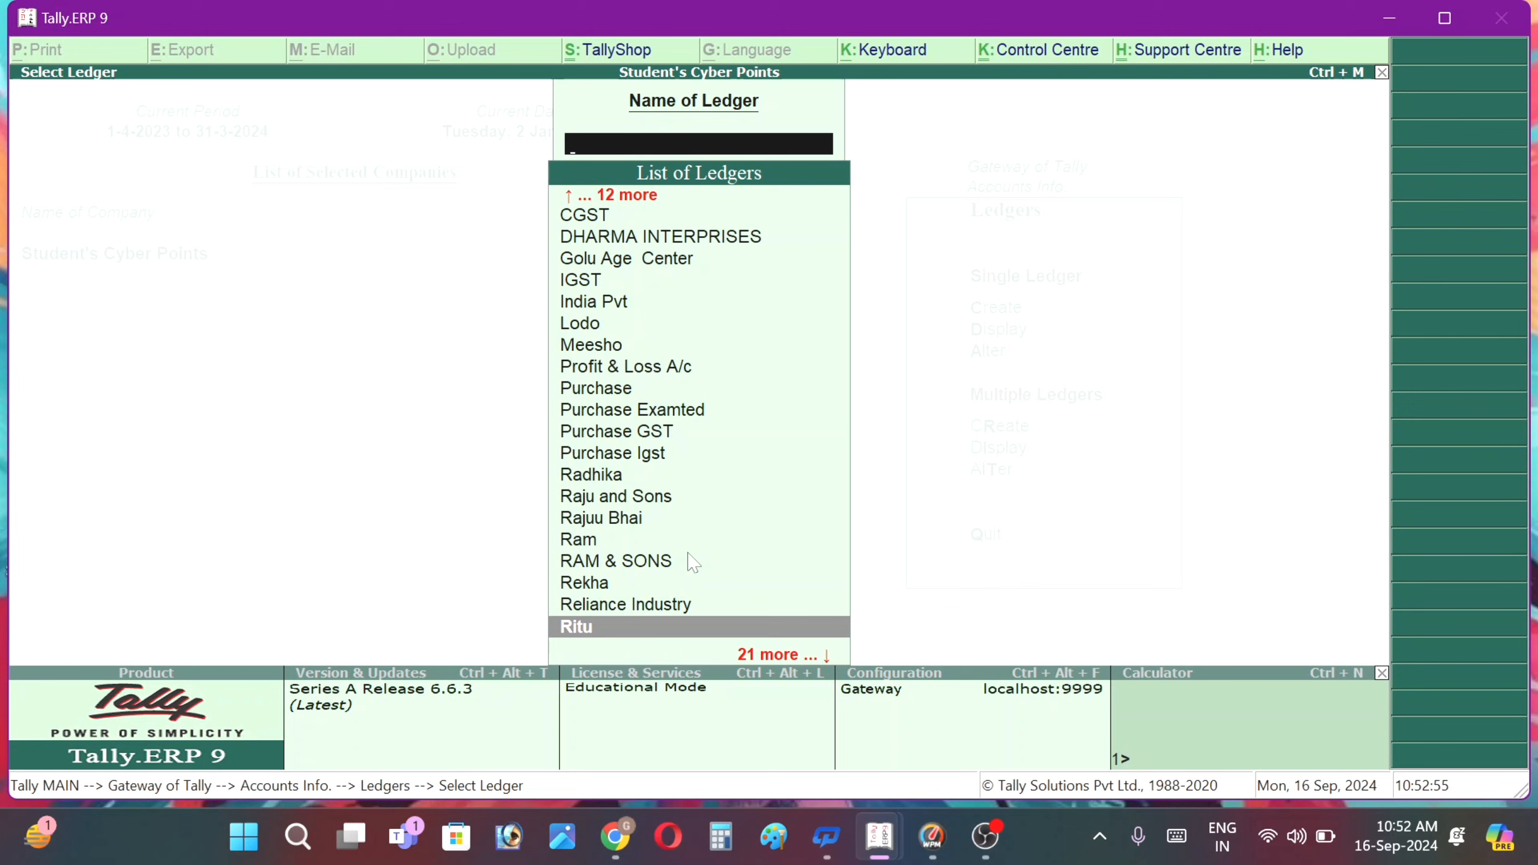
{"action": "key", "text": "Up"}
{"action": "key", "text": "Up"}
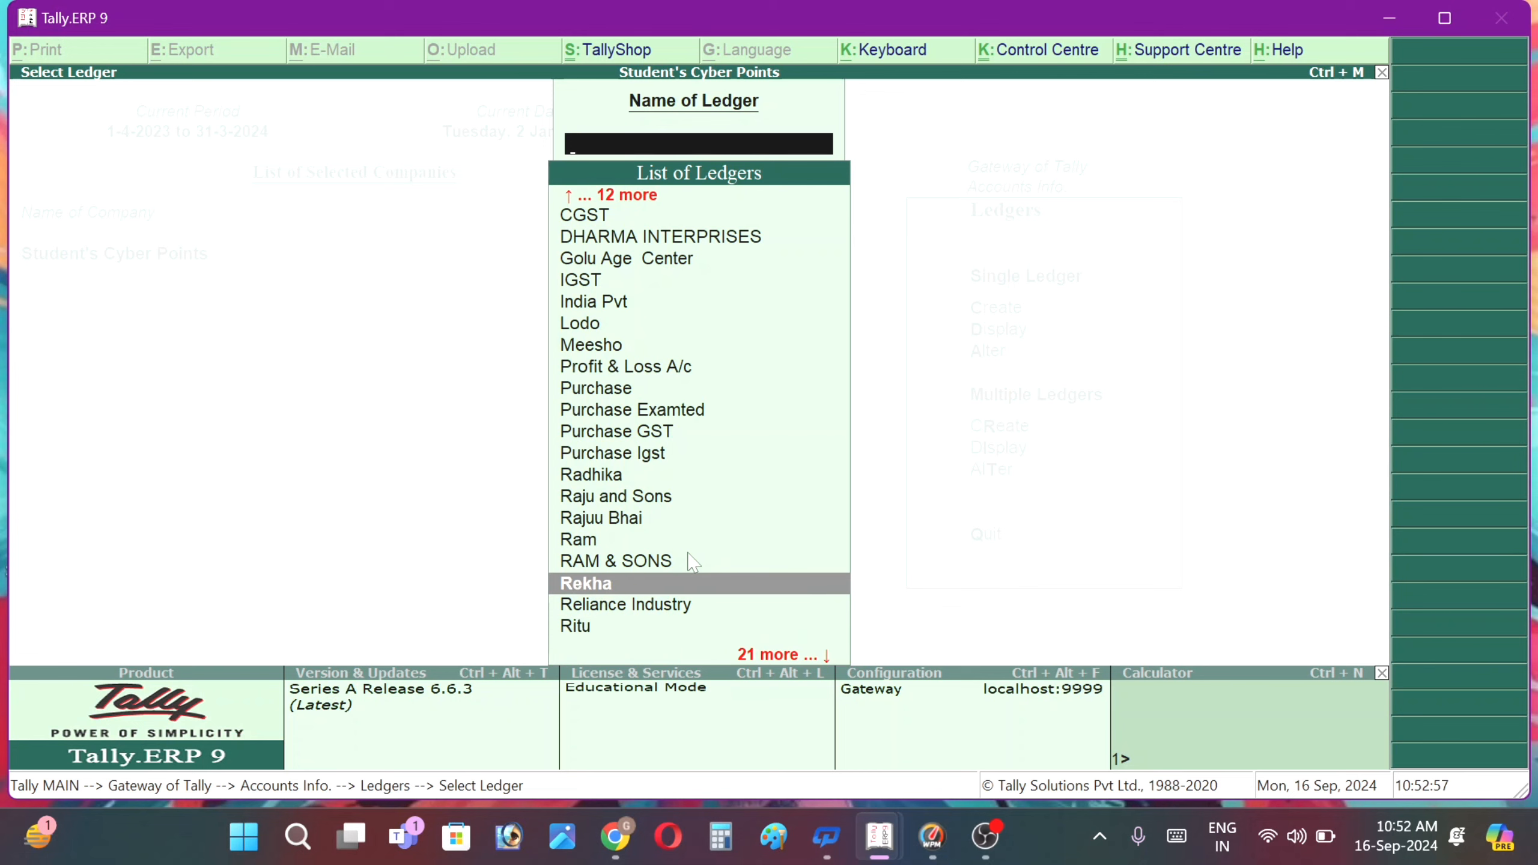
{"action": "key", "text": "Return"}
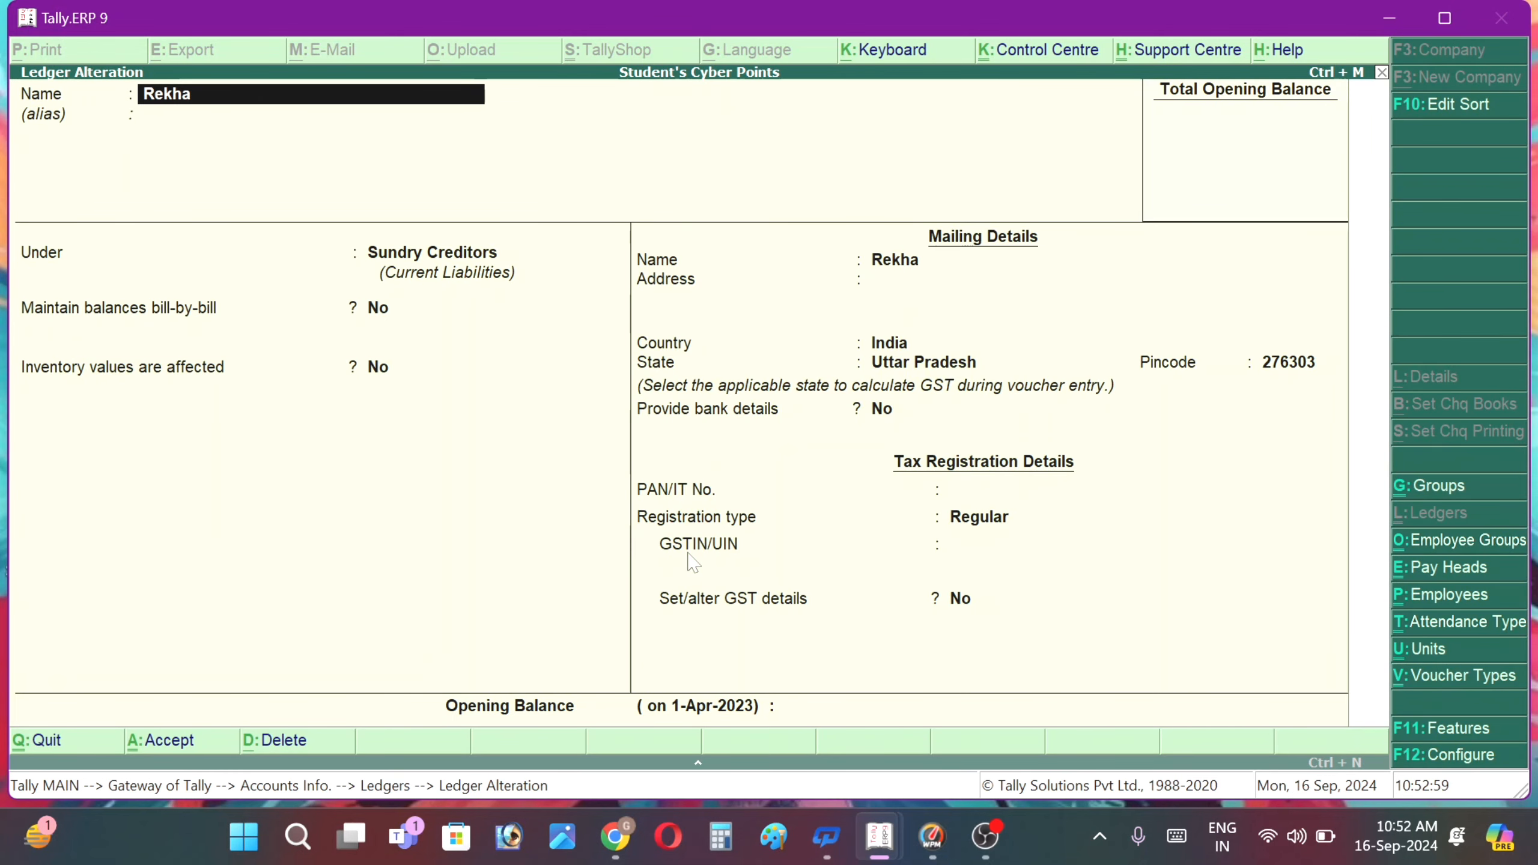
- Keep the ledger under Sundry Creditors with Regular registration, enter the party's GSTIN/UIN, and accept the alteration
{"action": "key", "text": "Return"}
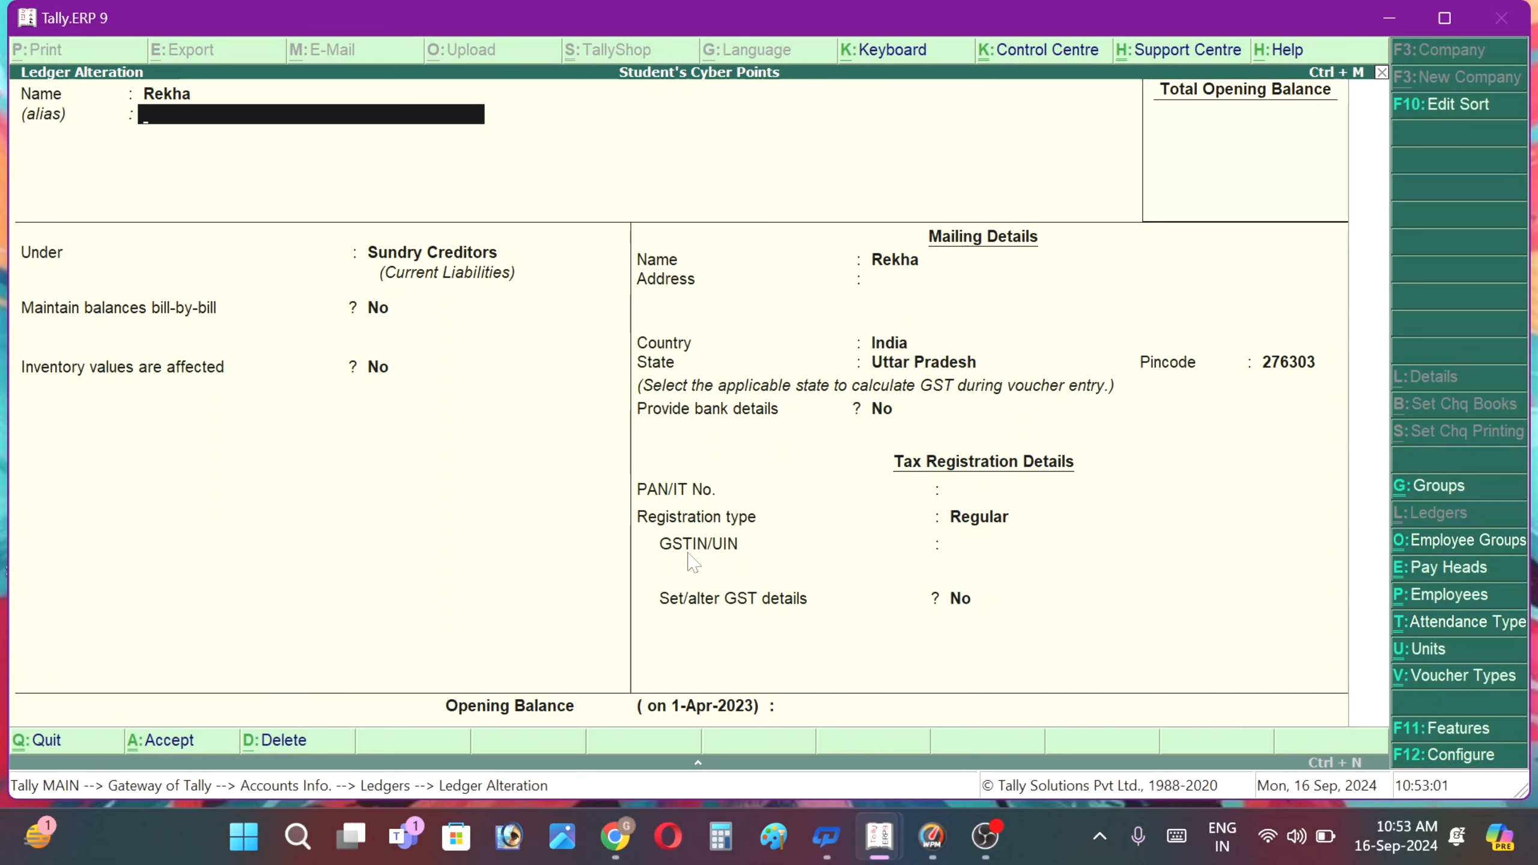
{"action": "key", "text": "Return"}
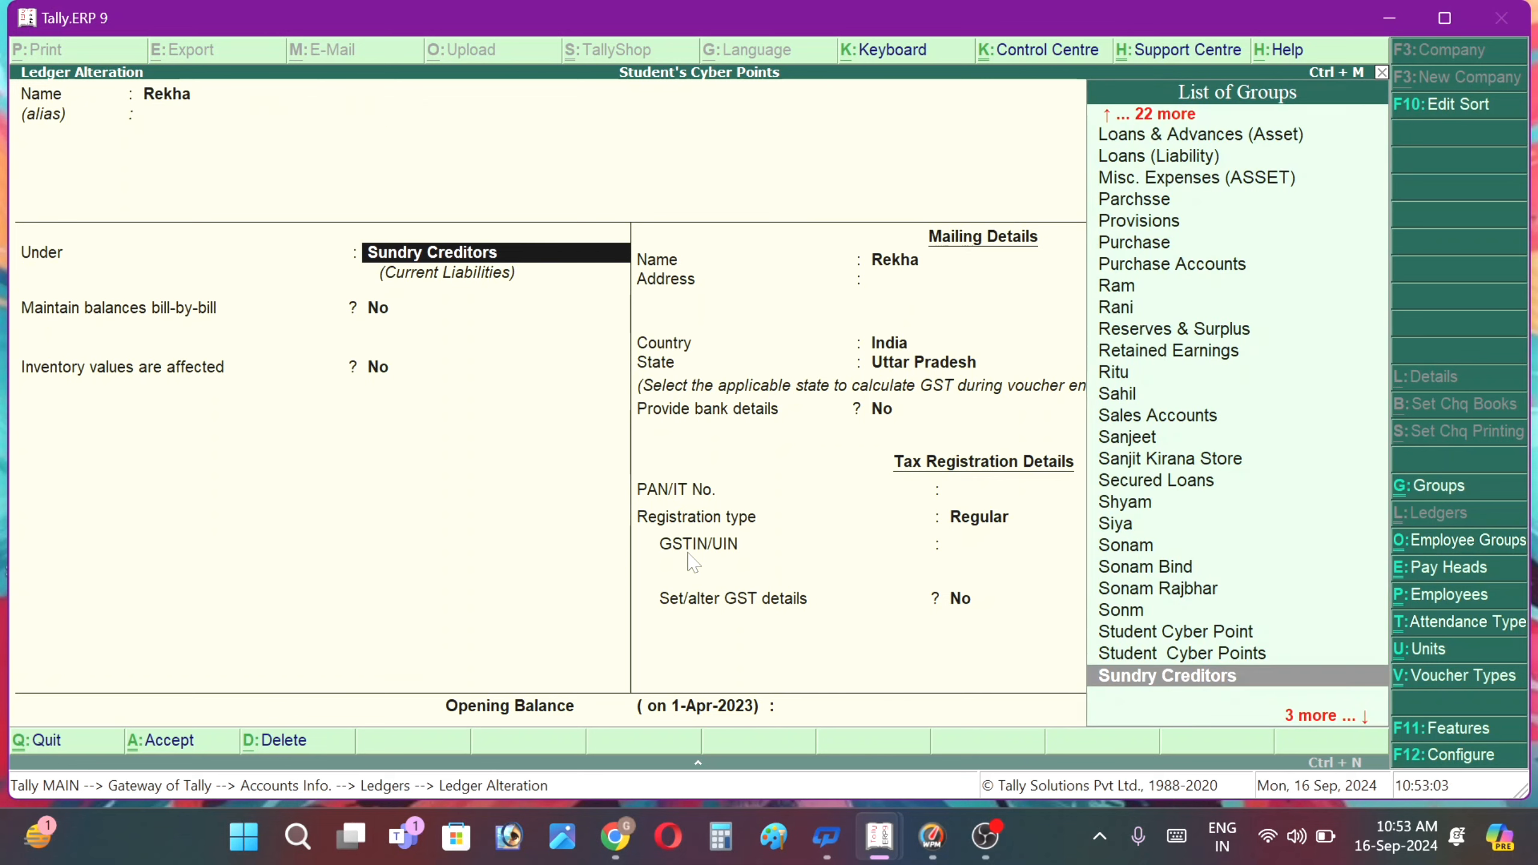
{"action": "key", "text": "Return"}
{"action": "key", "text": "Return"}
{"action": "key", "text": "Return"}
{"action": "key", "text": "Return"}
{"action": "key", "text": "Return"}
{"action": "key", "text": "Return"}
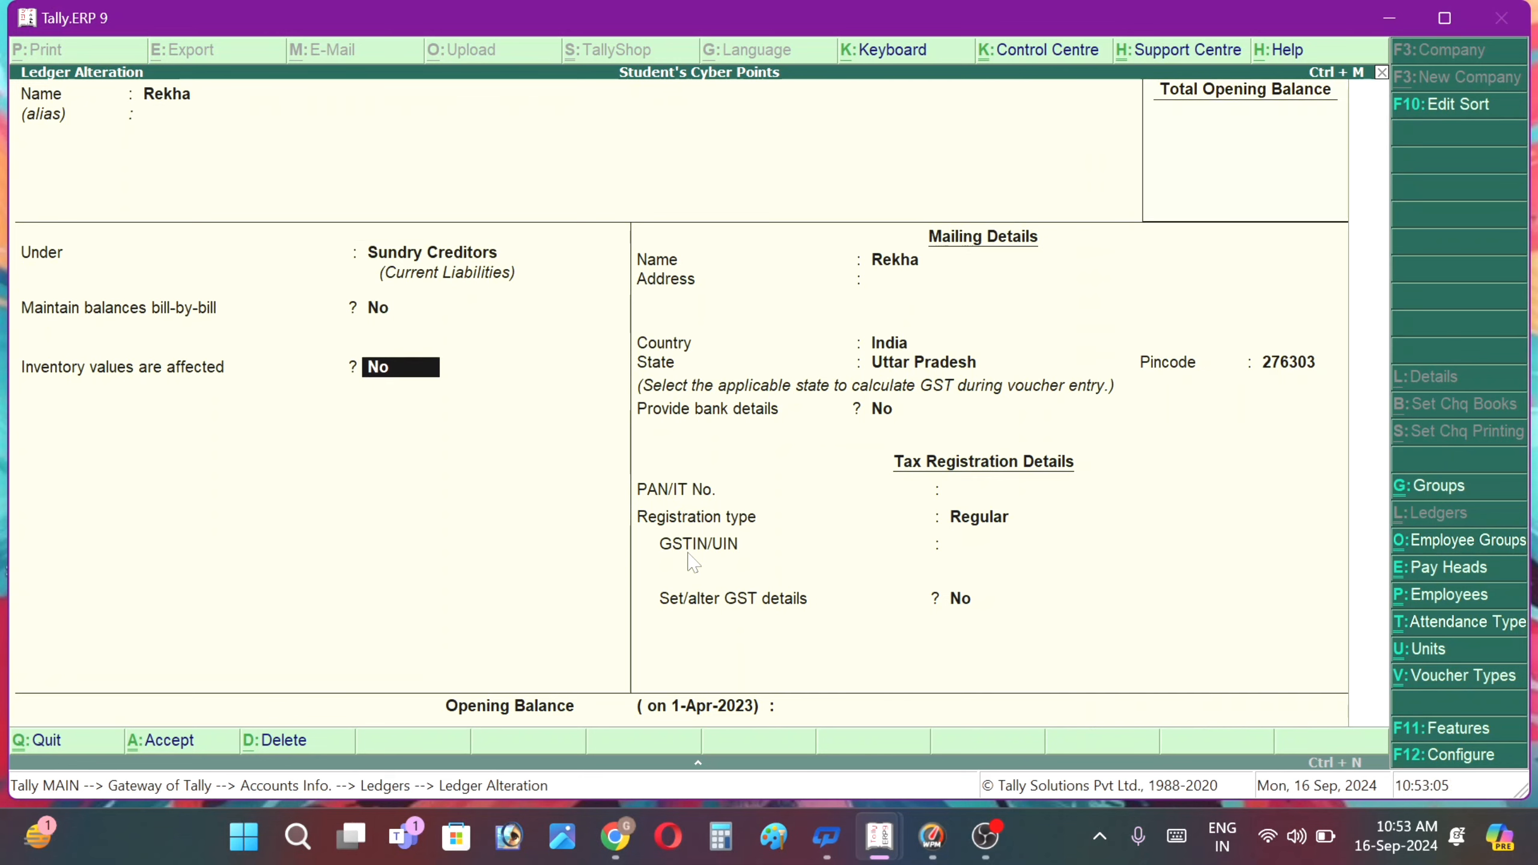
{"action": "key", "text": "Return"}
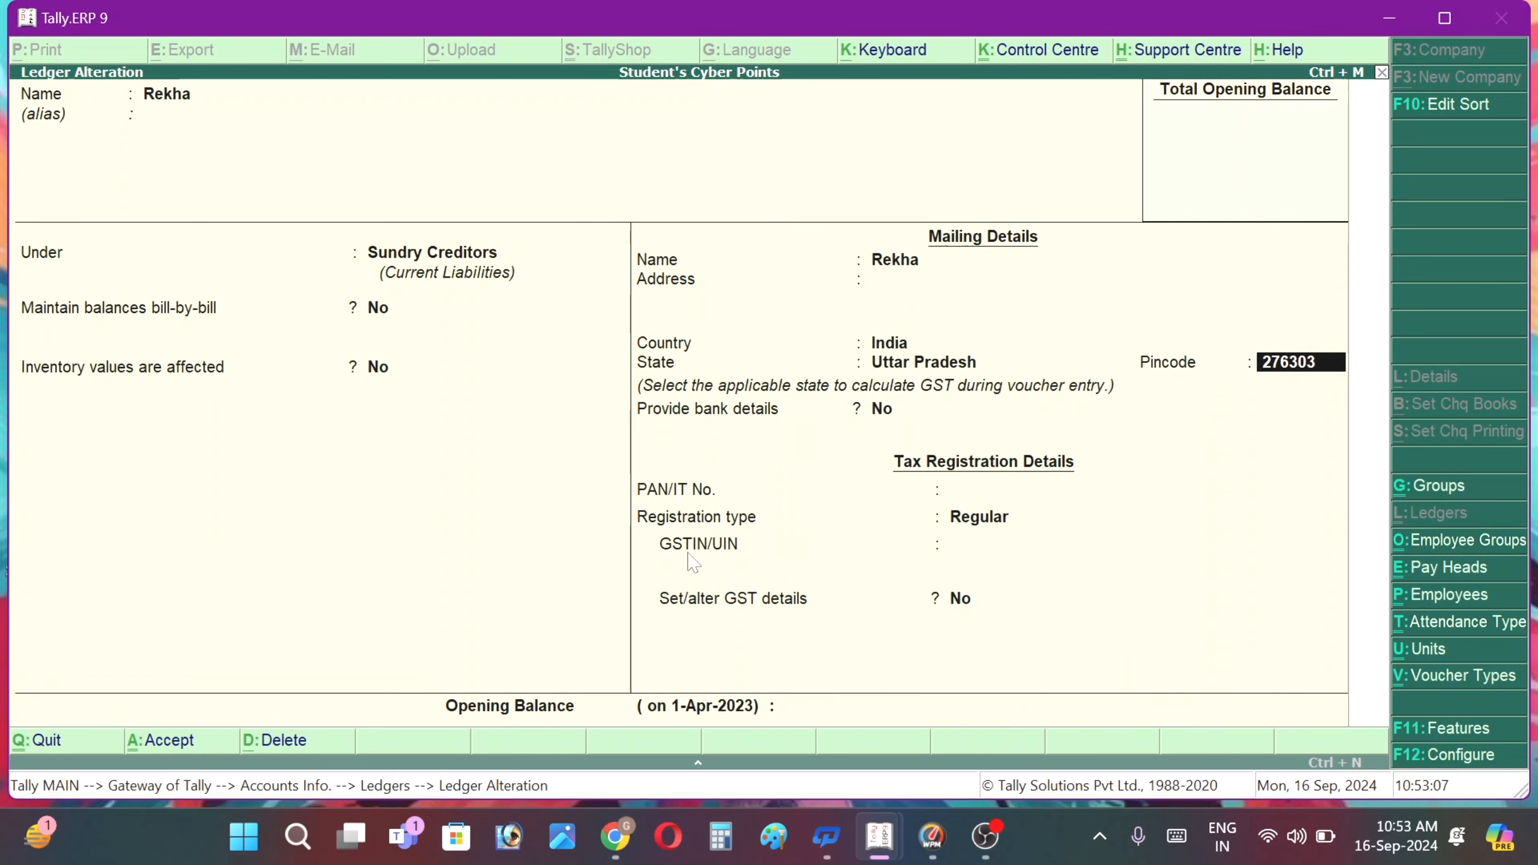
{"action": "key", "text": "Return"}
{"action": "key", "text": "Return"}
{"action": "key", "text": "Return"}
{"action": "key", "text": "Return"}
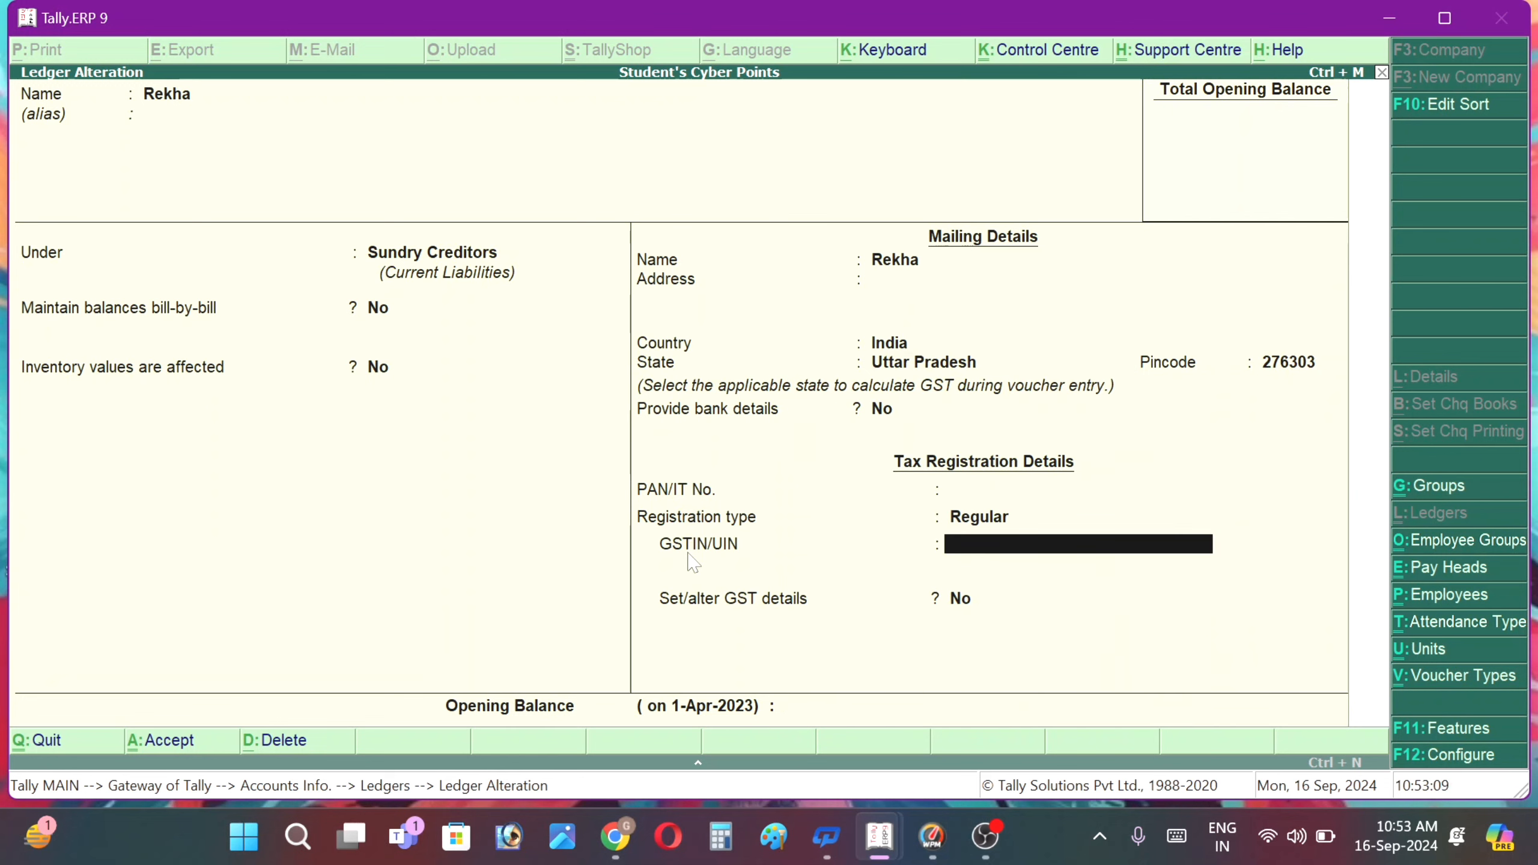
{"action": "type", "text": "JHKJHKJH"}
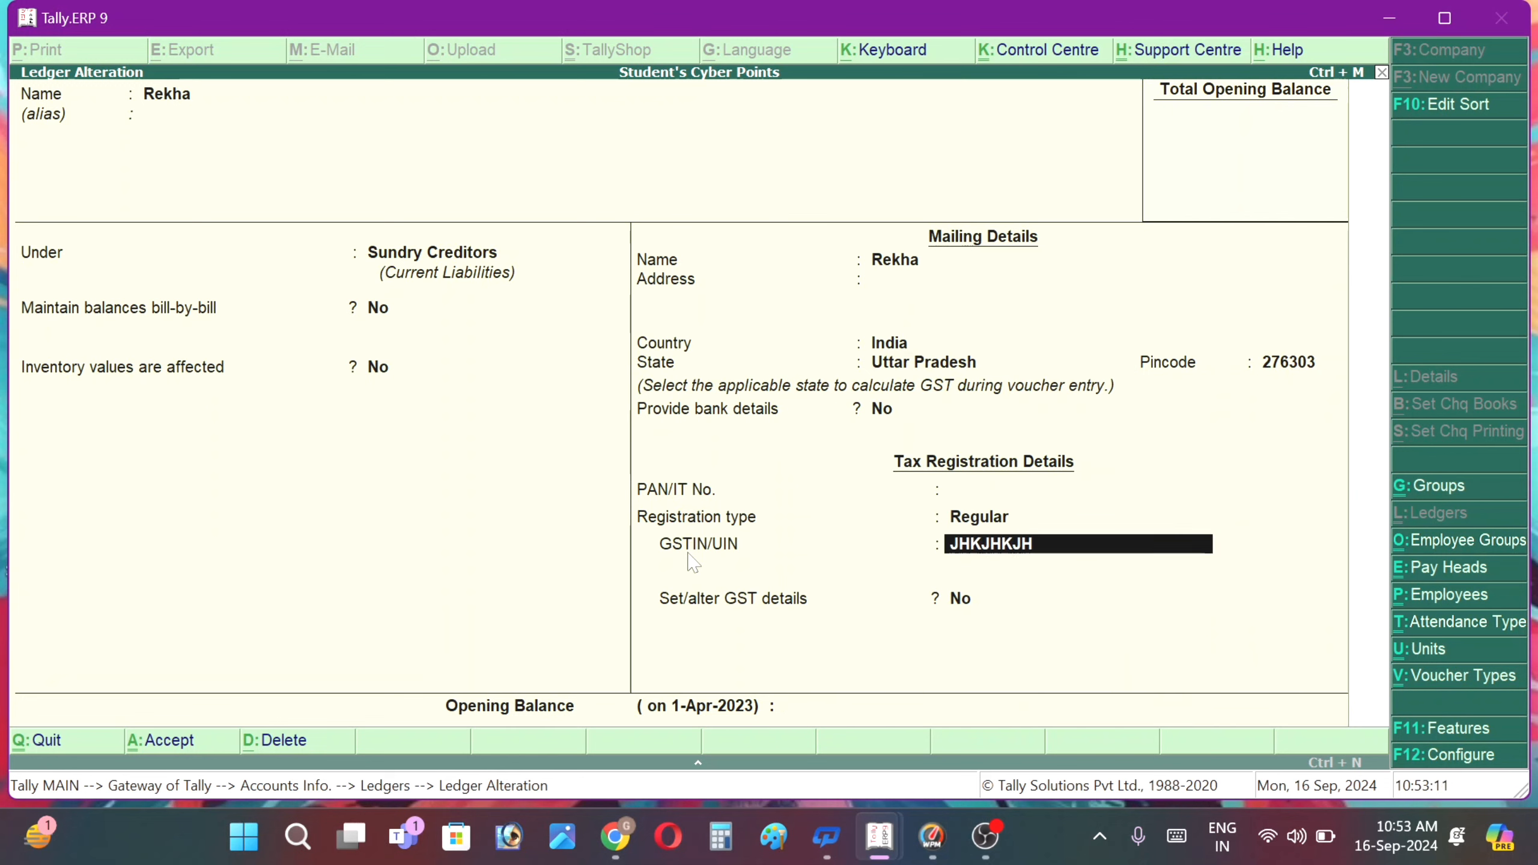
{"action": "type", "text": "5645645"}
{"action": "key", "text": "Return"}
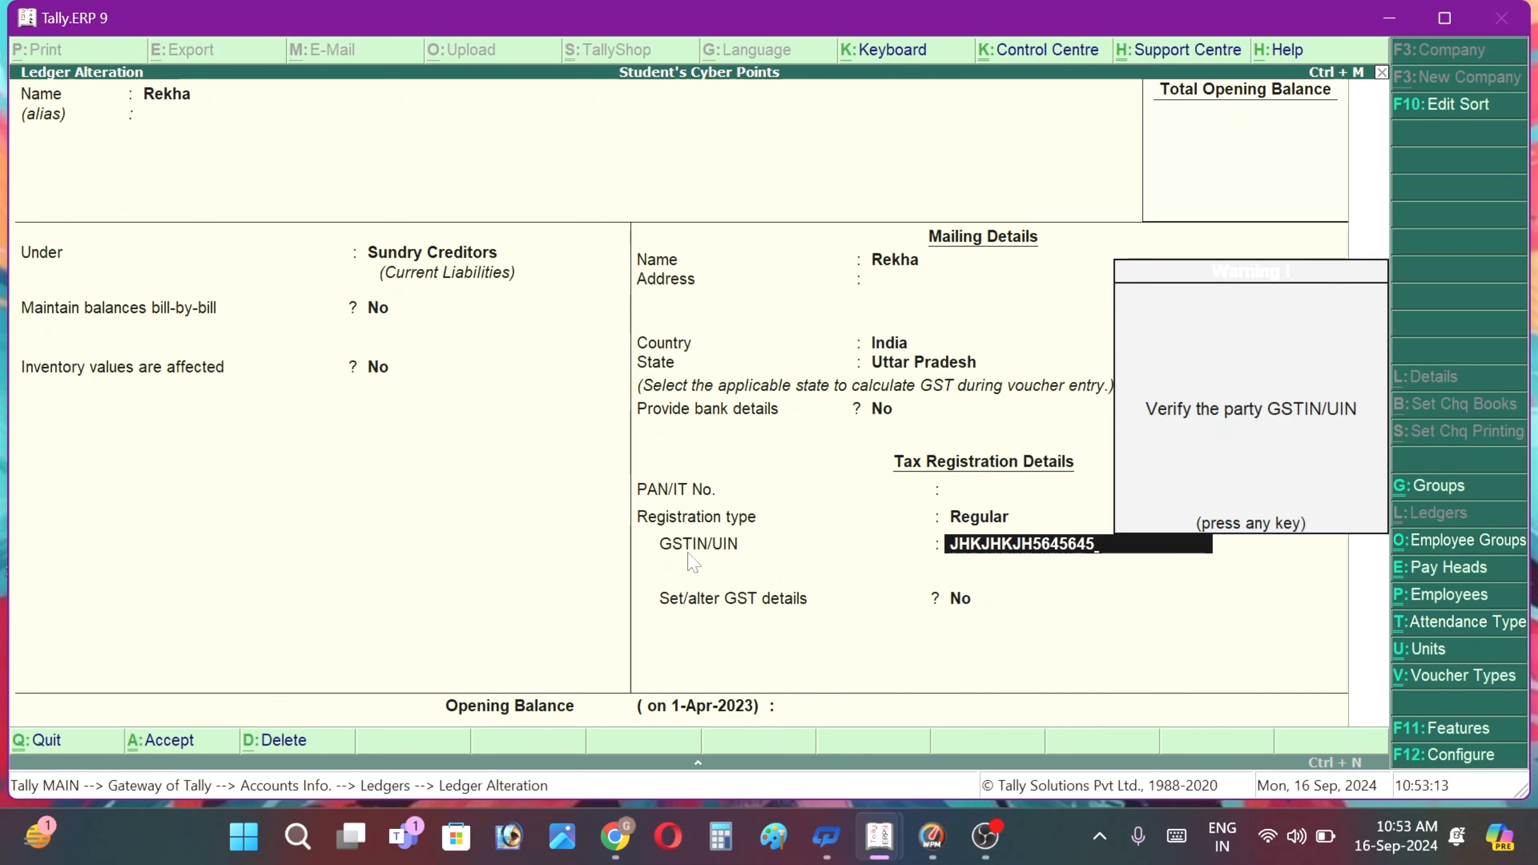
{"action": "key", "text": "Return"}
{"action": "key", "text": "Return"}
{"action": "key", "text": "Return"}
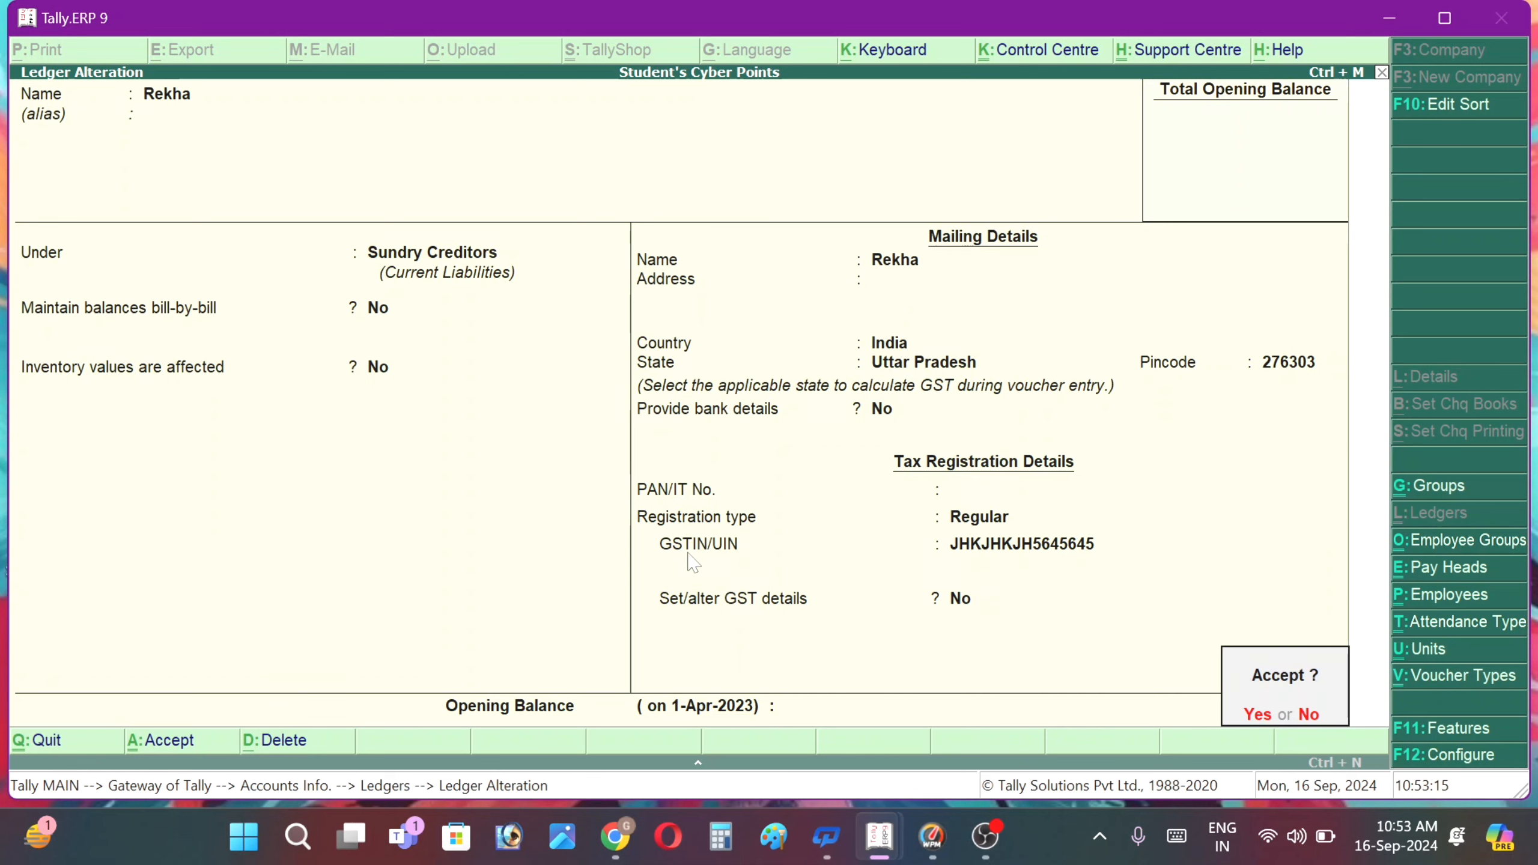
{"action": "key", "text": "Return"}
- Open the ledger listed directly below SGST for alteration
{"action": "key", "text": "Down"}
{"action": "key", "text": "Down"}
{"action": "key", "text": "Down"}
{"action": "key", "text": "Down"}
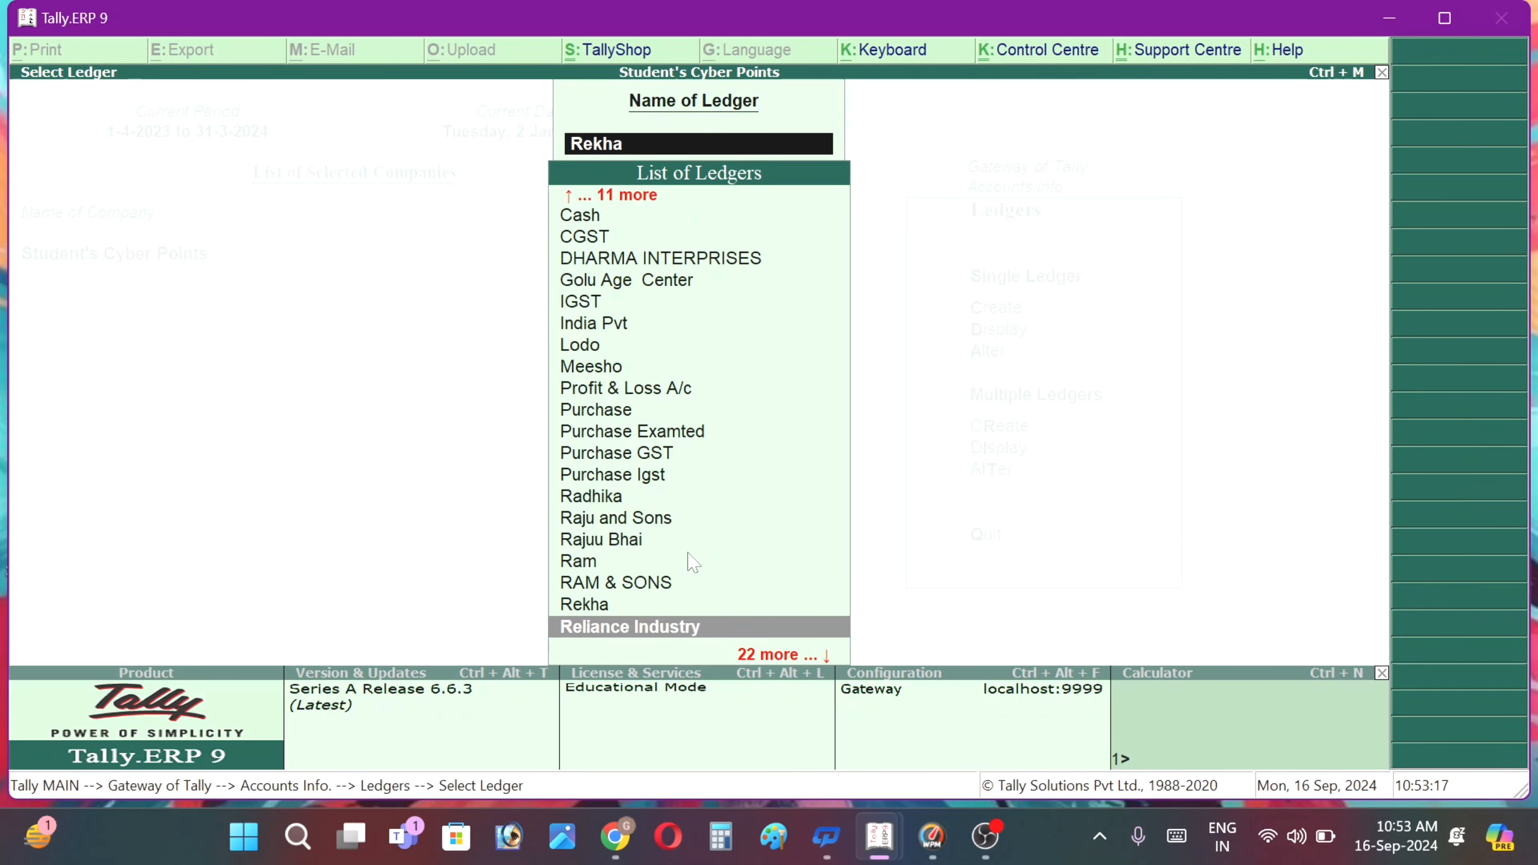
{"action": "key", "text": "Down"}
{"action": "key", "text": "Down"}
{"action": "key", "text": "Down"}
{"action": "key", "text": "Down"}
{"action": "key", "text": "Down"}
{"action": "key", "text": "Down"}
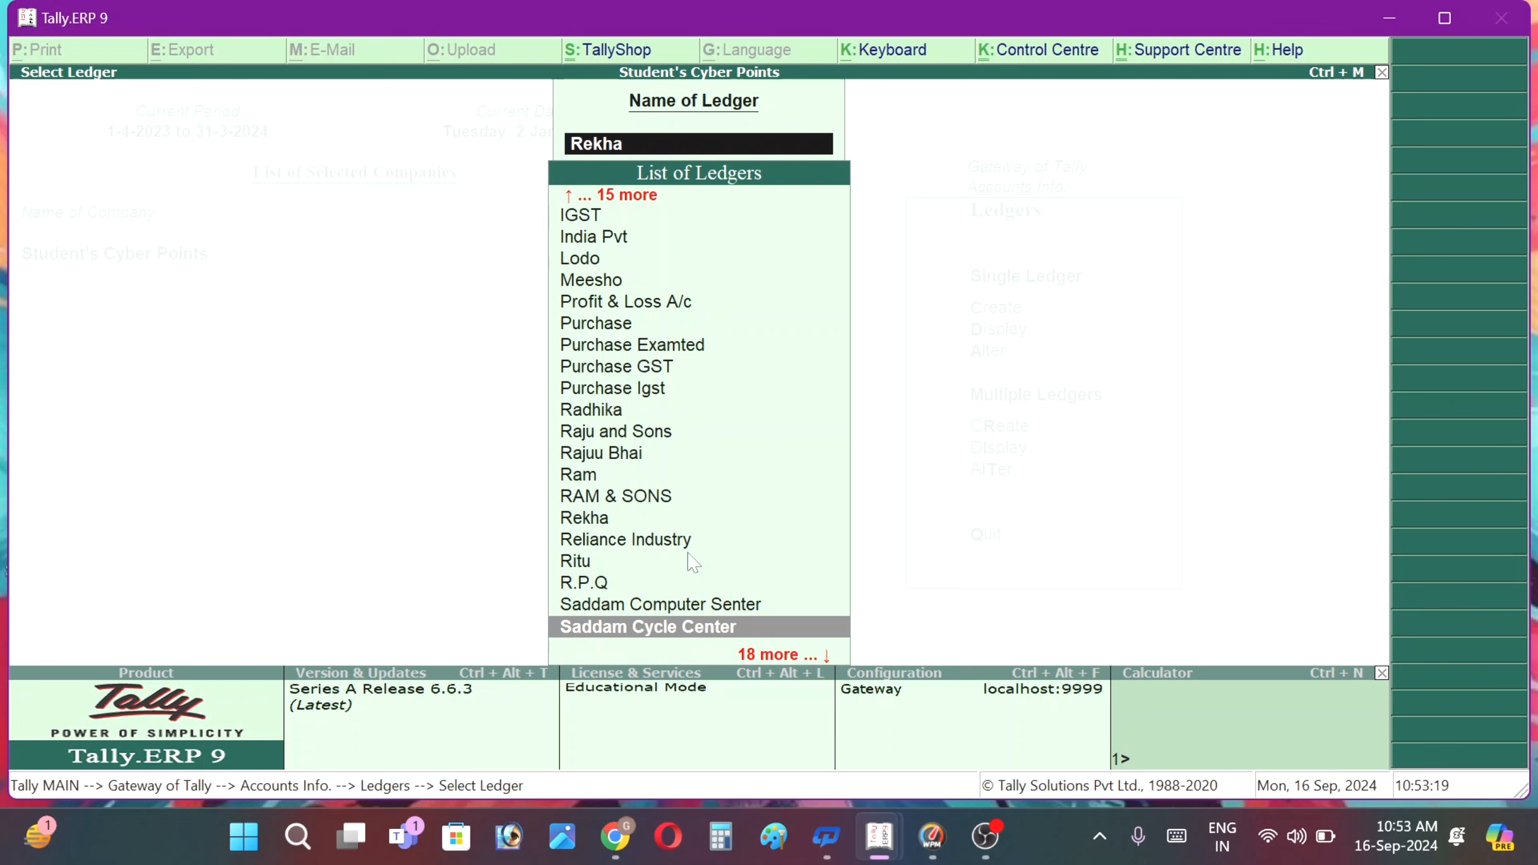
{"action": "key", "text": "Down"}
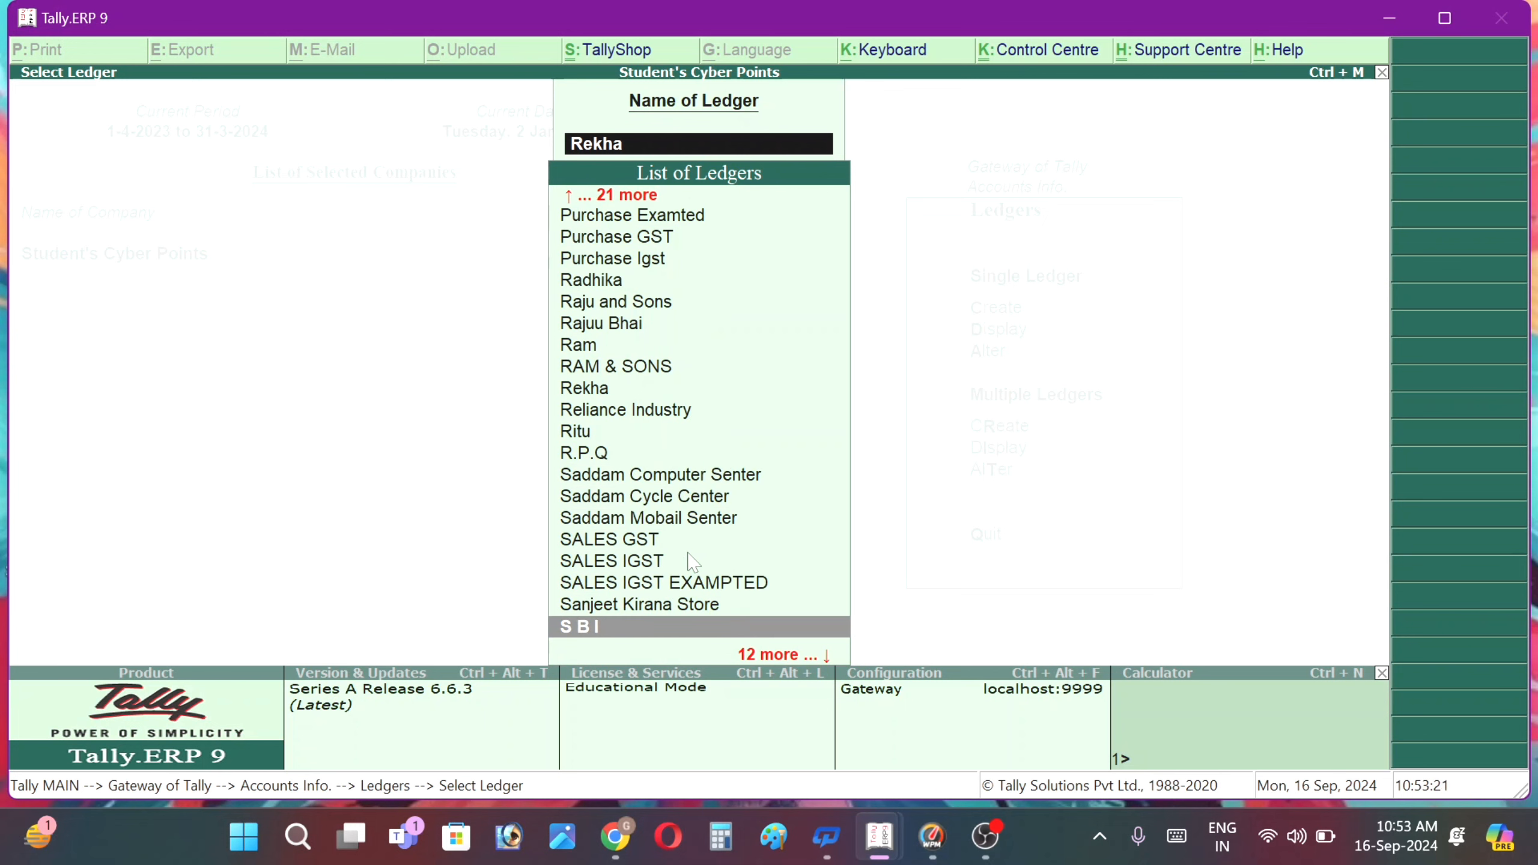
{"action": "key", "text": "Down"}
{"action": "key", "text": "Down"}
{"action": "key", "text": "Down"}
{"action": "key", "text": "Down"}
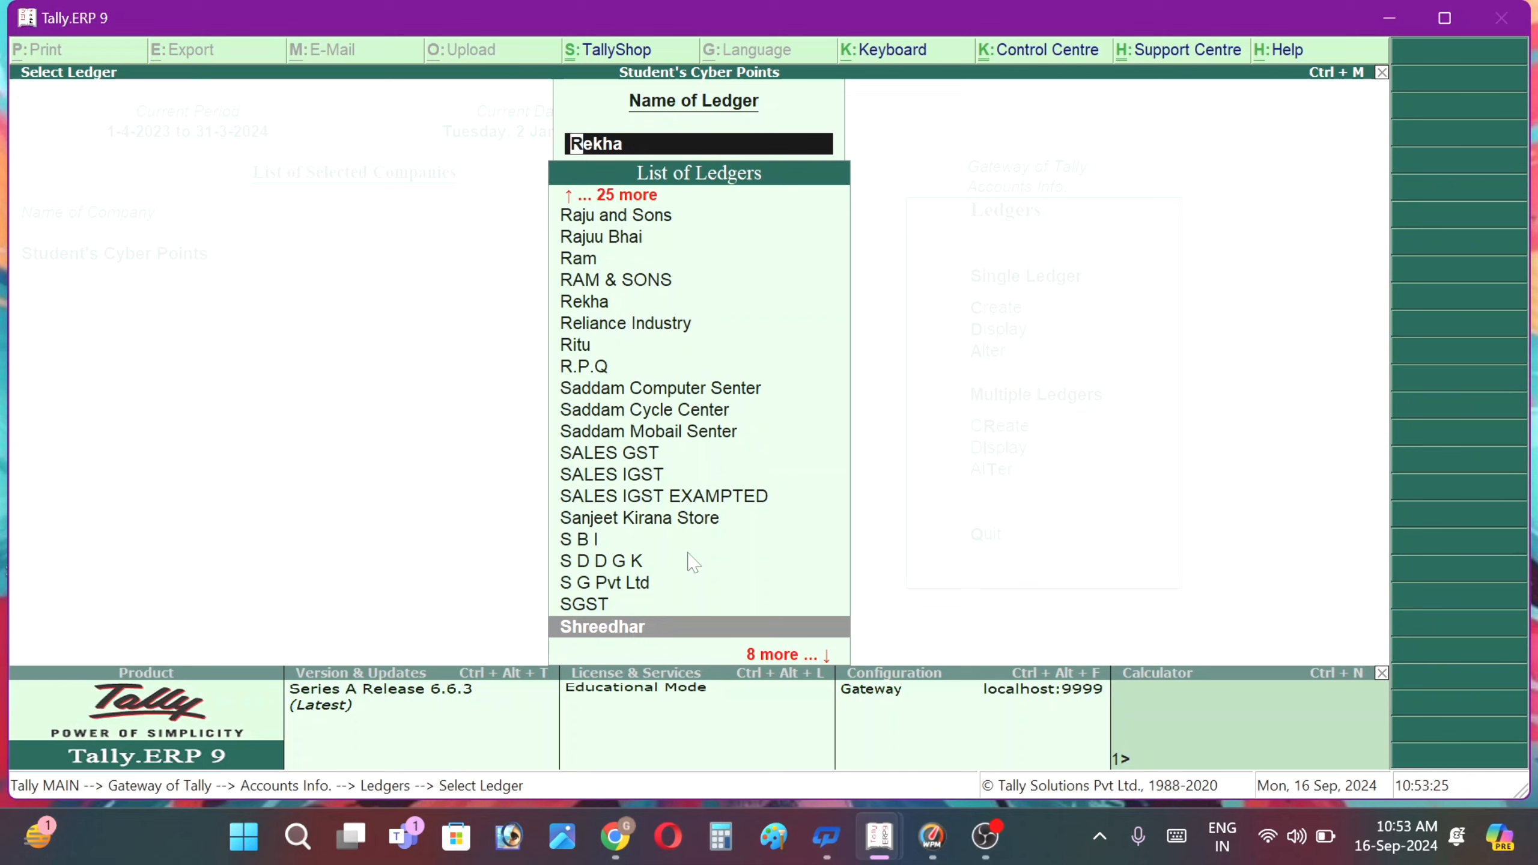
{"action": "key", "text": "Return"}
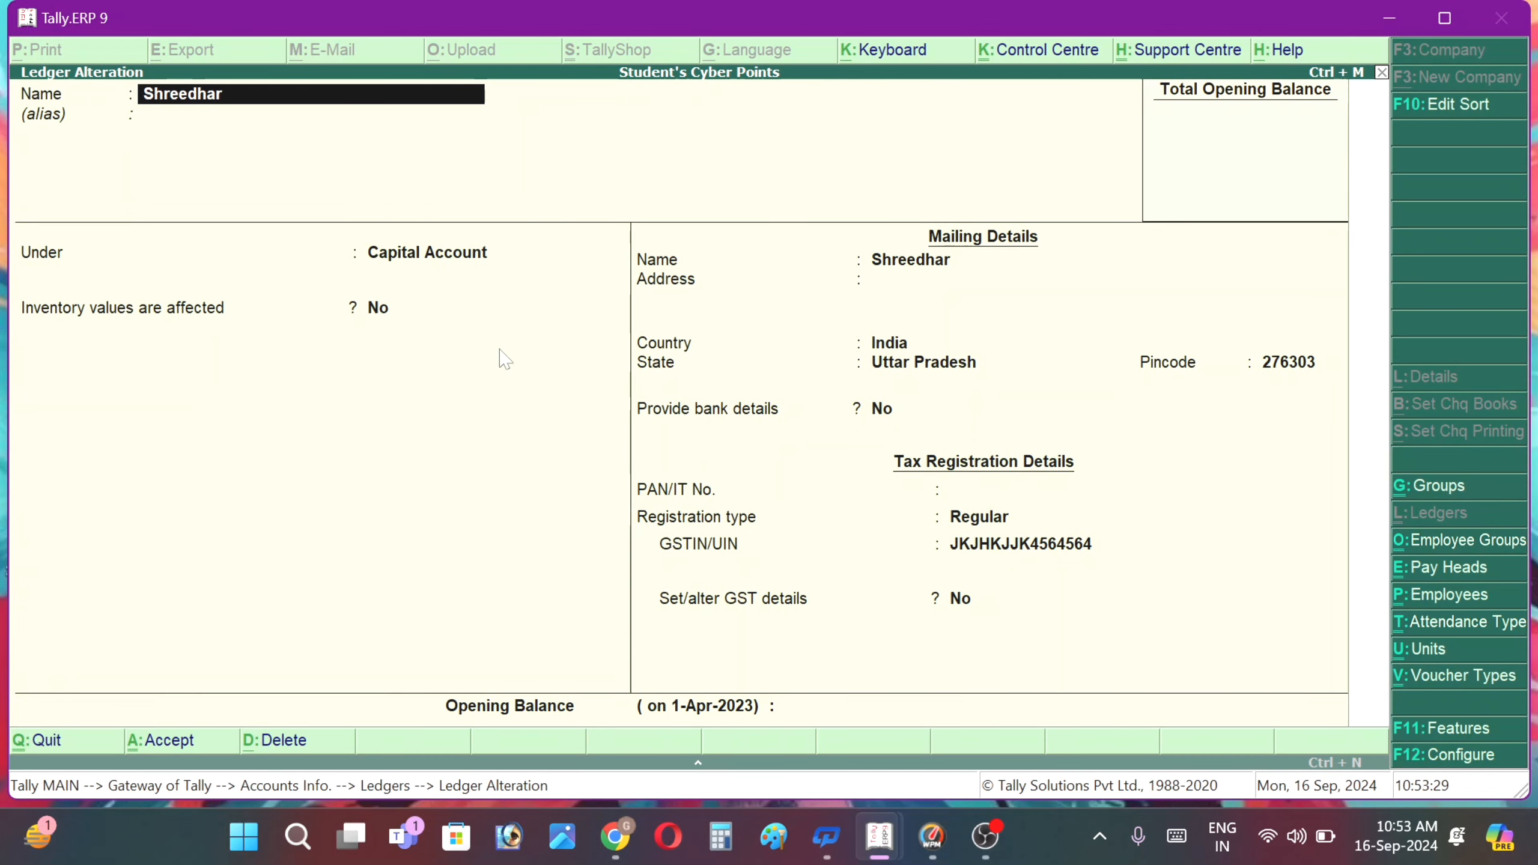
- Set the ledger's group to Sundry Creditors, leaving its name and alias as they are
{"action": "key", "text": "Return"}
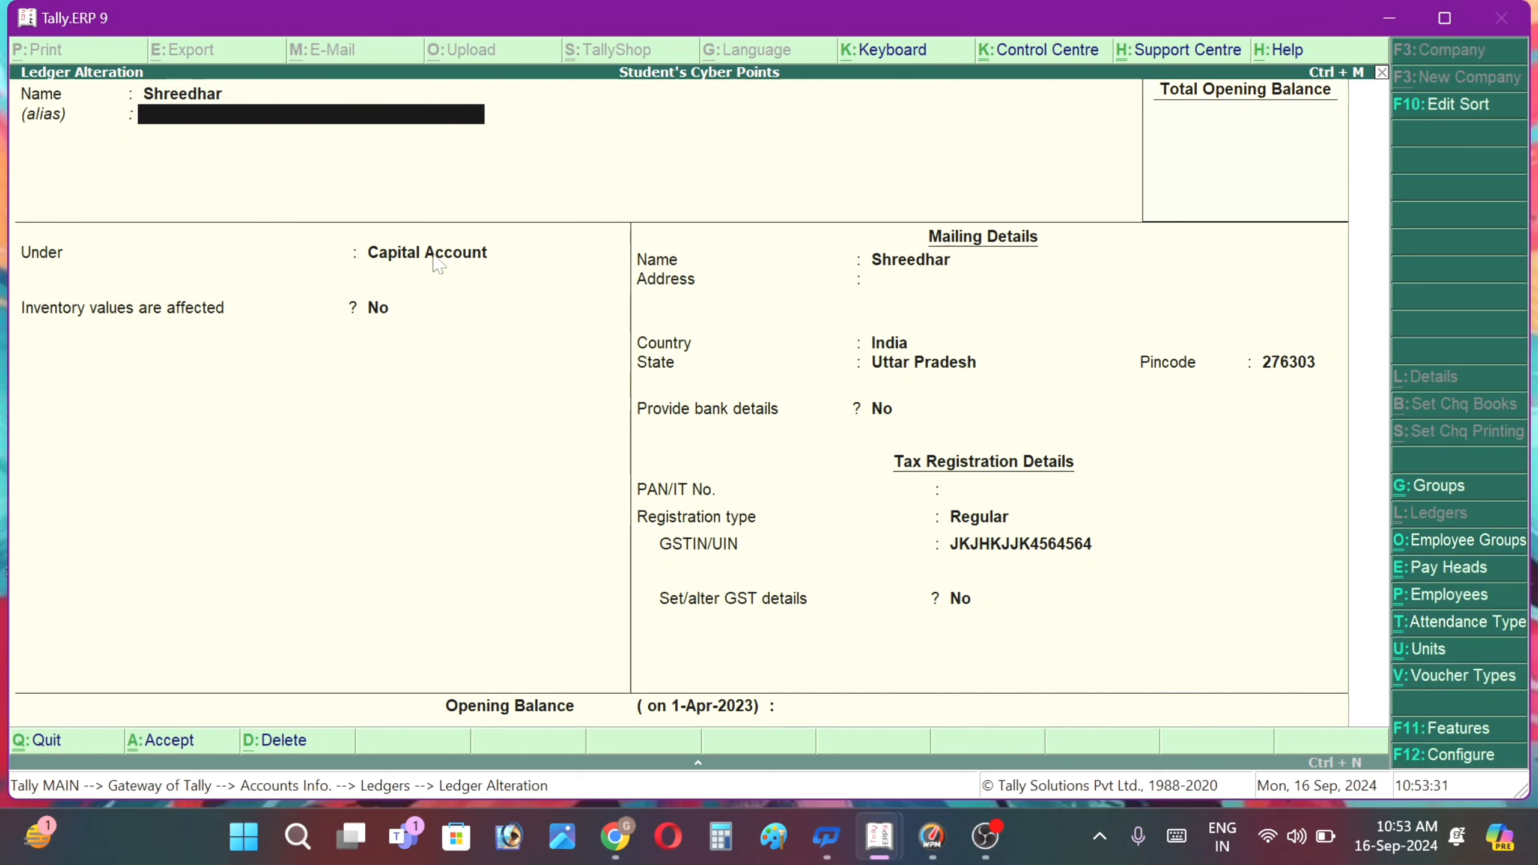
{"action": "key", "text": "Return"}
{"action": "type", "text": "Sun"}
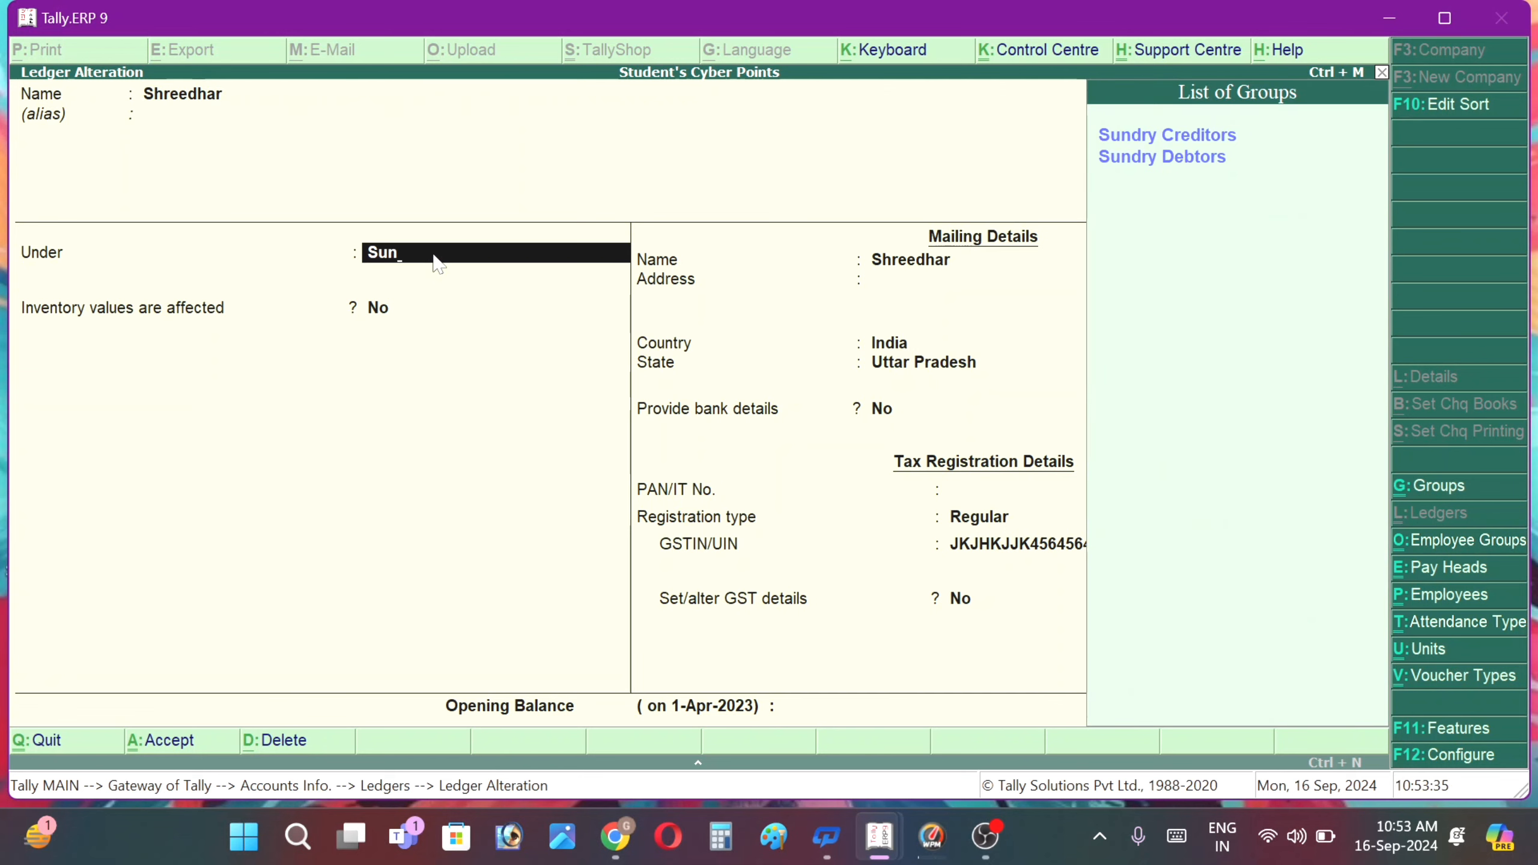
{"action": "key", "text": "Return"}
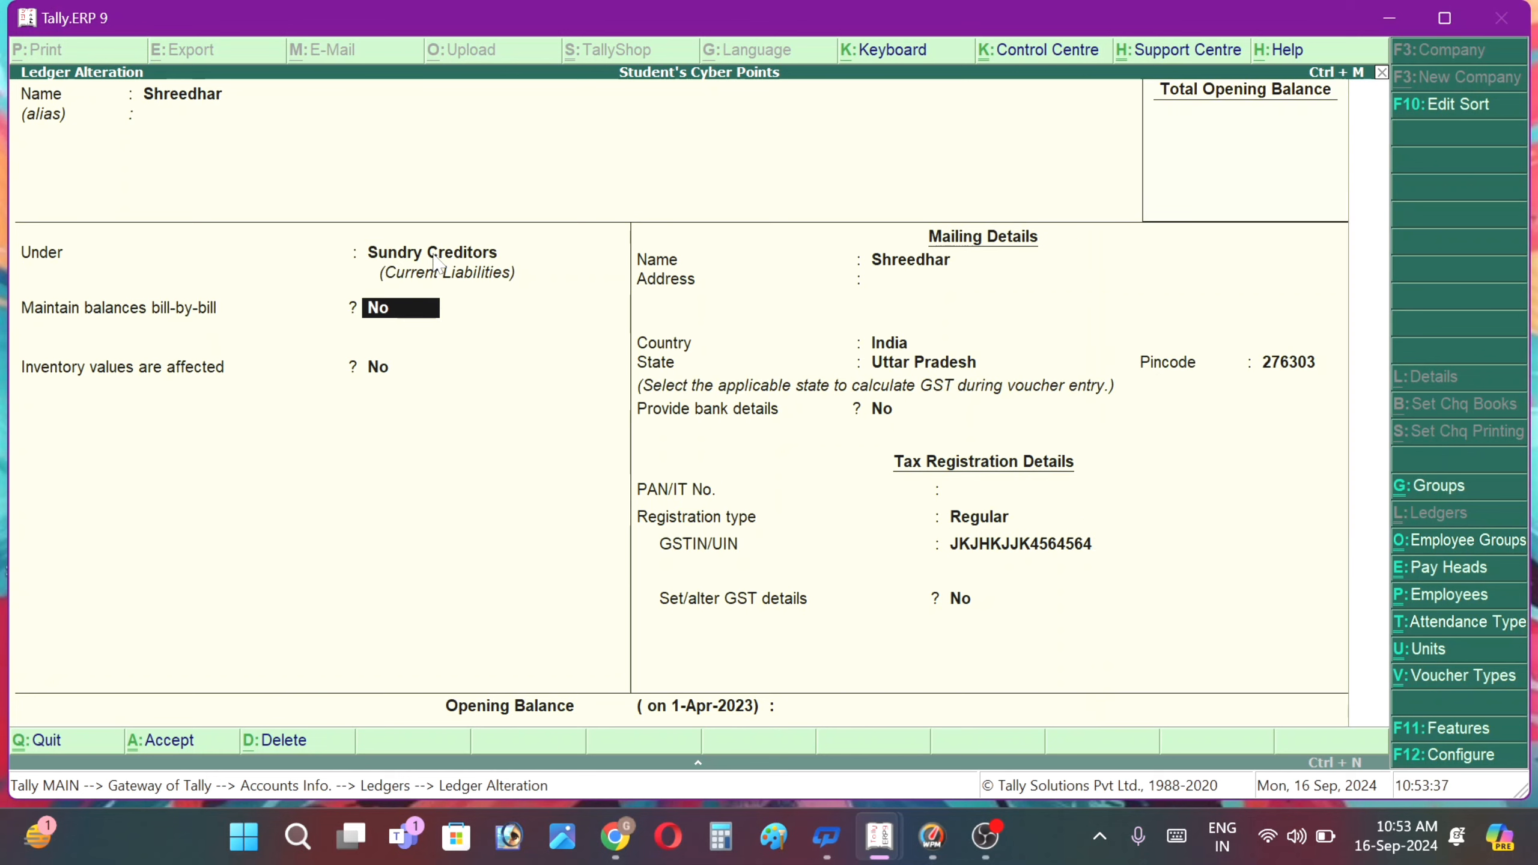
- Keep the ledger's remaining balance, mailing and tax registration details, and accept the alteration
{"action": "key", "text": "Return"}
{"action": "key", "text": "Return"}
{"action": "key", "text": "Return"}
{"action": "key", "text": "Return"}
{"action": "key", "text": "Return"}
{"action": "key", "text": "Return"}
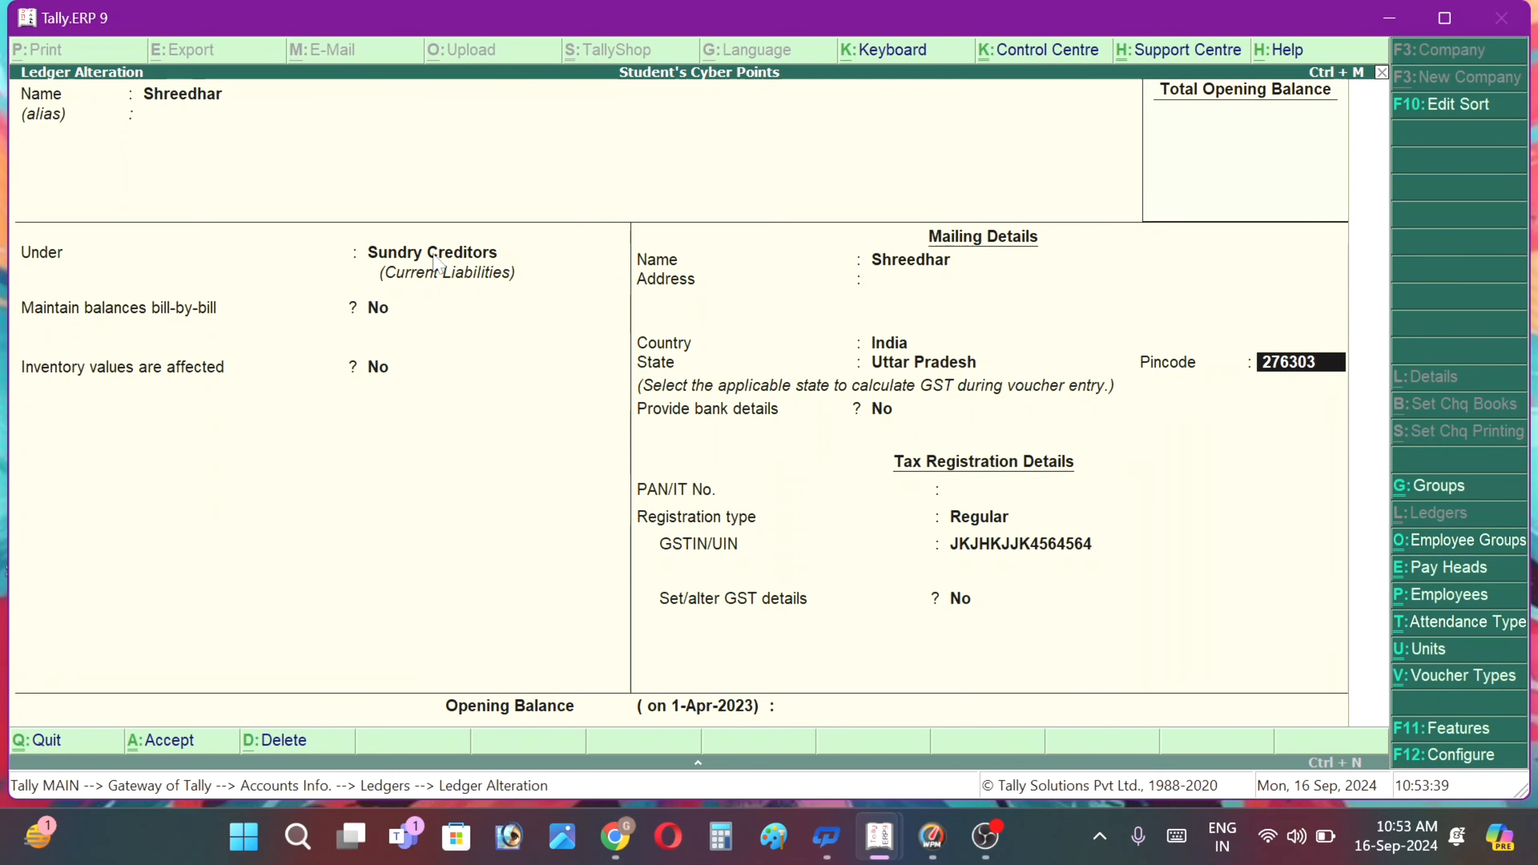
{"action": "key", "text": "Return"}
{"action": "key", "text": "Return"}
{"action": "key", "text": "Return"}
{"action": "key", "text": "Return"}
{"action": "key", "text": "Return"}
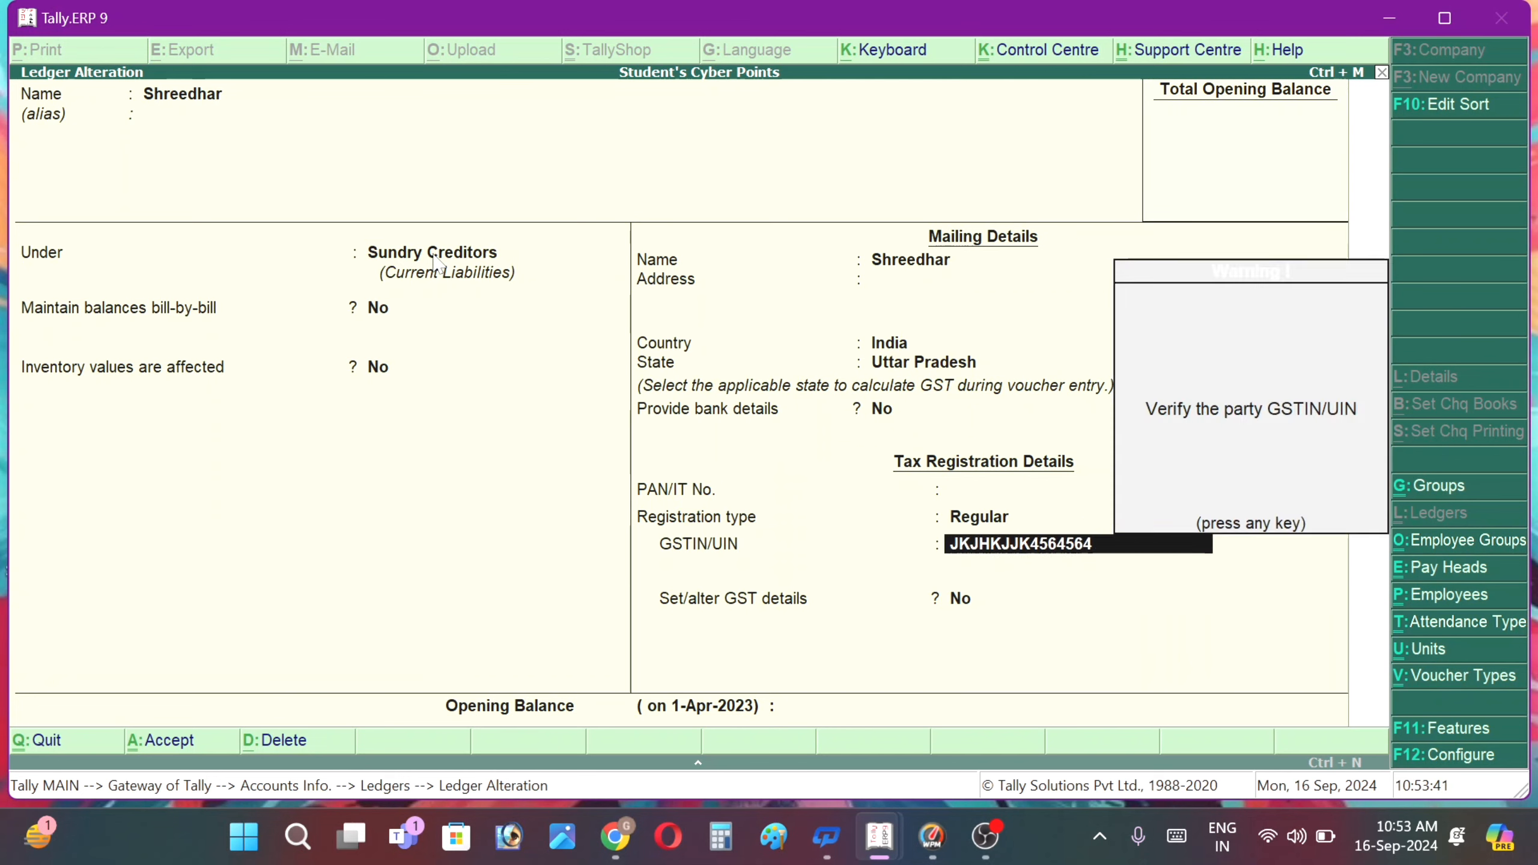
{"action": "key", "text": "Return"}
{"action": "key", "text": "Return"}
{"action": "key", "text": "Return"}
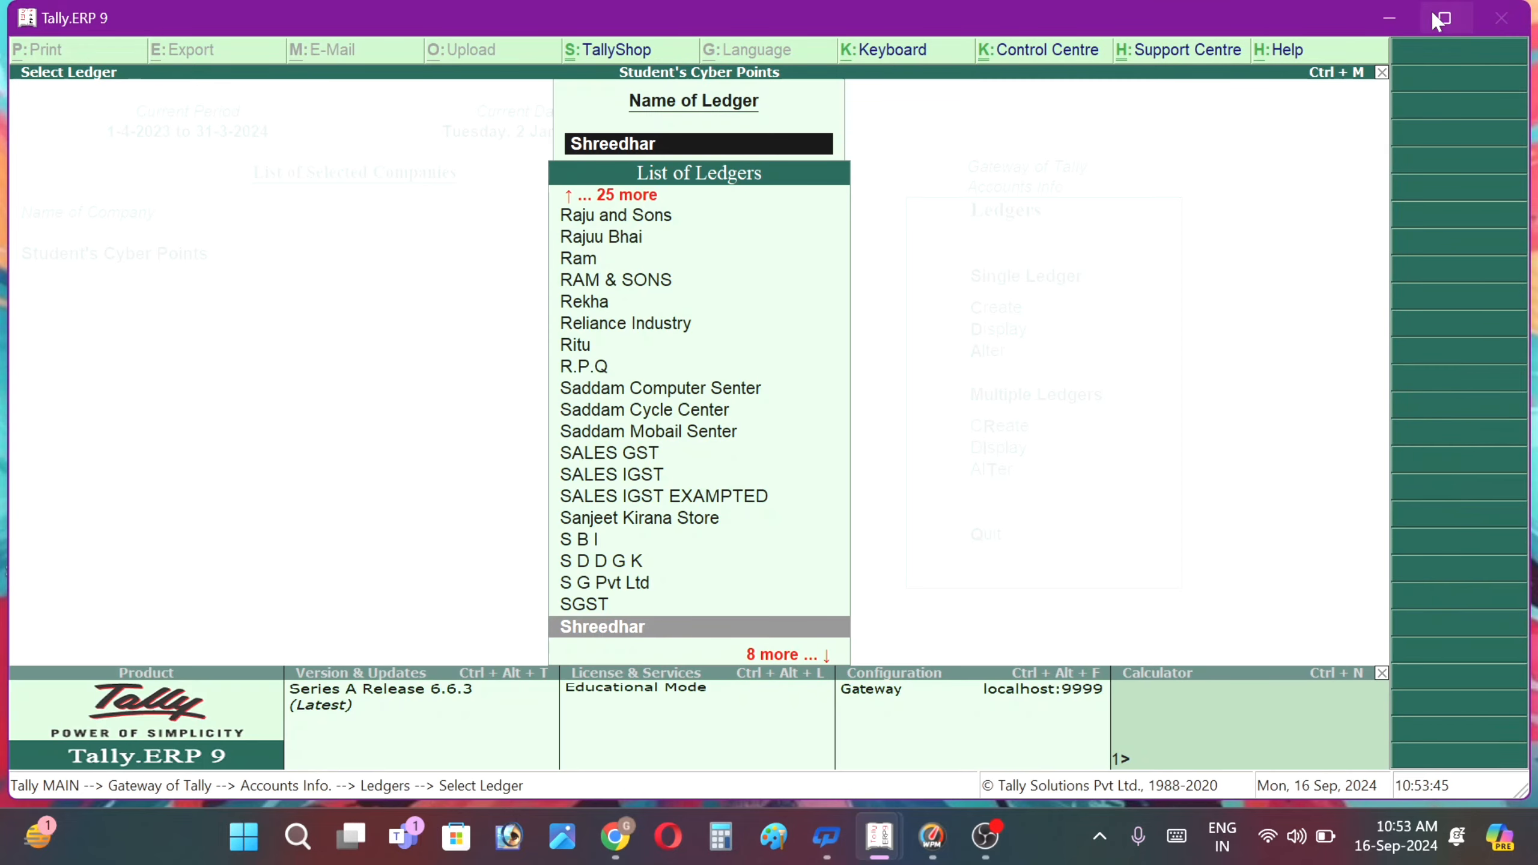
- Leave the ledger alteration list, return to the Gateway of Tally, and start a new purchase voucher
{"action": "key", "text": "Escape"}
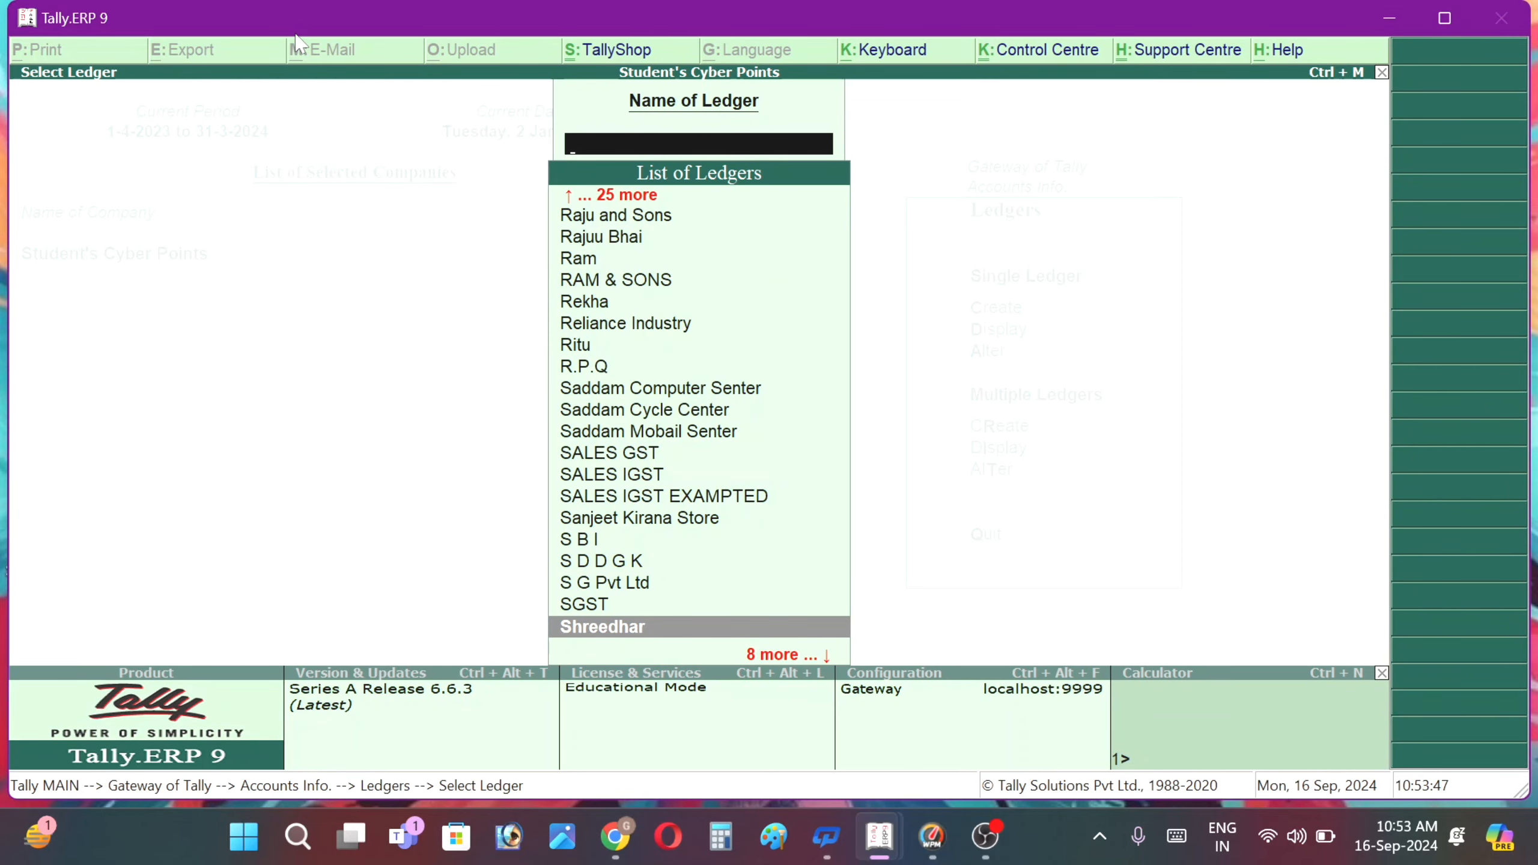
{"action": "key", "text": "Escape"}
{"action": "key", "text": "Escape"}
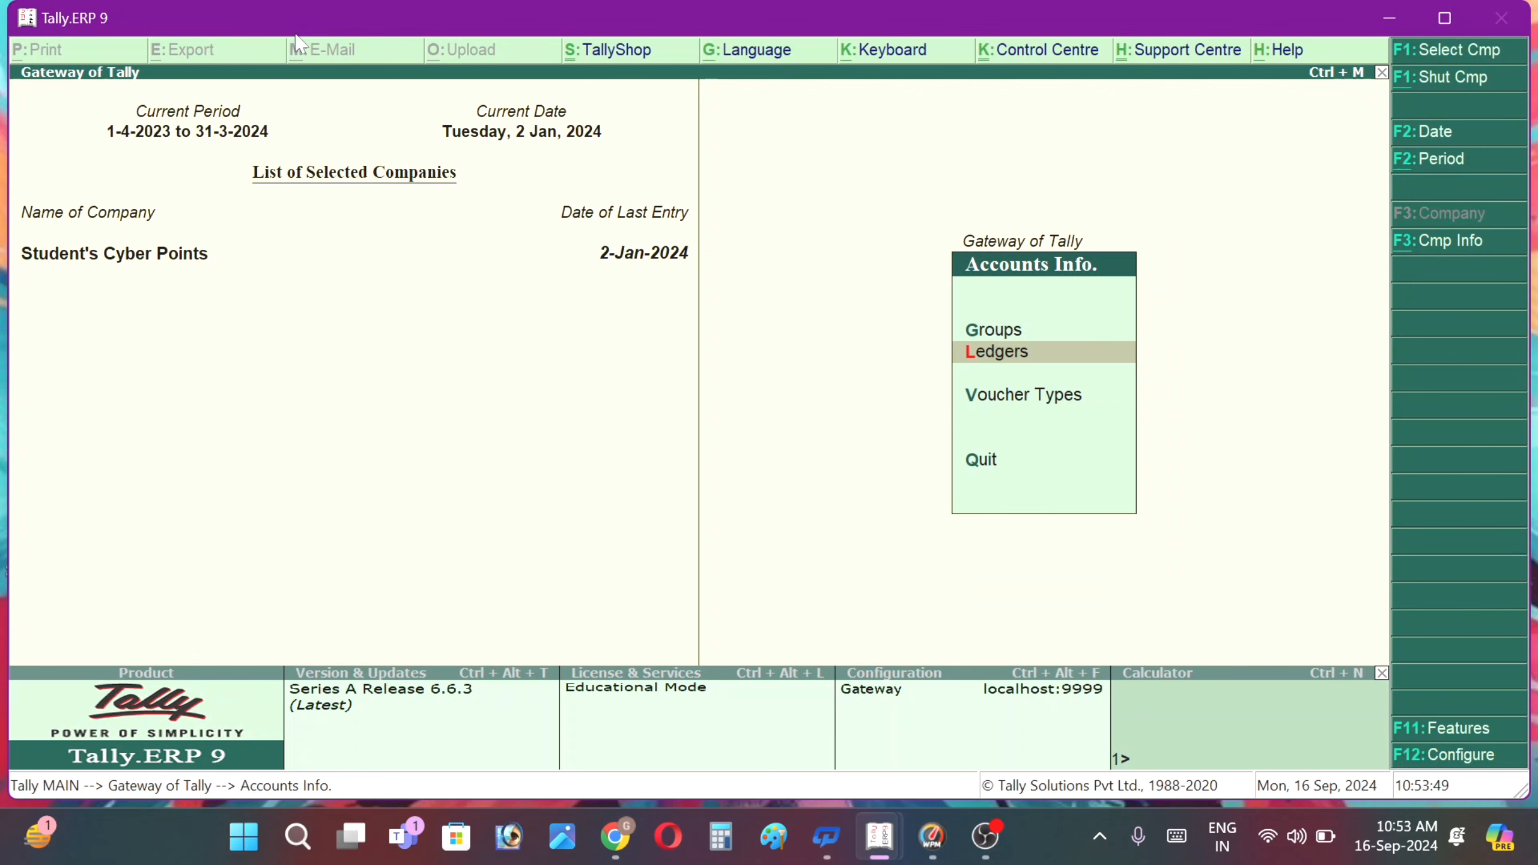
{"action": "key", "text": "Escape"}
{"action": "key", "text": "v"}
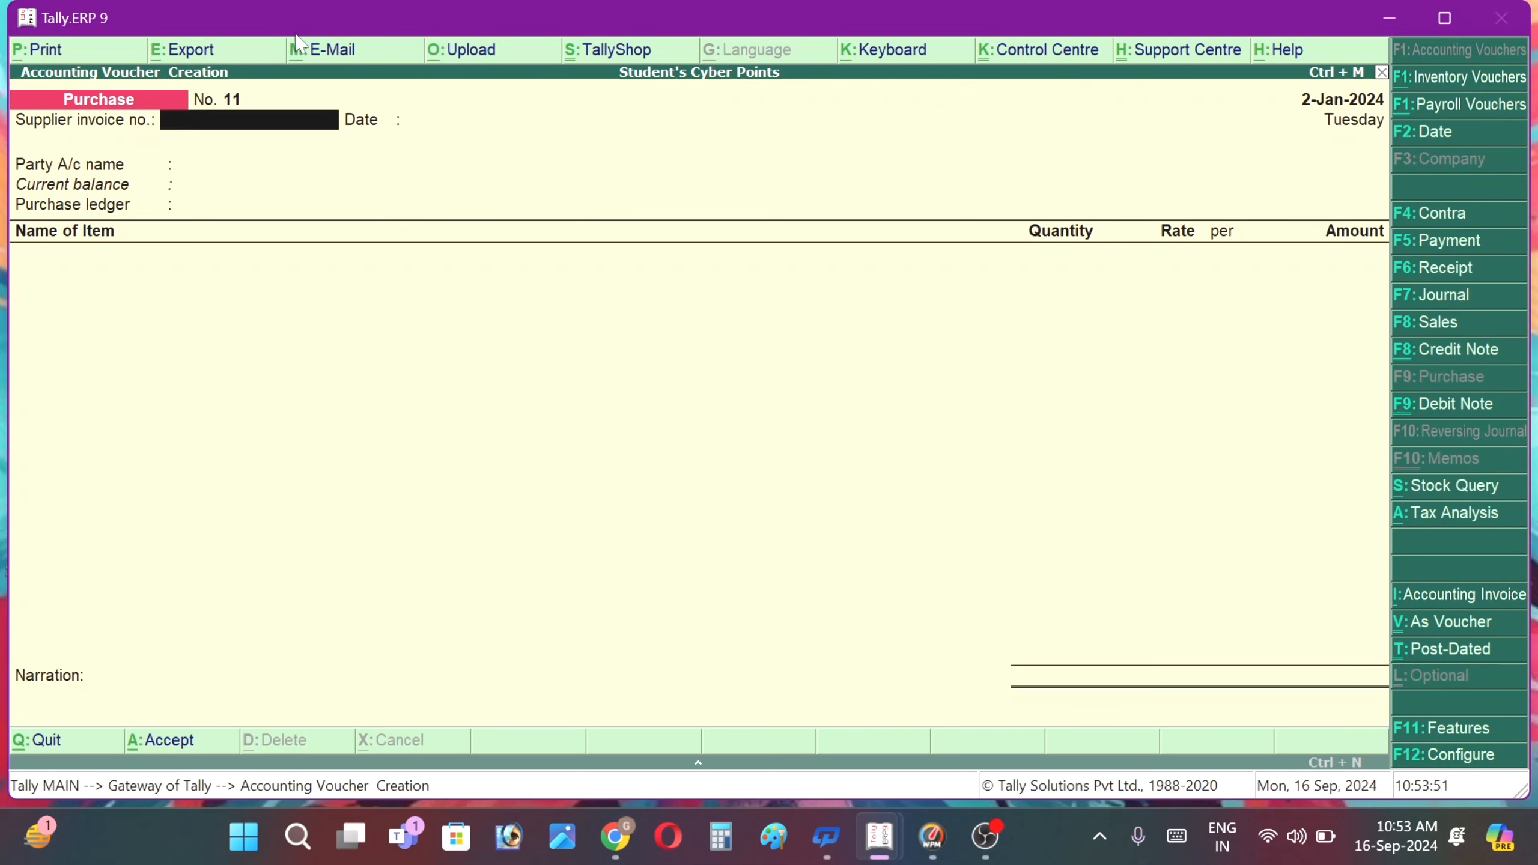
- Enter supplier invoice number 123, keep the date 2-Jan-2024, and choose the regrouped supplier ledger as the party account
{"action": "type", "text": "123"}
{"action": "key", "text": "Return"}
{"action": "key", "text": "Return"}
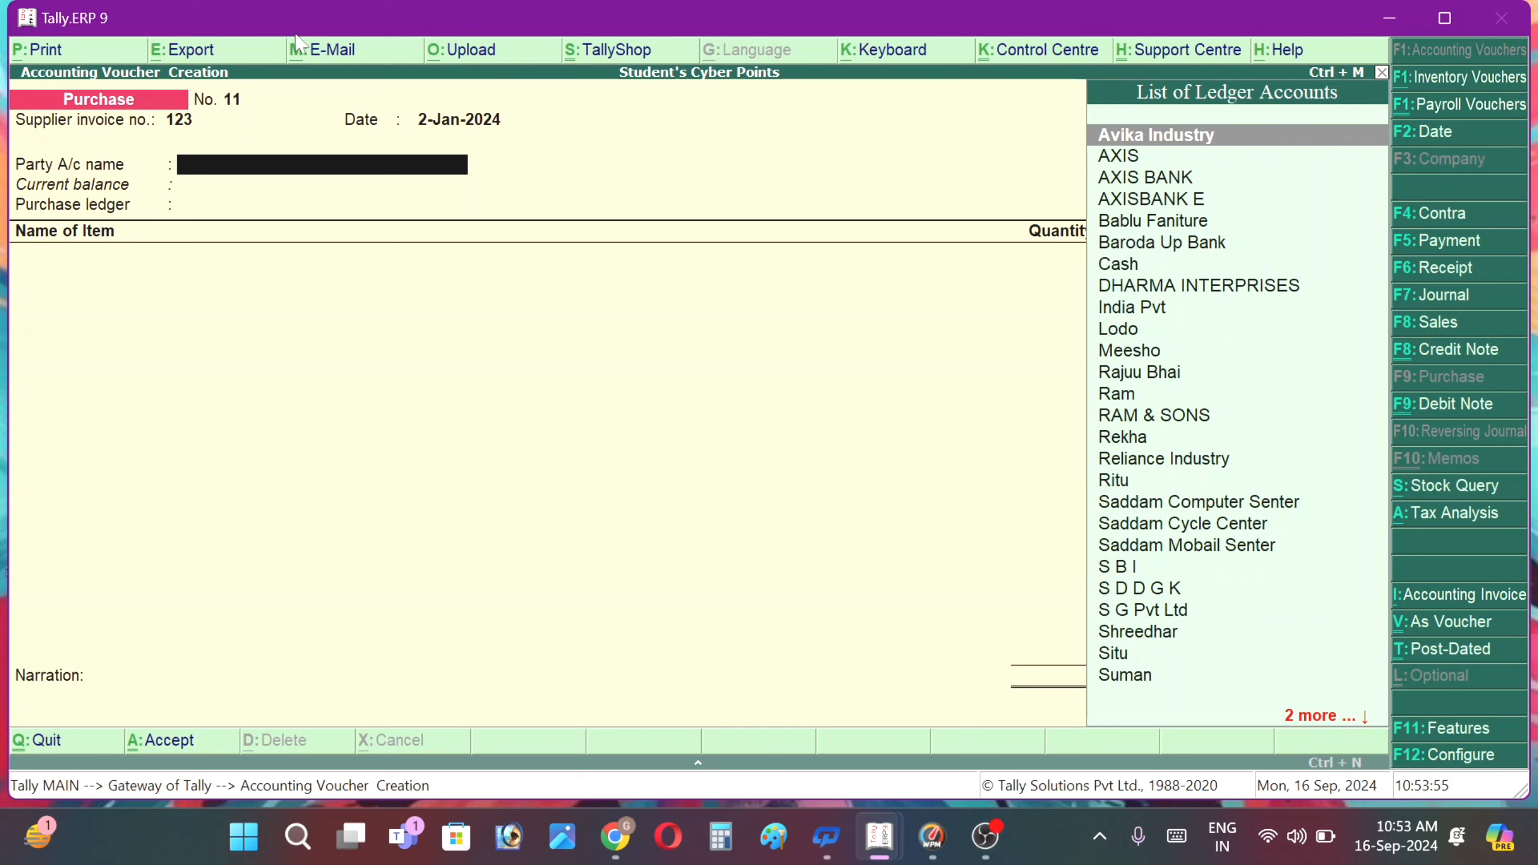
{"action": "type", "text": "Sh"}
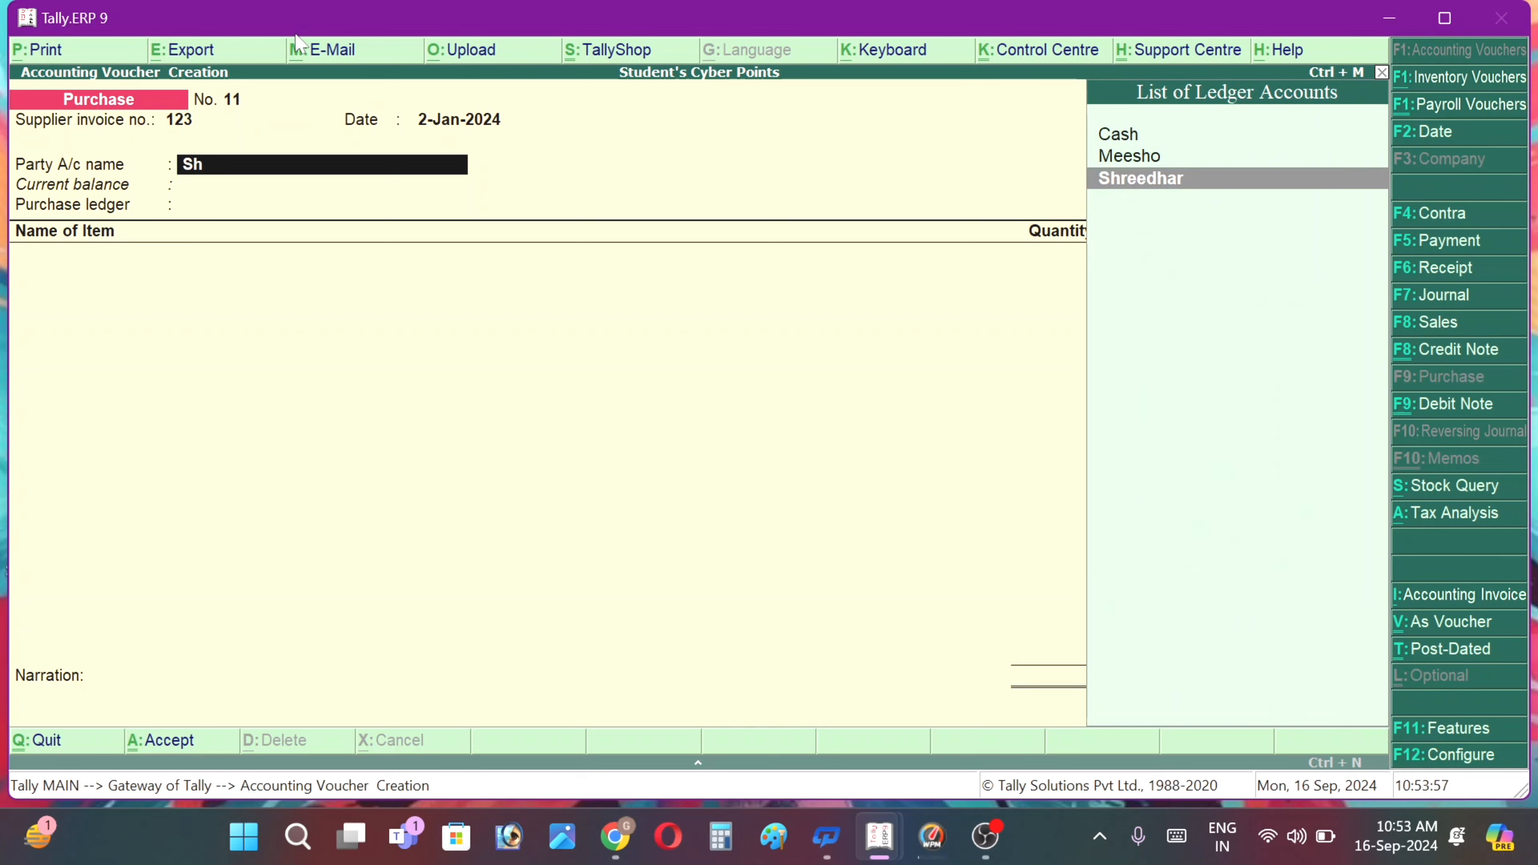
{"action": "left_click", "coordinate": [1118, 179]}
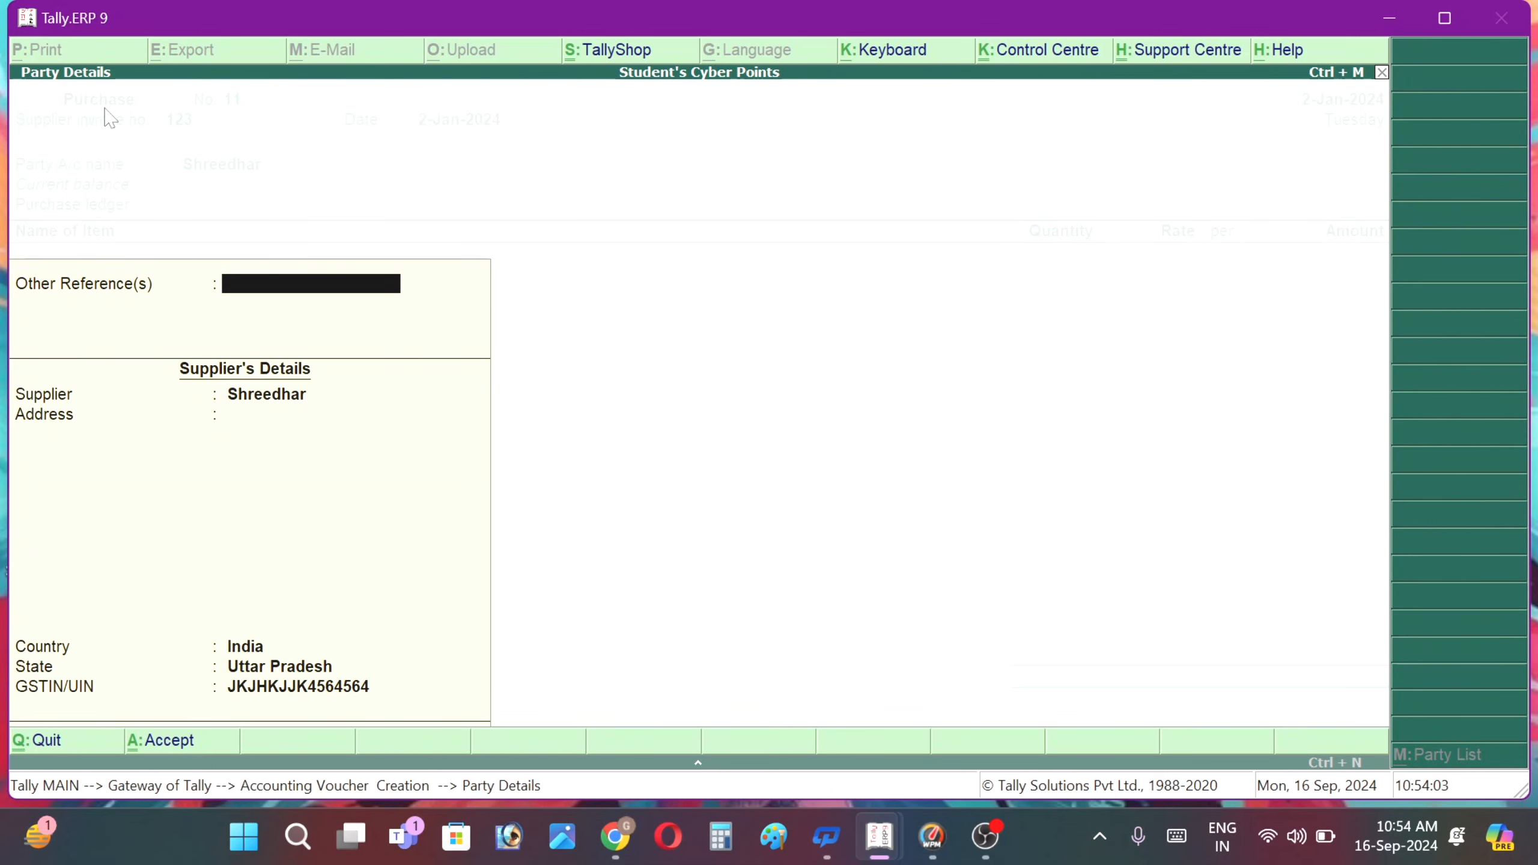
- Abandon the unfinished purchase voucher and return to the Gateway of Tally
{"action": "key", "text": "Escape"}
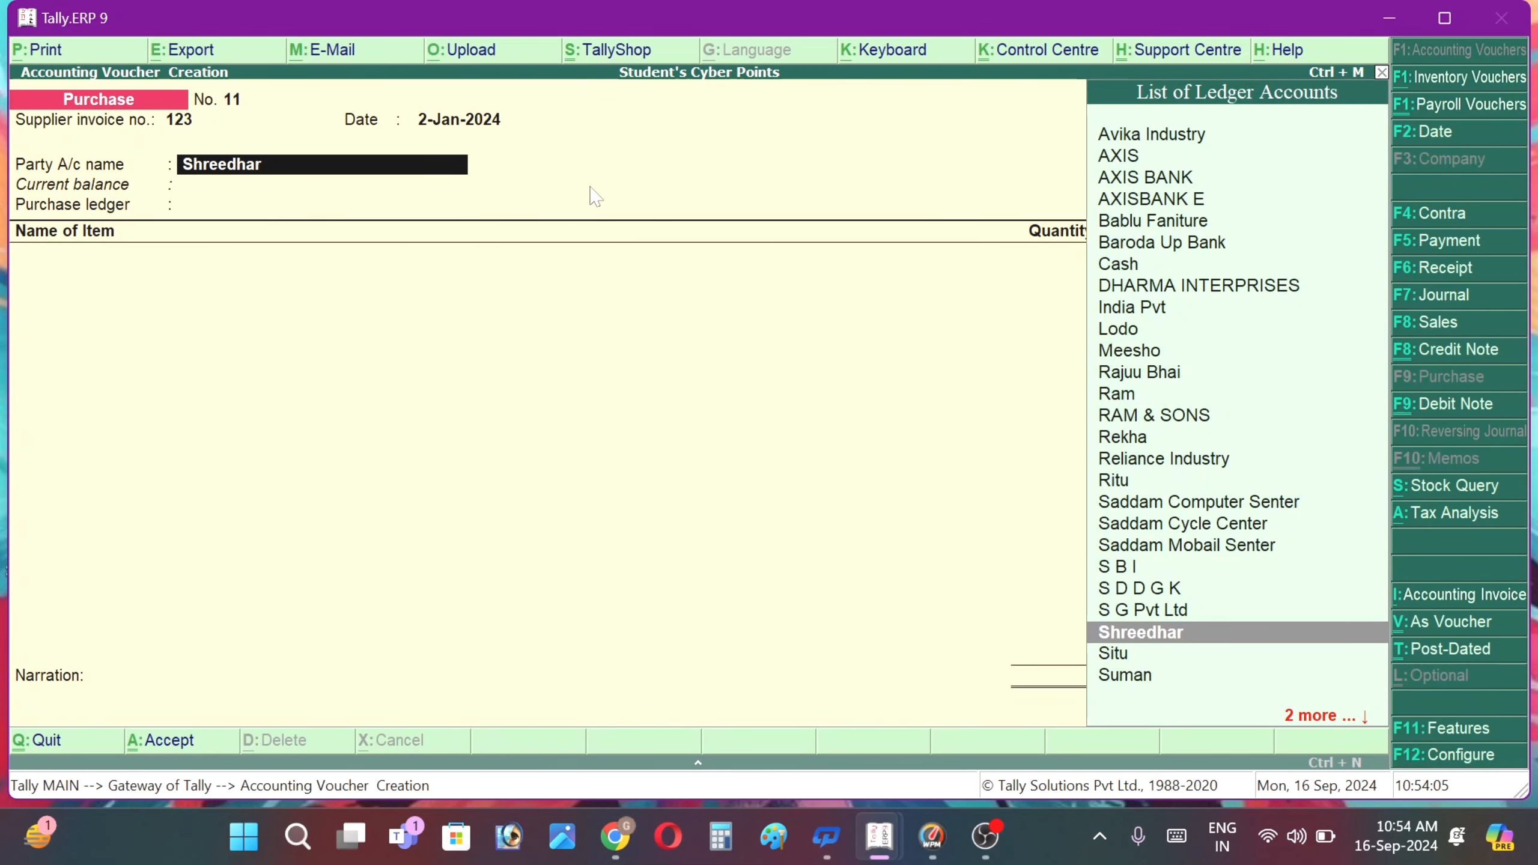
{"action": "key", "text": "BackSpace"}
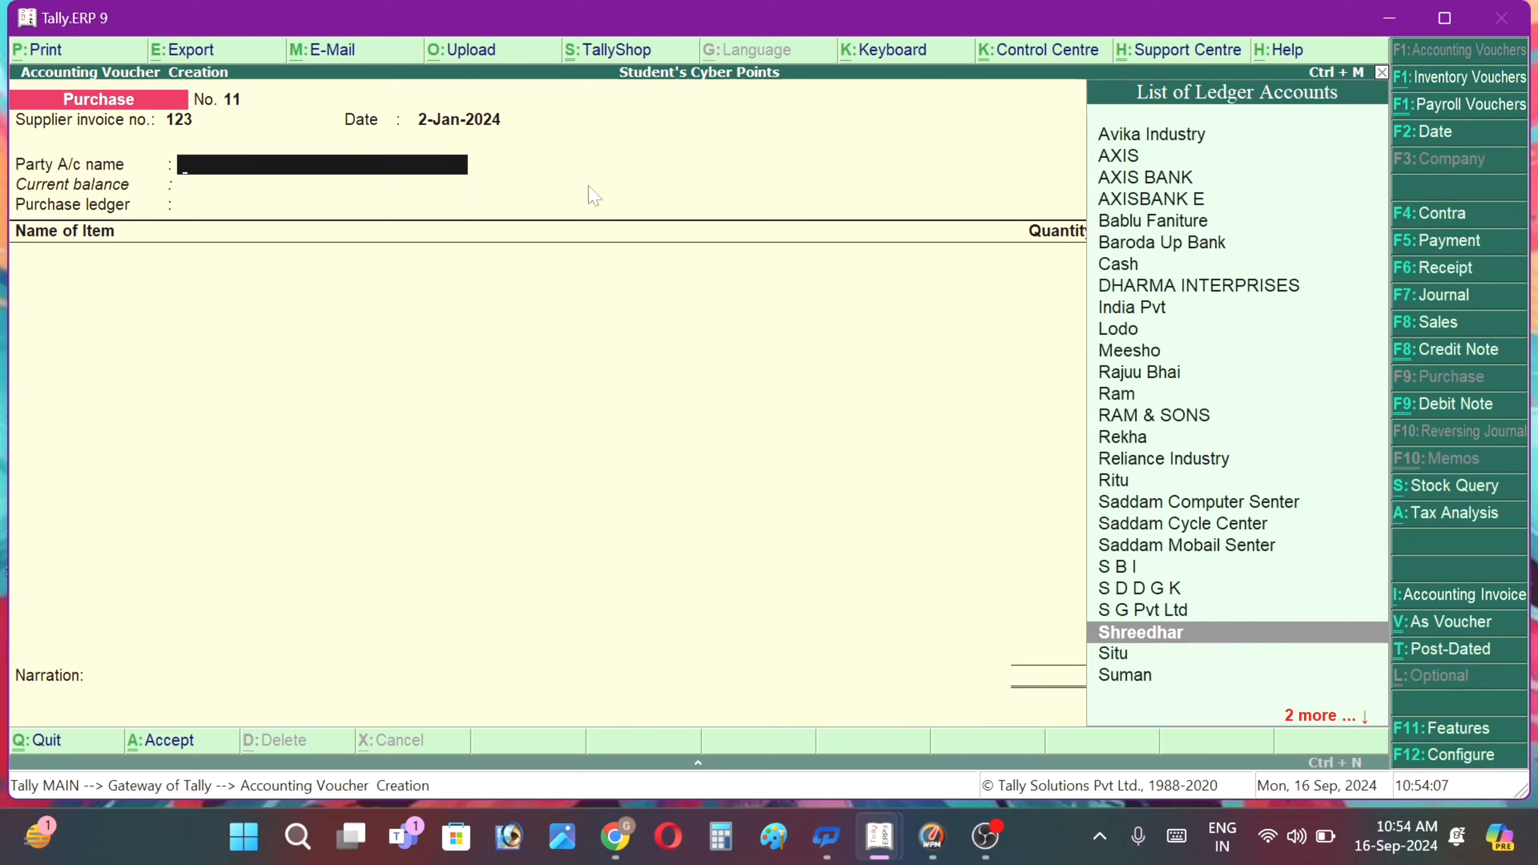
{"action": "key", "text": "Escape"}
{"action": "key", "text": "y"}
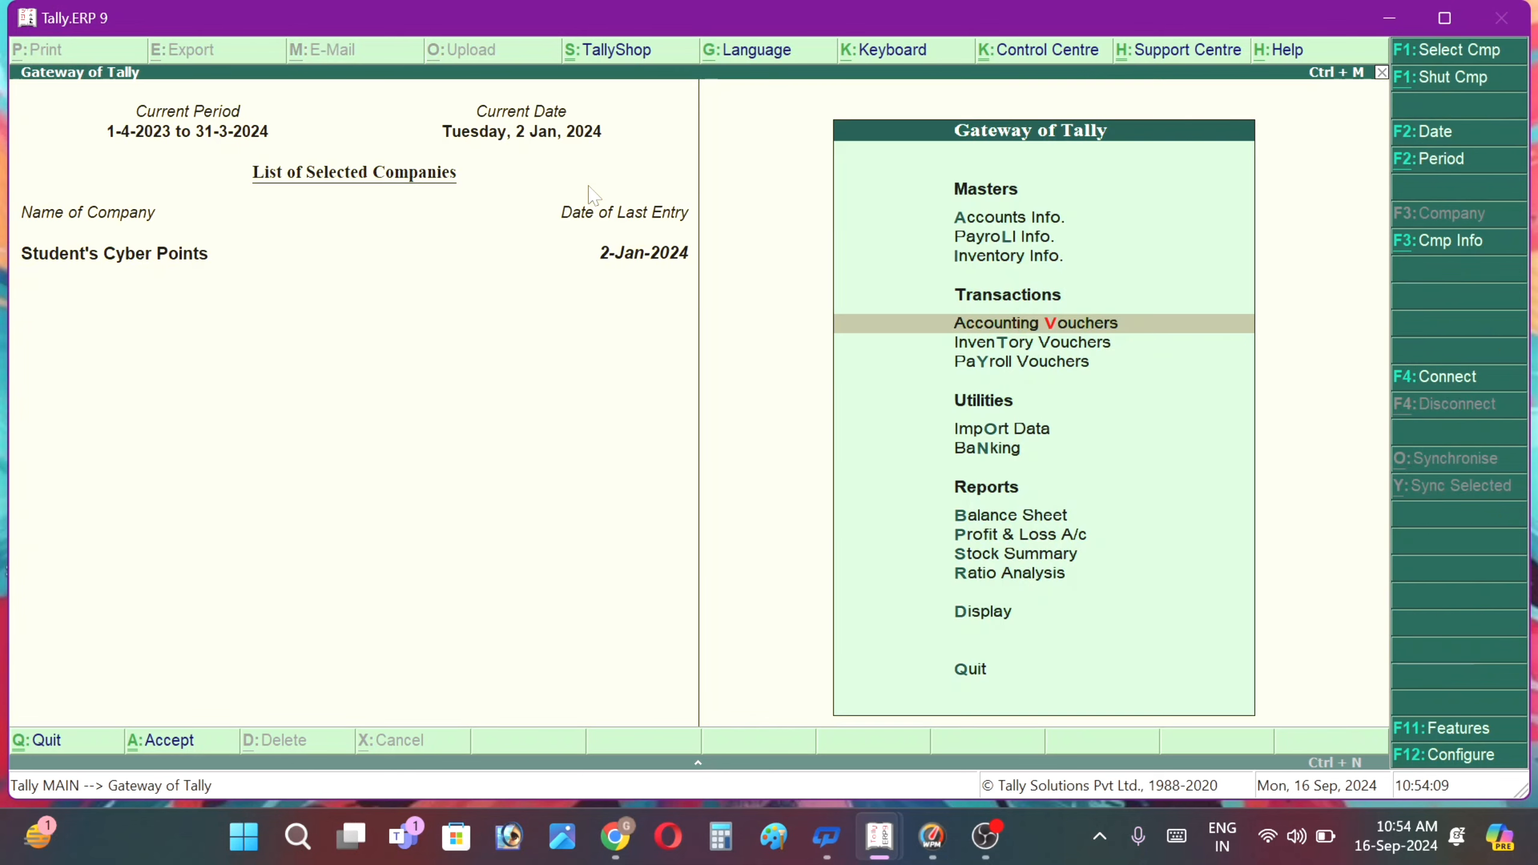
- Open the stock group options in the inventory masters
{"action": "key", "text": "Up"}
{"action": "key", "text": "Up"}
{"action": "key", "text": "Up"}
{"action": "key", "text": "Up"}
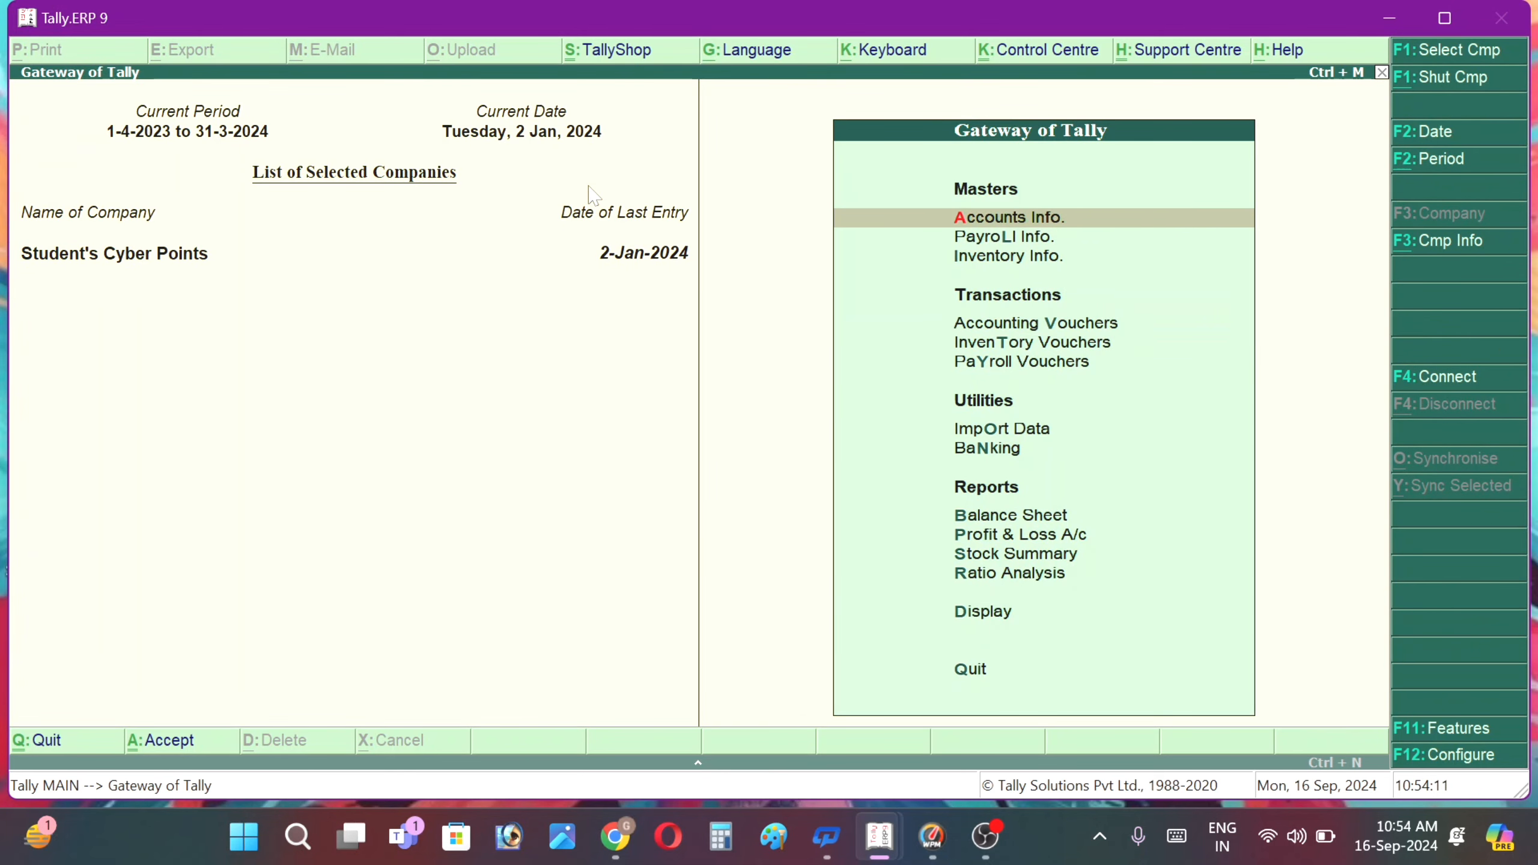
{"action": "key", "text": "Down"}
{"action": "key", "text": "Down"}
{"action": "key", "text": "Down"}
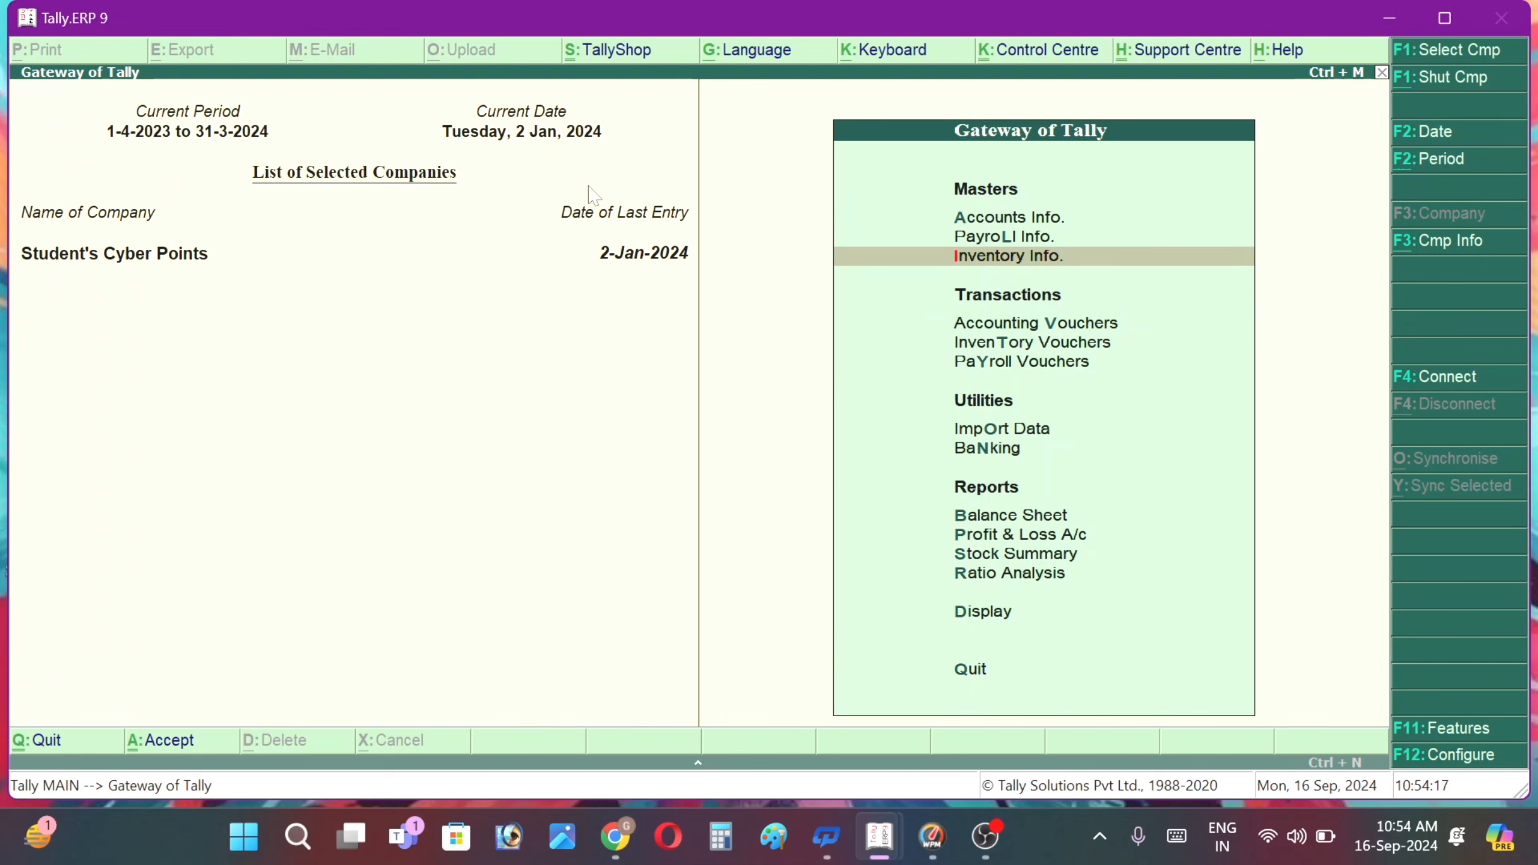
{"action": "key", "text": "Return"}
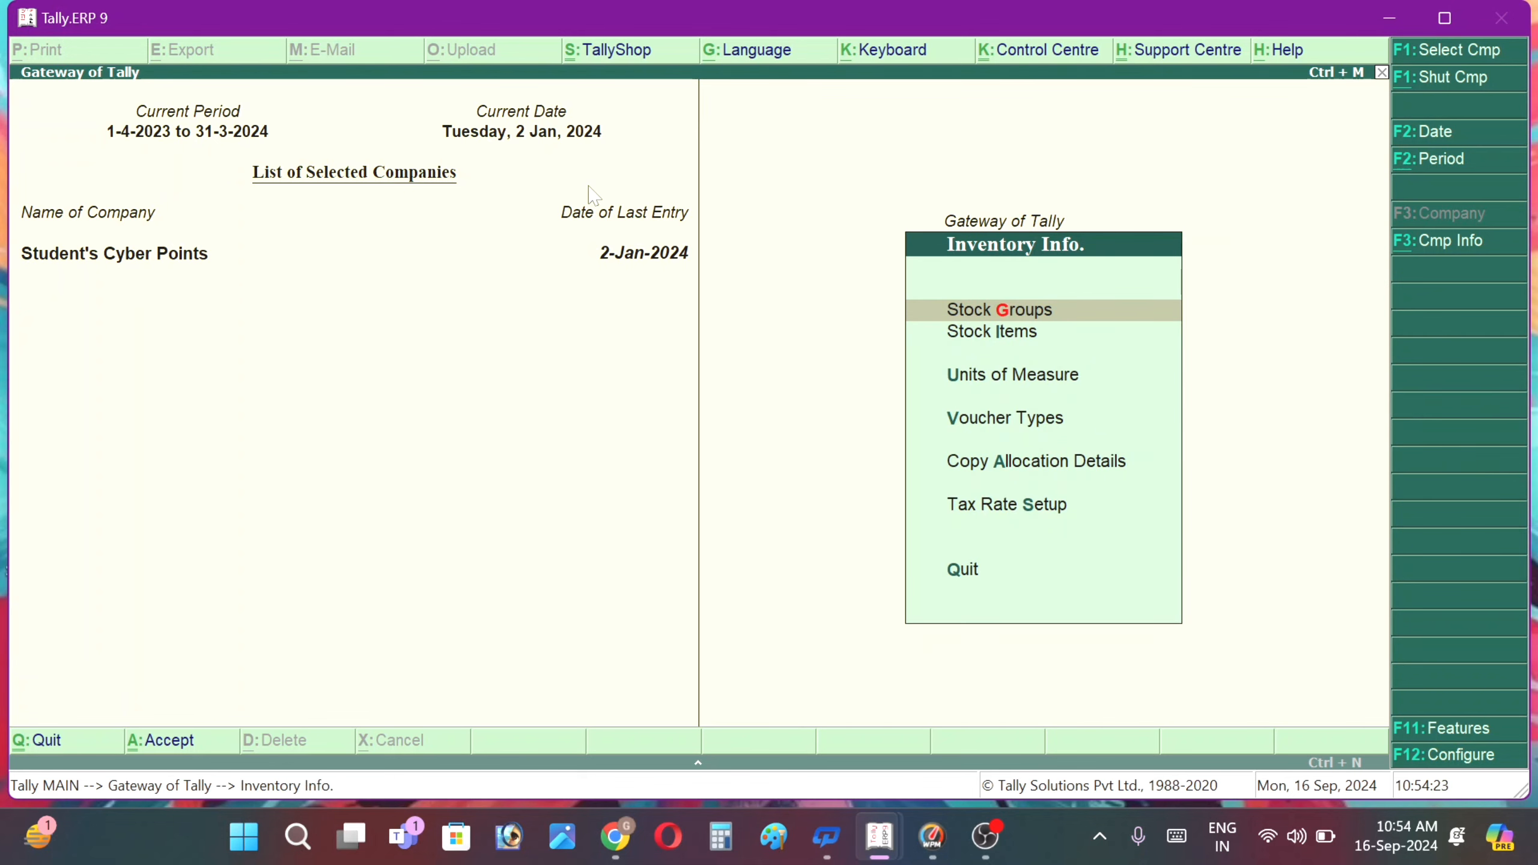
{"action": "key", "text": "Return"}
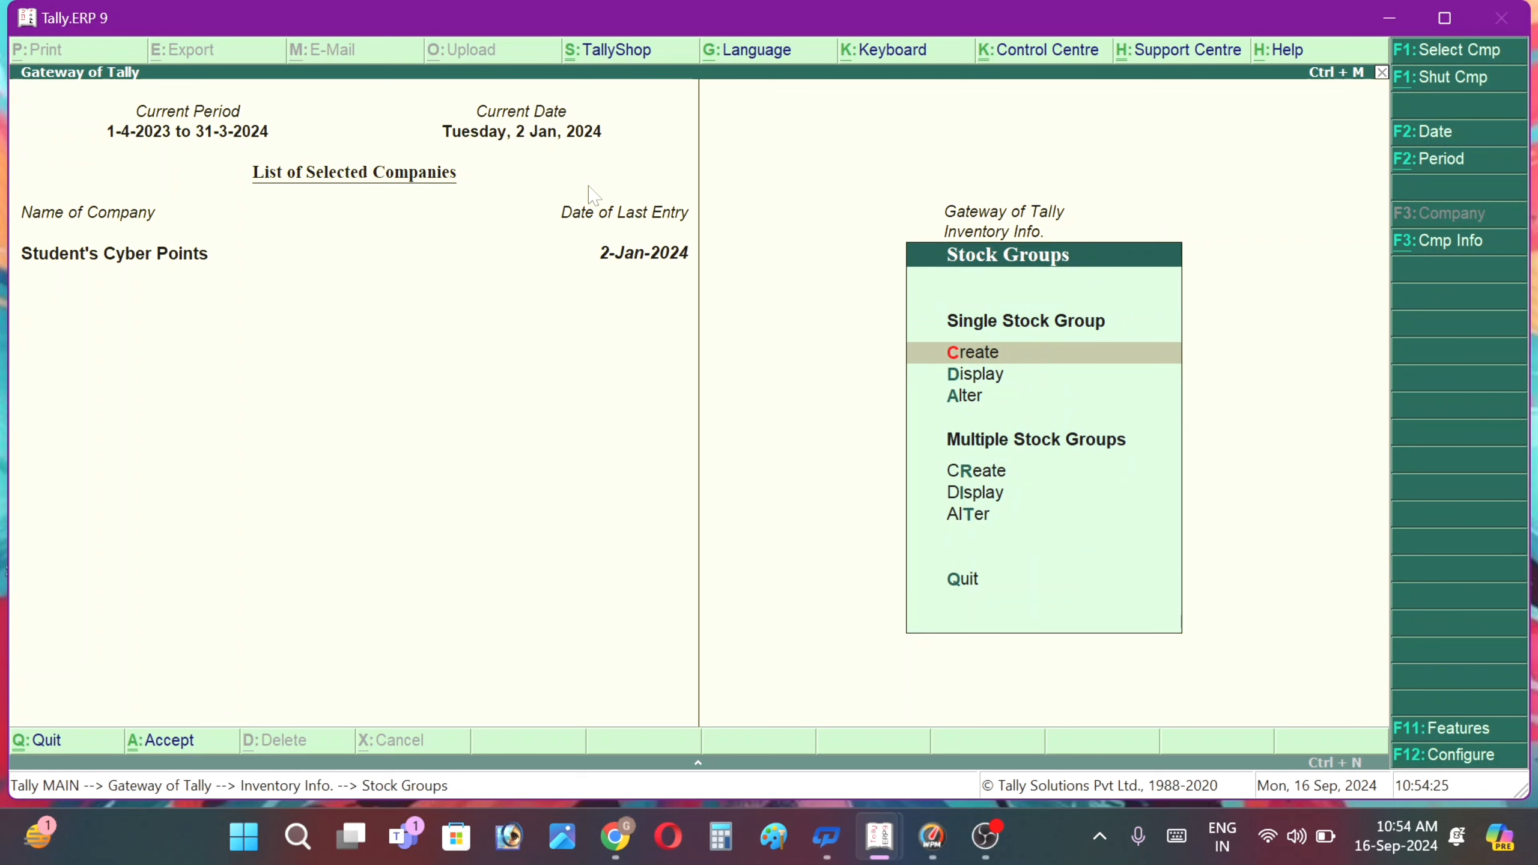
- Display the details of the ITEM @ 00% stock group, then return to the stock group options
{"action": "key", "text": "Down"}
{"action": "key", "text": "Return"}
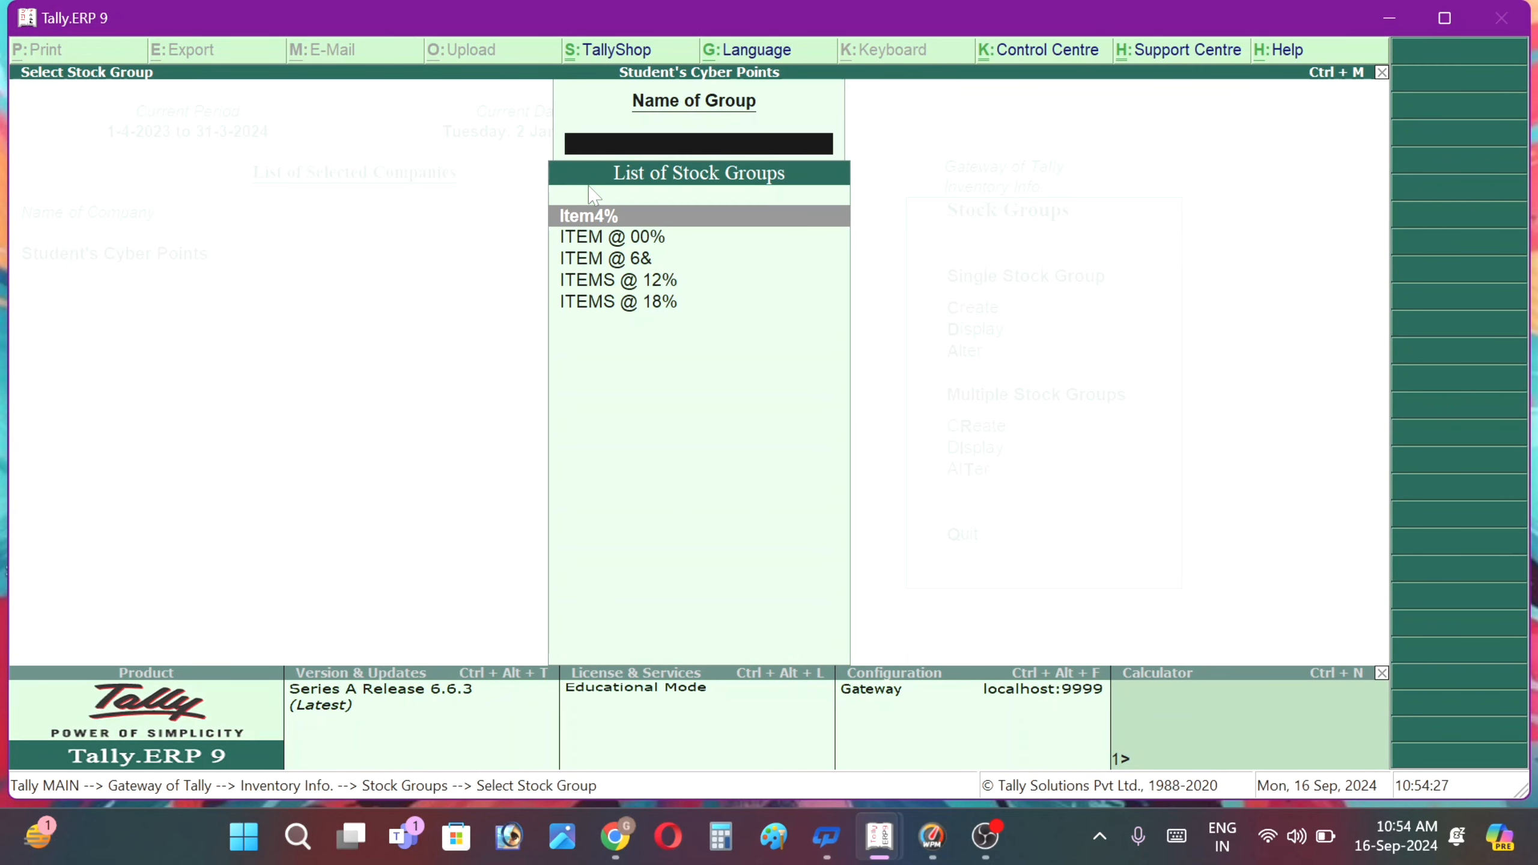
{"action": "key", "text": "Down"}
{"action": "key", "text": "Down"}
{"action": "key", "text": "Down"}
{"action": "key", "text": "Down"}
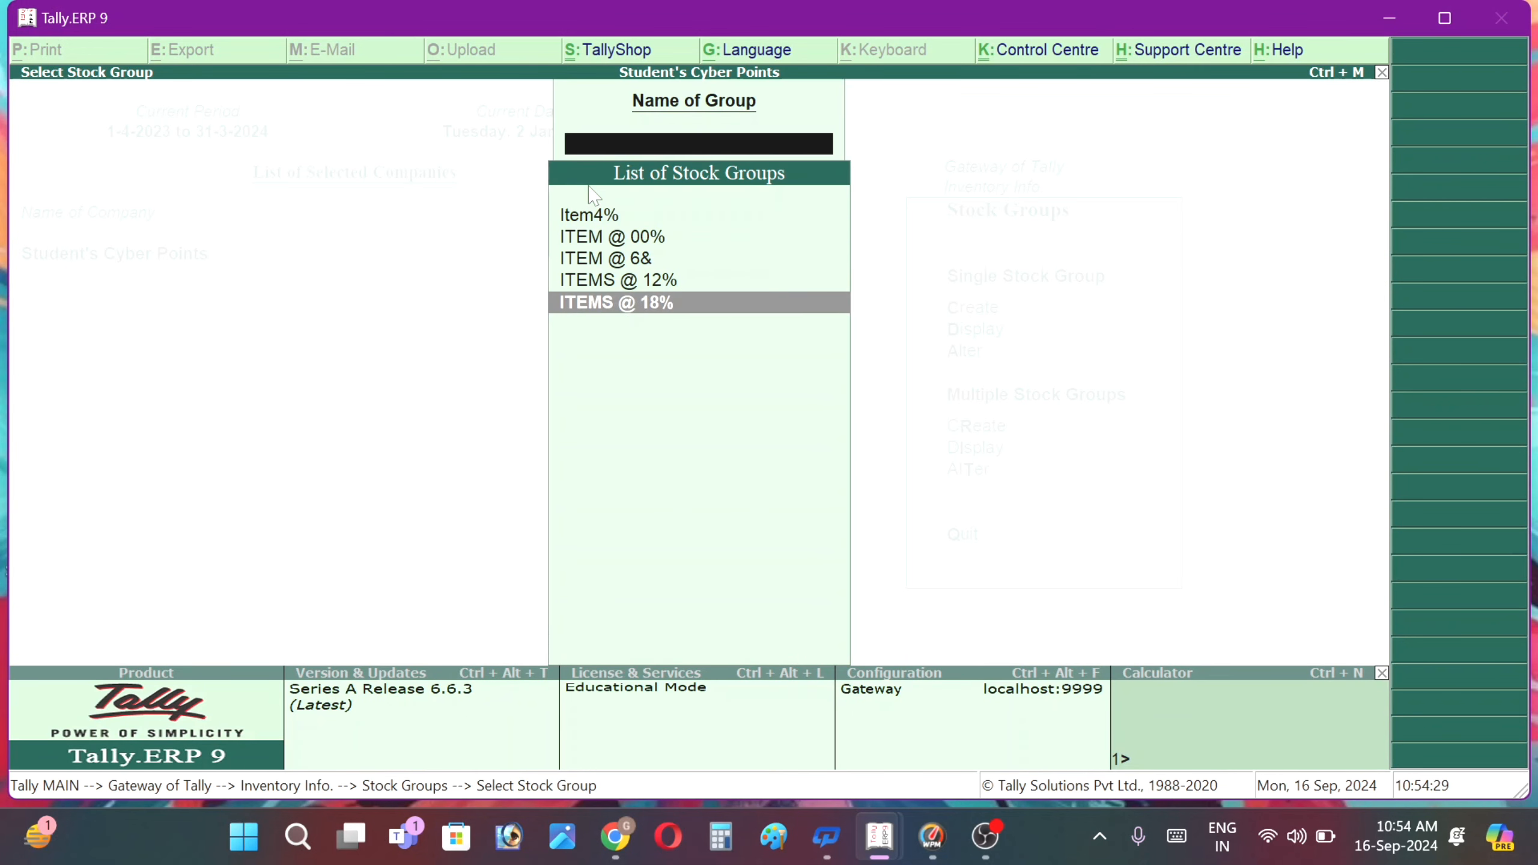
{"action": "key", "text": "Up"}
{"action": "key", "text": "Up"}
{"action": "key", "text": "Up"}
{"action": "key", "text": "Up"}
{"action": "key", "text": "Down"}
{"action": "key", "text": "Down"}
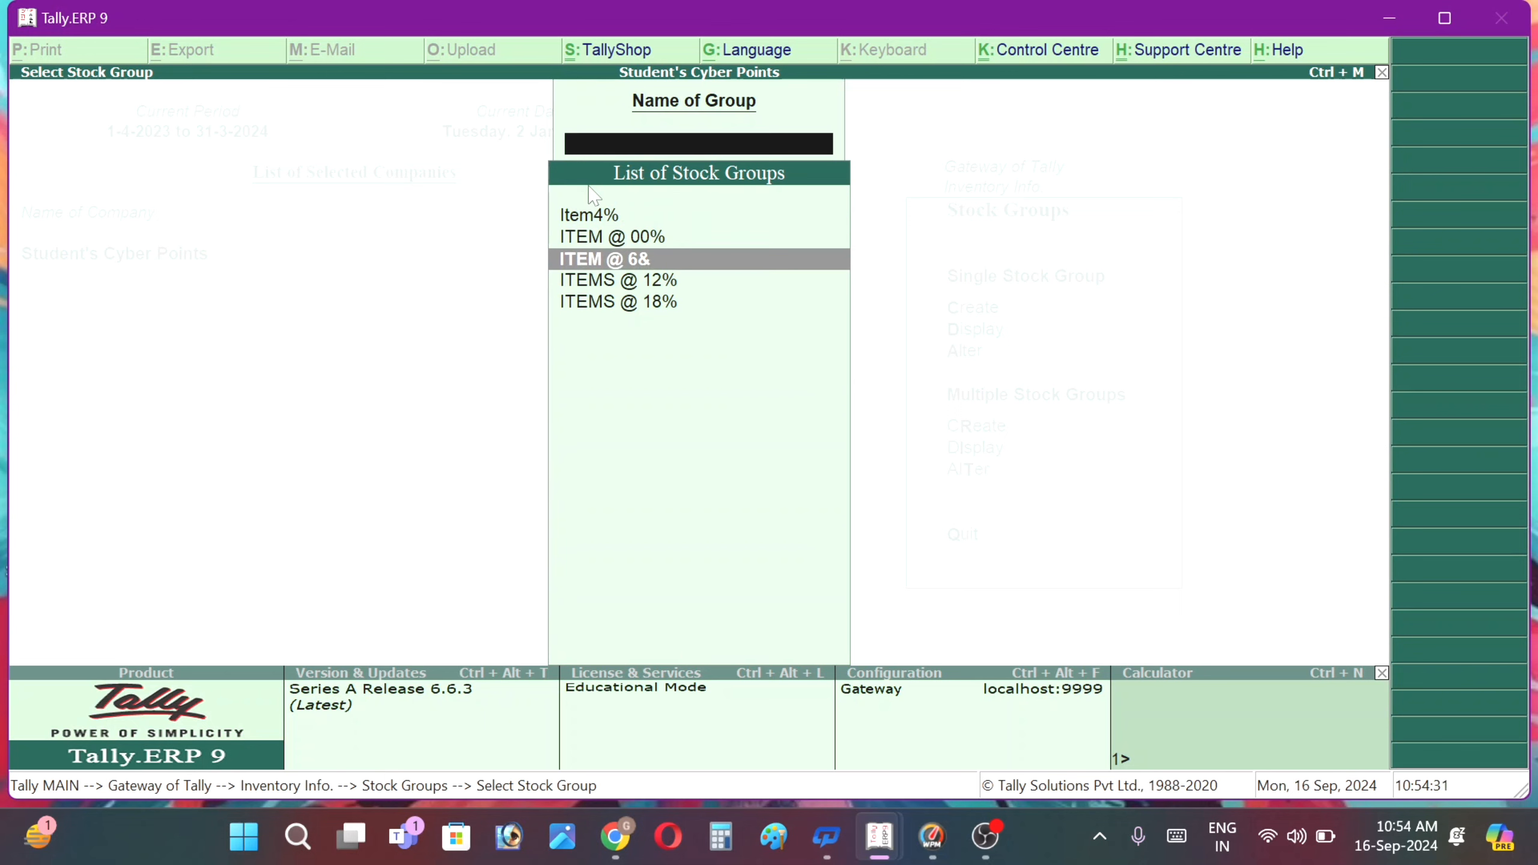
{"action": "key", "text": "Up"}
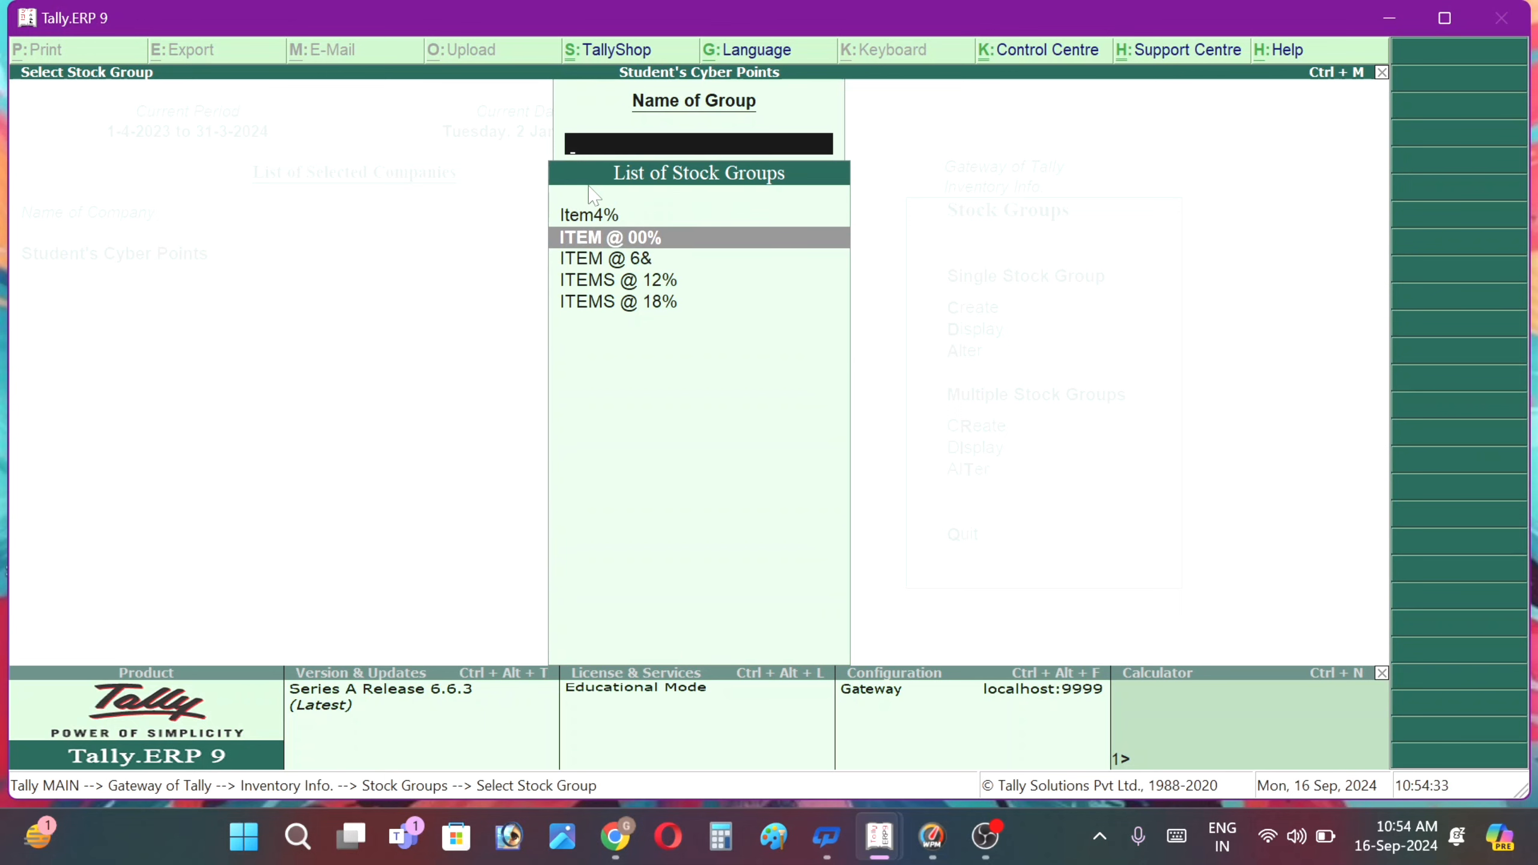
{"action": "key", "text": "Return"}
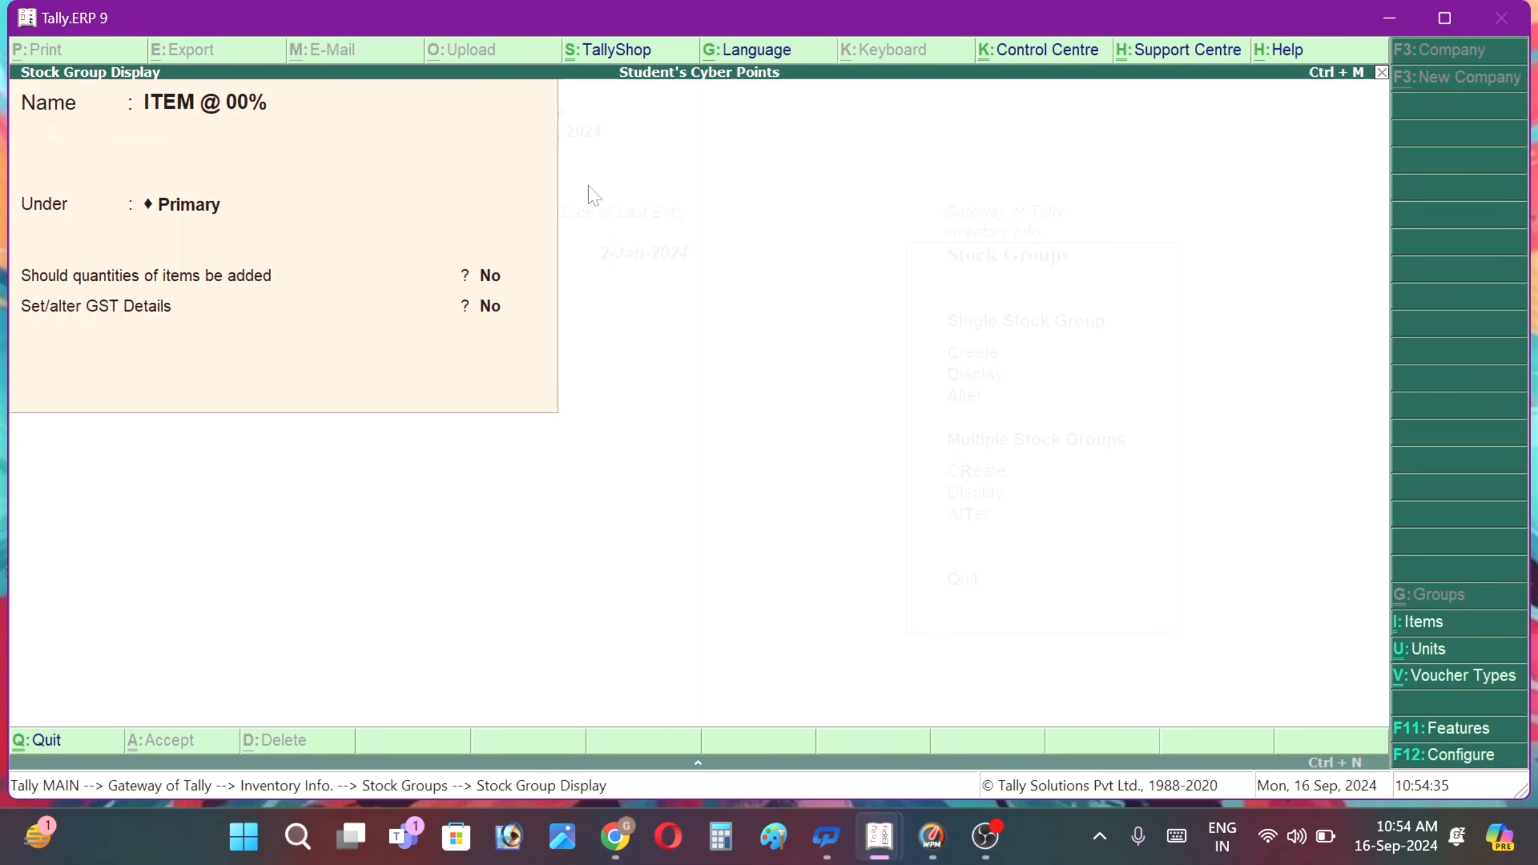
{"action": "key", "text": "Escape"}
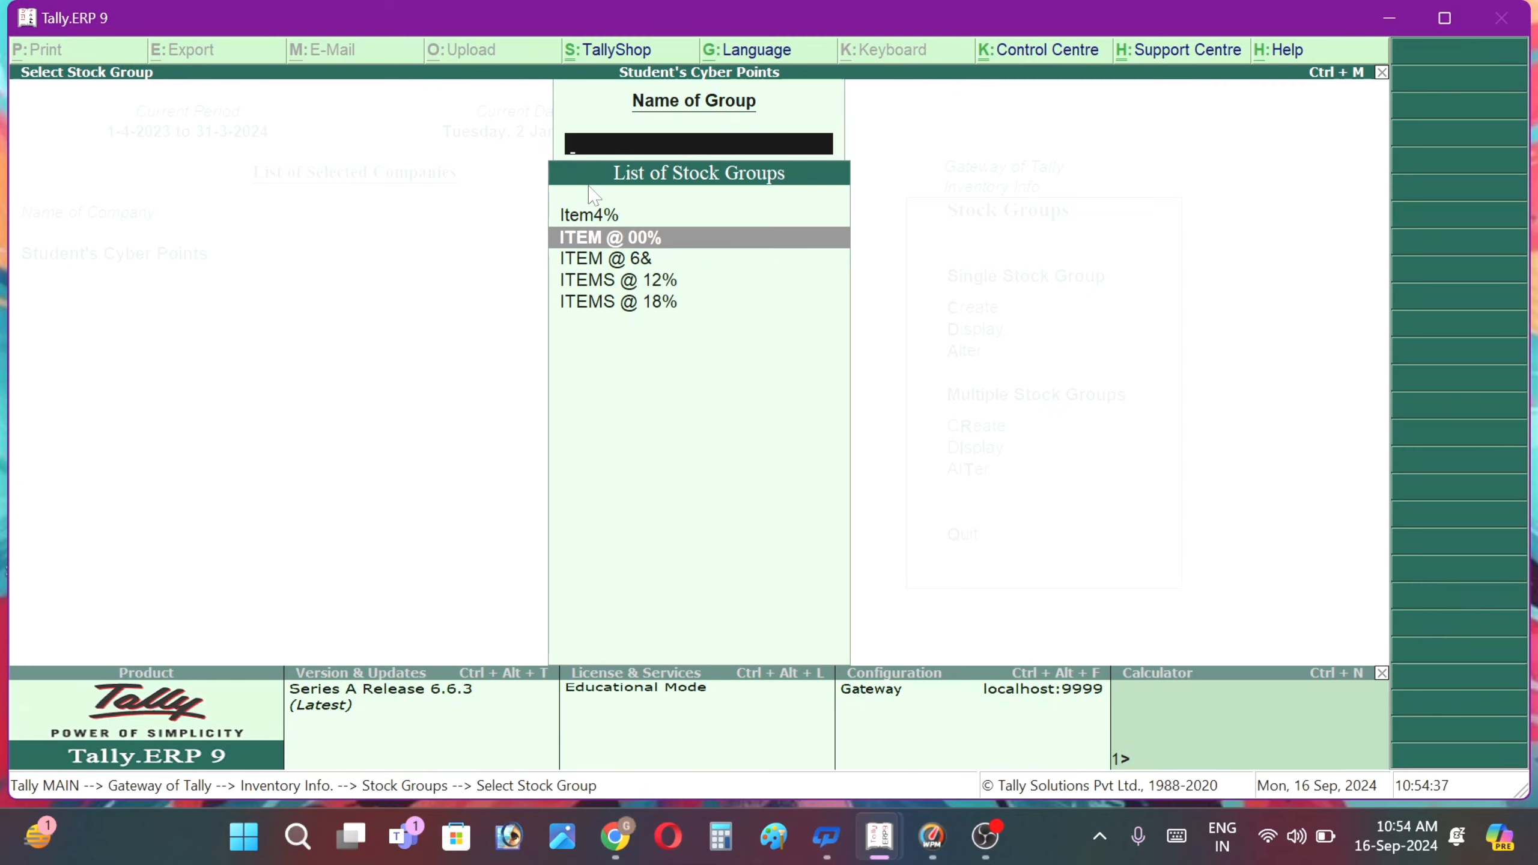
{"action": "key", "text": "Escape"}
- Open the misspelled ITEM @ 6& stock group for alteration
{"action": "key", "text": "Down"}
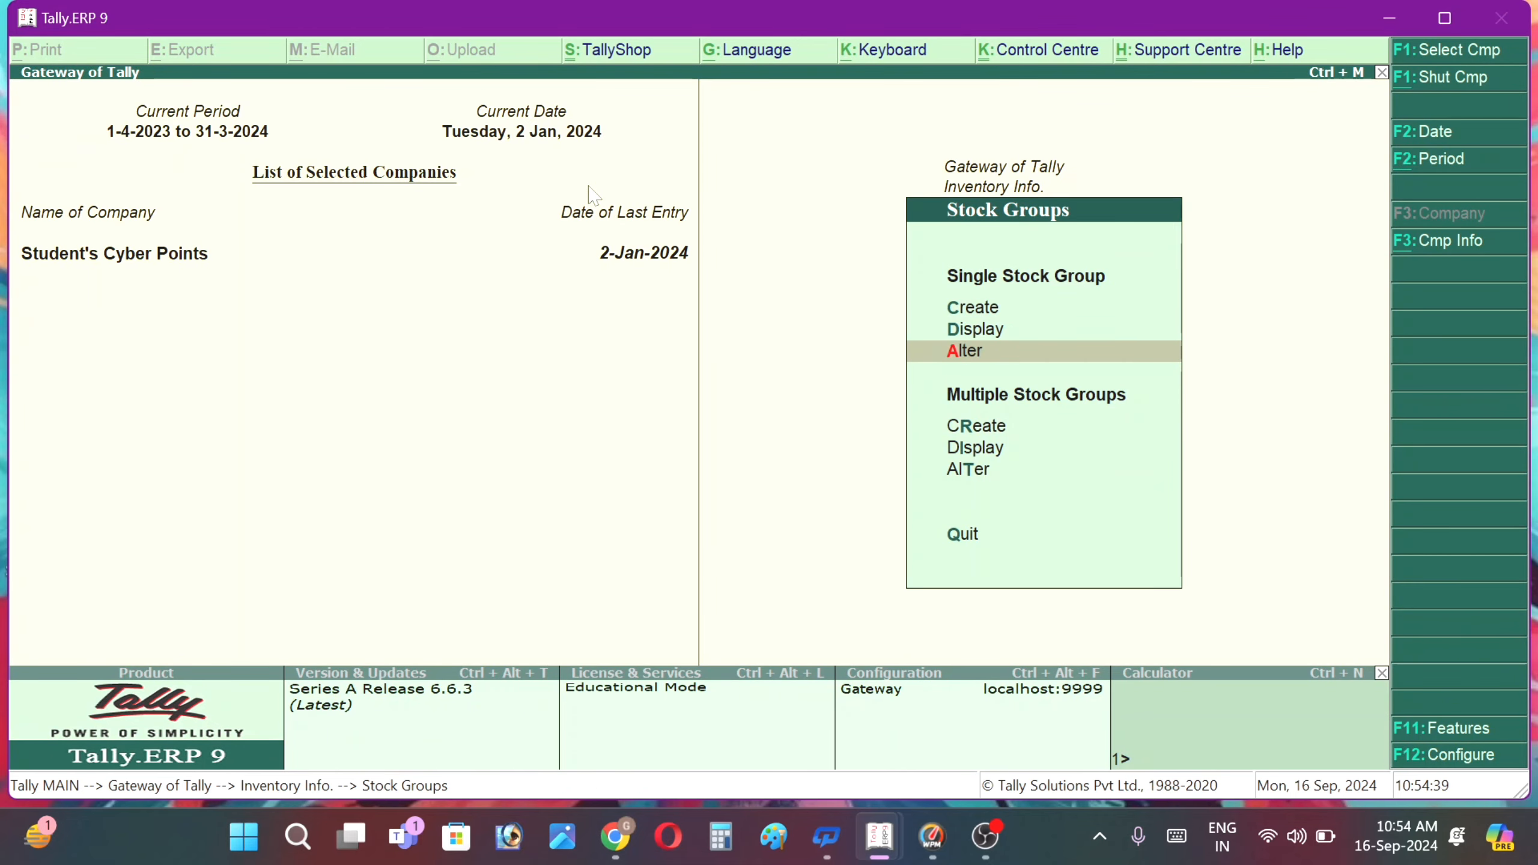
{"action": "key", "text": "Return"}
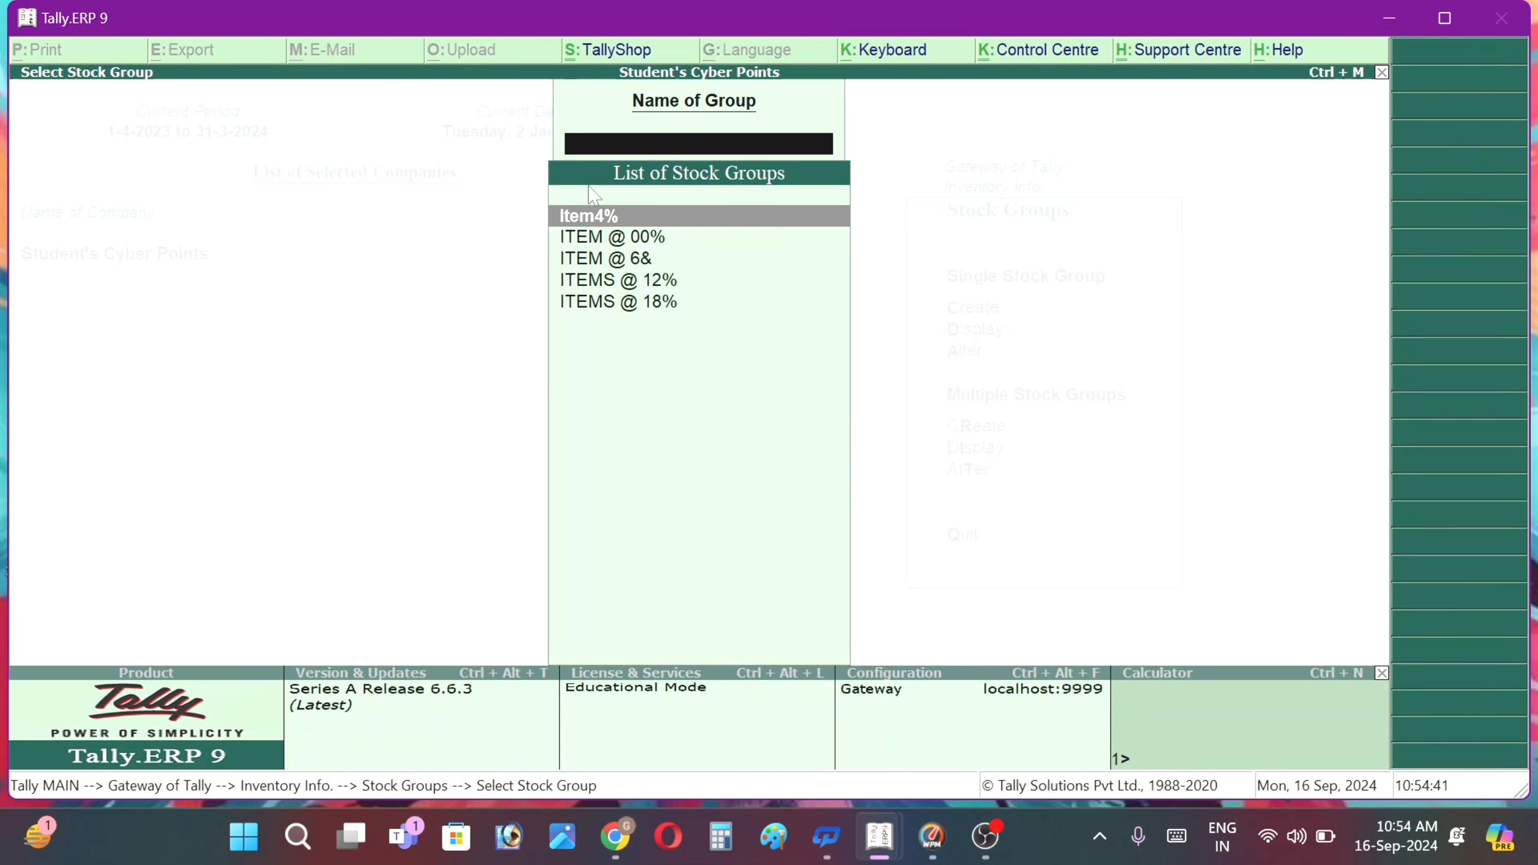
{"action": "key", "text": "Down"}
{"action": "key", "text": "Down"}
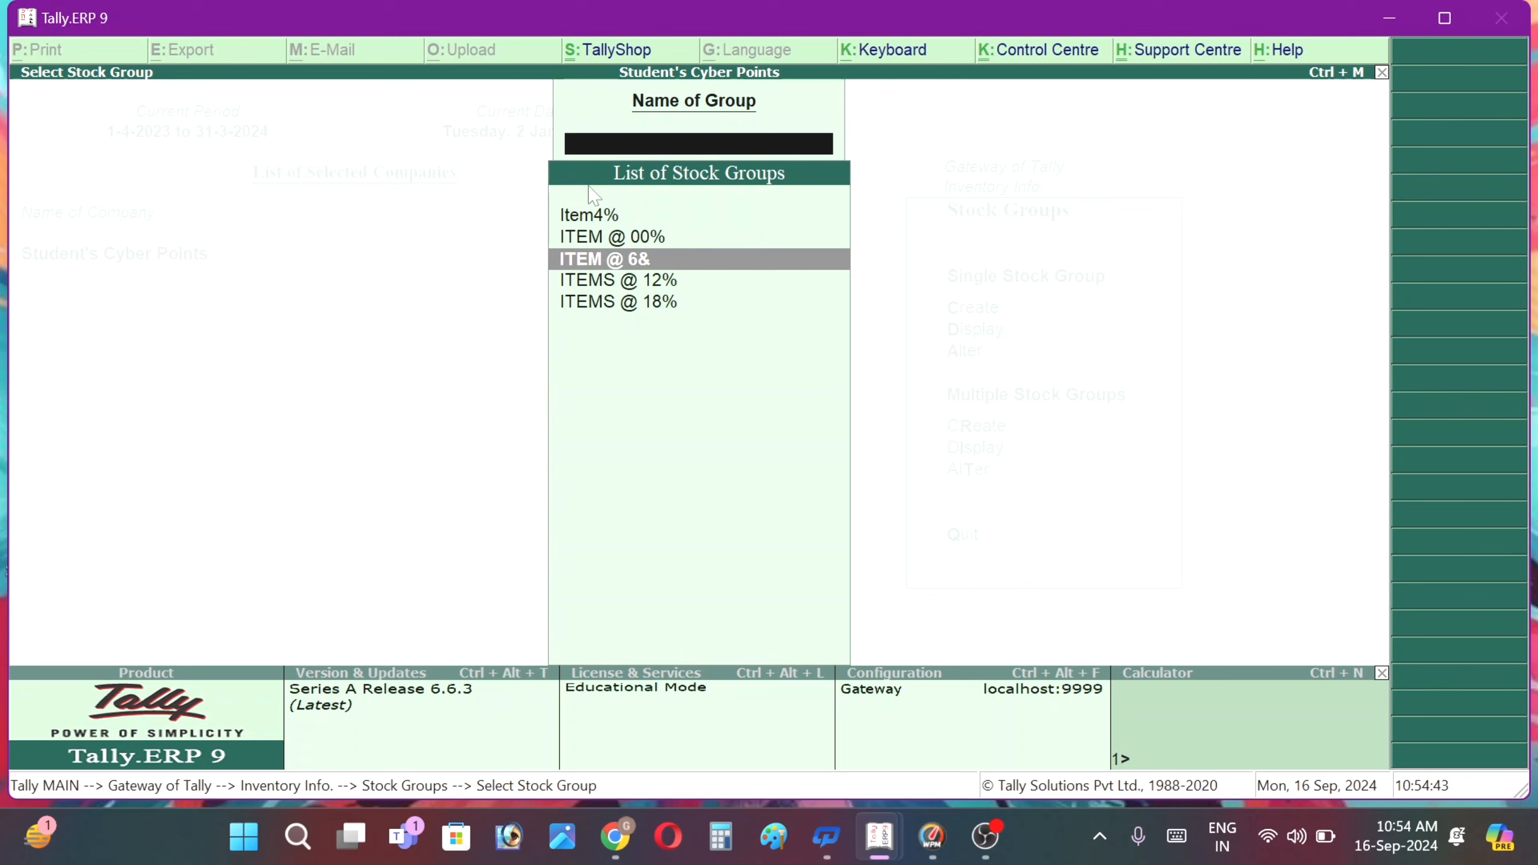
{"action": "type", "text": "."}
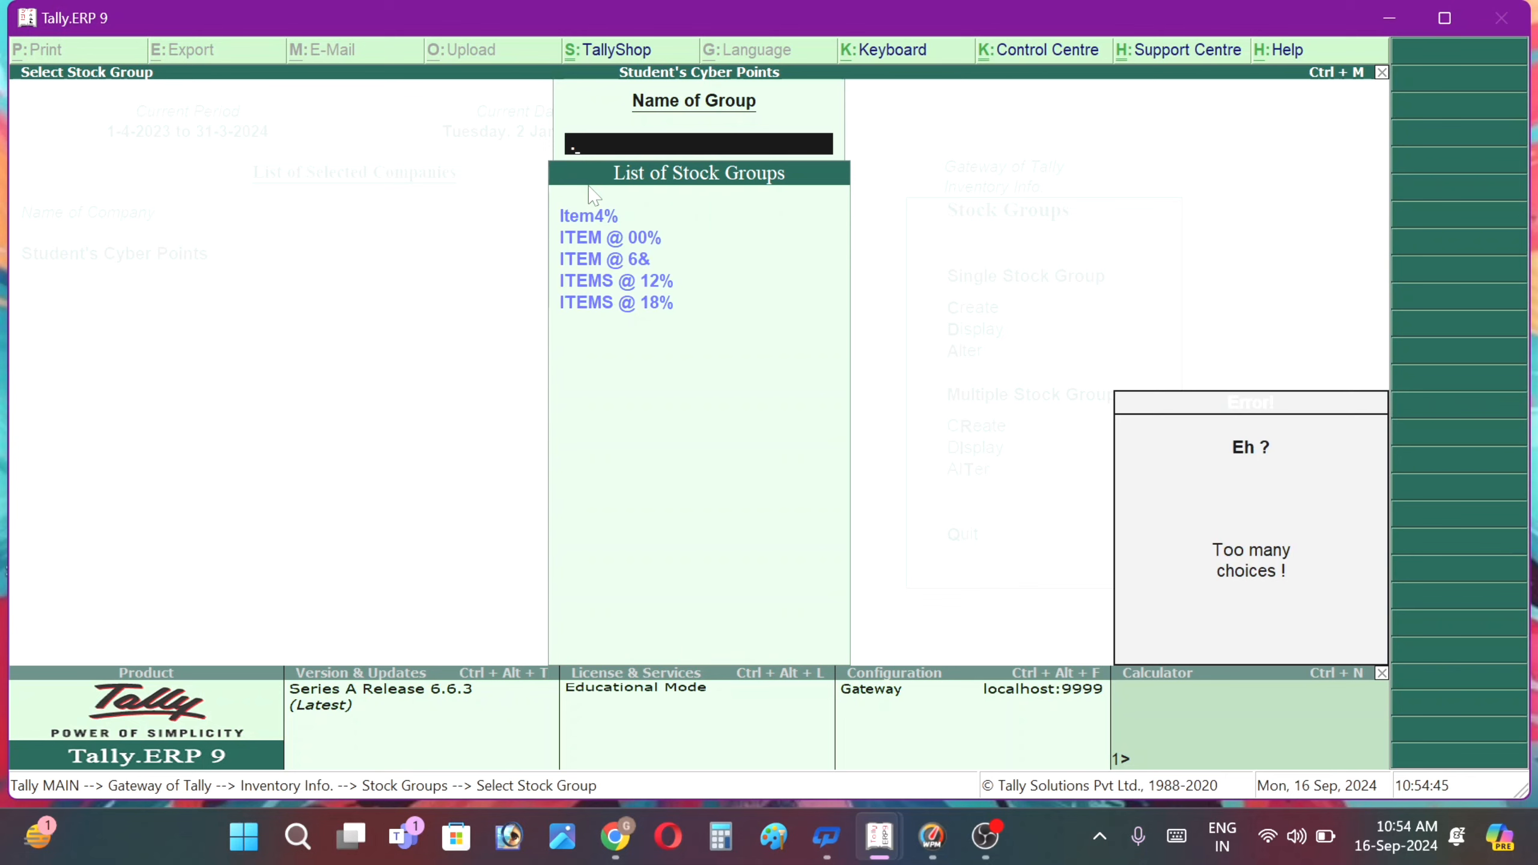
{"action": "key", "text": "Down"}
{"action": "key", "text": "Down"}
{"action": "key", "text": "Down"}
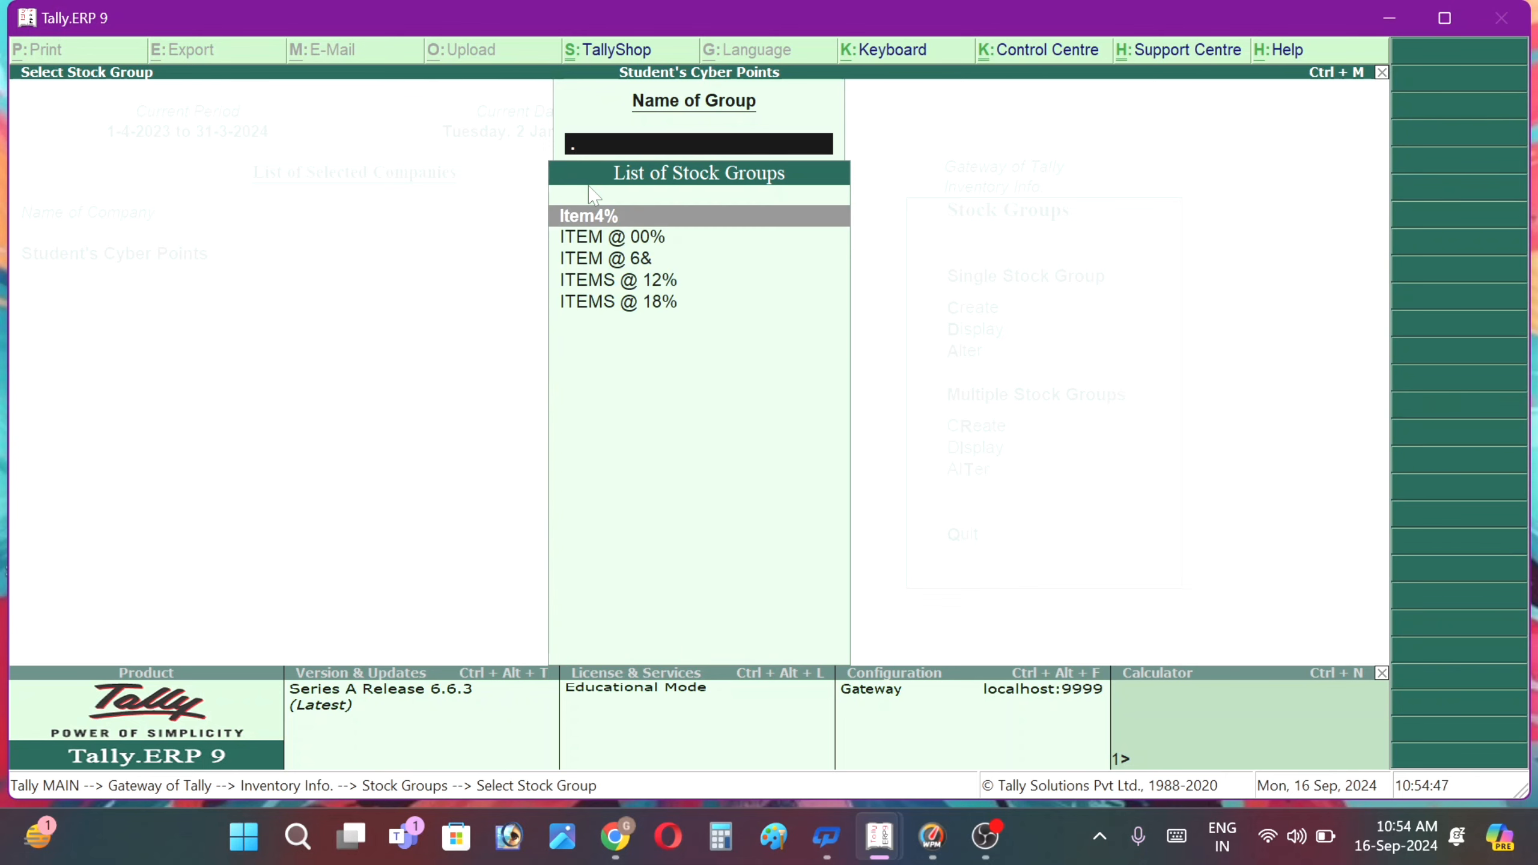
{"action": "key", "text": "Return"}
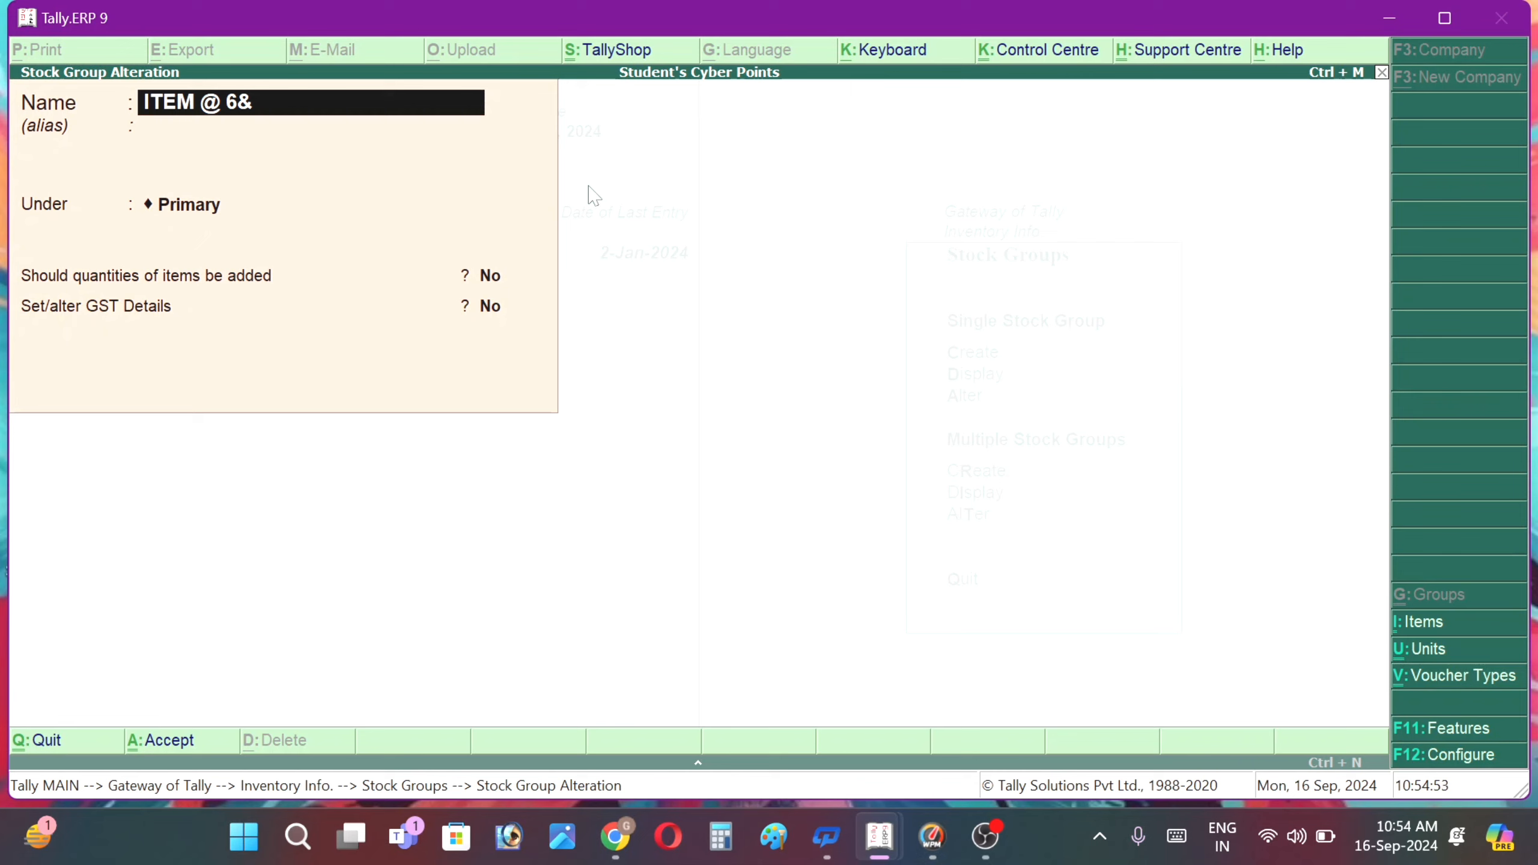
- Rename the stock group as ITEM @ 6%, accept it with its other settings kept, and return to the inventory masters
{"action": "key", "text": "BackSpace"}
{"action": "type", "text": "%"}
{"action": "key", "text": "Return"}
{"action": "key", "text": "Return"}
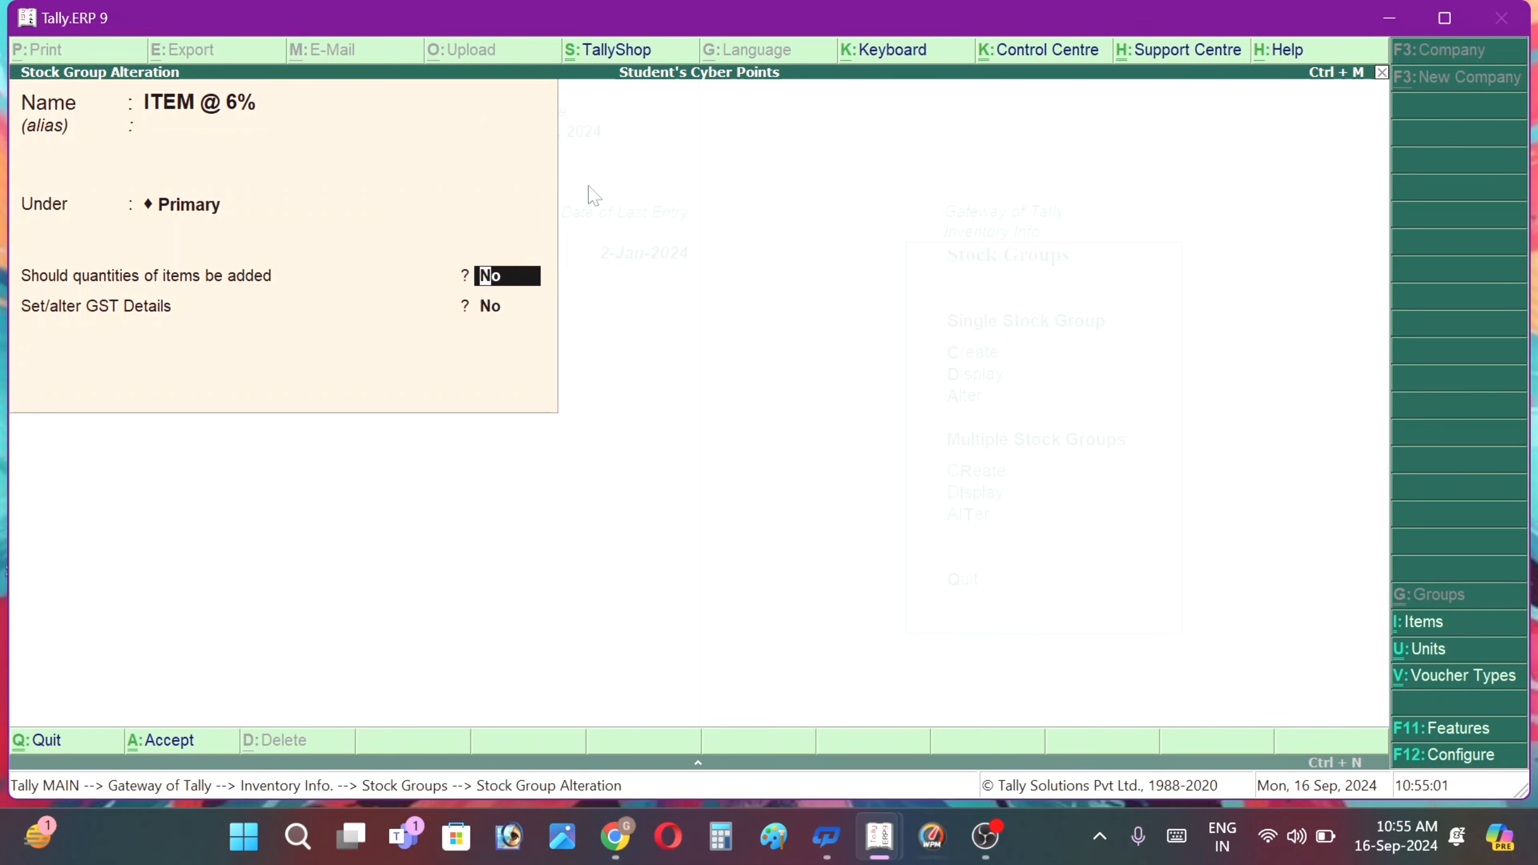
{"action": "key", "text": "Return"}
{"action": "key", "text": "Return"}
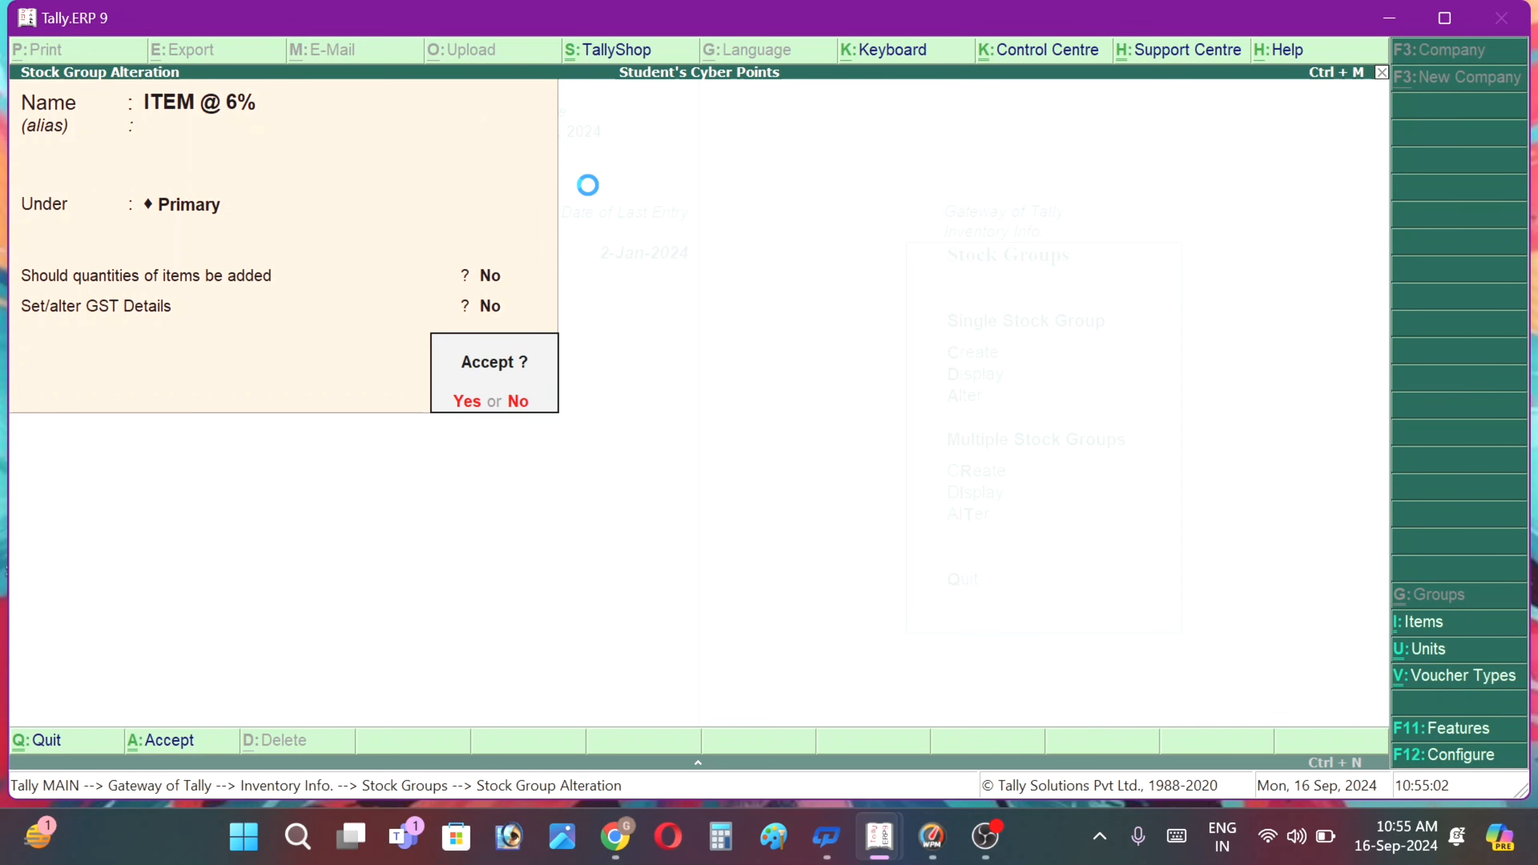
{"action": "key", "text": "Return"}
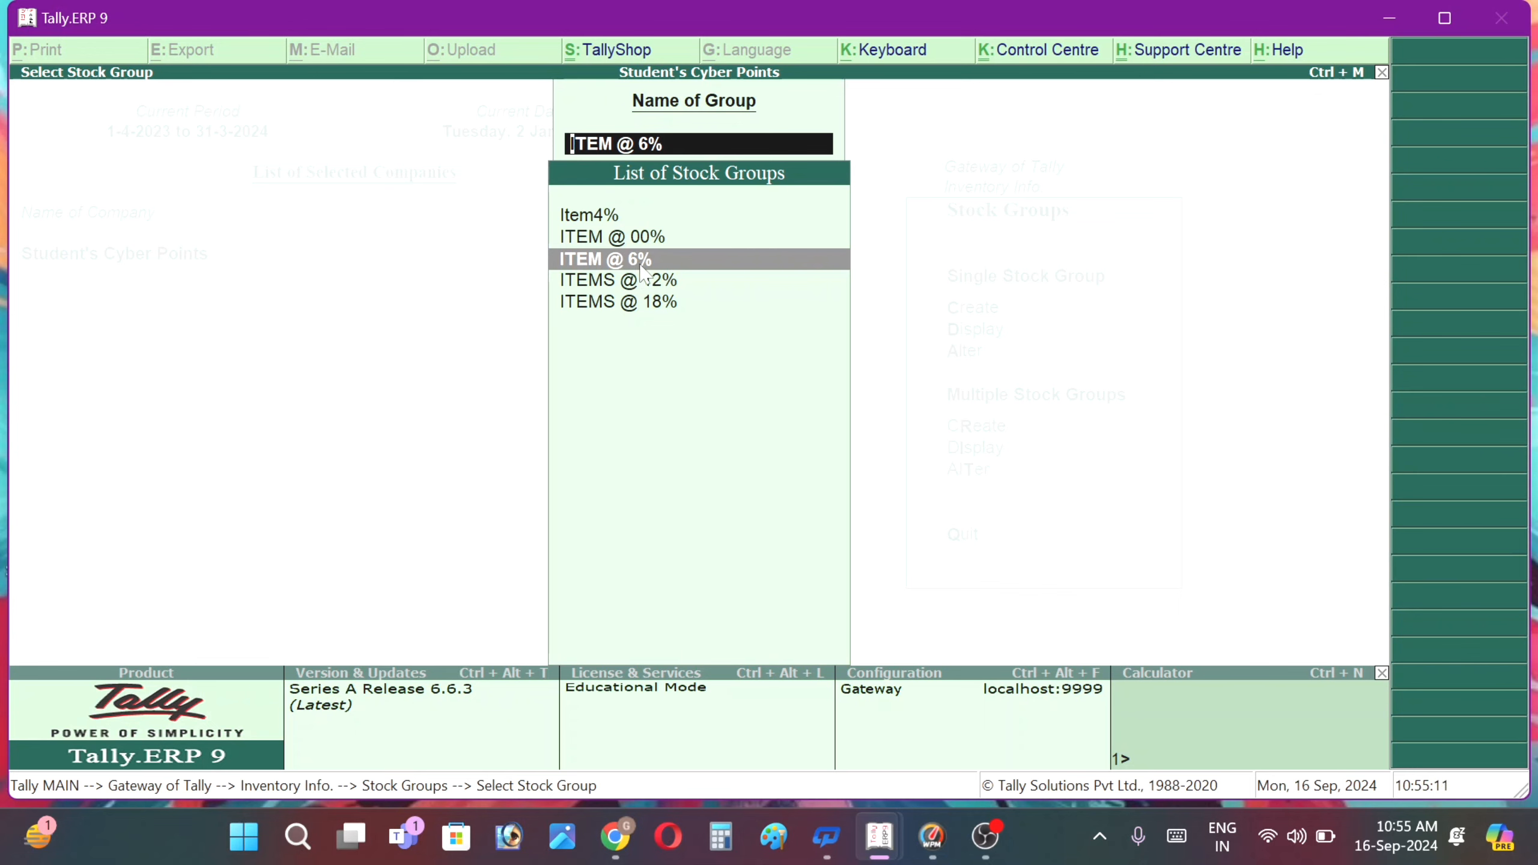
{"action": "key", "text": "Escape"}
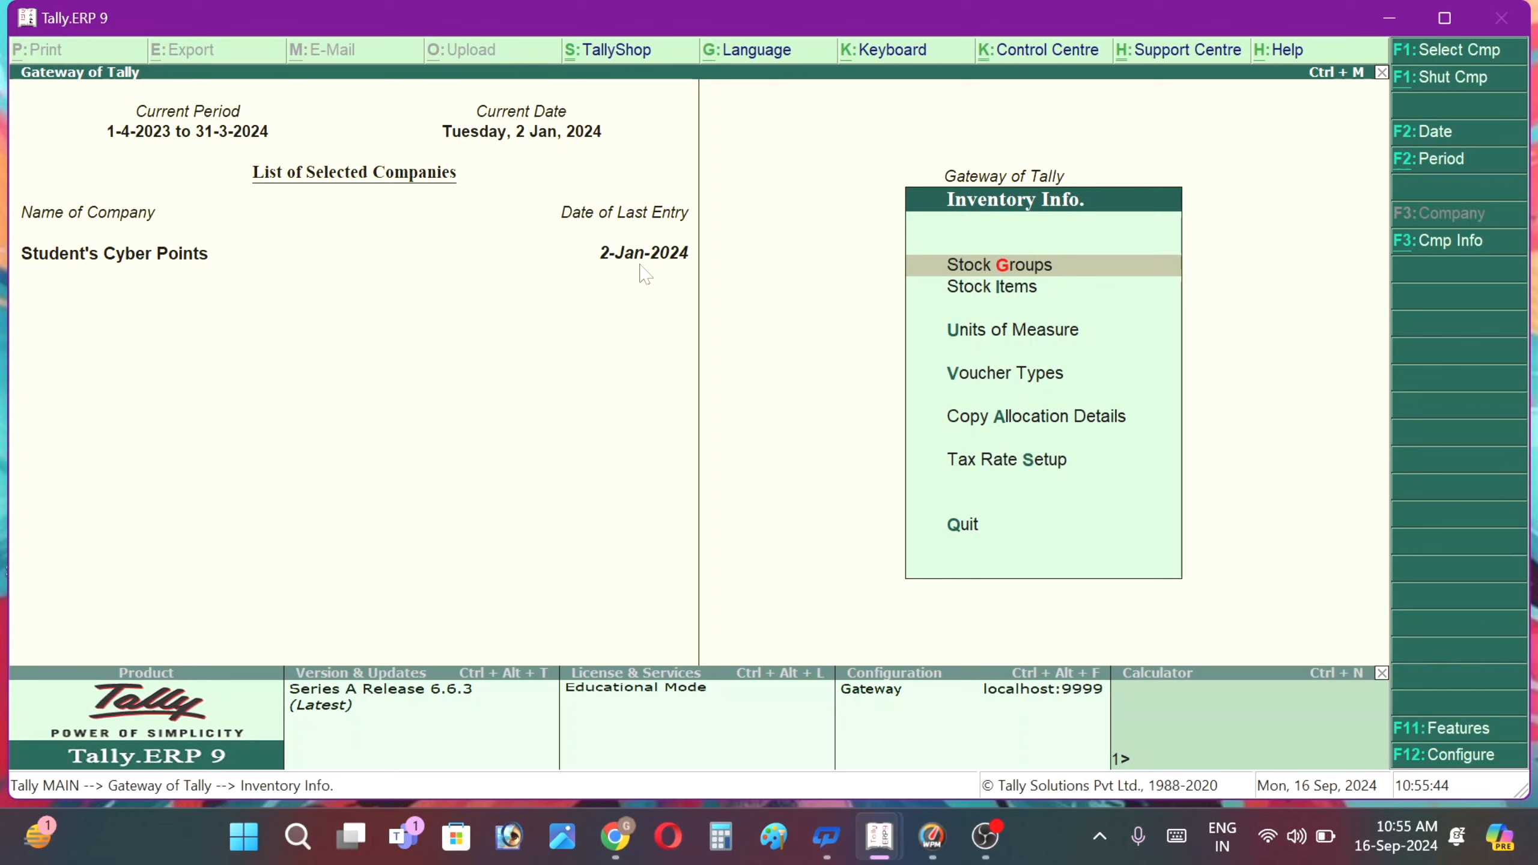
{"action": "key", "text": "Down"}
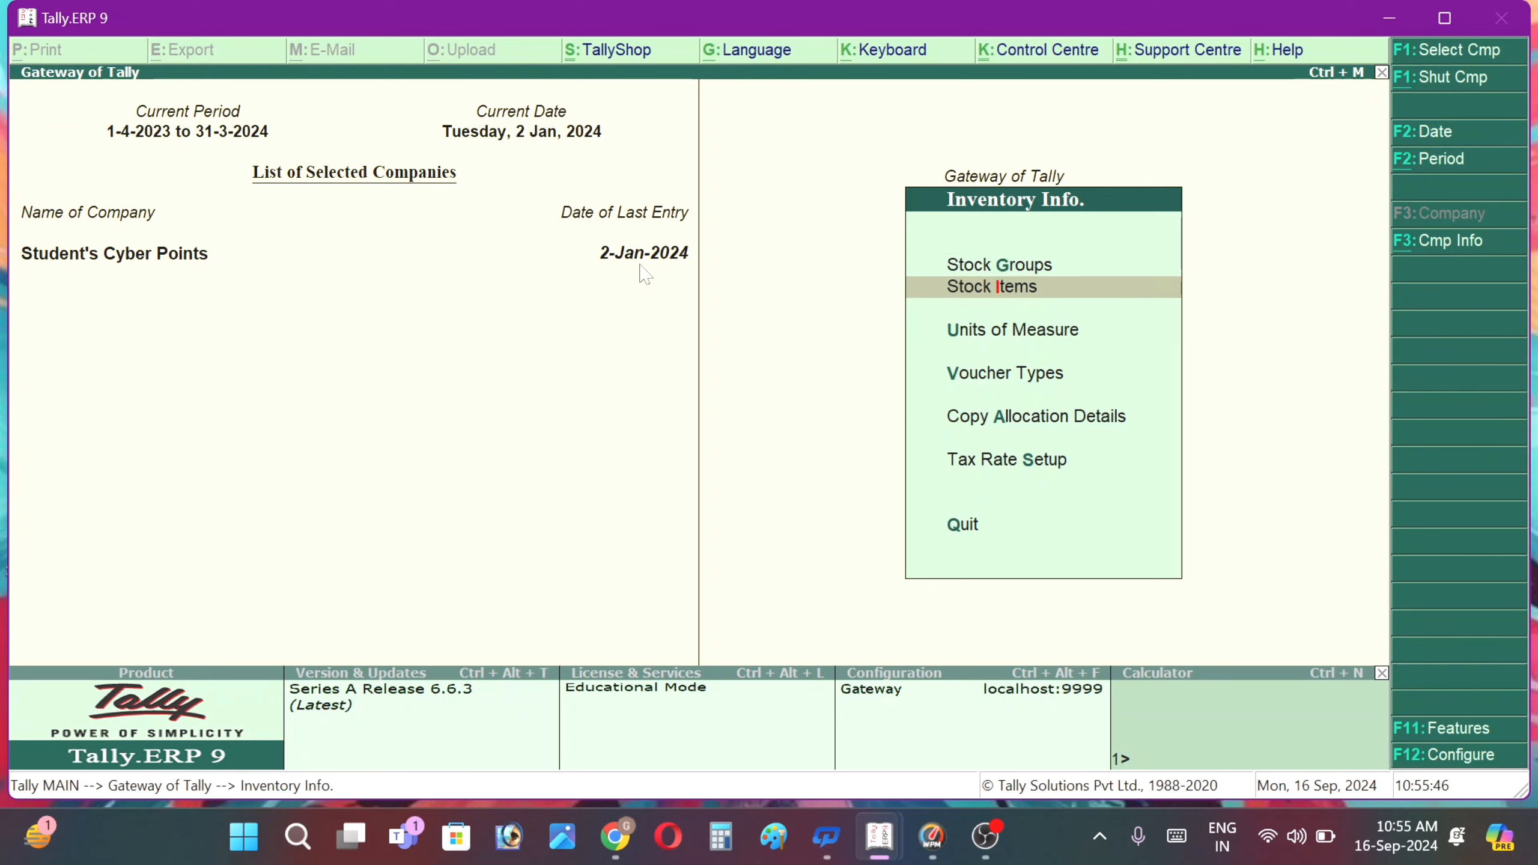
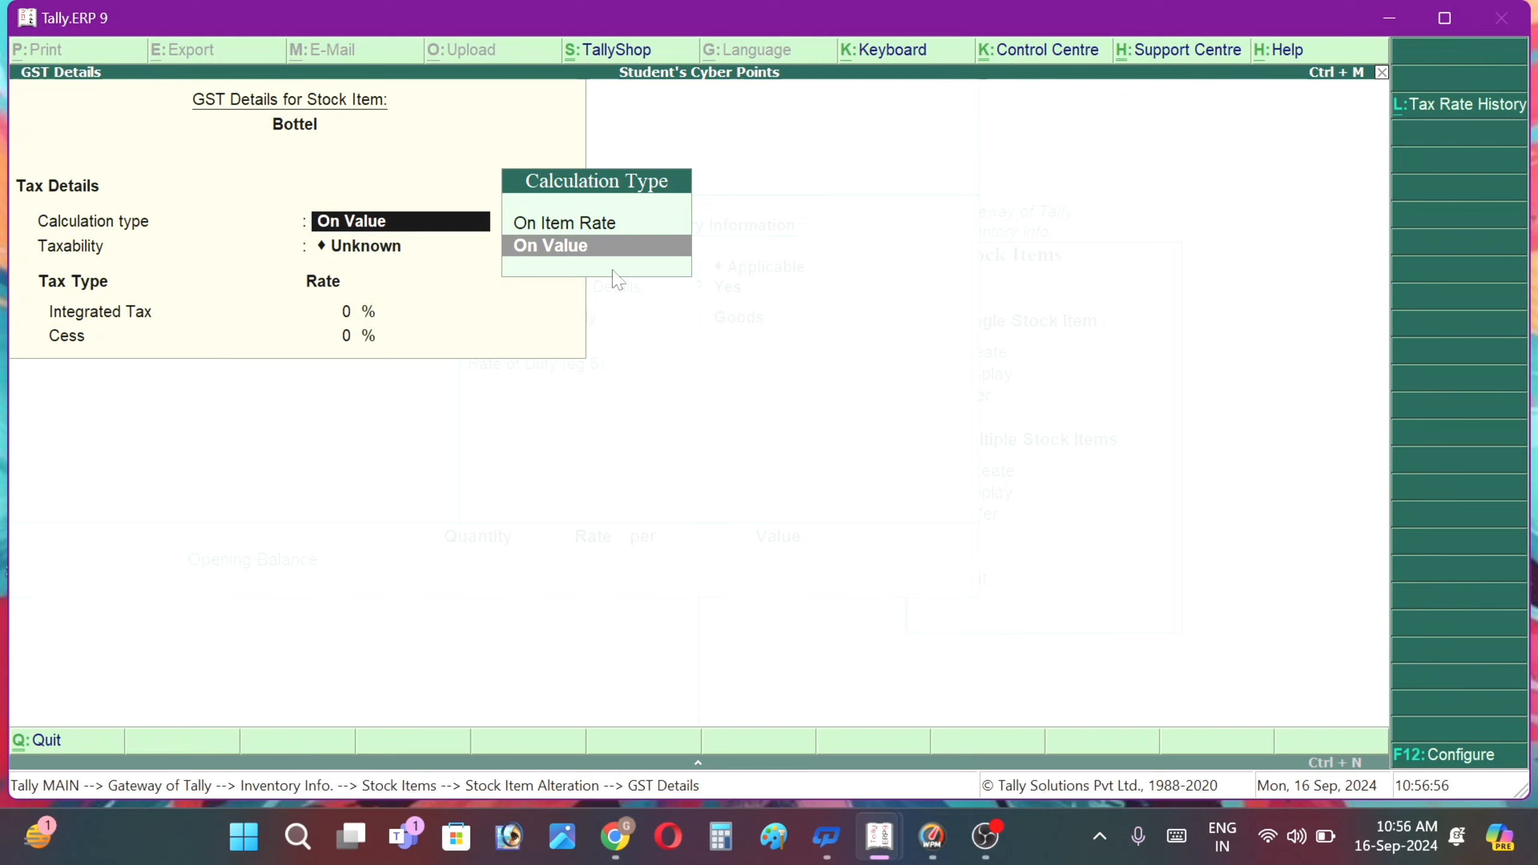
- Keep Bottel's GST calculation type as On Value, set its rate of duty to 0, and accept the stock item alteration
{"action": "key", "text": "Return"}
{"action": "key", "text": "Return"}
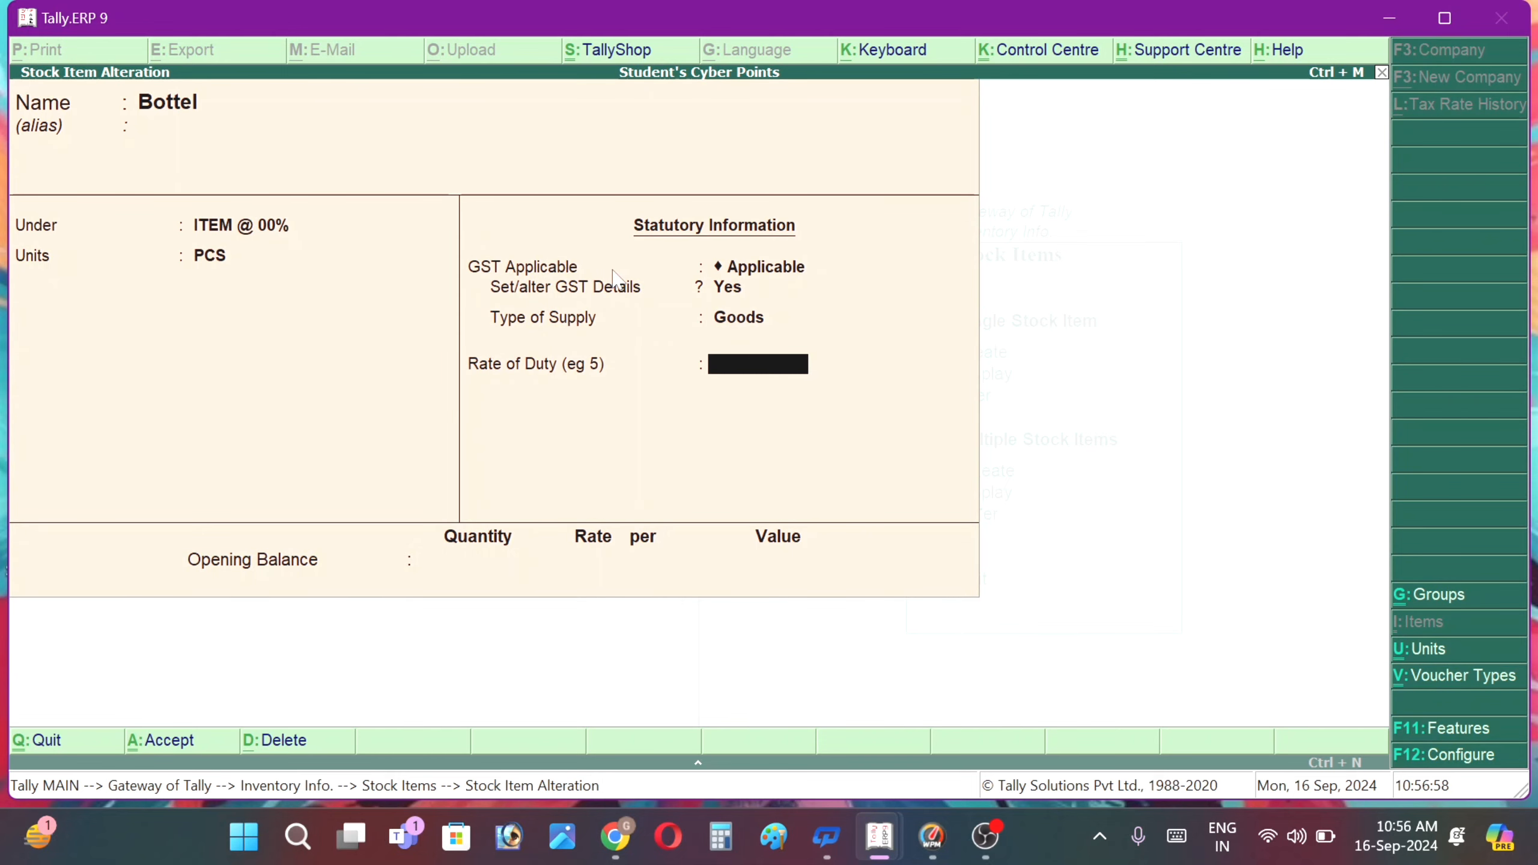
{"action": "key", "text": "Return"}
{"action": "key", "text": "Return"}
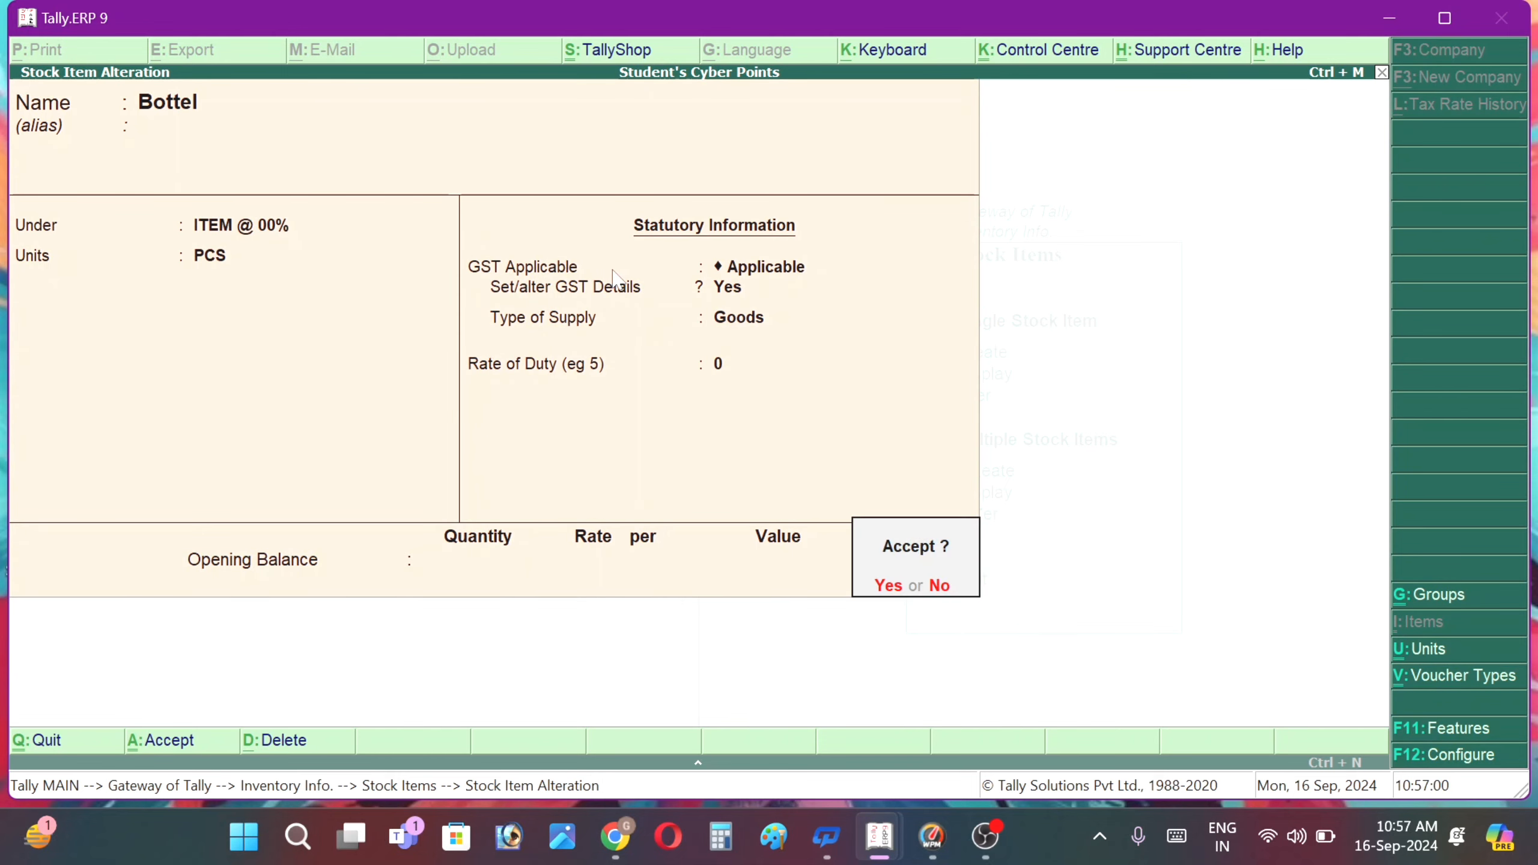
{"action": "key", "text": "Return"}
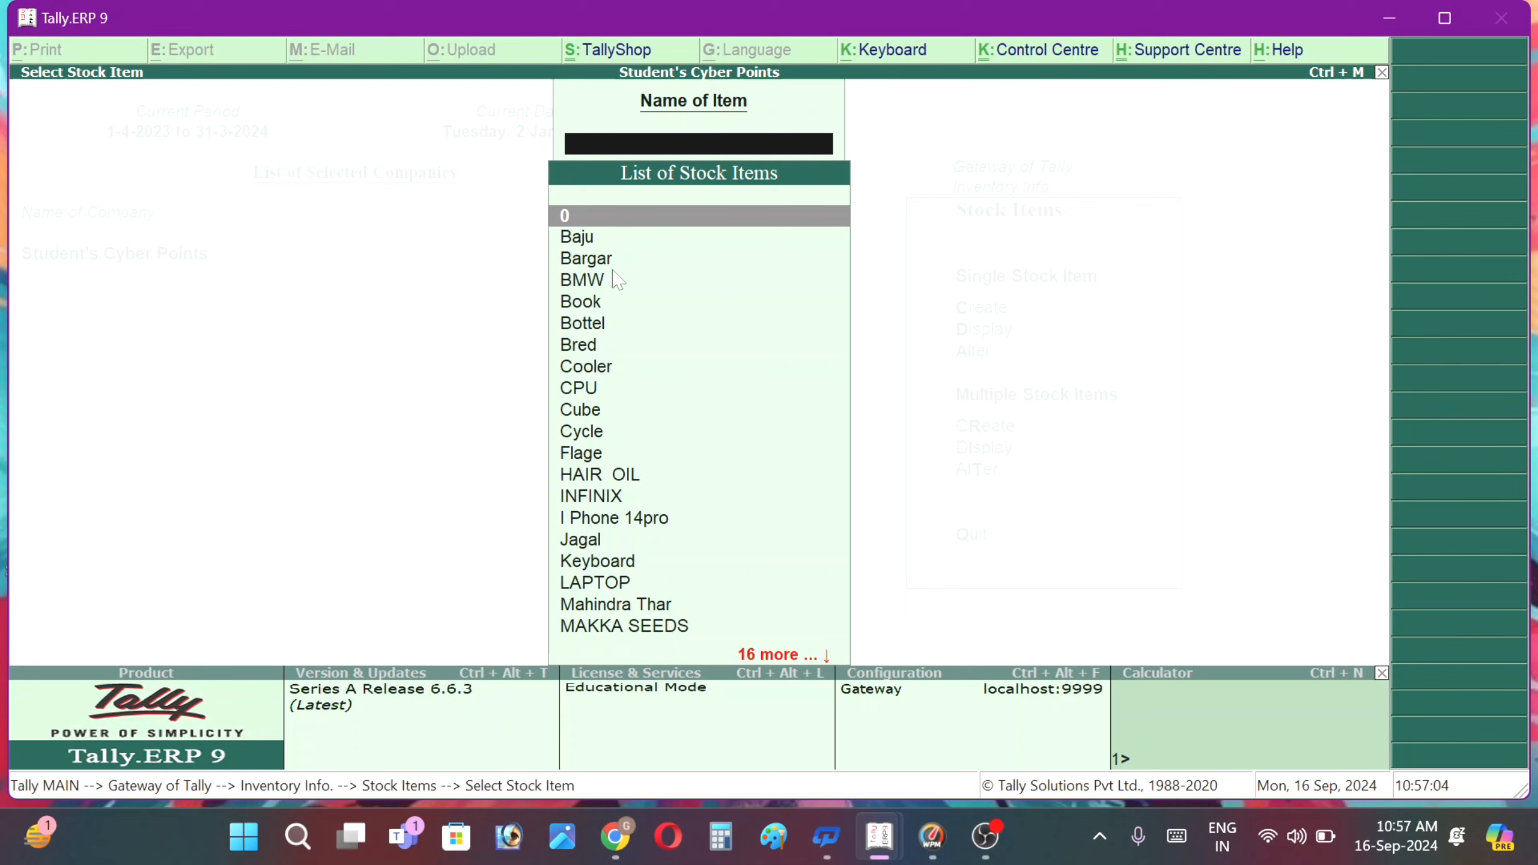
- Open the Mahindra Thar stock item for alteration
{"action": "key", "text": "Down"}
{"action": "key", "text": "Down"}
{"action": "key", "text": "Down"}
{"action": "key", "text": "Down"}
{"action": "key", "text": "Down"}
{"action": "key", "text": "Down"}
{"action": "key", "text": "Down"}
{"action": "key", "text": "Down"}
{"action": "key", "text": "Down"}
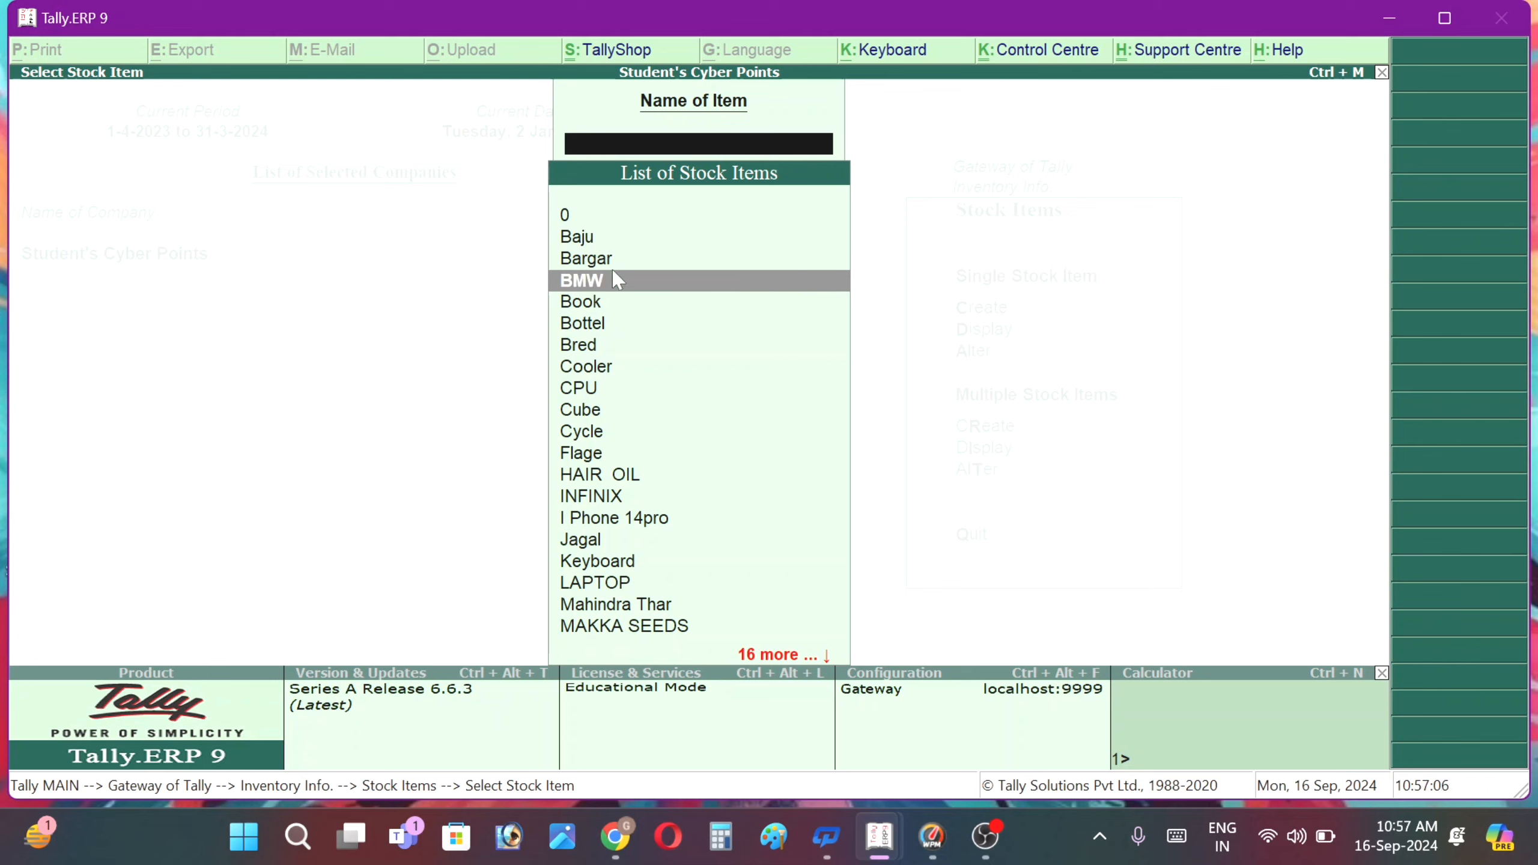
{"action": "key", "text": "Down"}
{"action": "key", "text": "Down"}
{"action": "key", "text": "Down"}
{"action": "key", "text": "Down"}
{"action": "key", "text": "Down"}
{"action": "key", "text": "Down"}
{"action": "key", "text": "Down"}
{"action": "key", "text": "Down"}
{"action": "key", "text": "Down"}
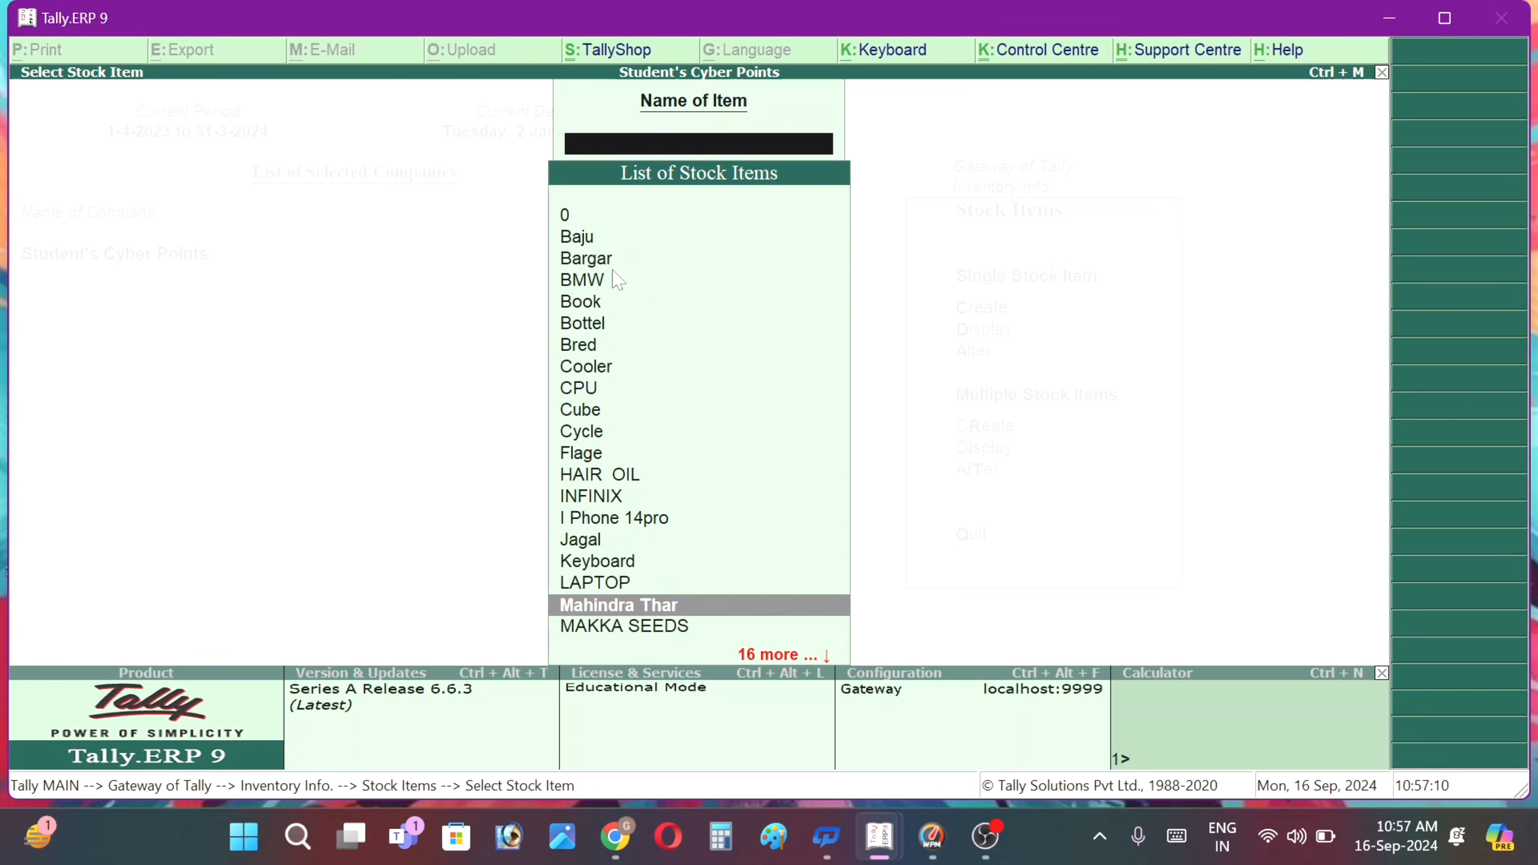
{"action": "key", "text": "Return"}
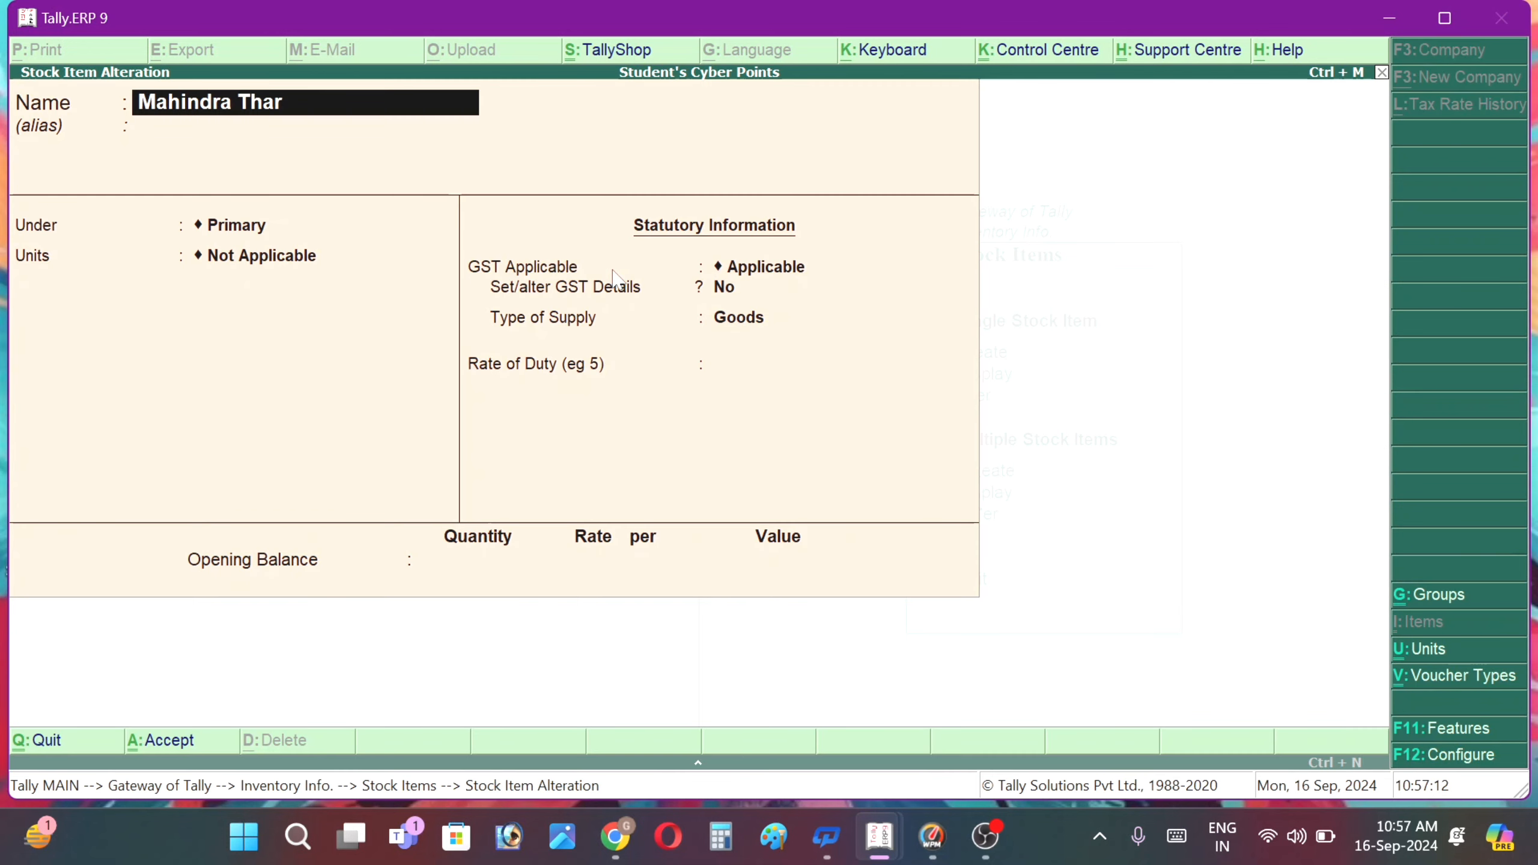
- Place the Mahindra Thar stock item under the ITEMS @ 18% group
{"action": "key", "text": "Return"}
{"action": "key", "text": "Return"}
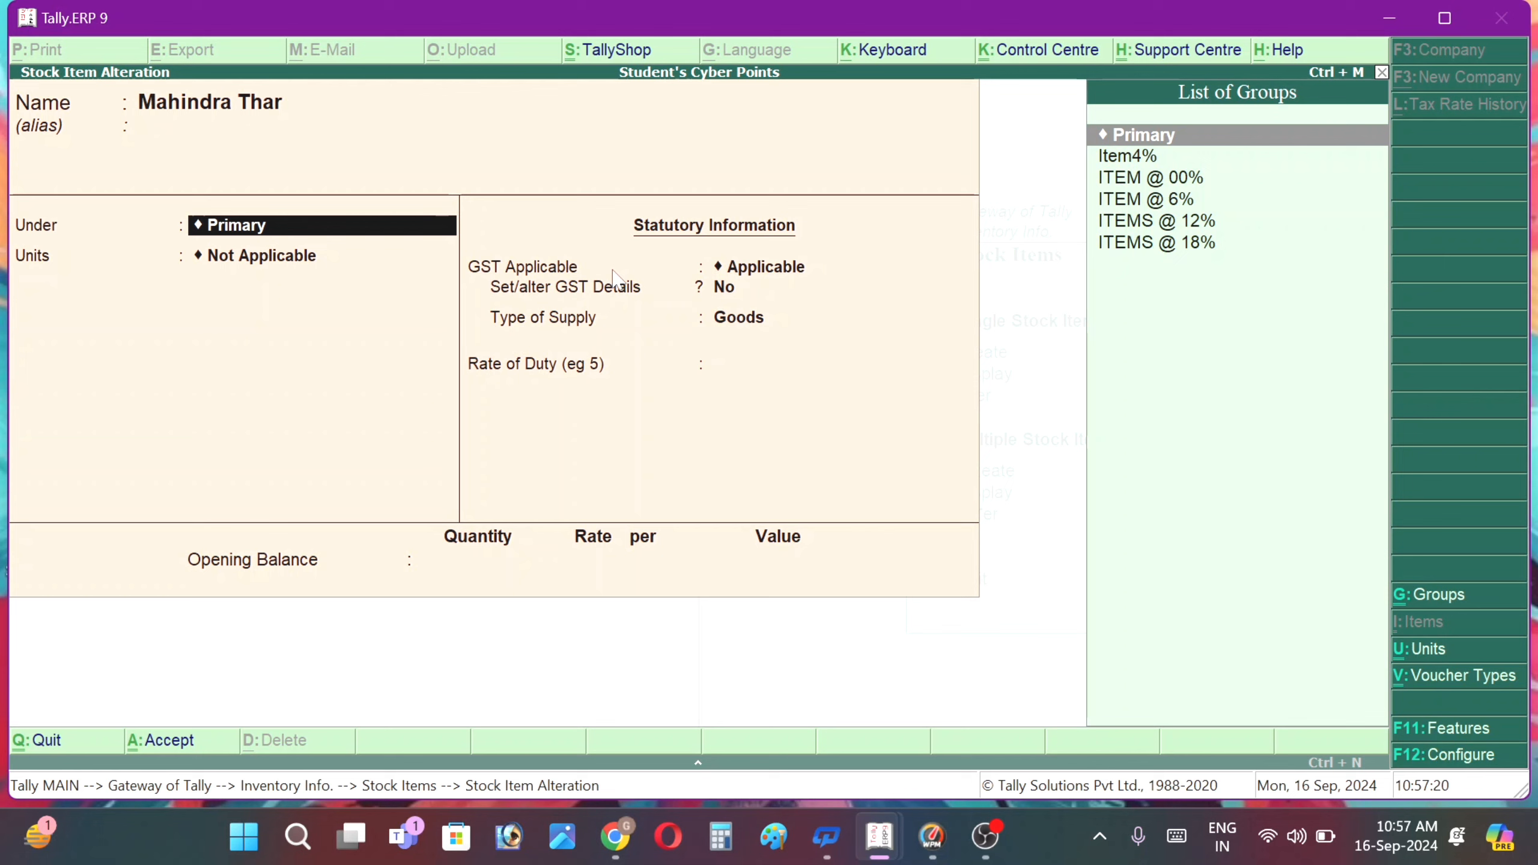
{"action": "key", "text": "Return"}
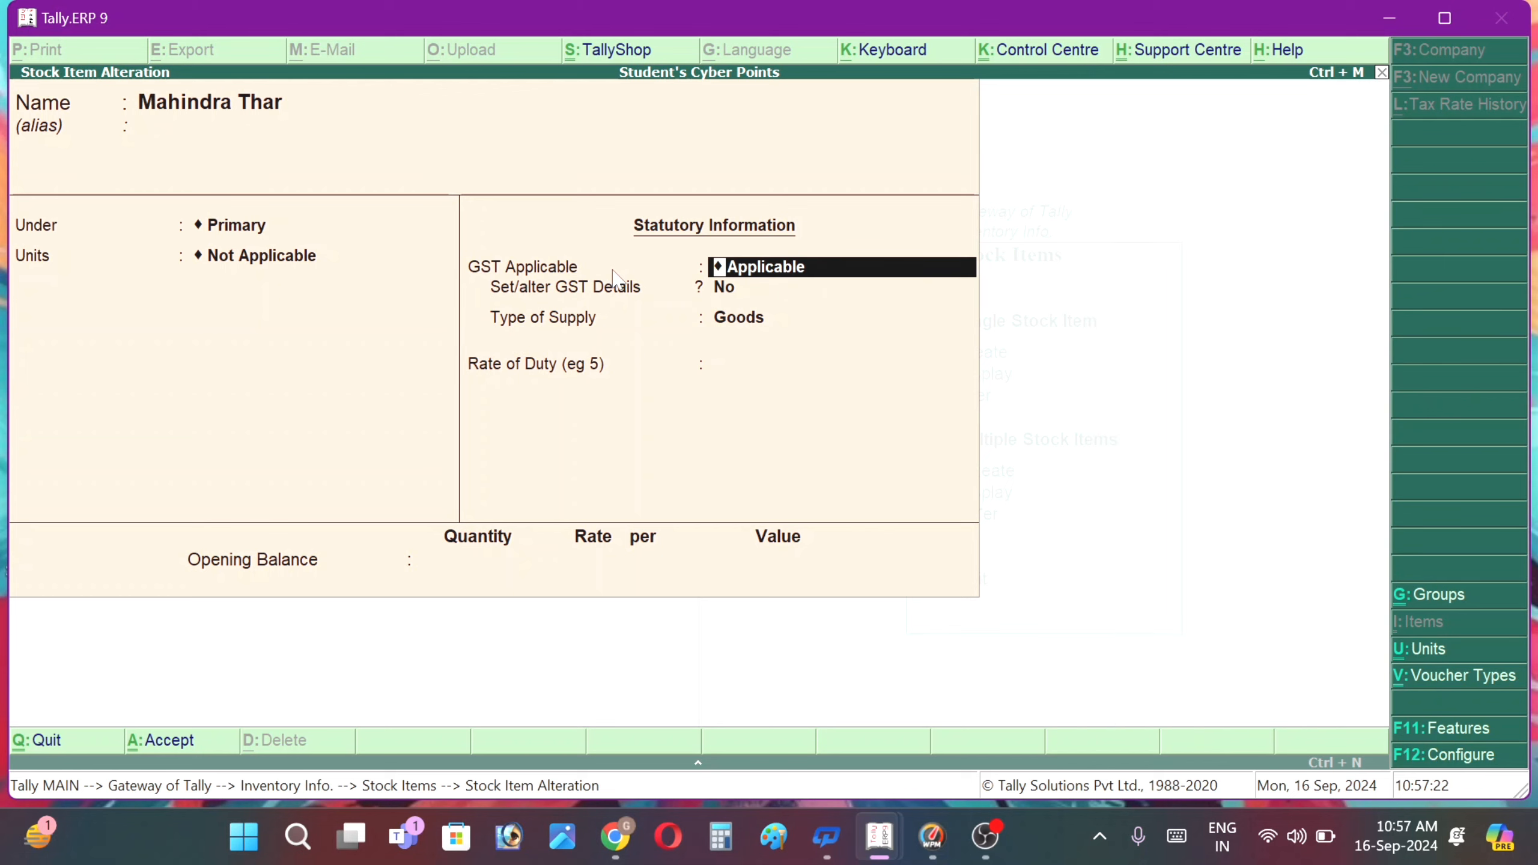
{"action": "key", "text": "BackSpace"}
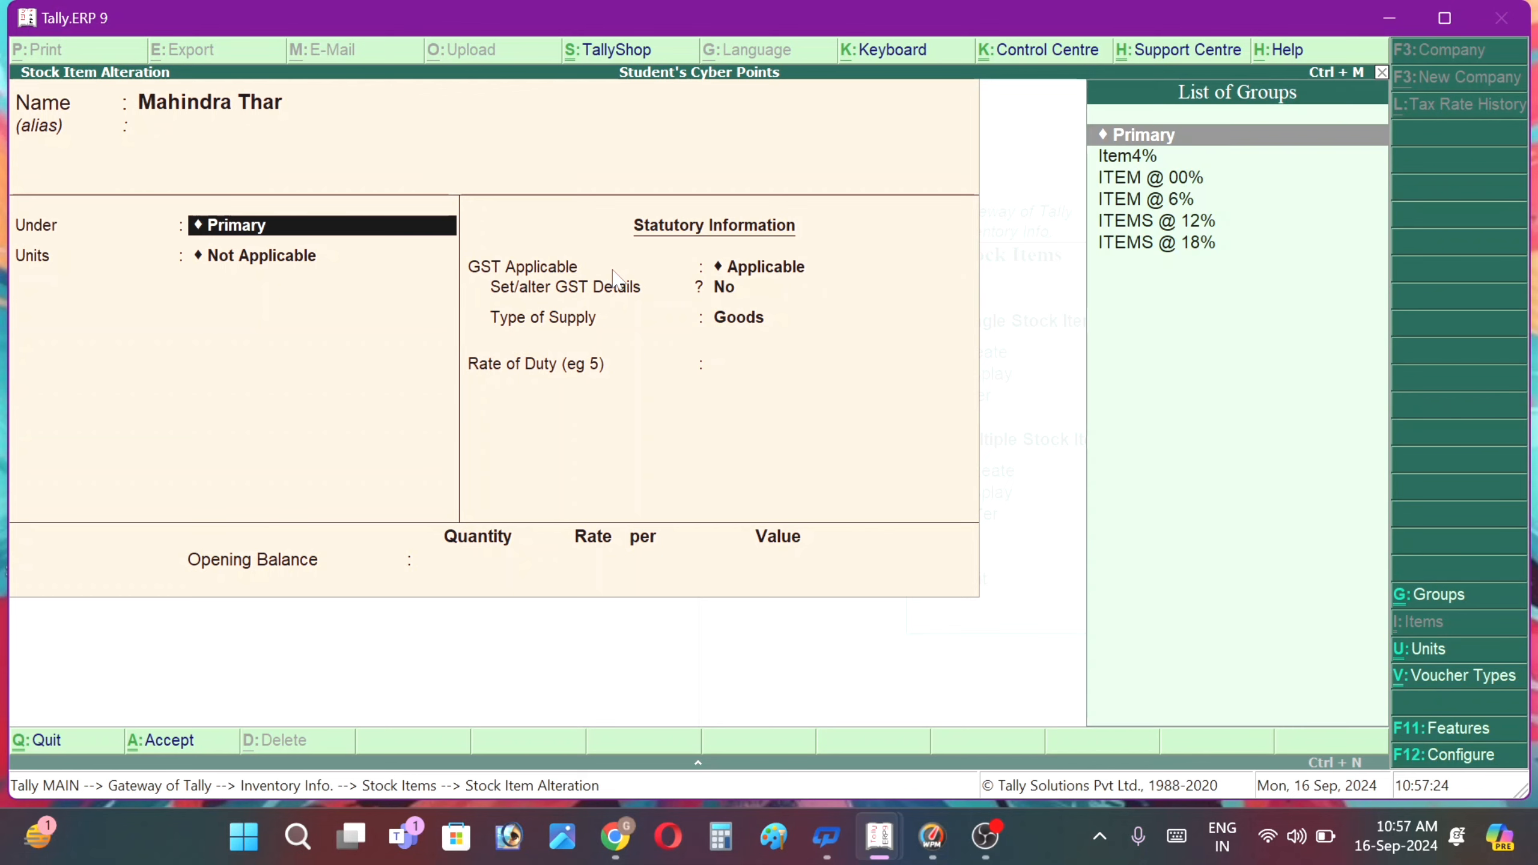
{"action": "key", "text": "Down"}
{"action": "key", "text": "Down"}
{"action": "key", "text": "Down"}
{"action": "key", "text": "Down"}
{"action": "key", "text": "Down"}
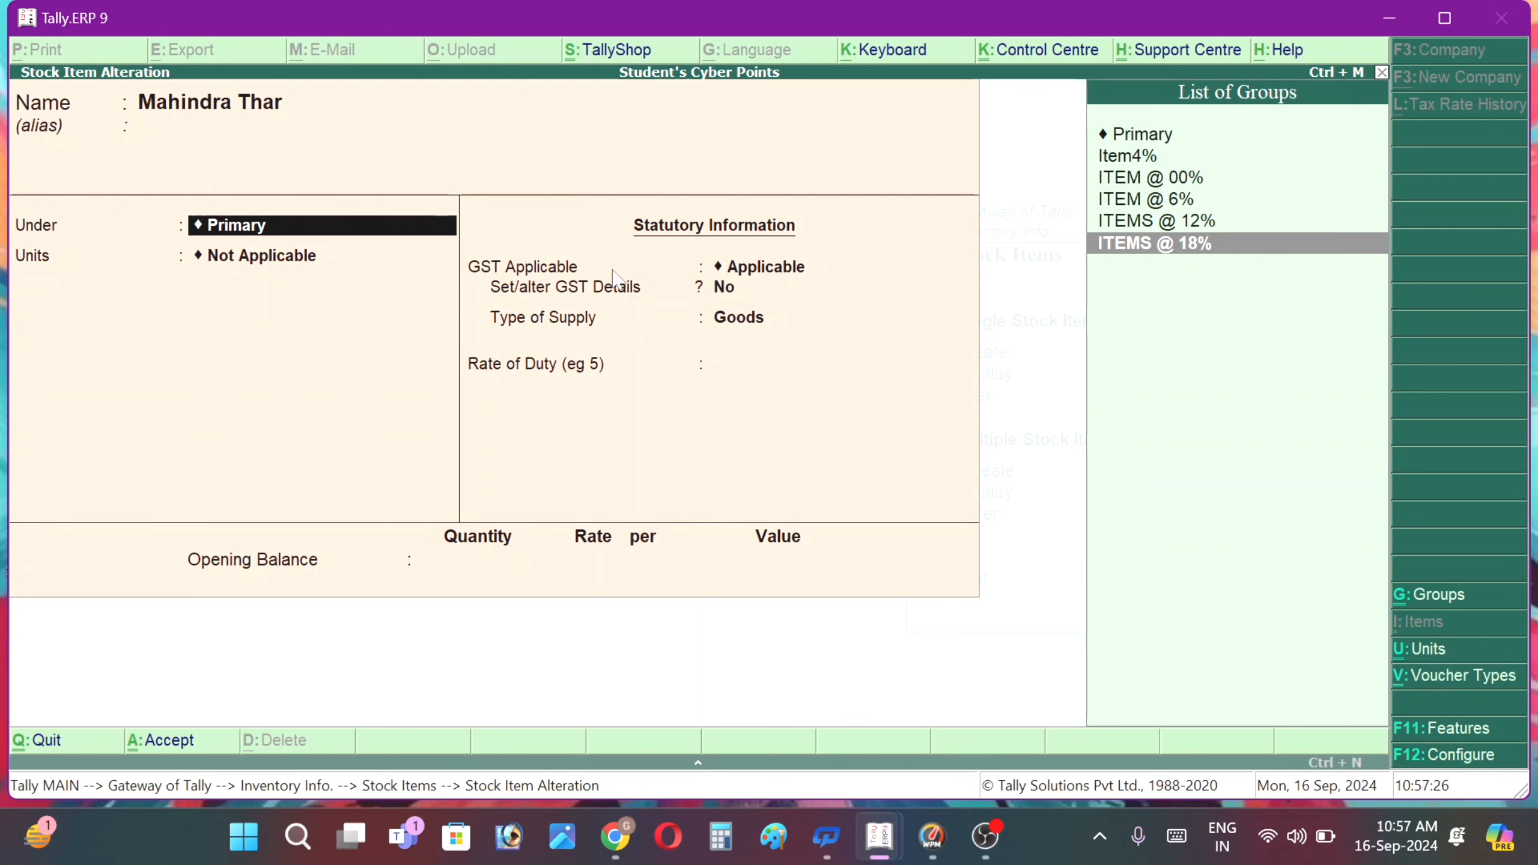
{"action": "key", "text": "Return"}
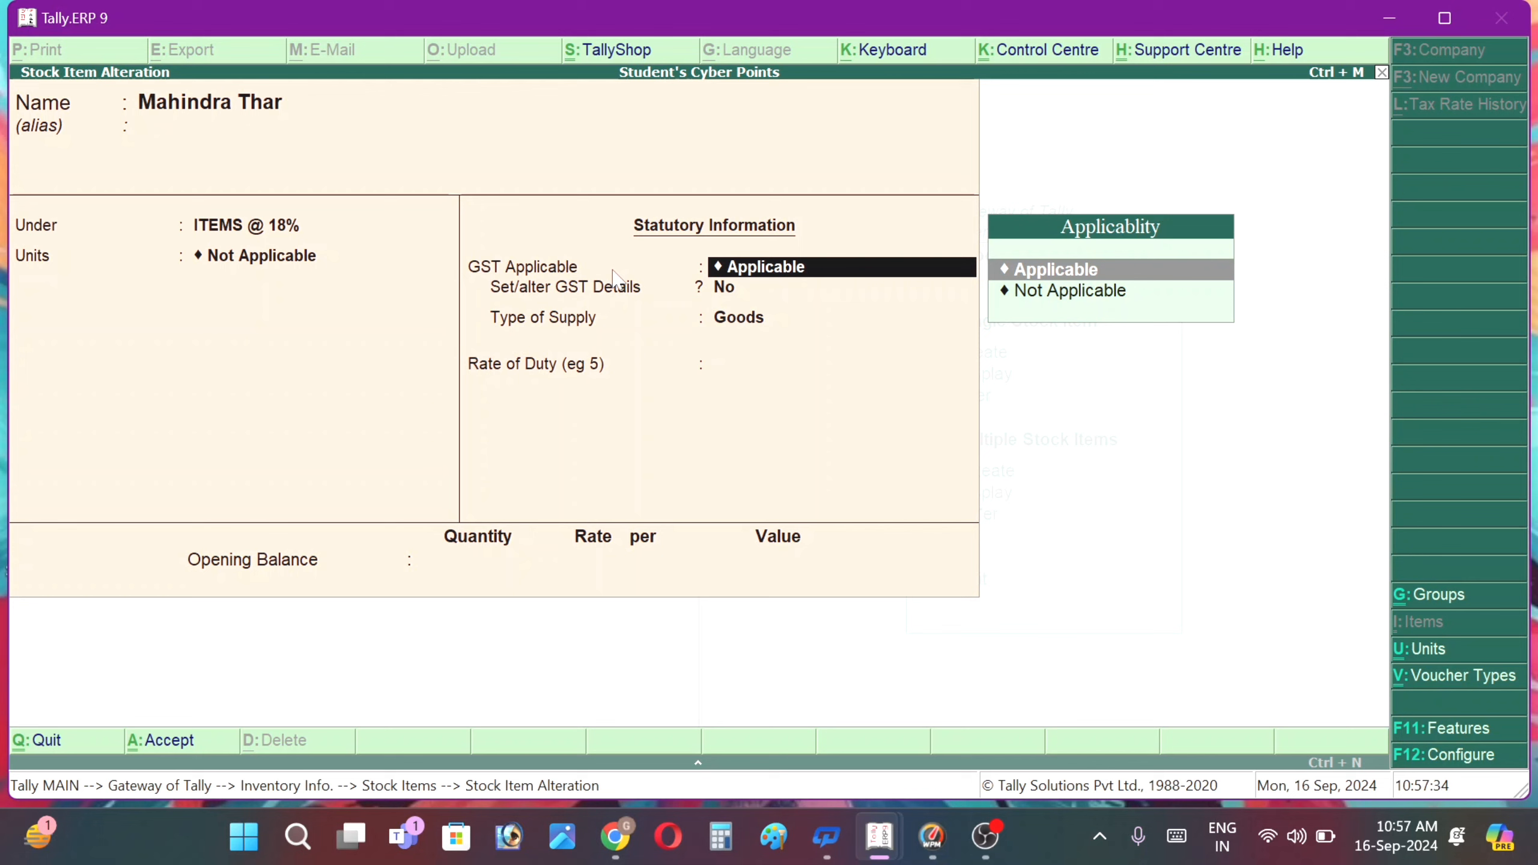
- Change Mahindra Thar's group to ITEMS @ 12% and accept the stock item alteration with its GST settings kept
{"action": "key", "text": "BackSpace"}
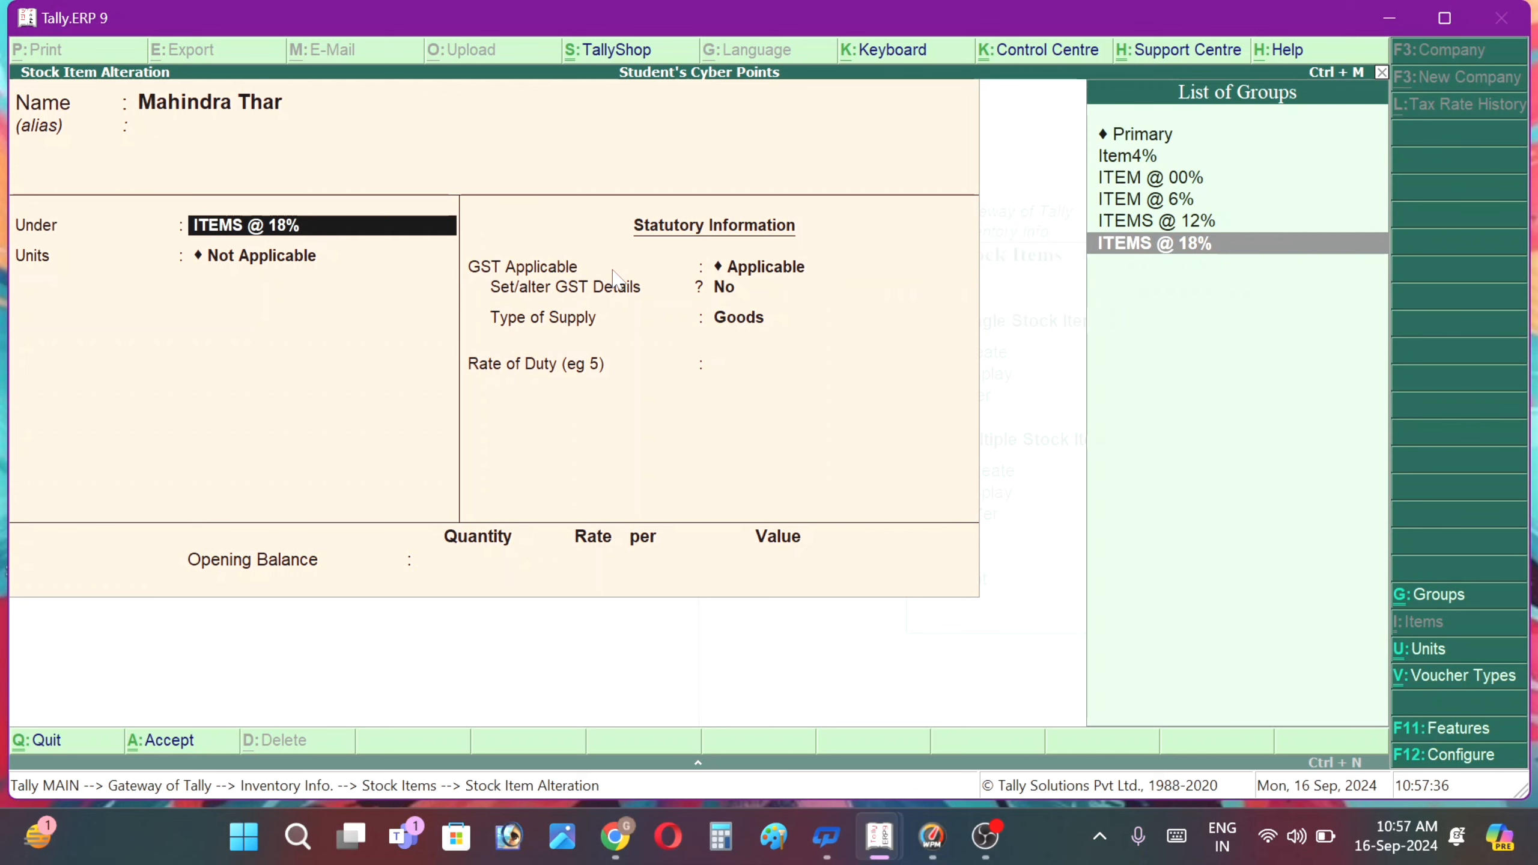
{"action": "key", "text": "Up"}
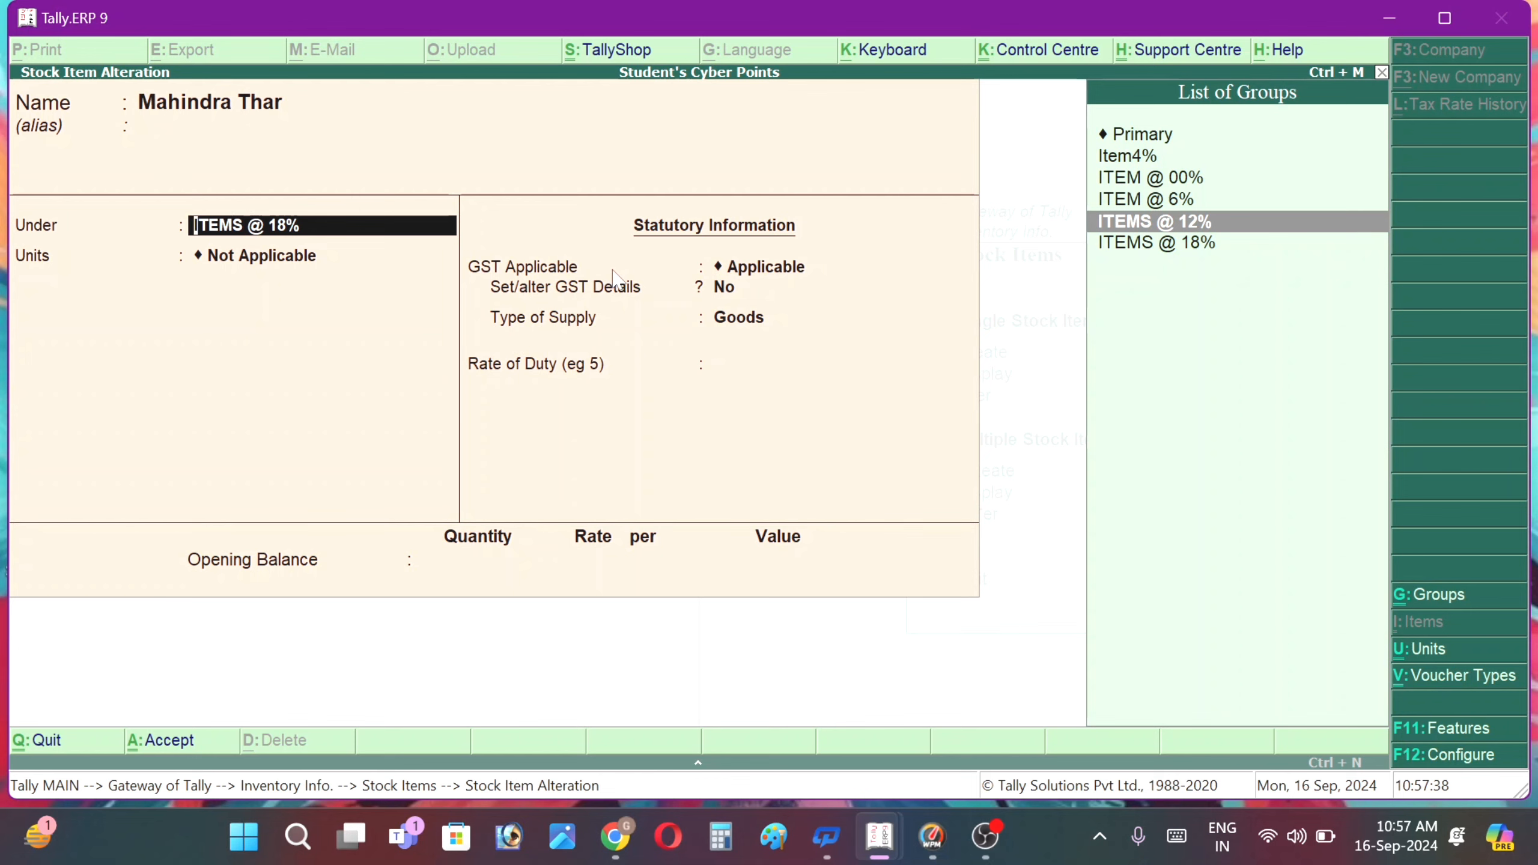
{"action": "key", "text": "Return"}
{"action": "key", "text": "Return"}
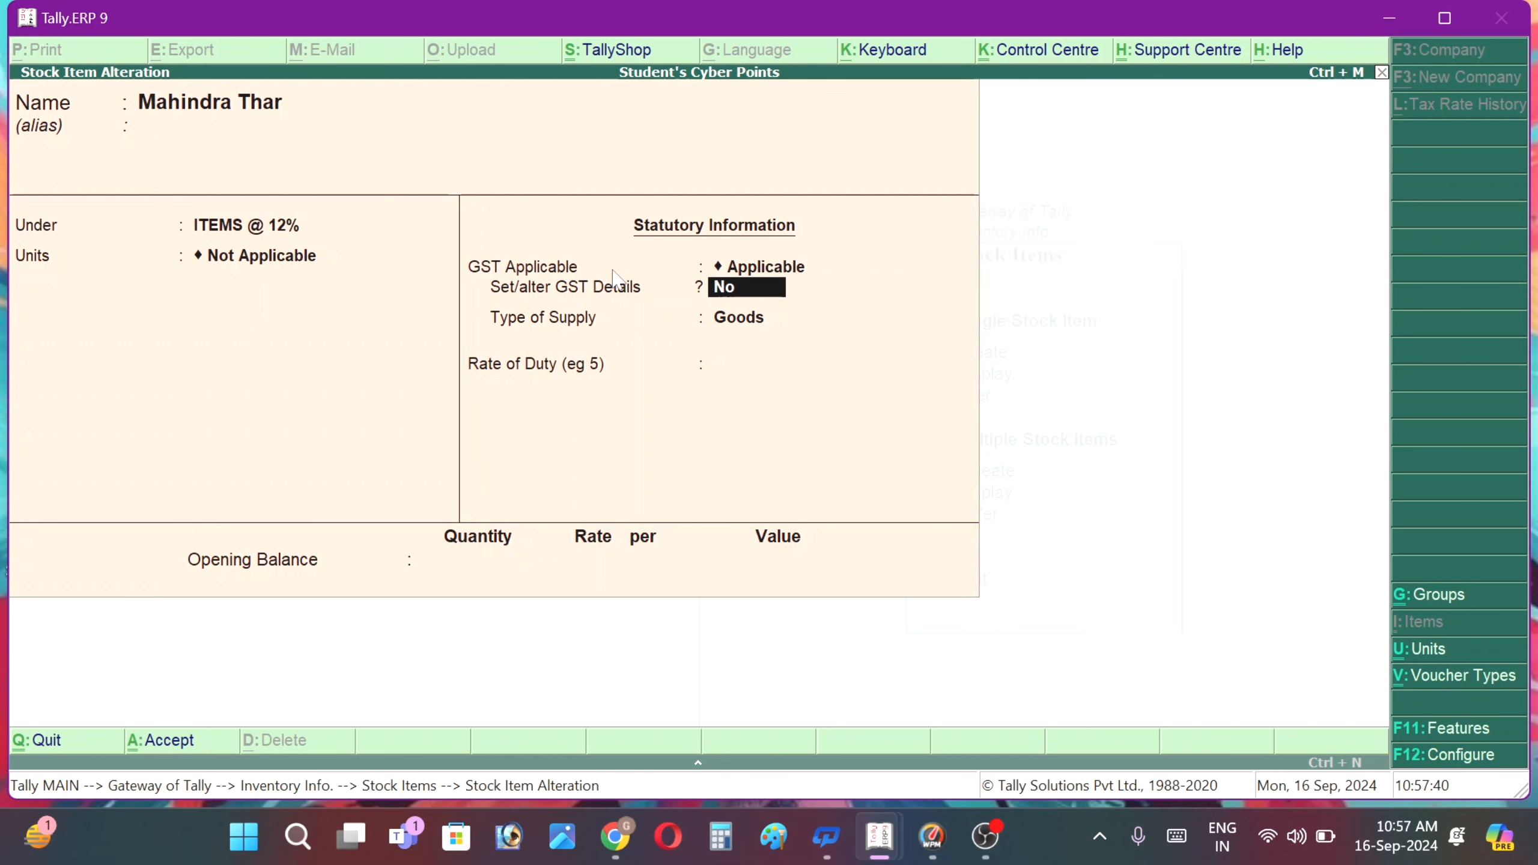
{"action": "key", "text": "Return"}
{"action": "key", "text": "Return"}
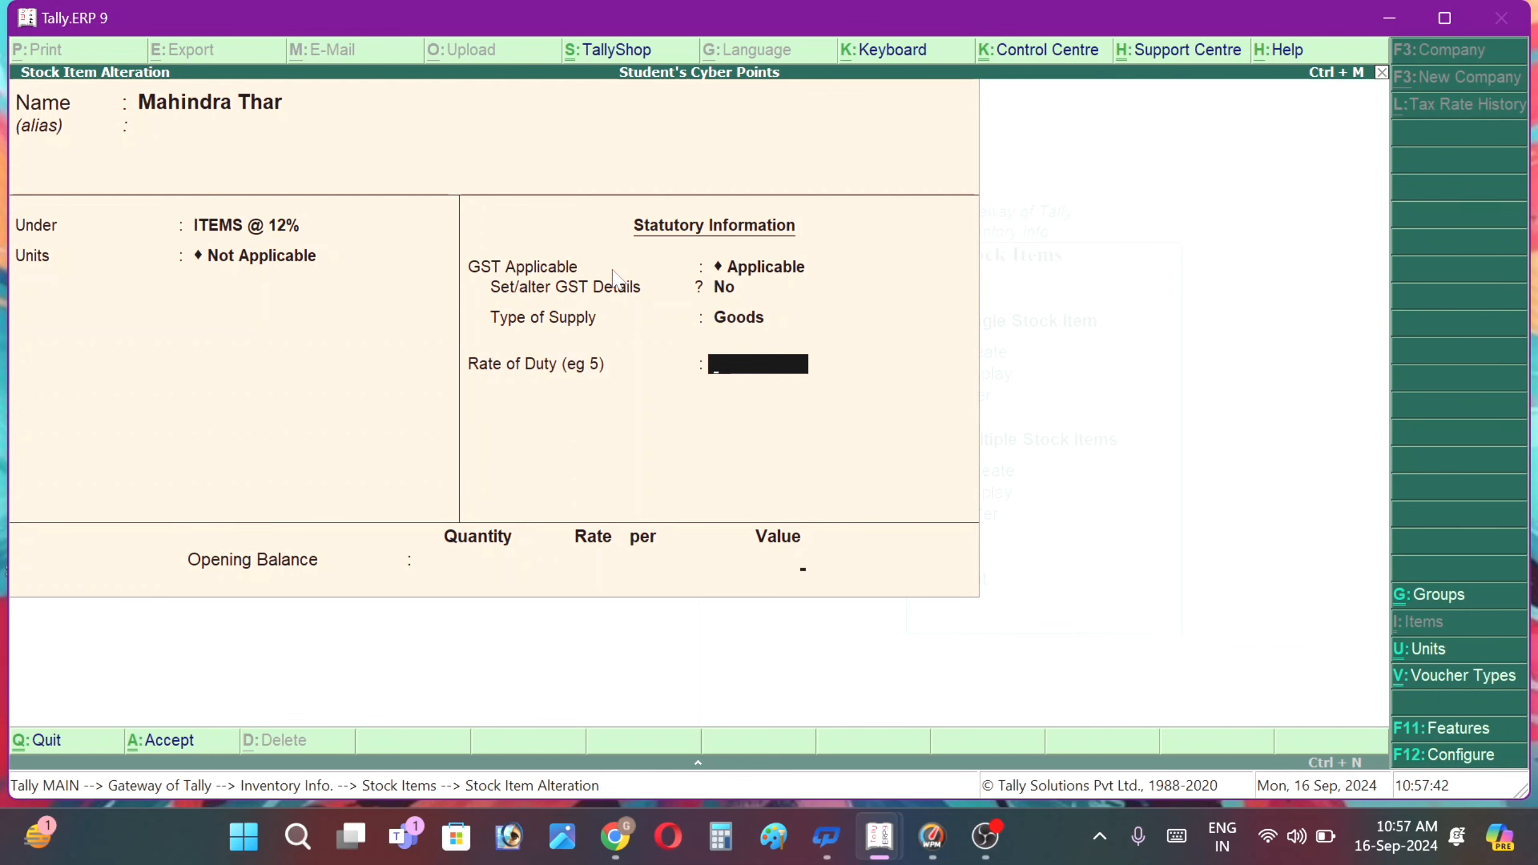
{"action": "key", "text": "Return"}
{"action": "key", "text": "Return"}
{"action": "key", "text": "Return"}
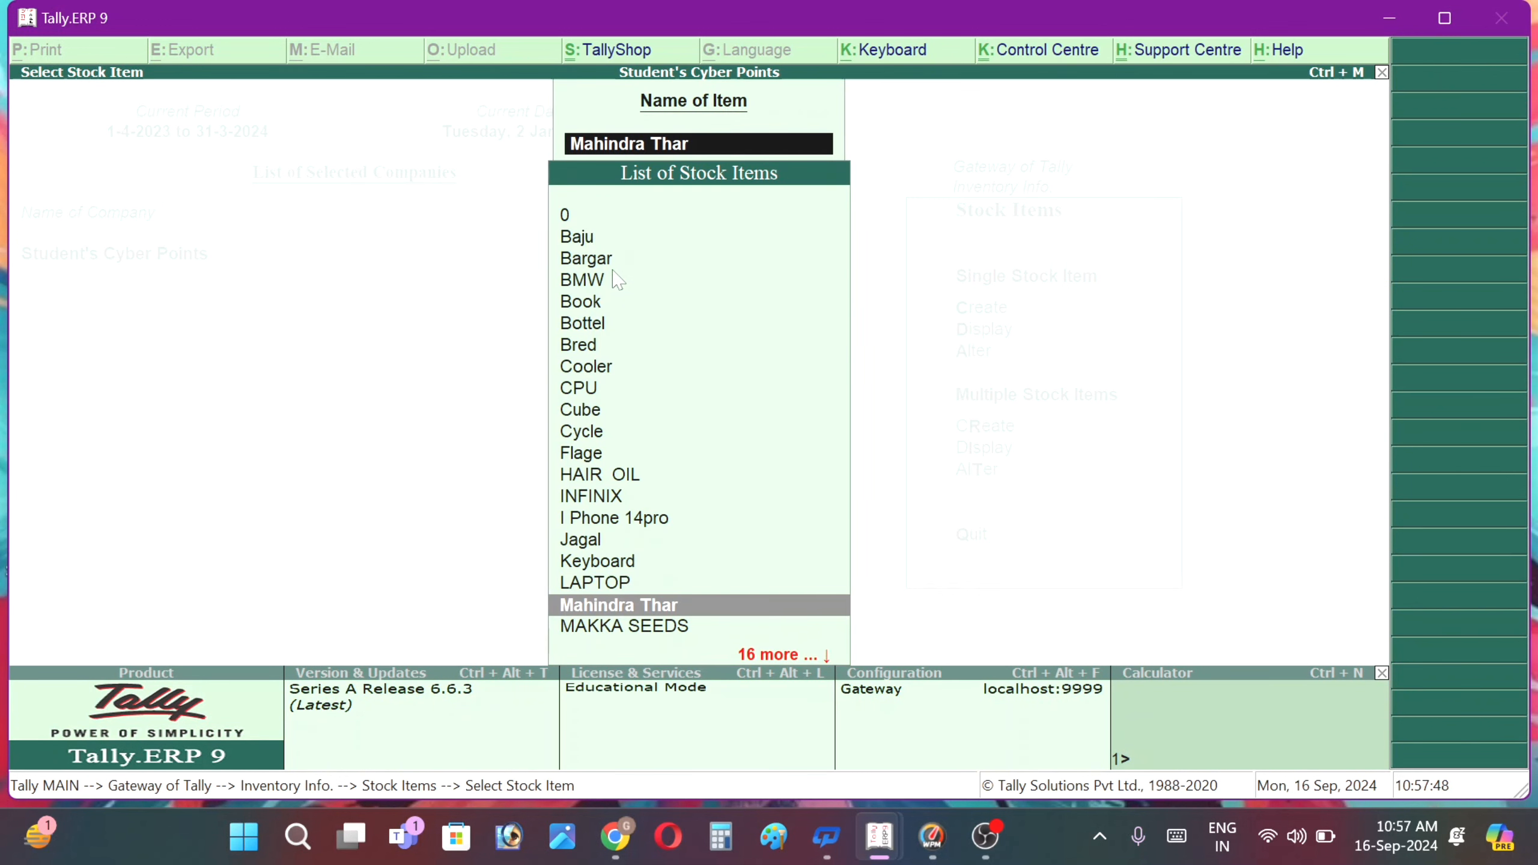
- Look through the list of stock items available for alteration and return to the Gateway of Tally
{"action": "key", "text": "Down"}
{"action": "key", "text": "Down"}
{"action": "key", "text": "Down"}
{"action": "key", "text": "Down"}
{"action": "key", "text": "Down"}
{"action": "key", "text": "Down"}
{"action": "key", "text": "Down"}
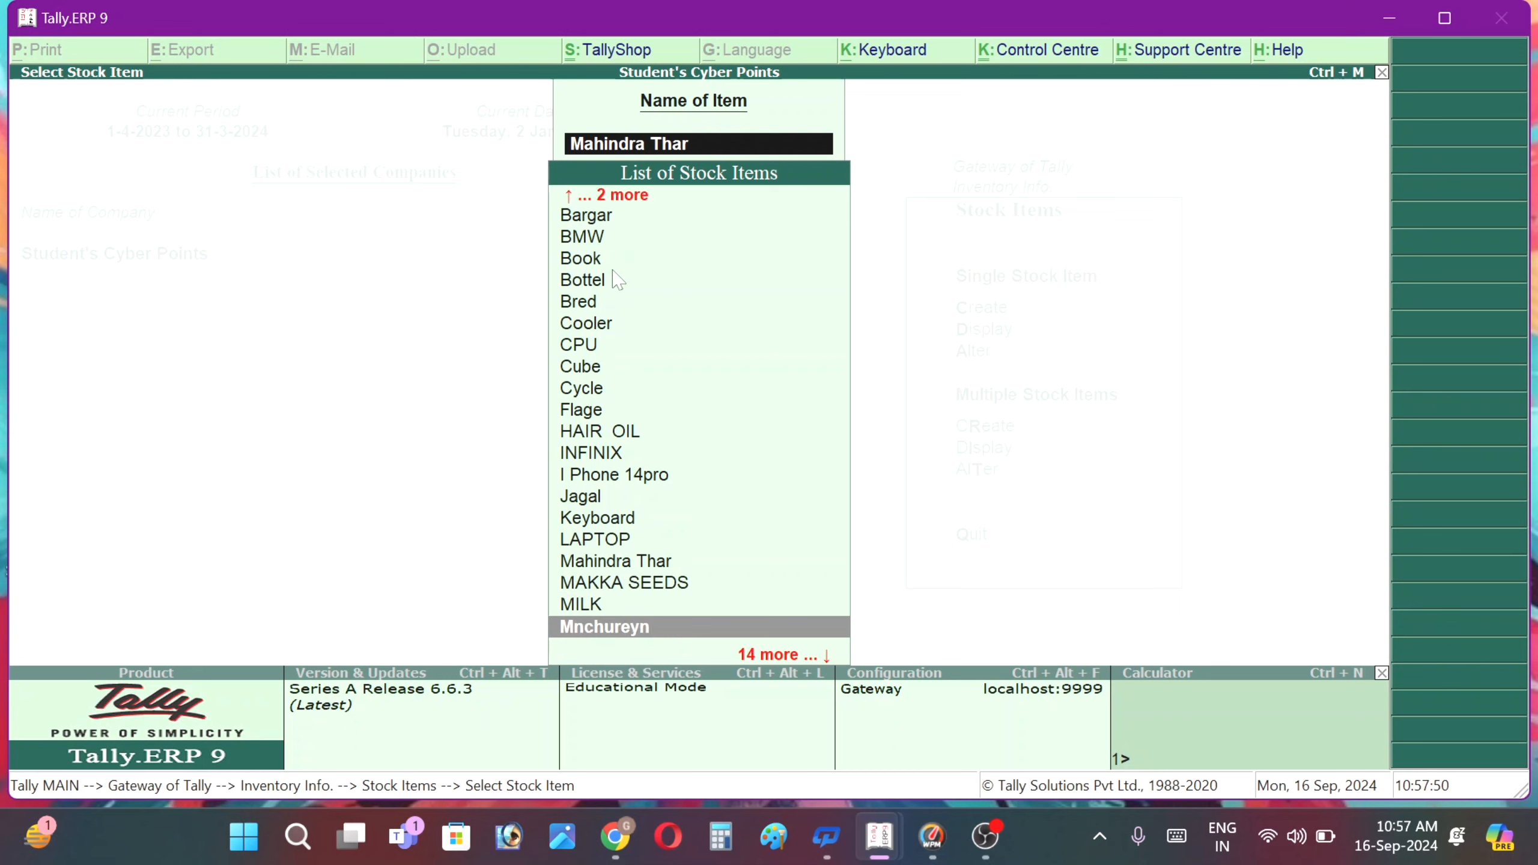
{"action": "key", "text": "Down"}
{"action": "key", "text": "Down"}
{"action": "key", "text": "Down"}
{"action": "key", "text": "Down"}
{"action": "key", "text": "Down"}
{"action": "key", "text": "Down"}
{"action": "key", "text": "Down"}
{"action": "key", "text": "Down"}
{"action": "key", "text": "Down"}
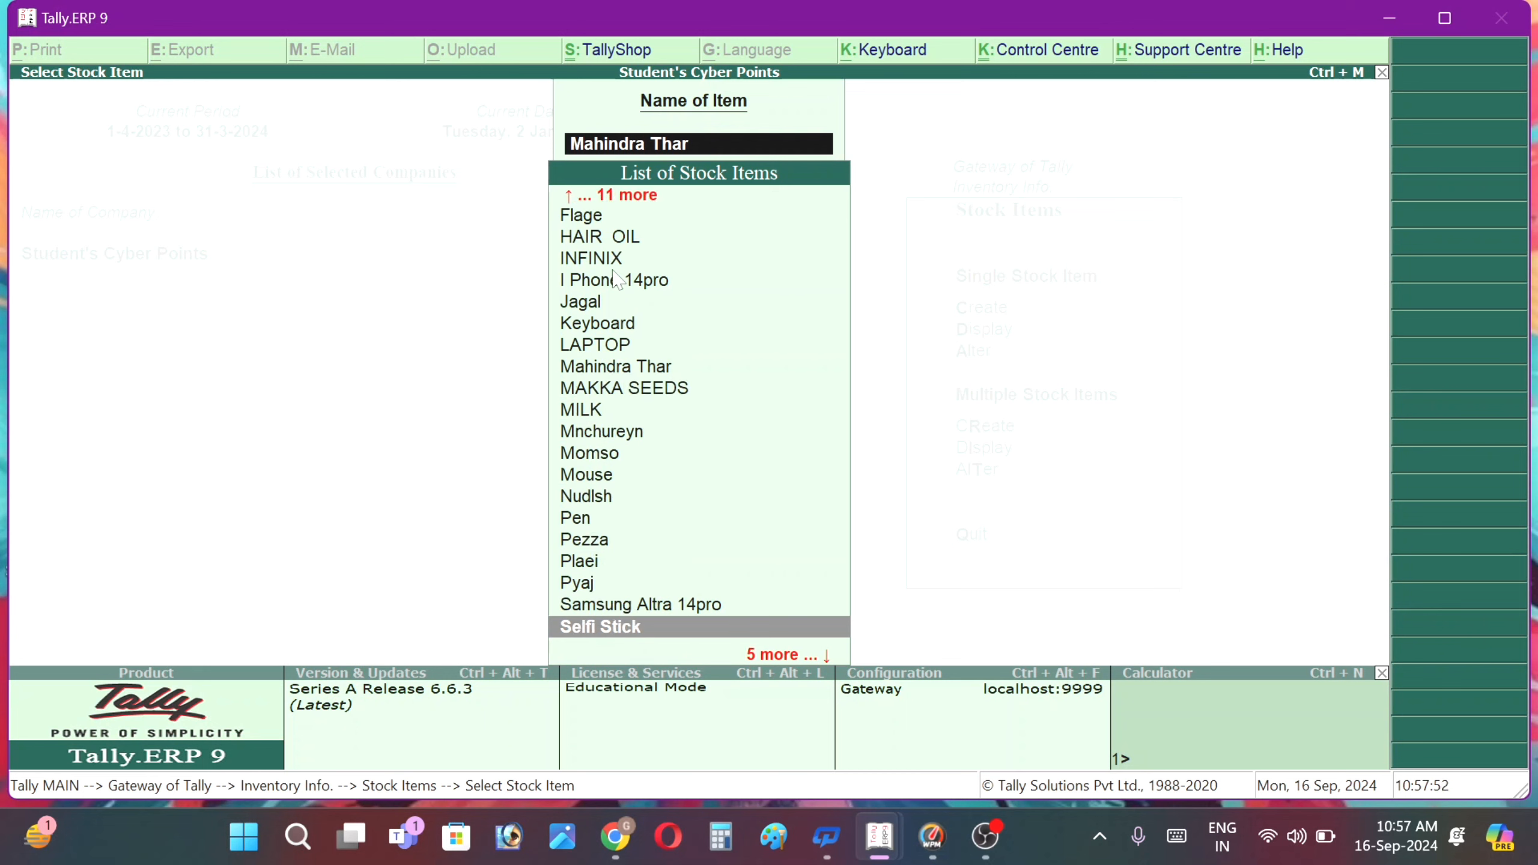
{"action": "key", "text": "Down"}
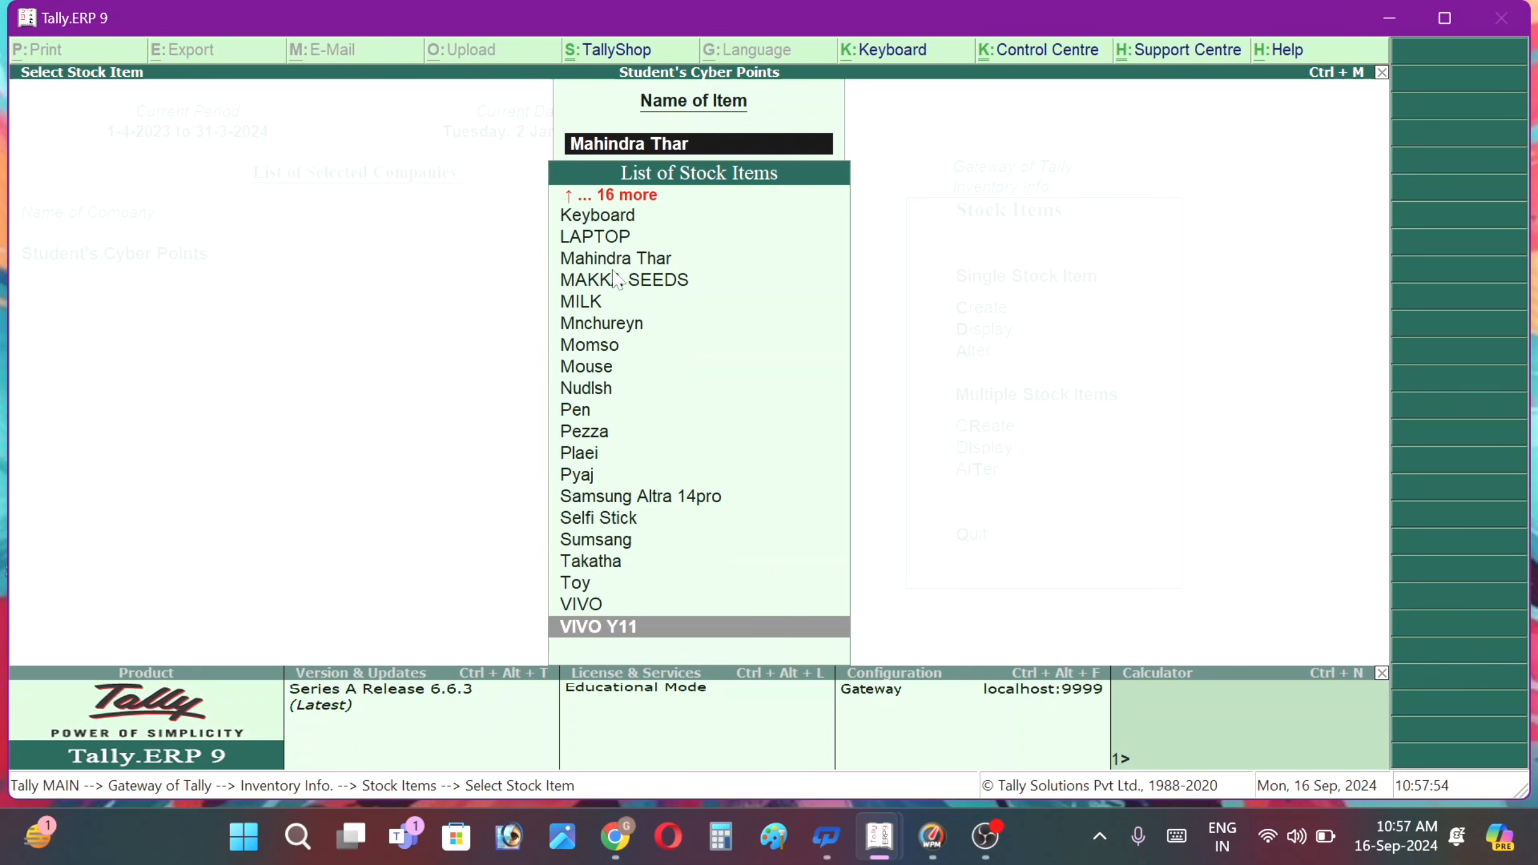
{"action": "key", "text": "Up"}
{"action": "key", "text": "Up"}
{"action": "key", "text": "Up"}
{"action": "key", "text": "Up"}
{"action": "key", "text": "Up"}
{"action": "key", "text": "Up"}
{"action": "key", "text": "Up"}
{"action": "key", "text": "Up"}
{"action": "key", "text": "Up"}
{"action": "key", "text": "Up"}
{"action": "key", "text": "Up"}
{"action": "key", "text": "Up"}
{"action": "key", "text": "Up"}
{"action": "key", "text": "Up"}
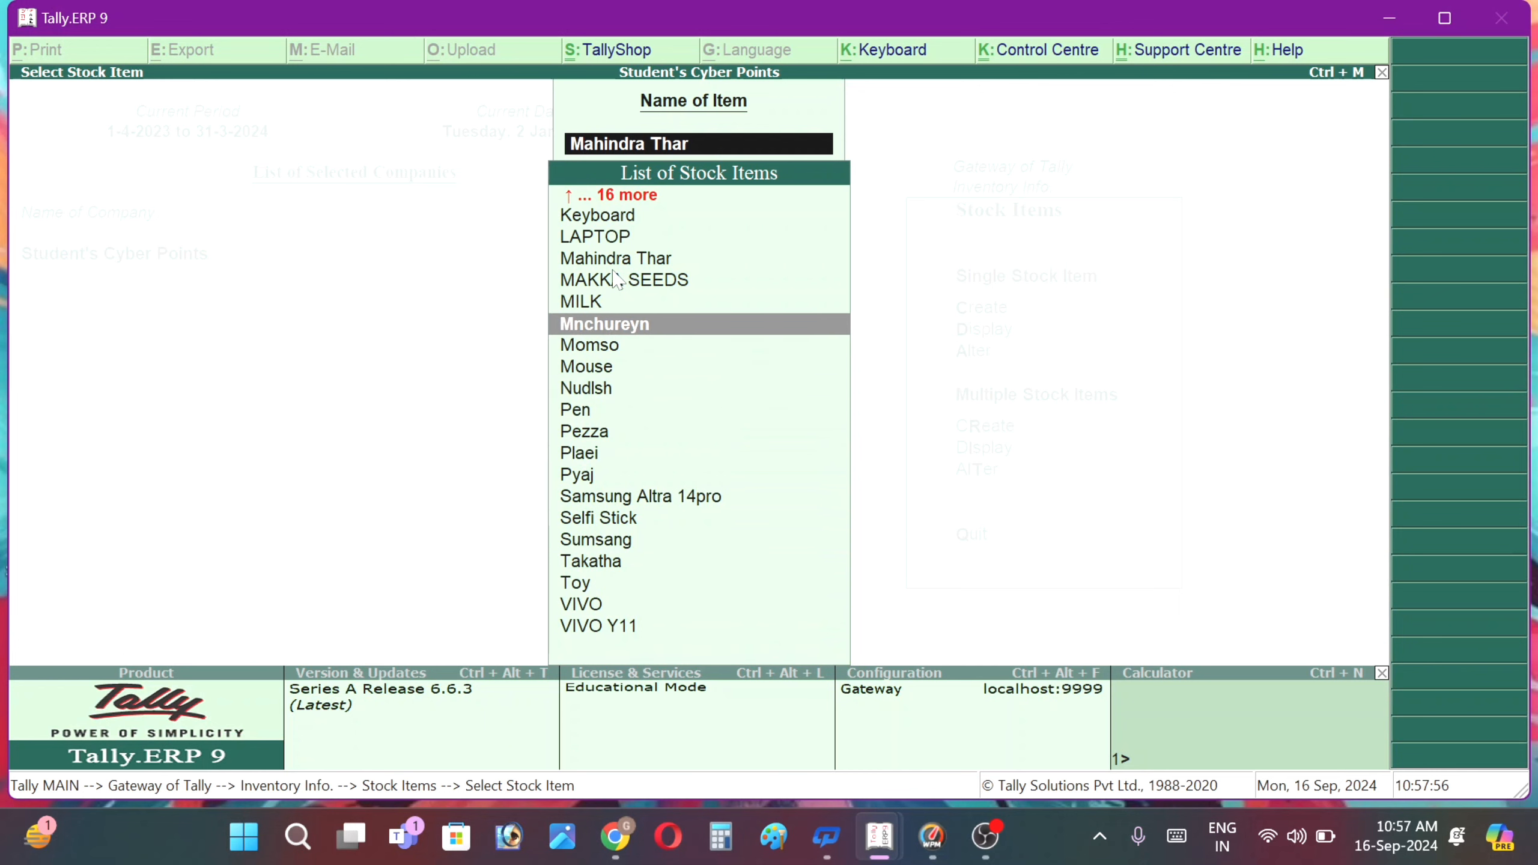
{"action": "key", "text": "Escape"}
{"action": "key", "text": "Escape"}
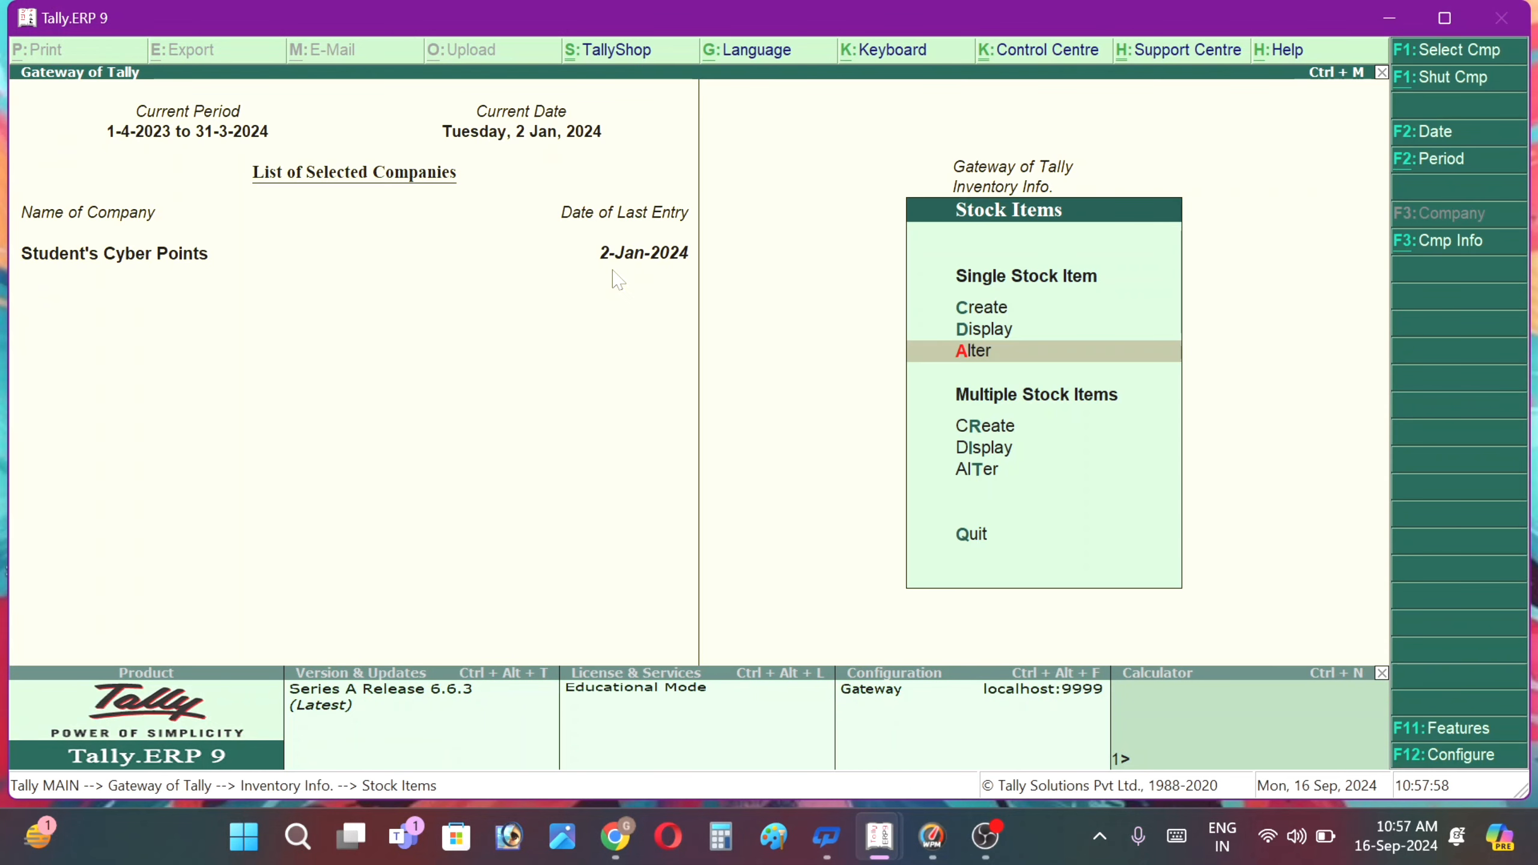
{"action": "key", "text": "Escape"}
{"action": "key", "text": "Escape"}
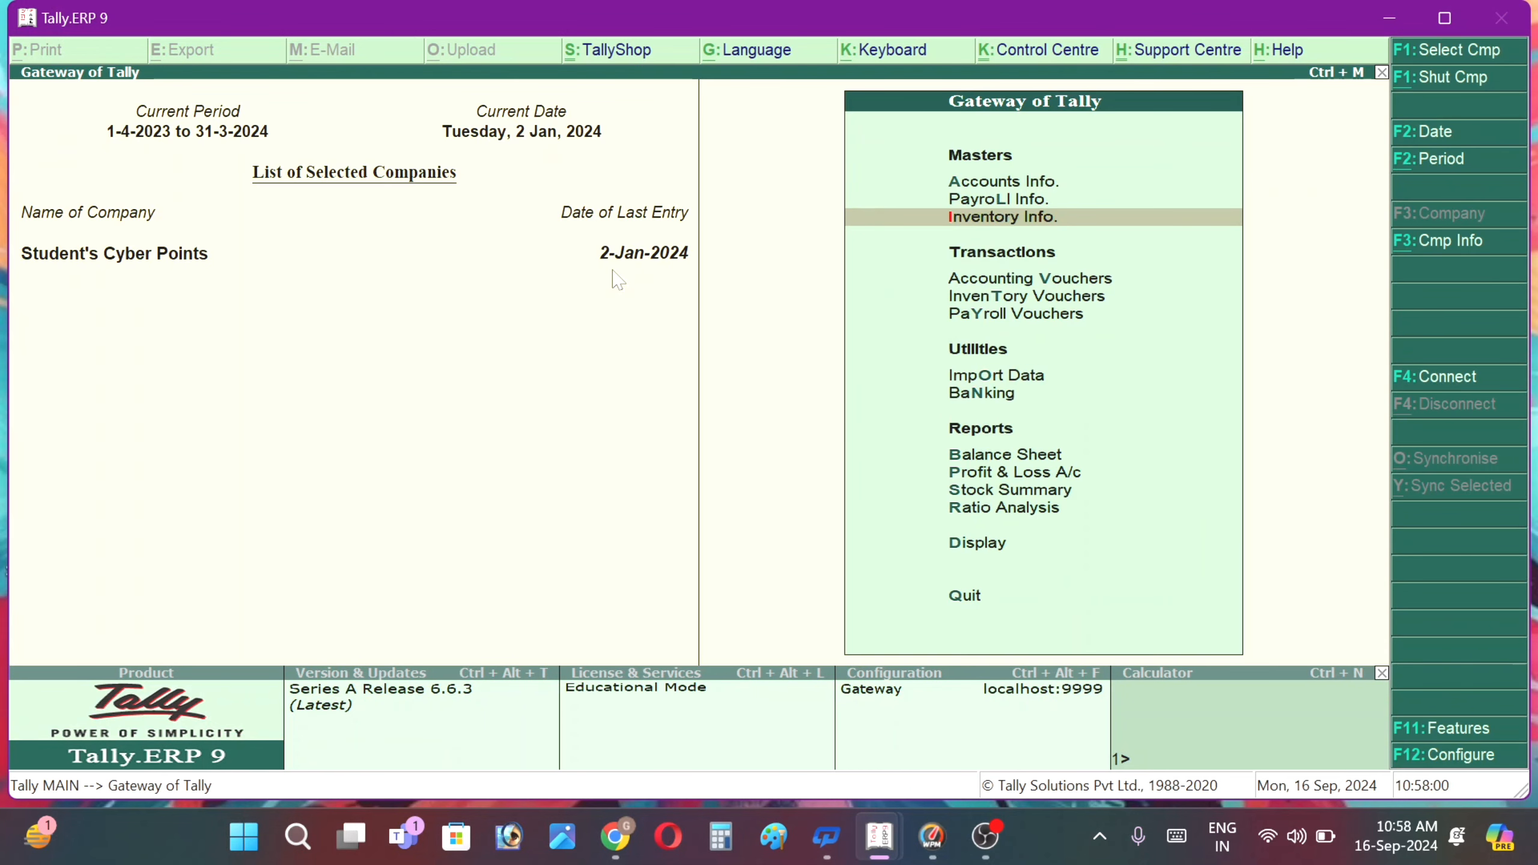
- View the ledger options and the list of alterable account groups in the accounts masters, and return to the Gateway of Tally
{"action": "left_click", "coordinate": [993, 183]}
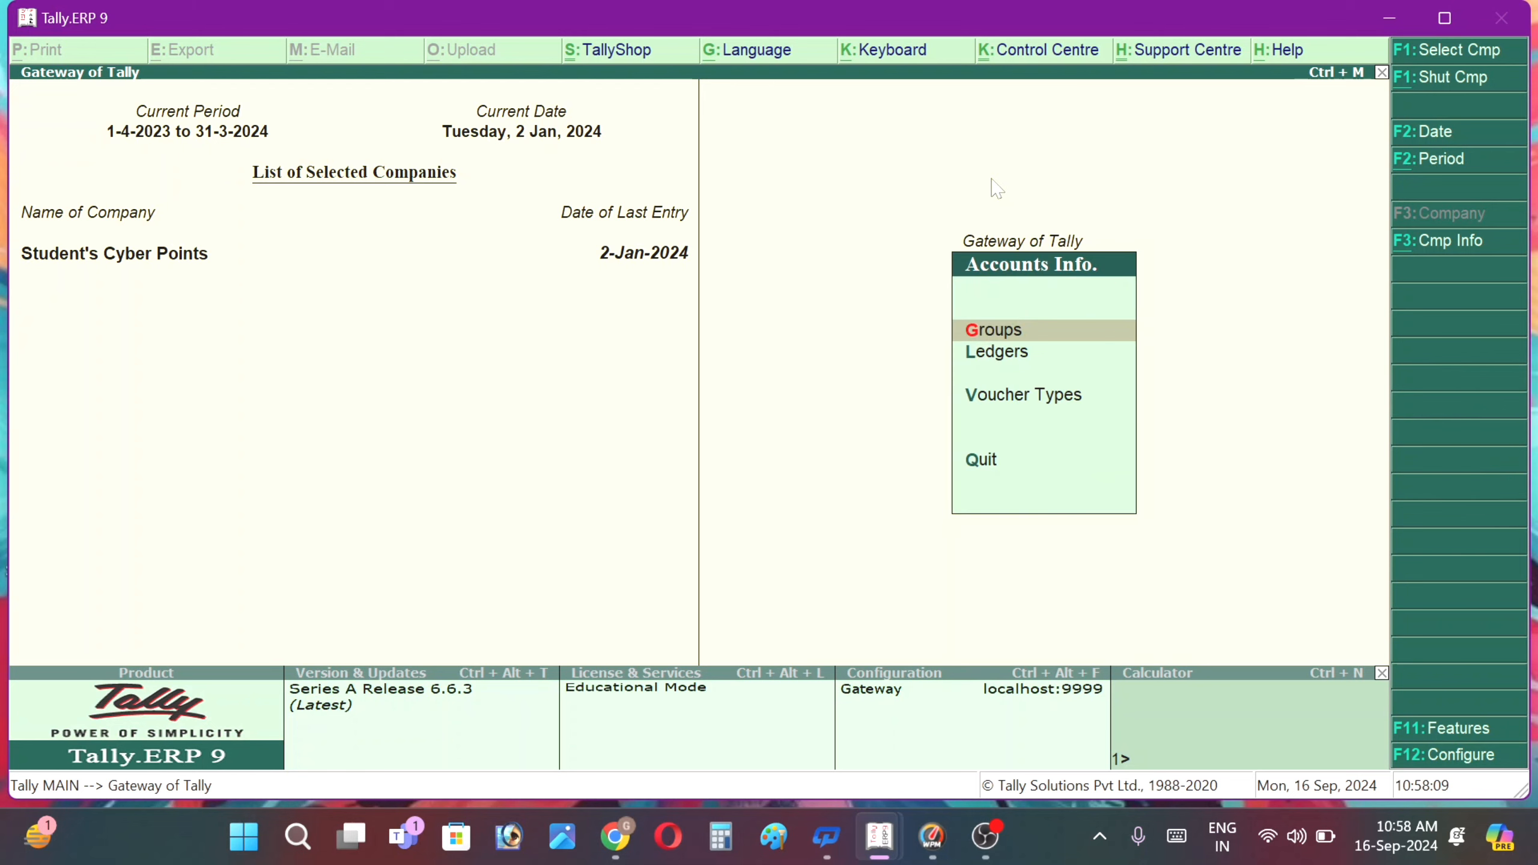
{"action": "left_click", "coordinate": [997, 356]}
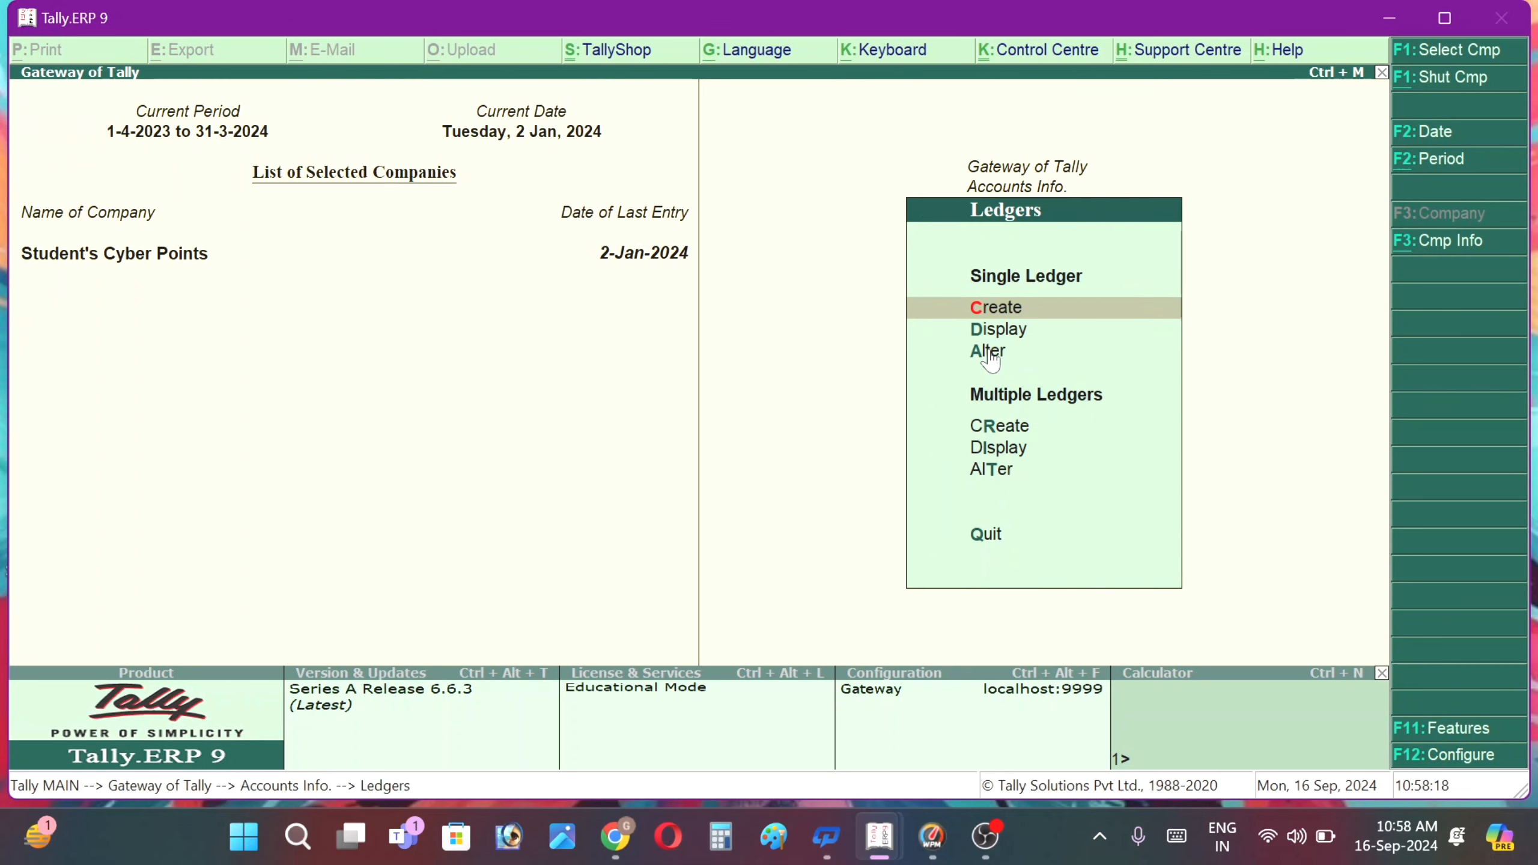
{"action": "left_click", "coordinate": [985, 536]}
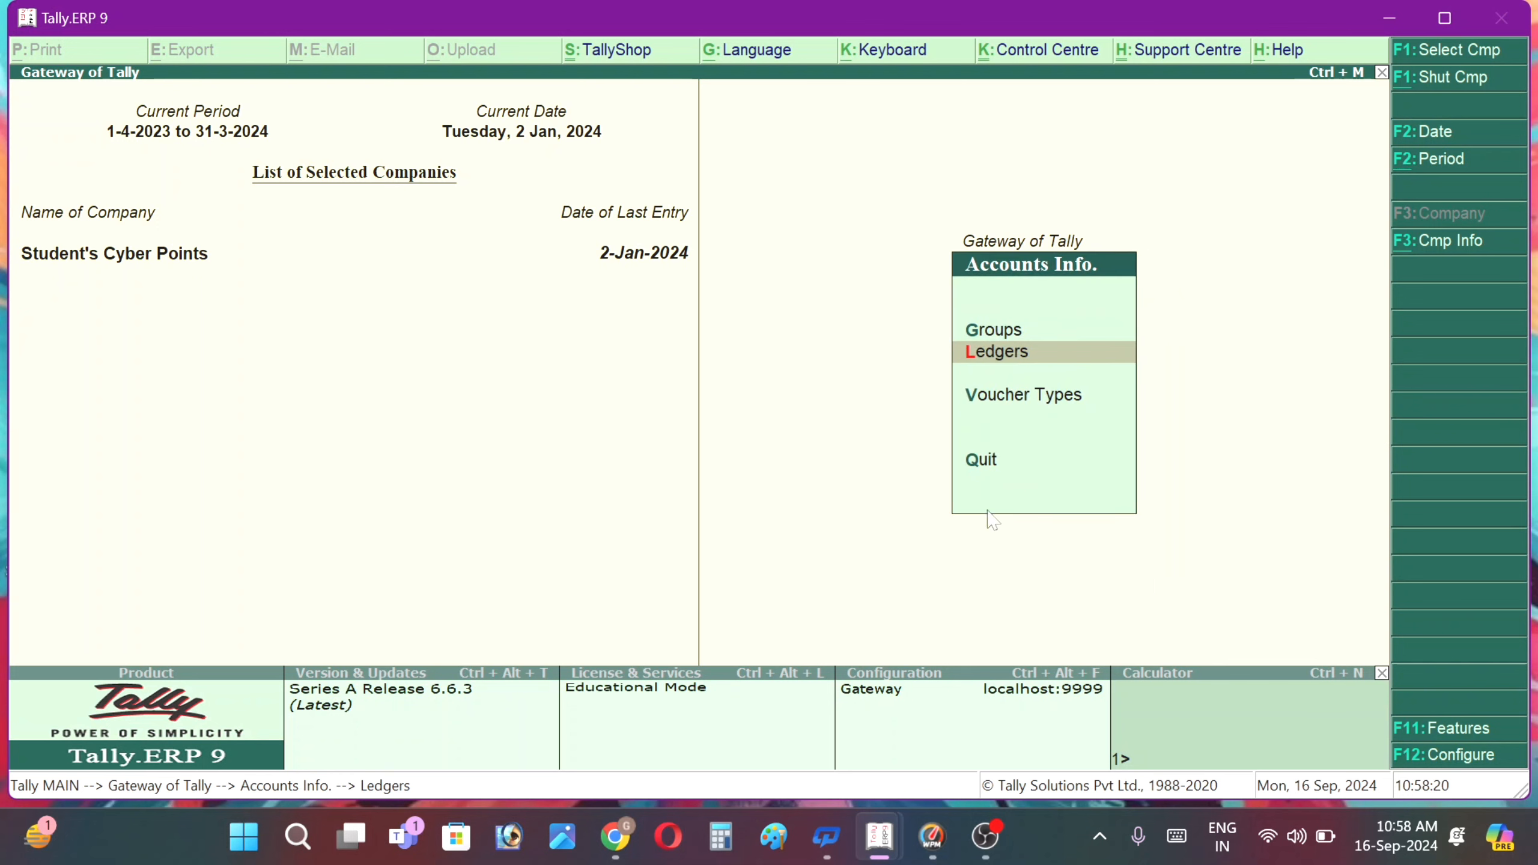
{"action": "left_click", "coordinate": [994, 331]}
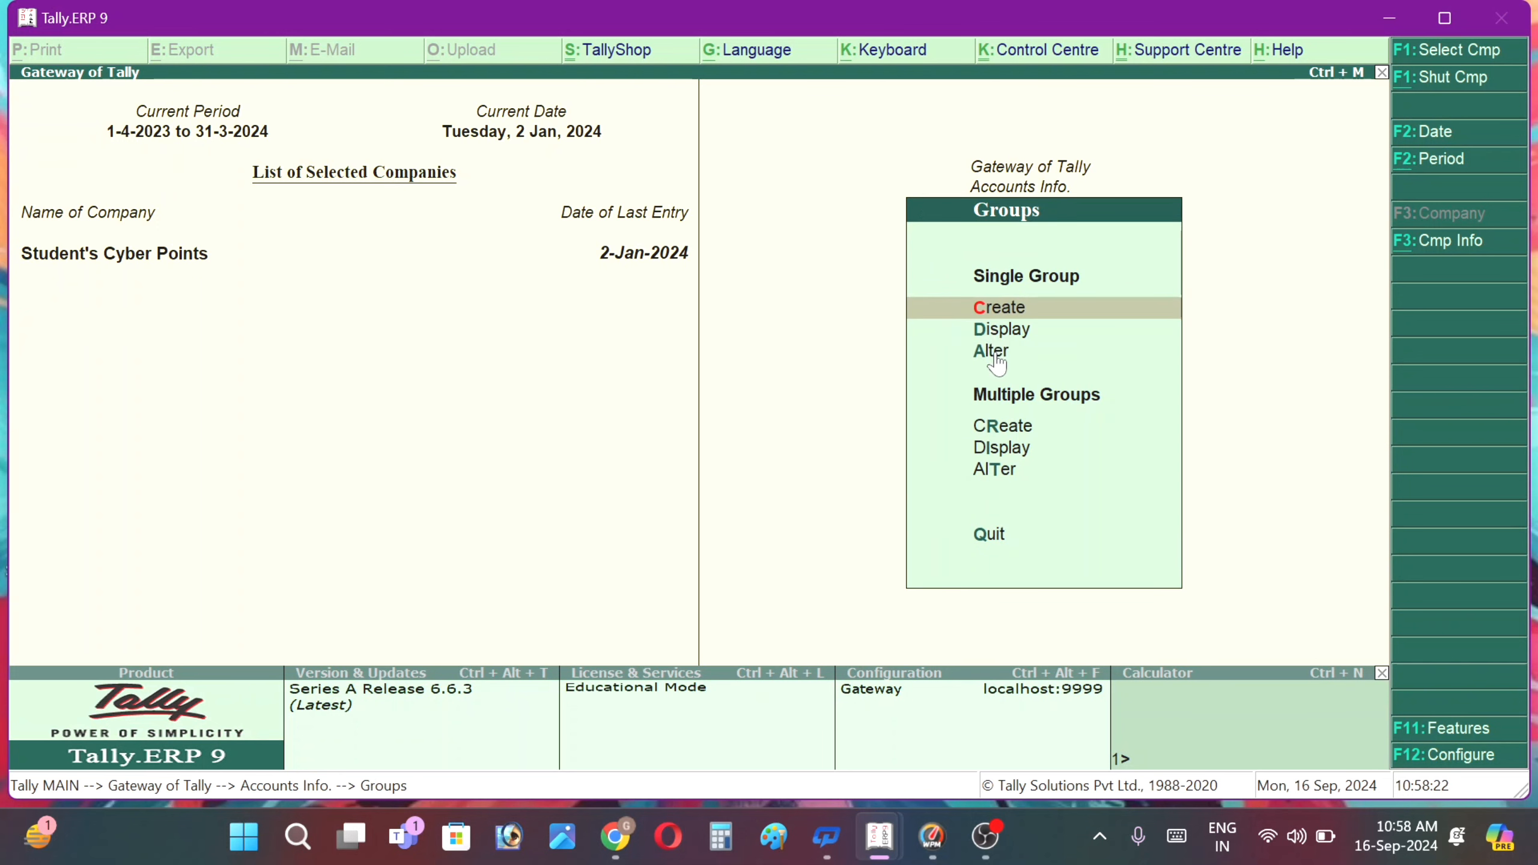
{"action": "left_click", "coordinate": [993, 353]}
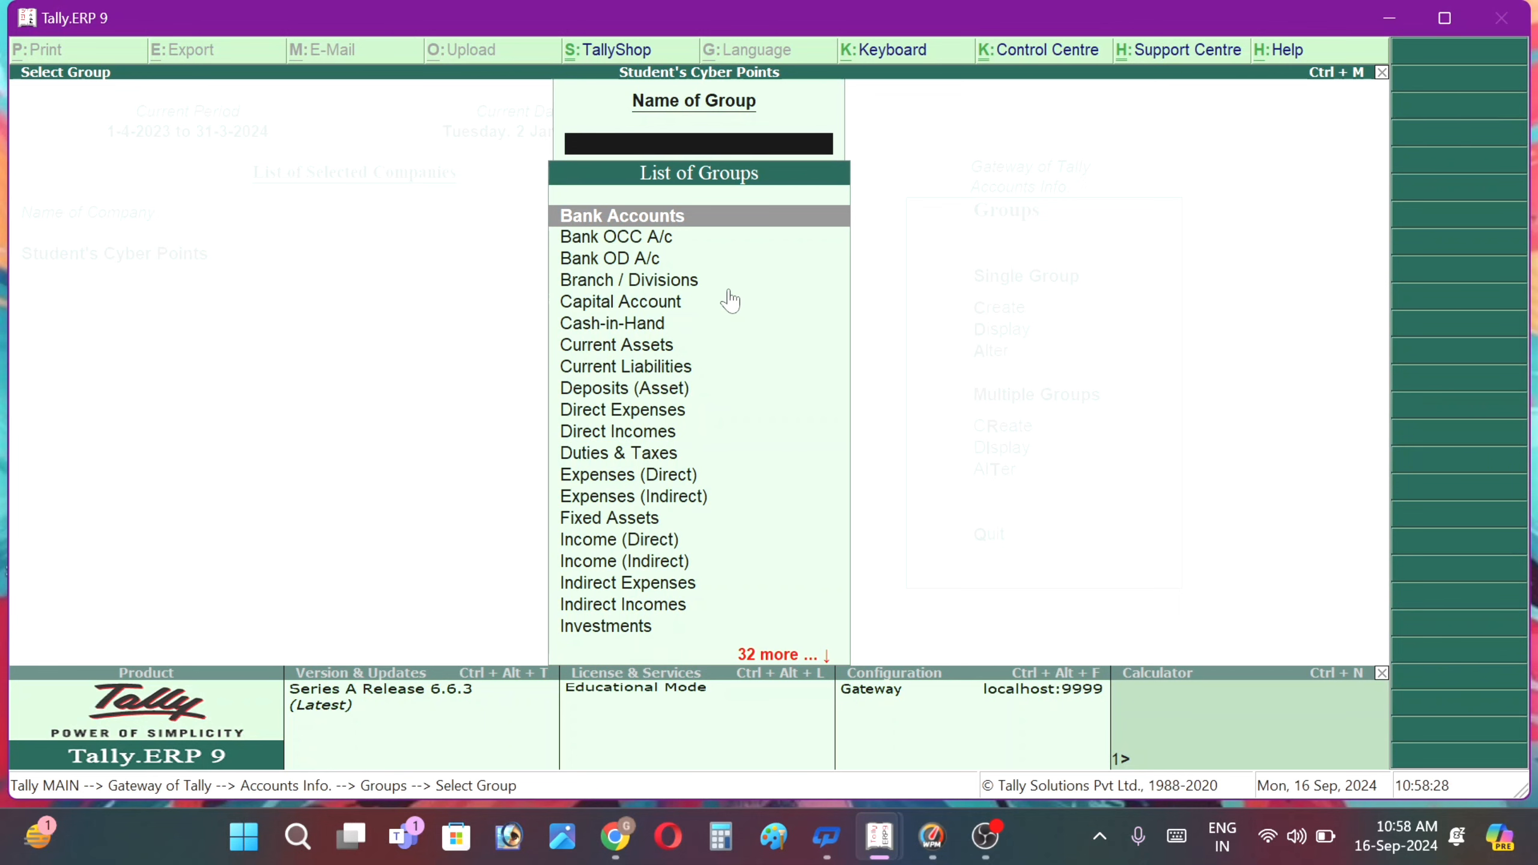
{"action": "key", "text": "Escape"}
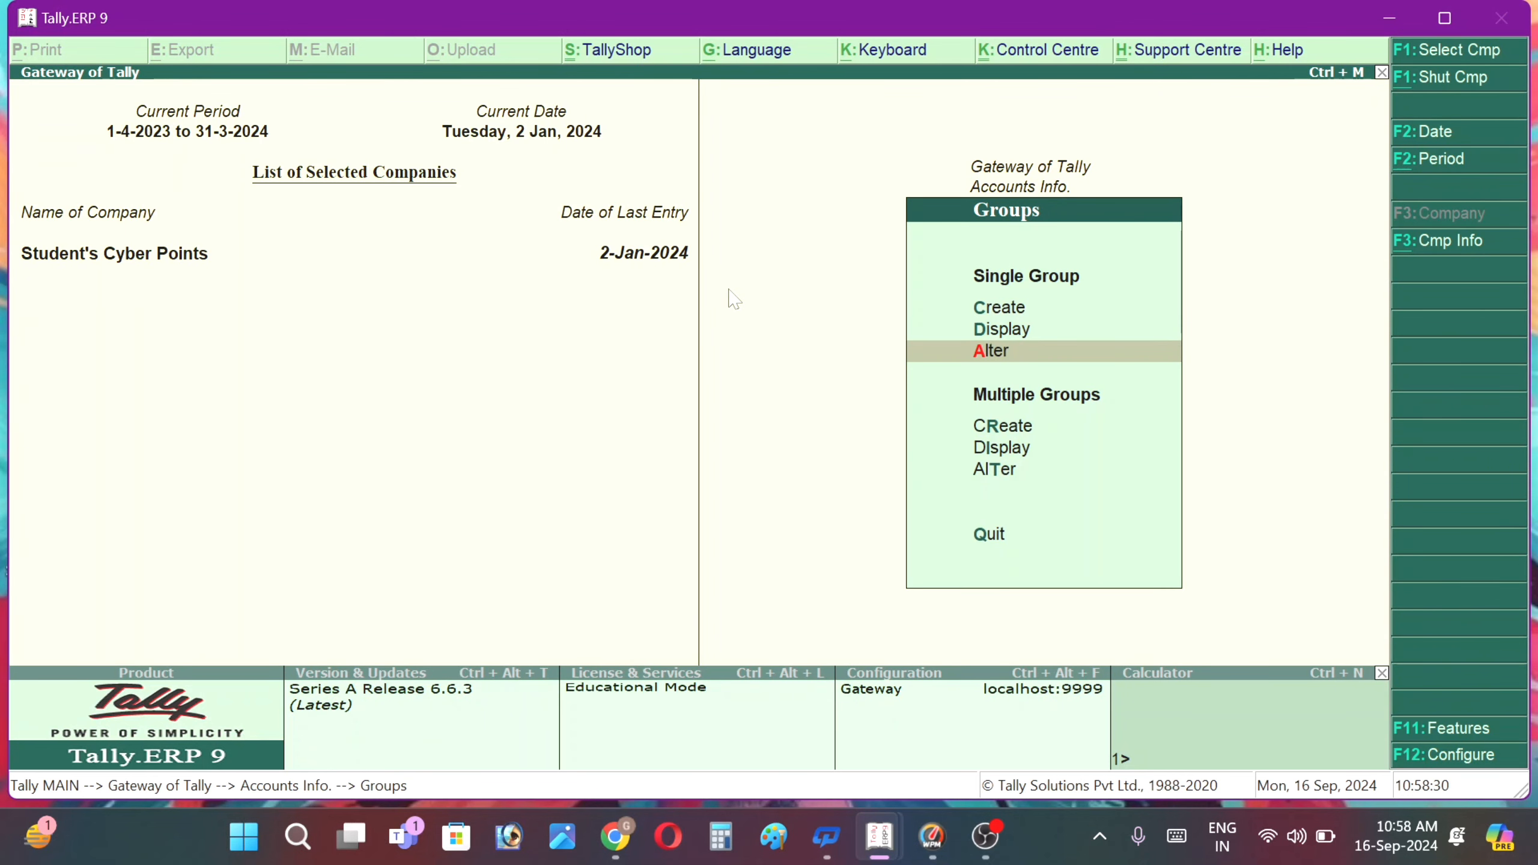
{"action": "key", "text": "Escape"}
{"action": "key", "text": "Escape"}
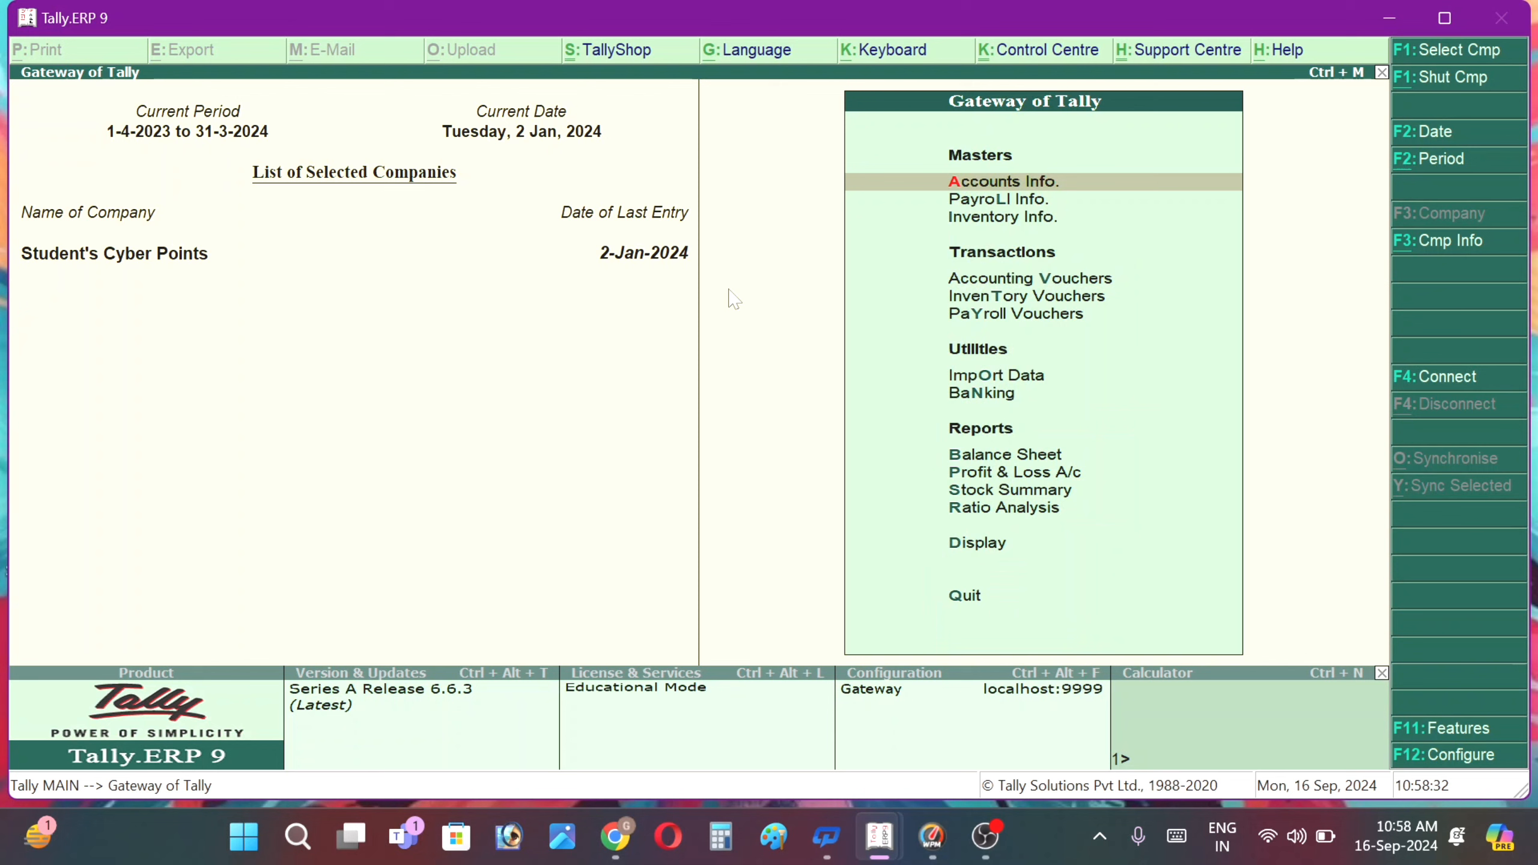
- View the units of measure available for alteration in the inventory masters, and close the list without choosing one
{"action": "left_click", "coordinate": [1003, 220]}
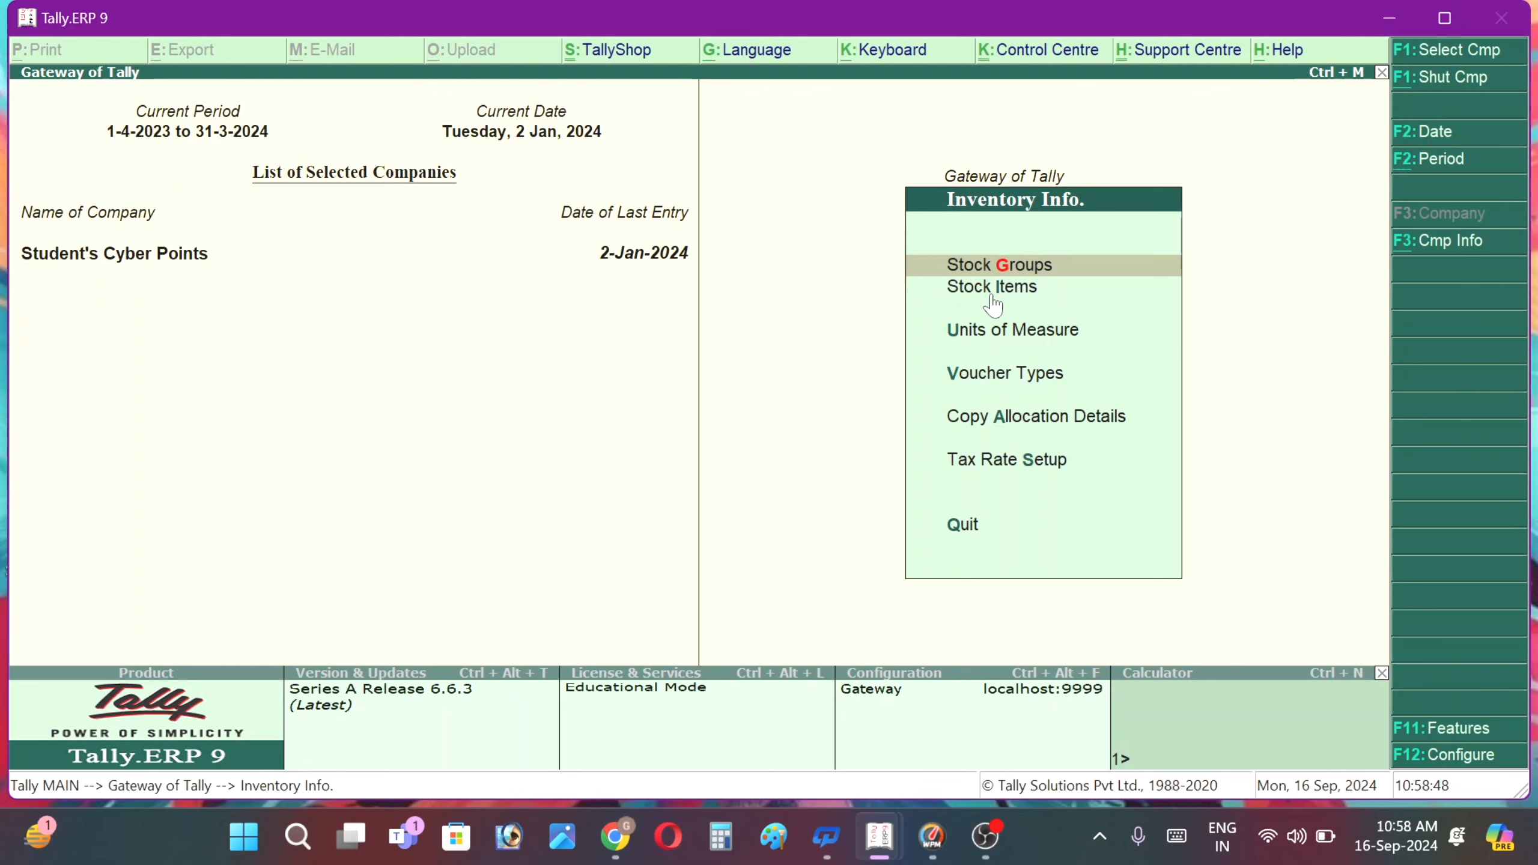
{"action": "left_click", "coordinate": [969, 338]}
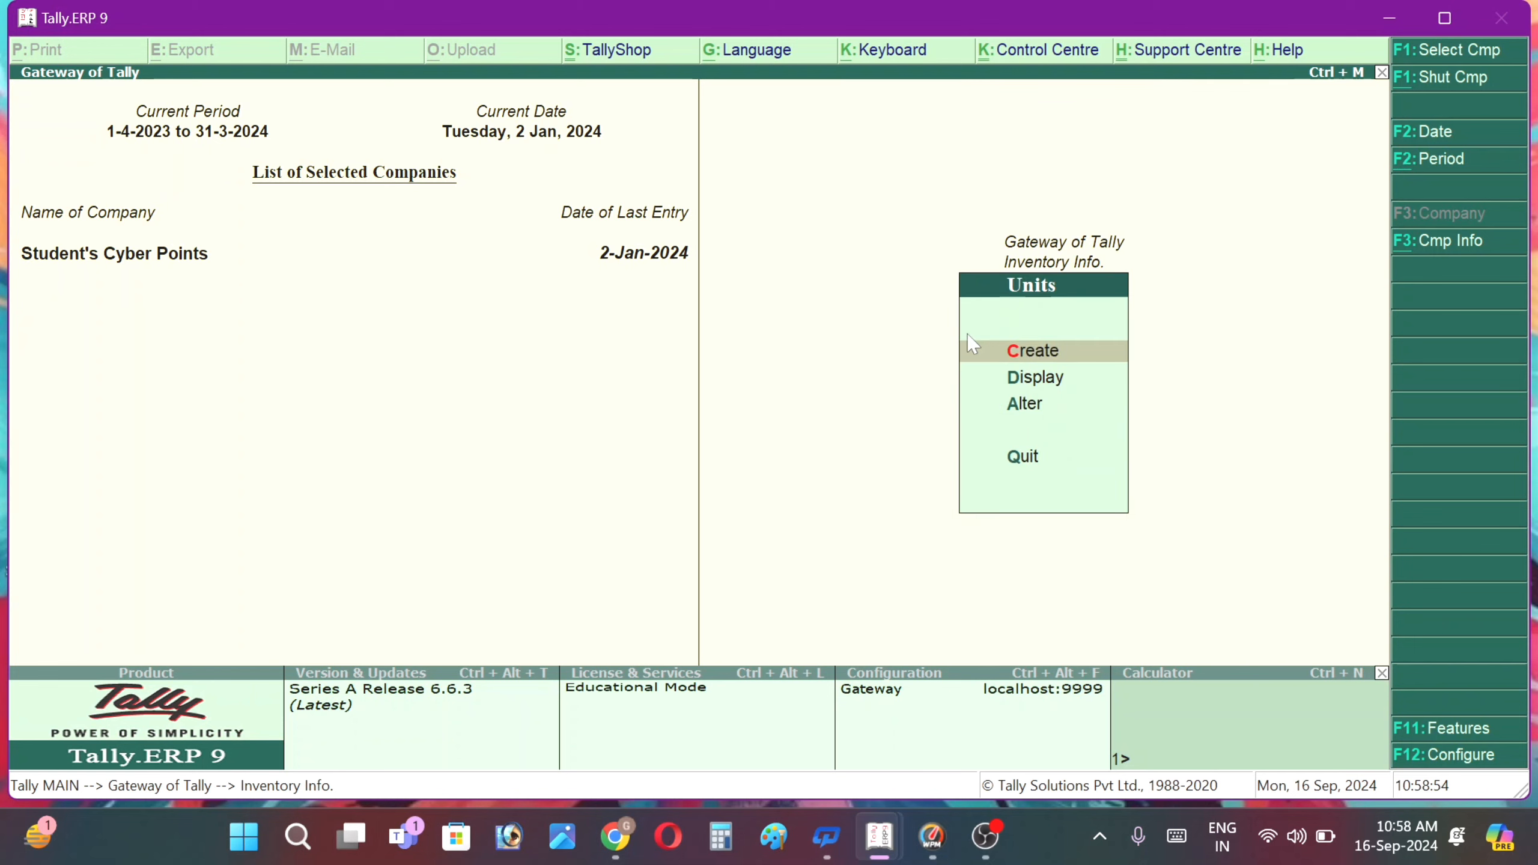
{"action": "left_click", "coordinate": [1014, 405]}
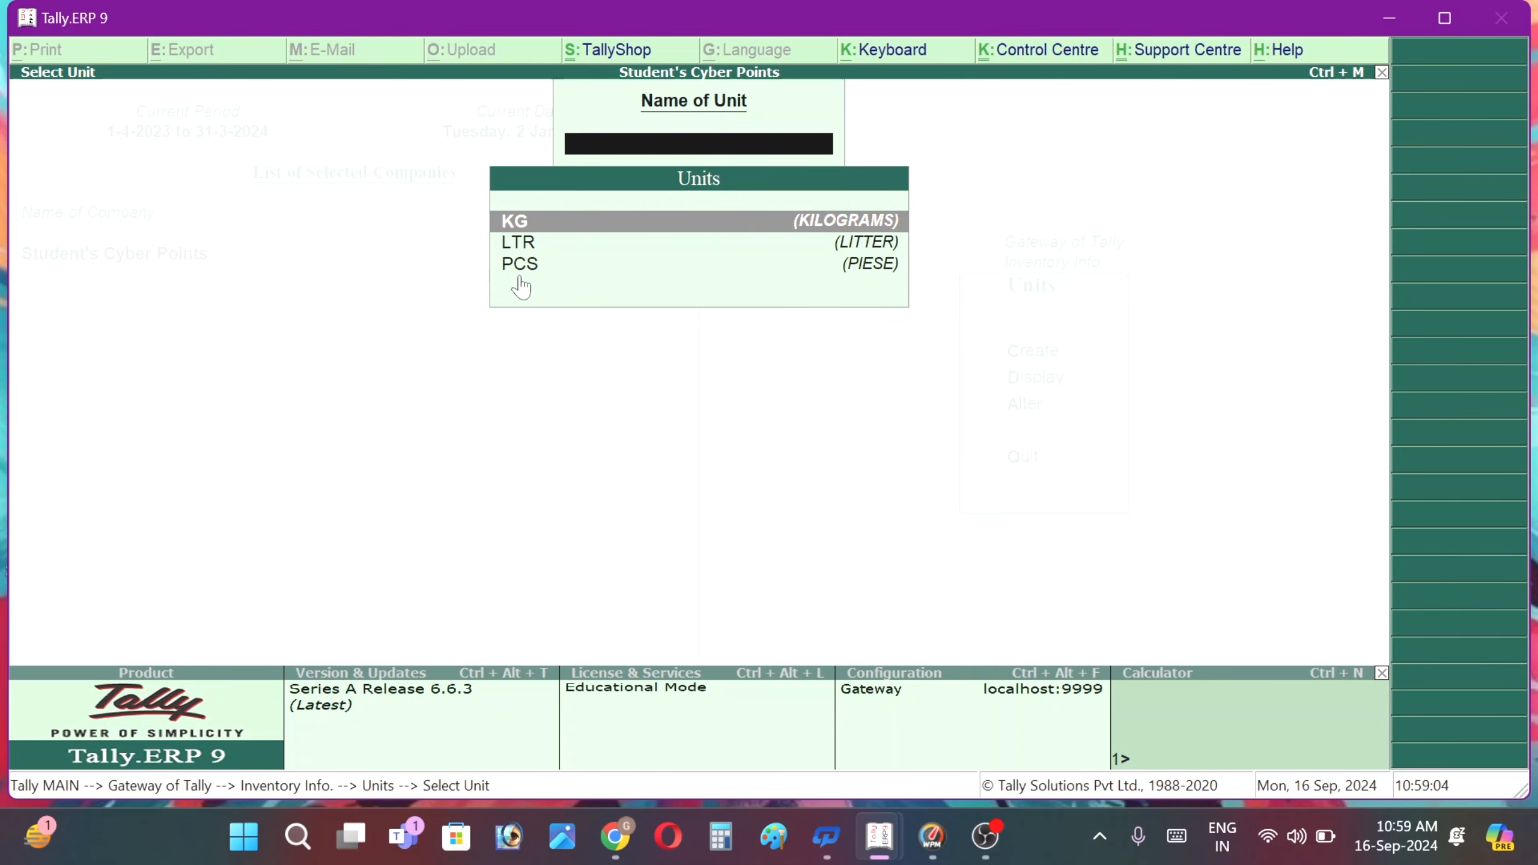
{"action": "left_click", "coordinate": [1382, 72]}
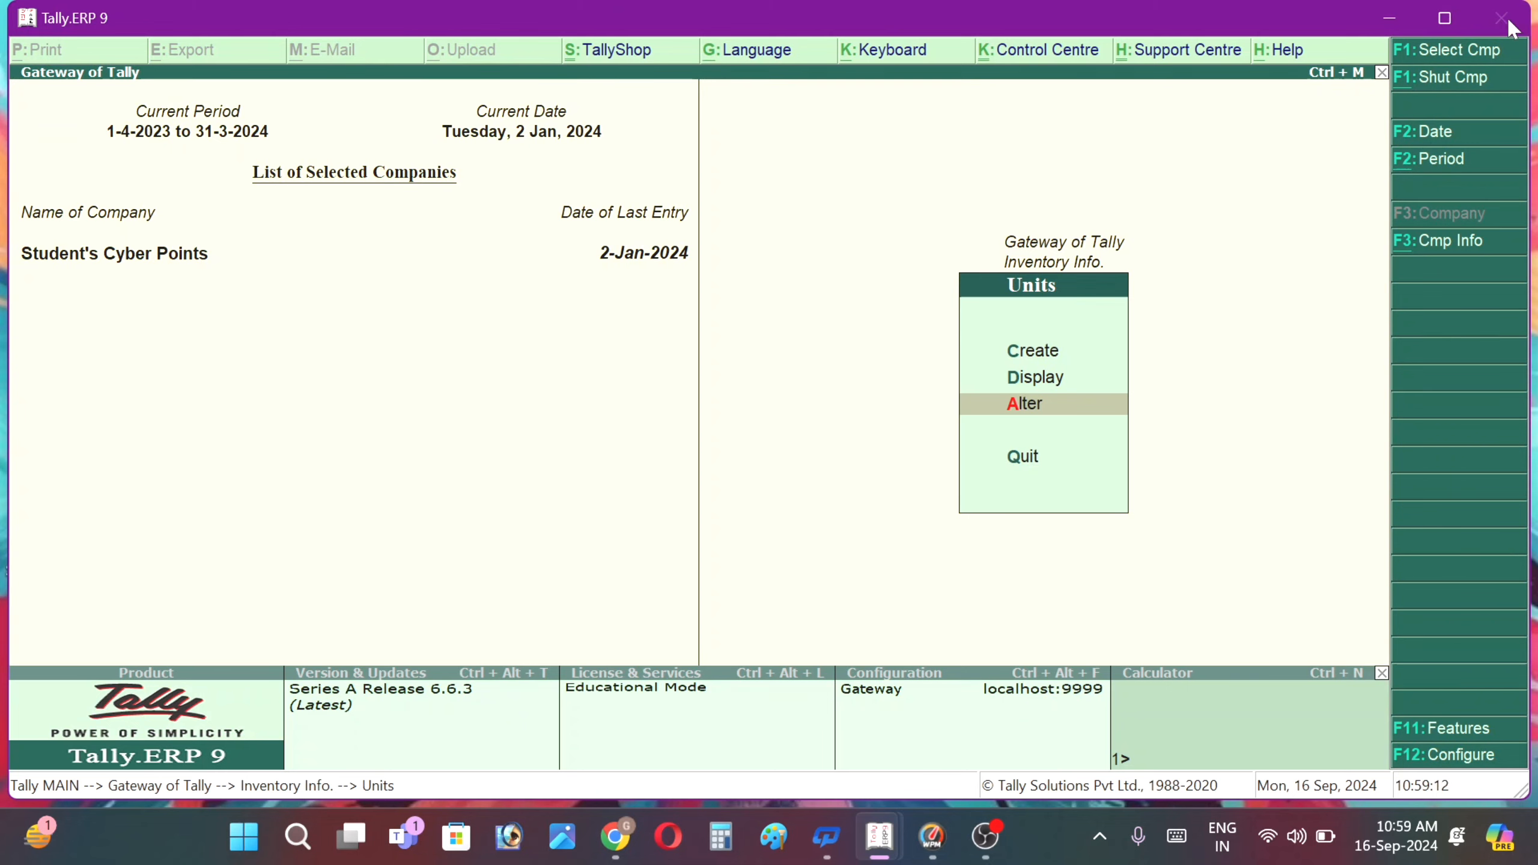
- Leave the inventory masters and quit Tally, confirming the exit
{"action": "key", "text": "Escape"}
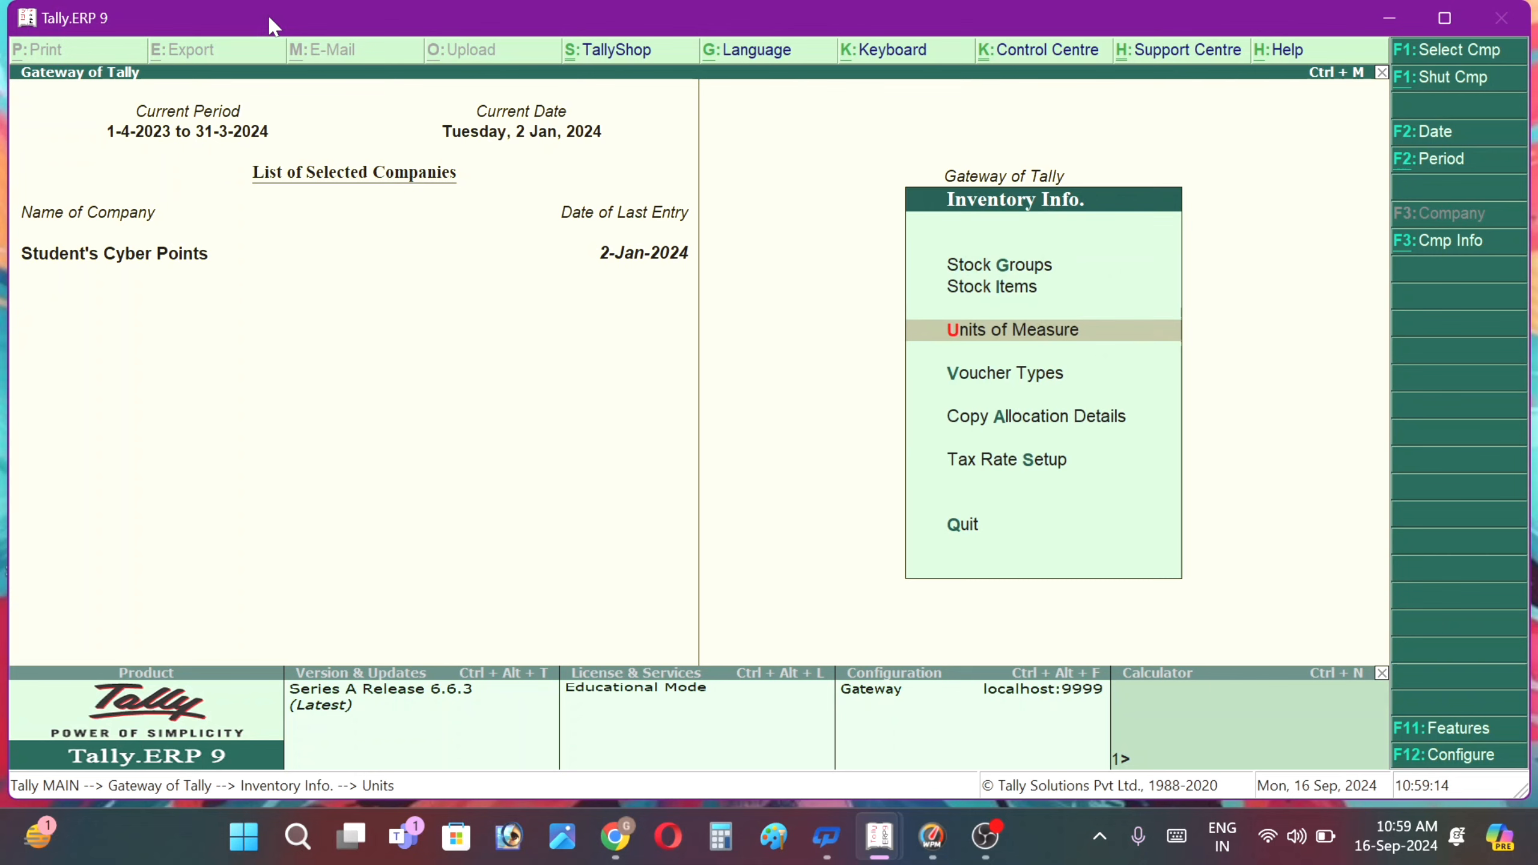
{"action": "key", "text": "Escape"}
{"action": "key", "text": "Escape"}
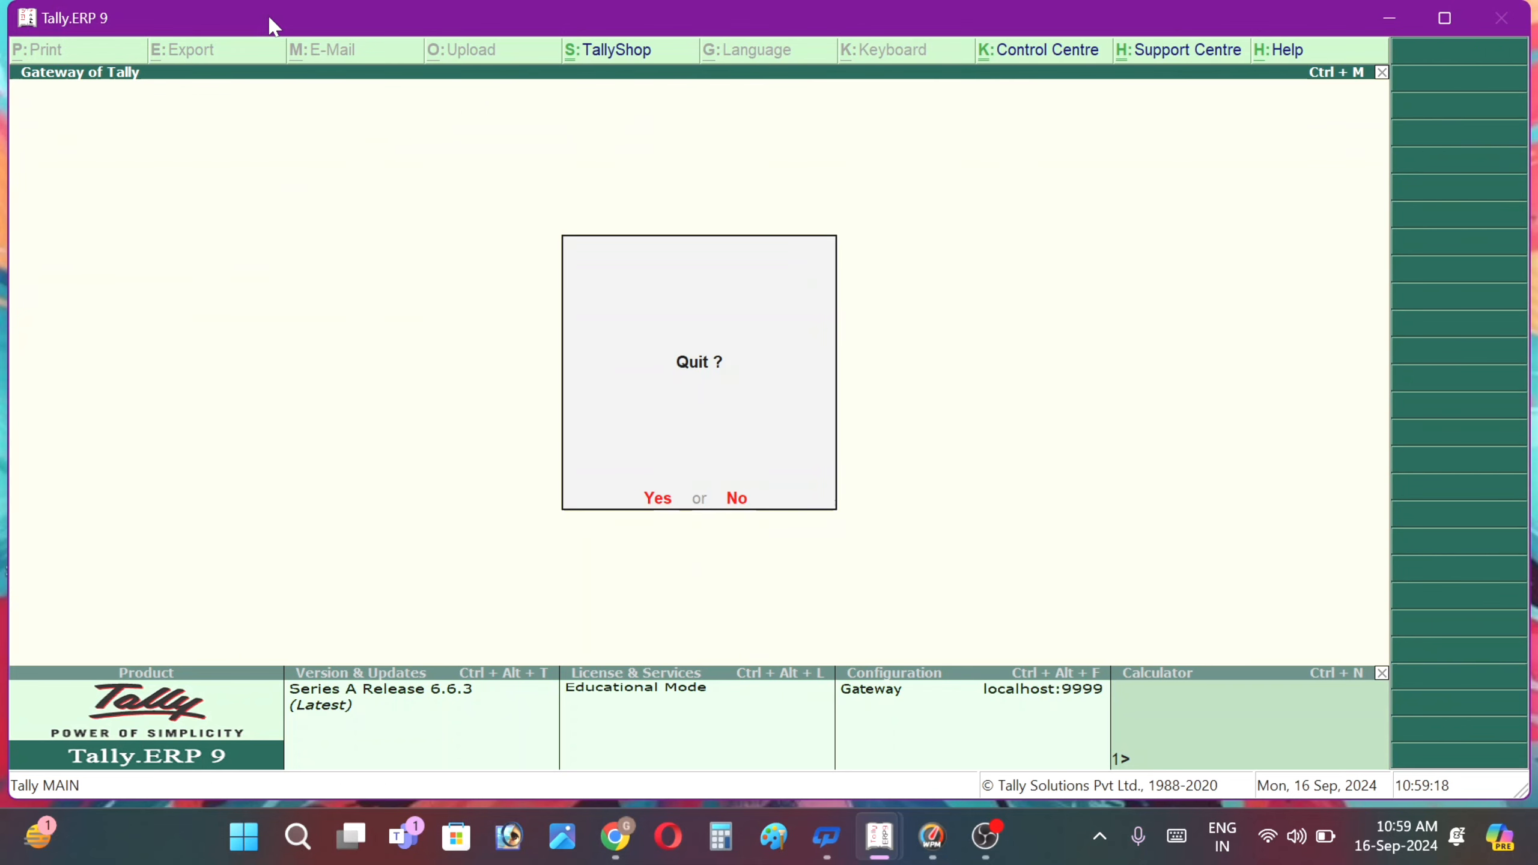
{"action": "key", "text": "Return"}
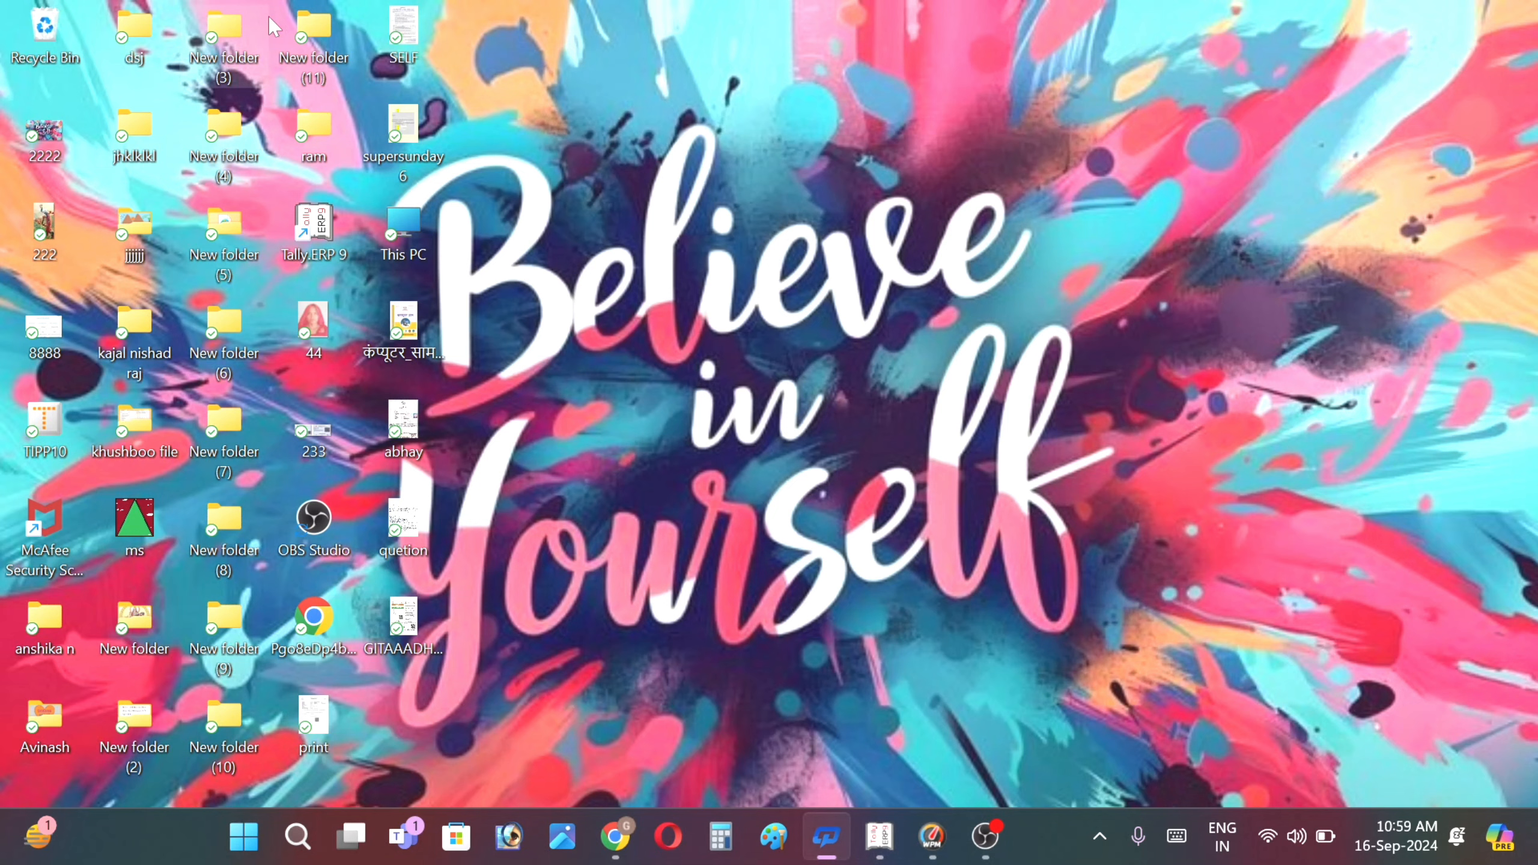